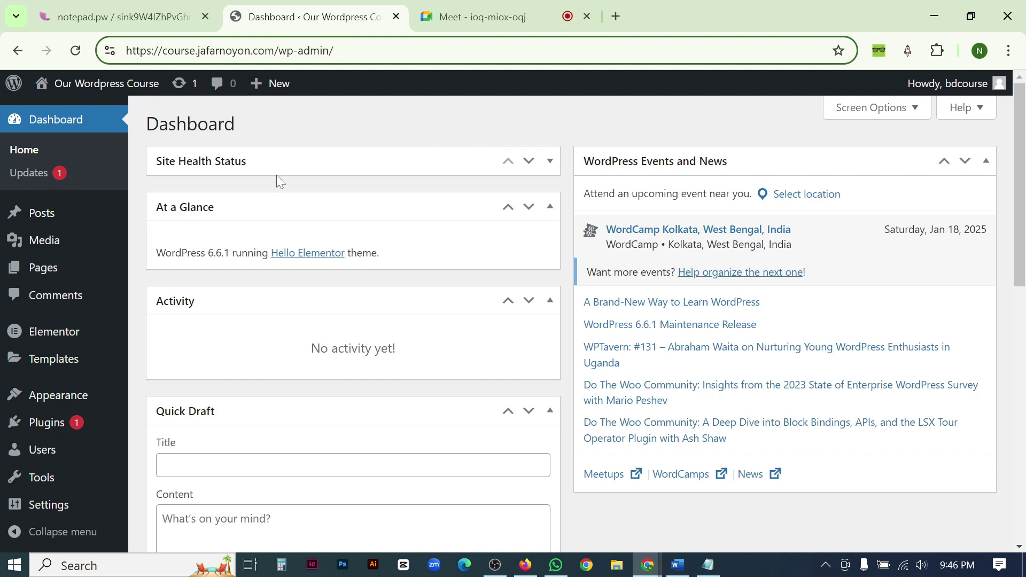
# Open the site's pages list, preview the Elementor #10 draft in a separate tab, and close the preview after viewing it.
pyautogui.moveTo(45, 271)
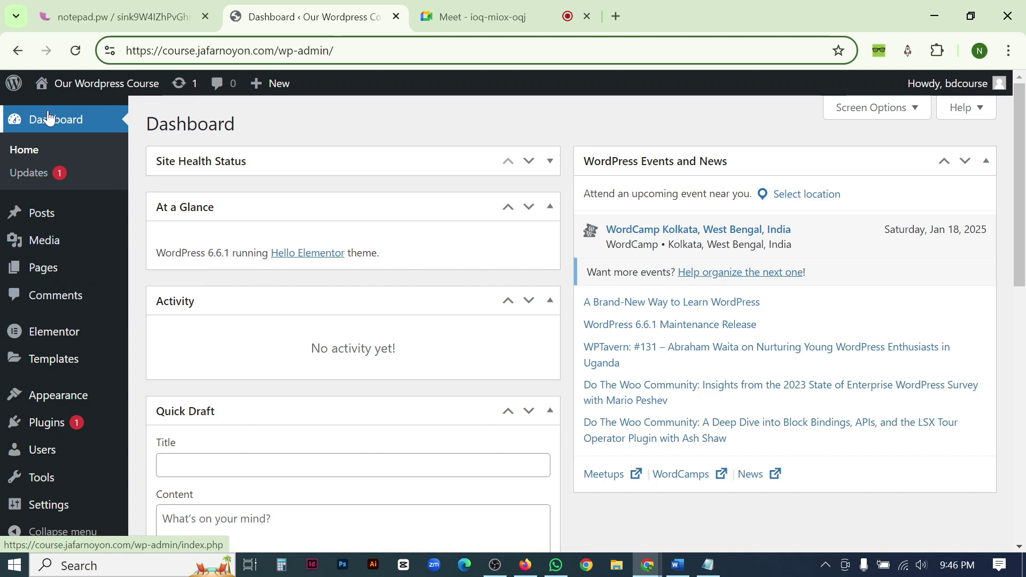
pyautogui.scroll(-8, 47, 214)
pyautogui.scroll(8, 46, 210)
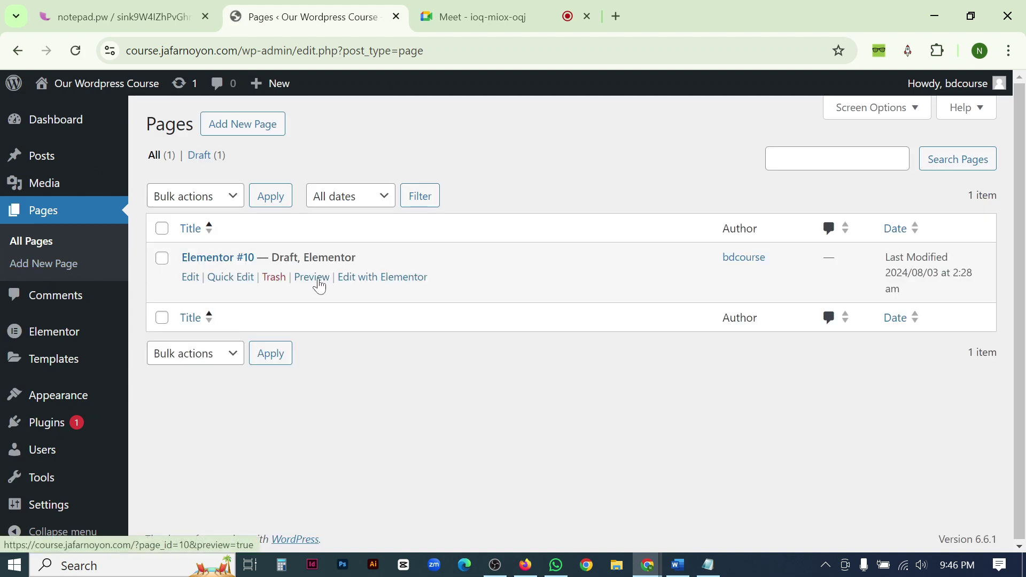
pyautogui.rightClick(314, 282)
pyautogui.click(374, 297)
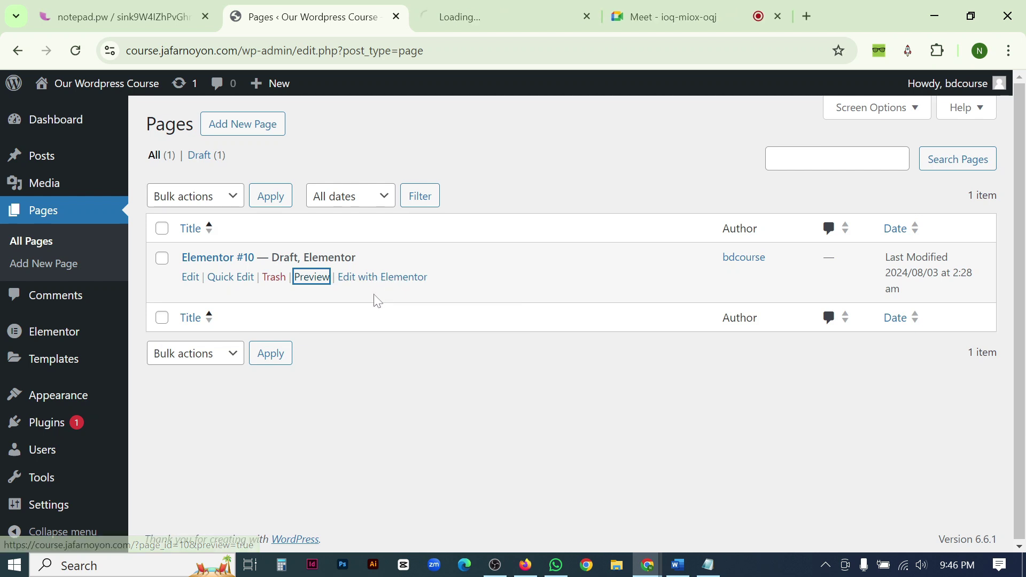
pyautogui.click(502, 17)
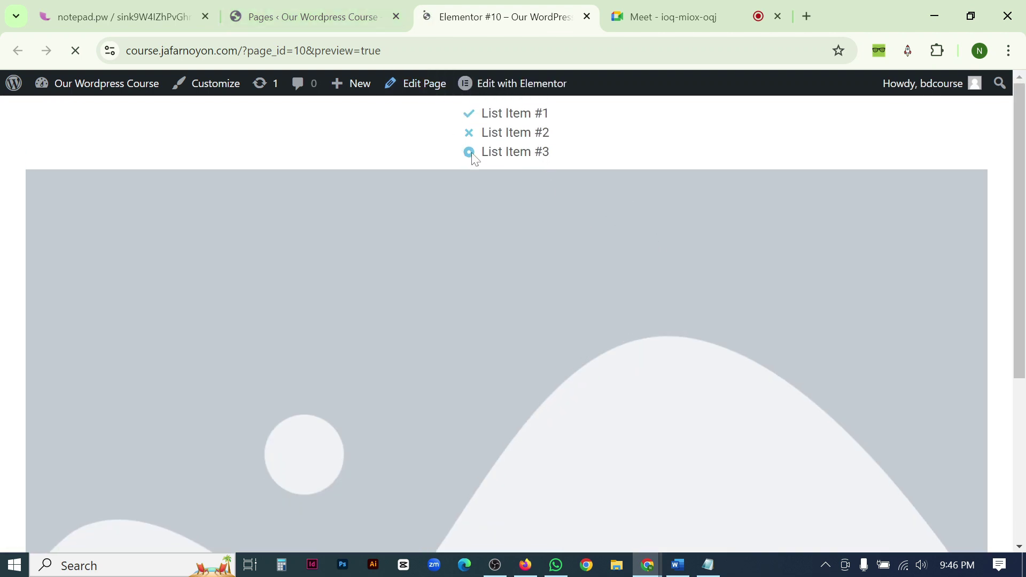
pyautogui.scroll(-5, 523, 376)
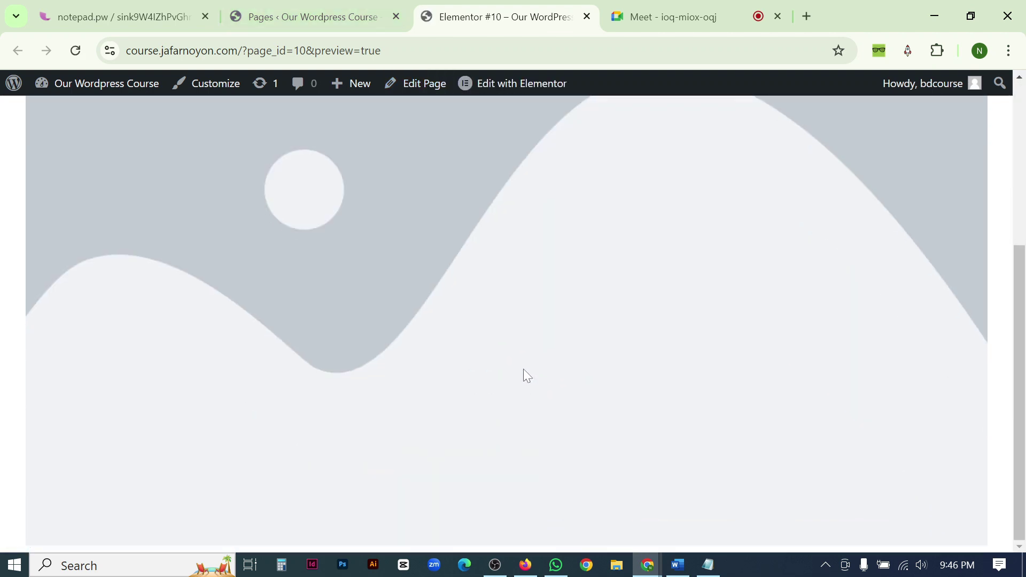
pyautogui.scroll(5, 523, 367)
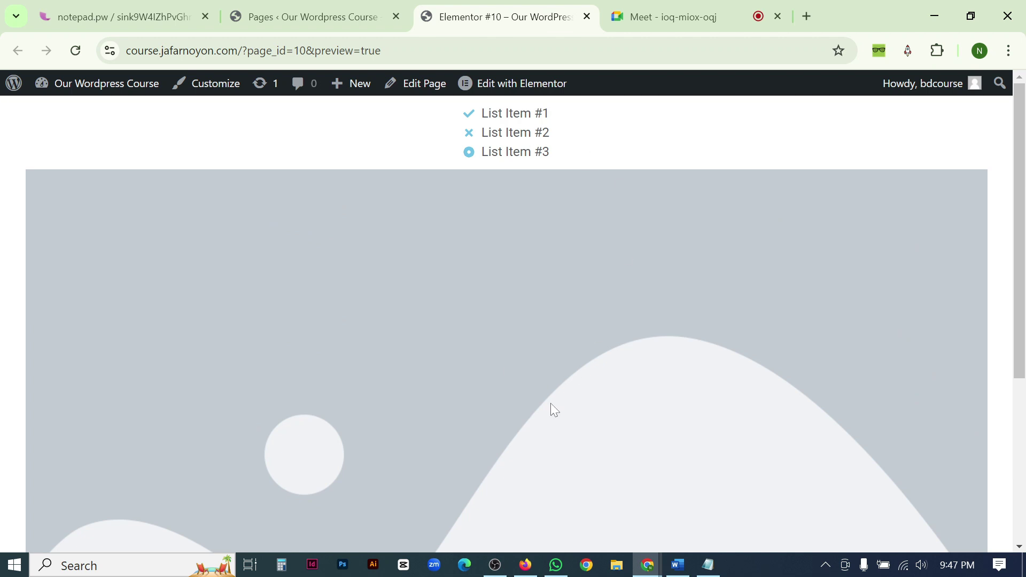
pyautogui.click(587, 16)
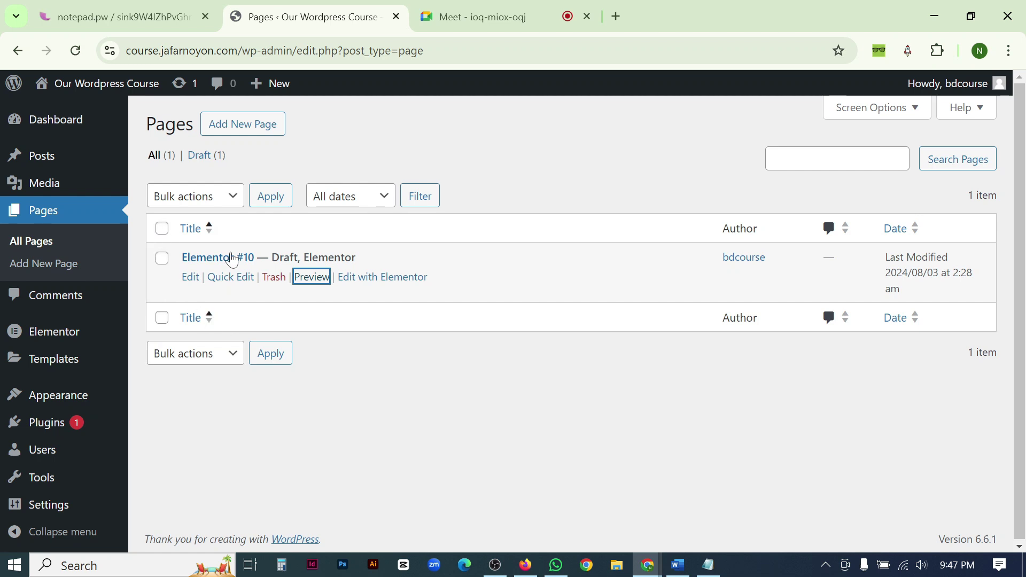
# Move the Elementor #10 page to the trash with a bulk action and delete it permanently from there.
pyautogui.click(163, 260)
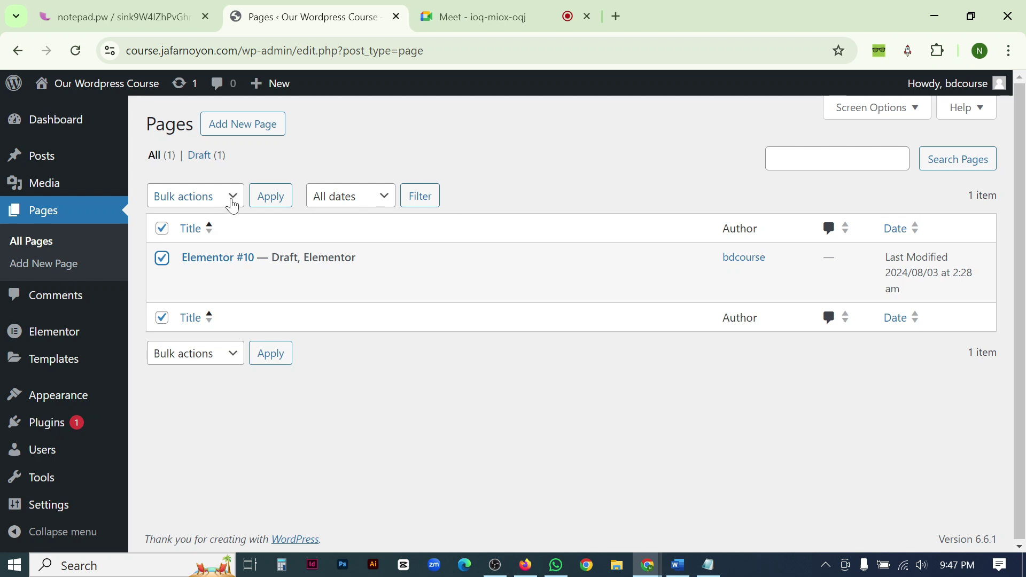
pyautogui.click(233, 205)
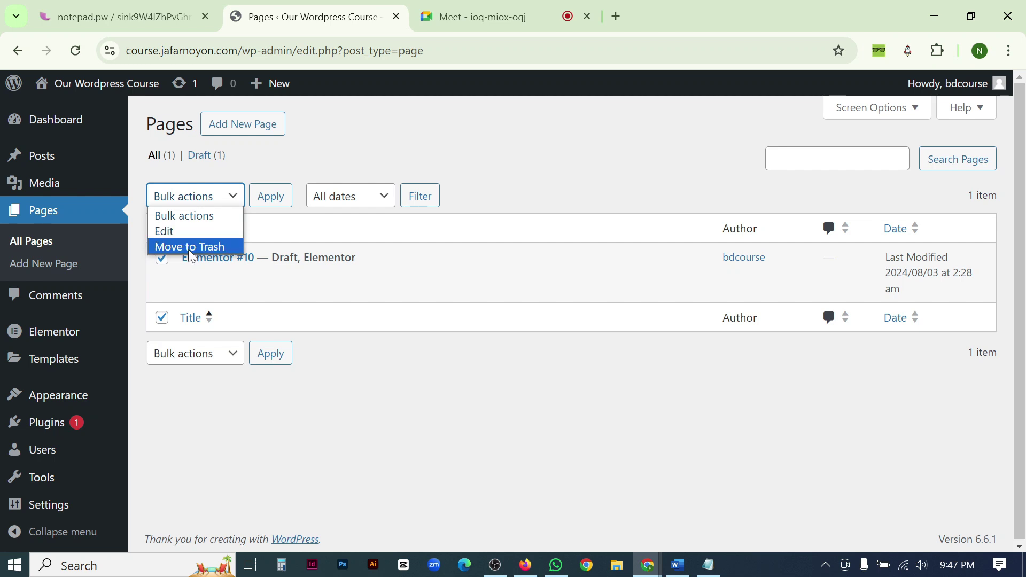
pyautogui.click(218, 246)
pyautogui.click(282, 195)
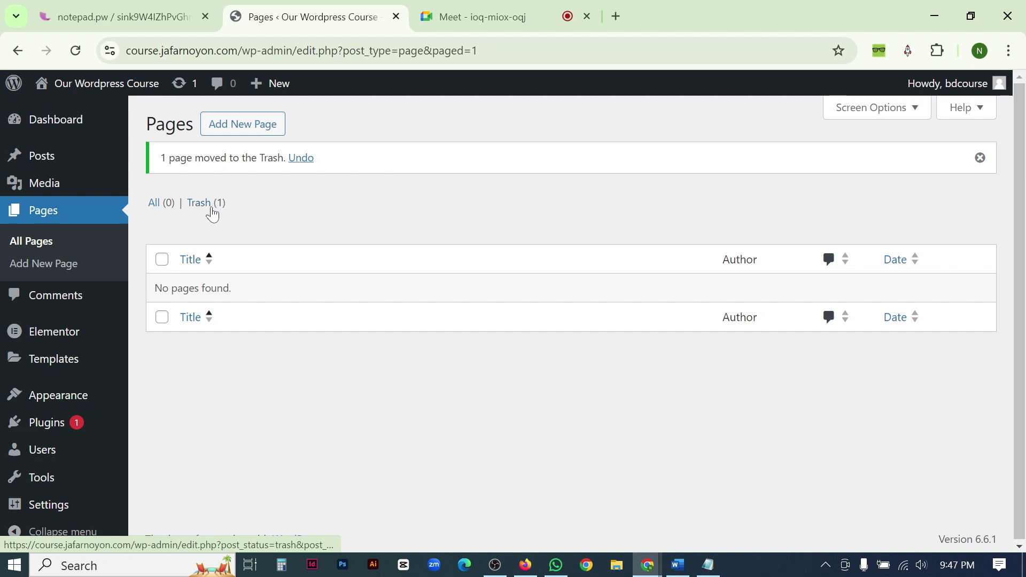
pyautogui.click(208, 212)
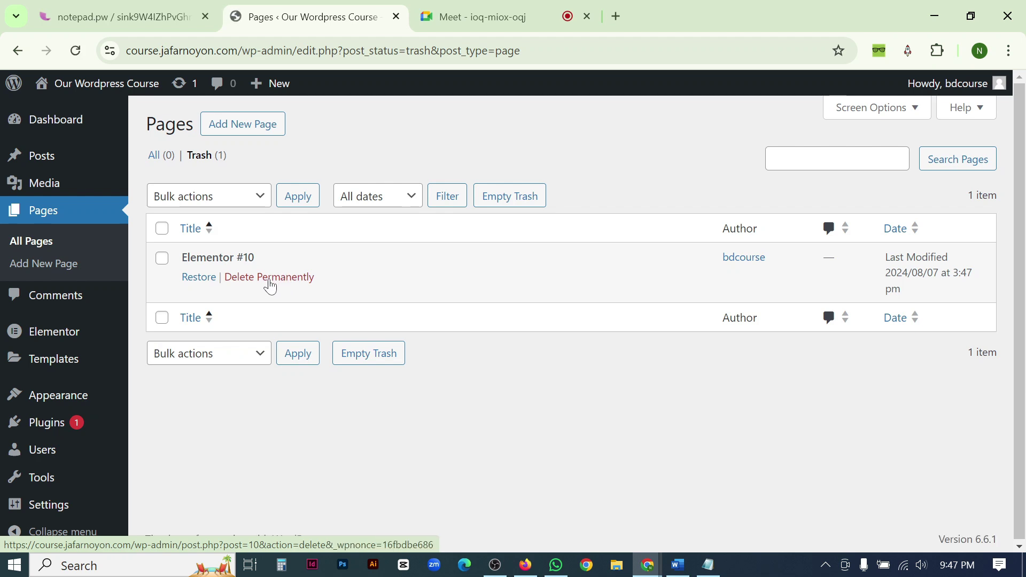
pyautogui.click(270, 285)
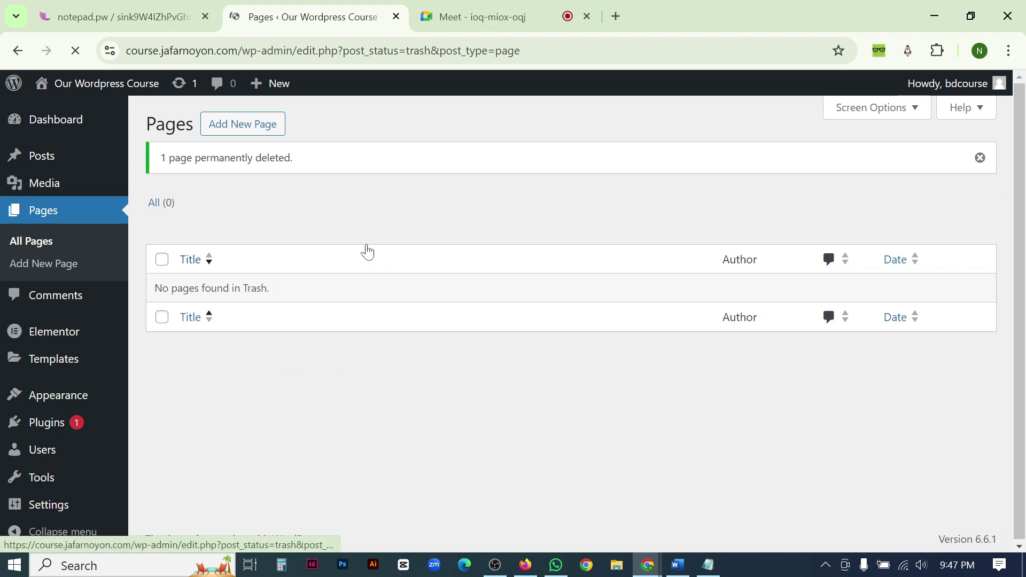
pyautogui.hotkey('ctrl', 'Tab')
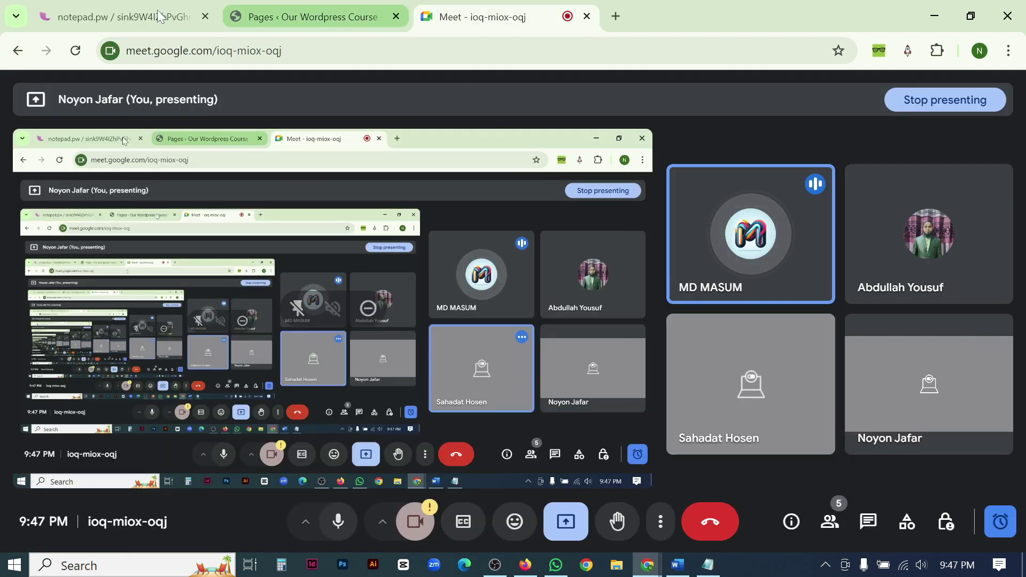
pyautogui.hotkey('ctrl', 'shift', 'Tab')
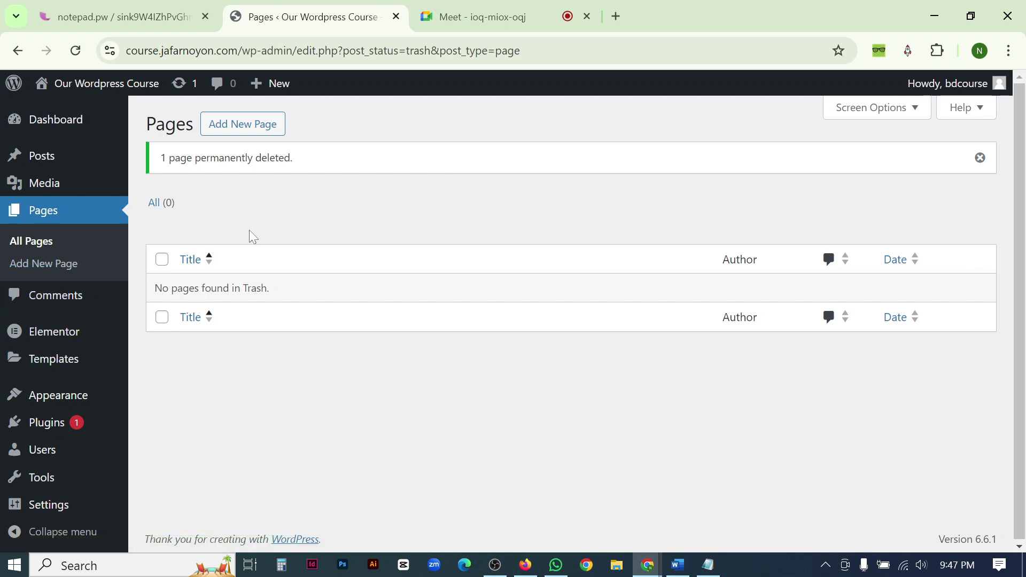
# Open sscorps.org in a new tab and examine its home page layout from the header down to the footer.
pyautogui.click(616, 17)
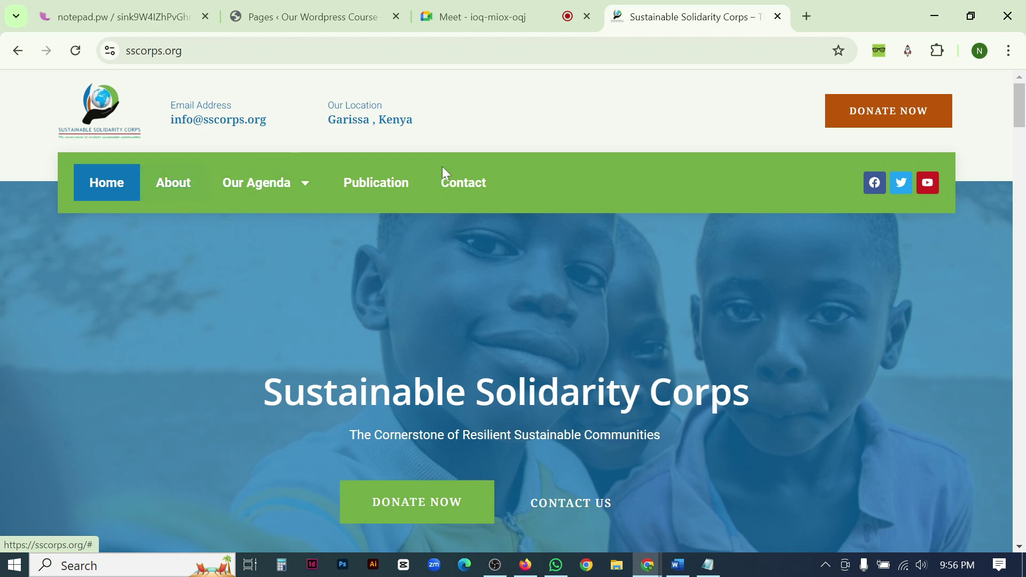
pyautogui.click(176, 50)
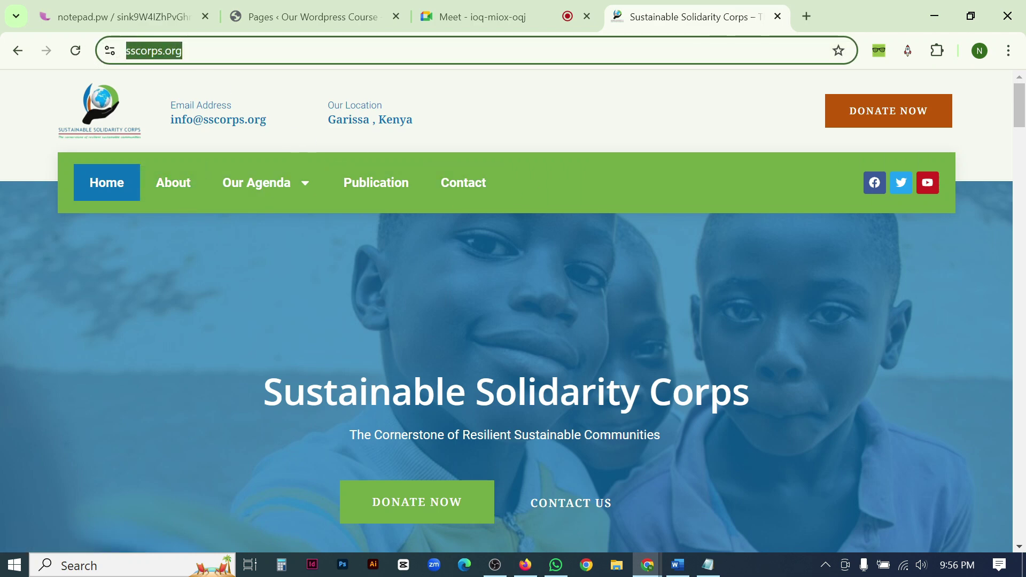
pyautogui.click(224, 51)
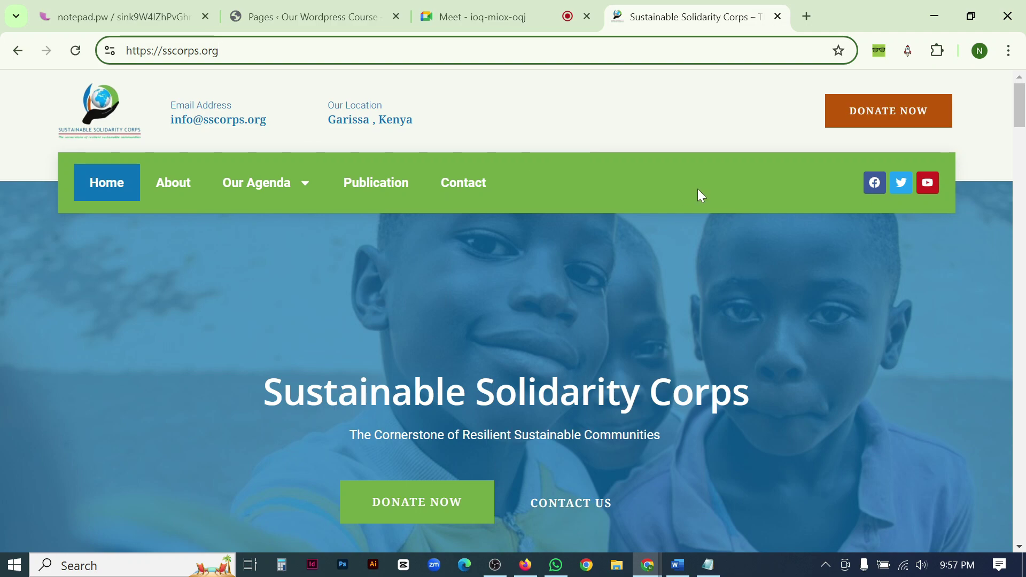
pyautogui.scroll(-3, 696, 189)
pyautogui.scroll(-6, 695, 187)
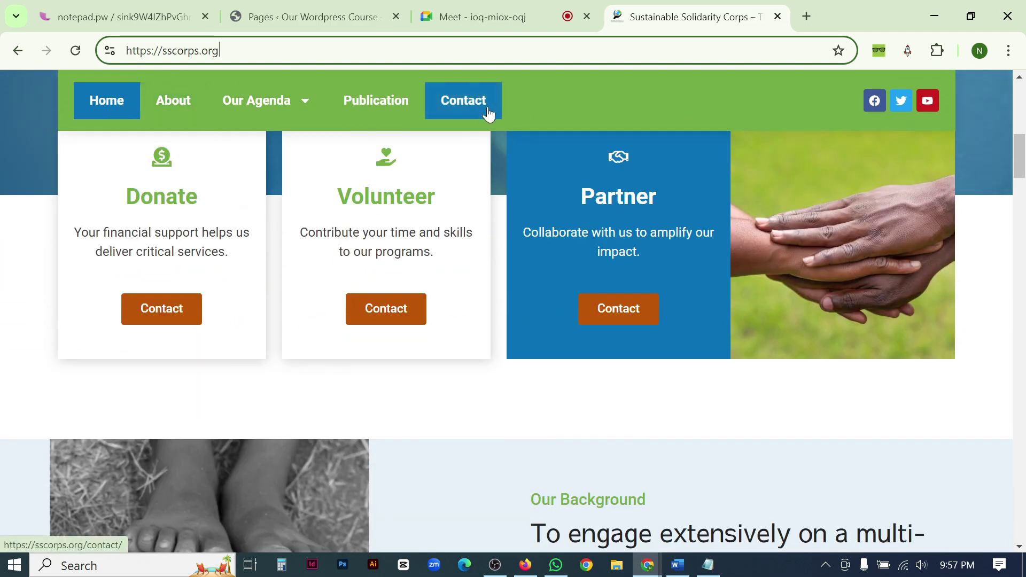
pyautogui.scroll(-3, 488, 112)
pyautogui.scroll(-10, 489, 113)
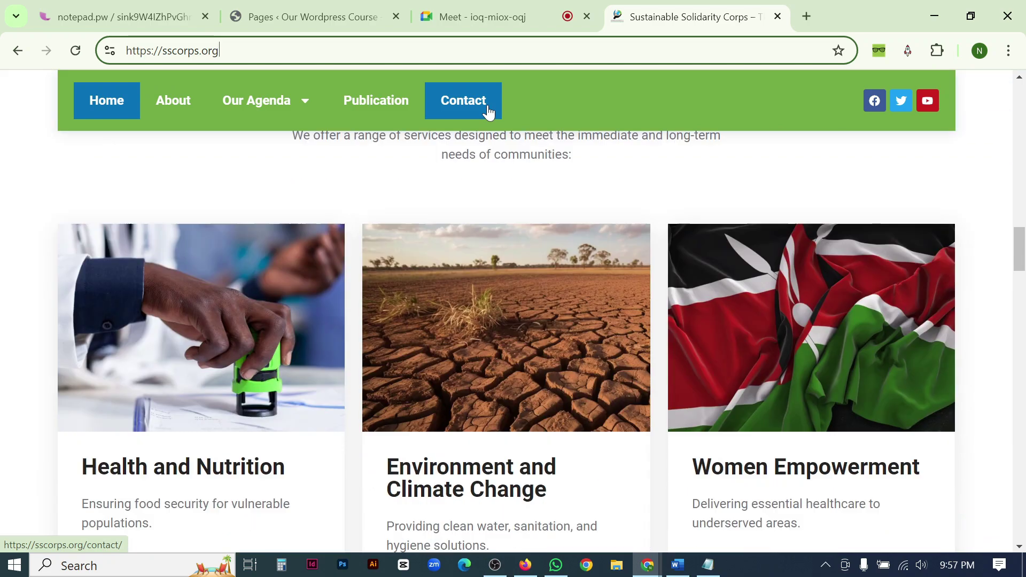
pyautogui.scroll(-12, 488, 112)
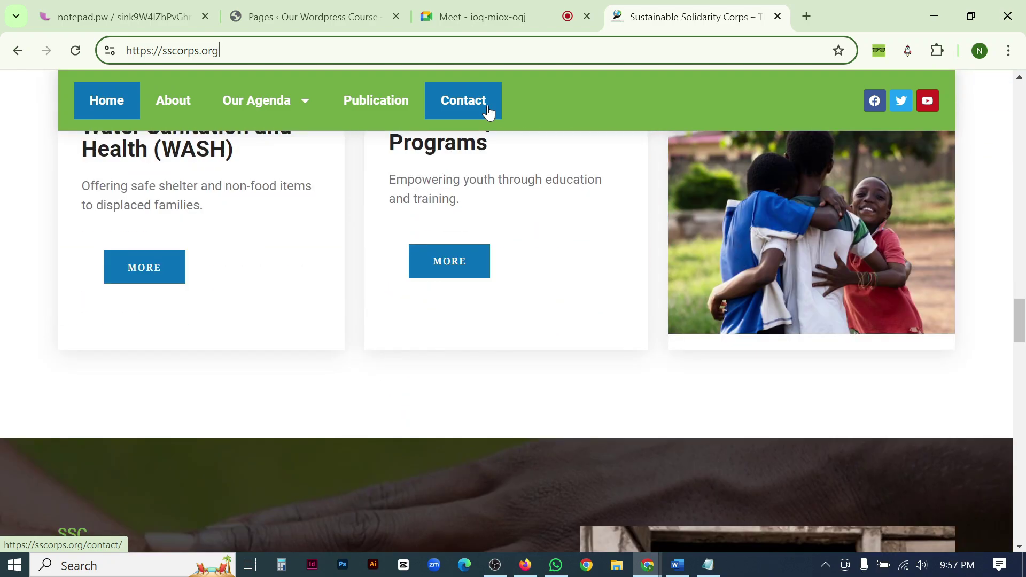
pyautogui.scroll(-15, 582, 187)
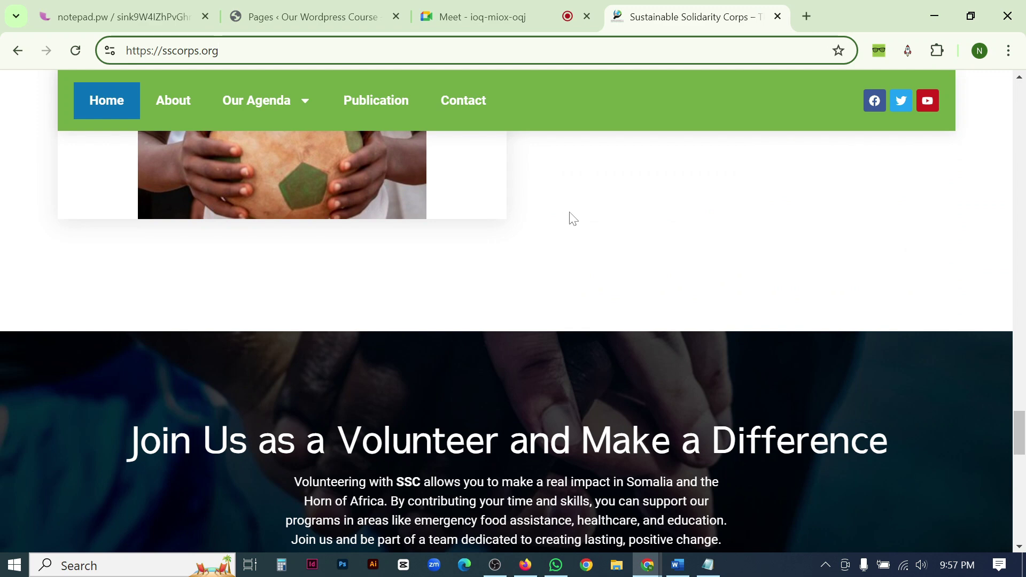
pyautogui.scroll(-9, 573, 218)
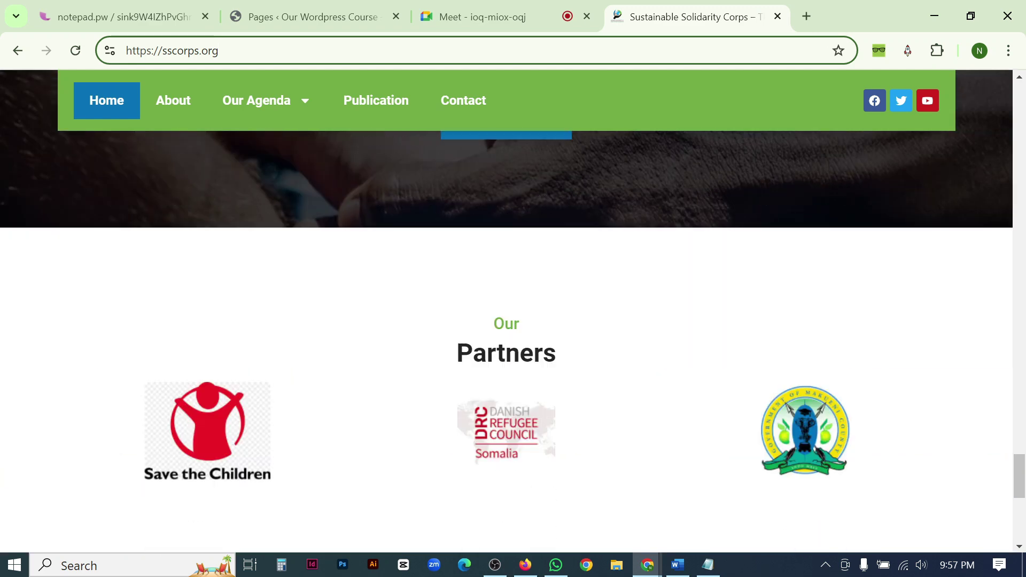
pyautogui.scroll(-9, 513, 310)
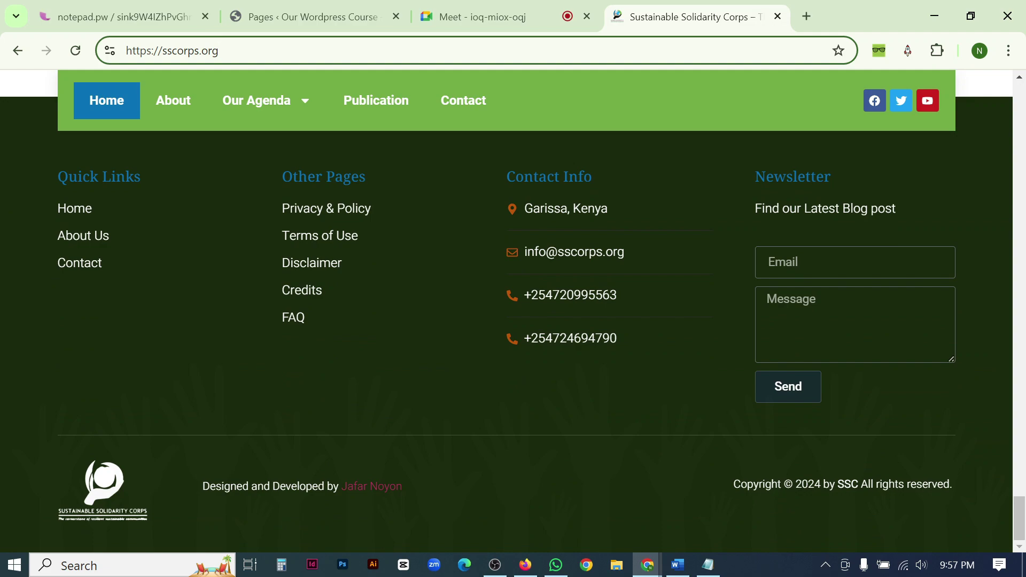
pyautogui.scroll(15, 320, 229)
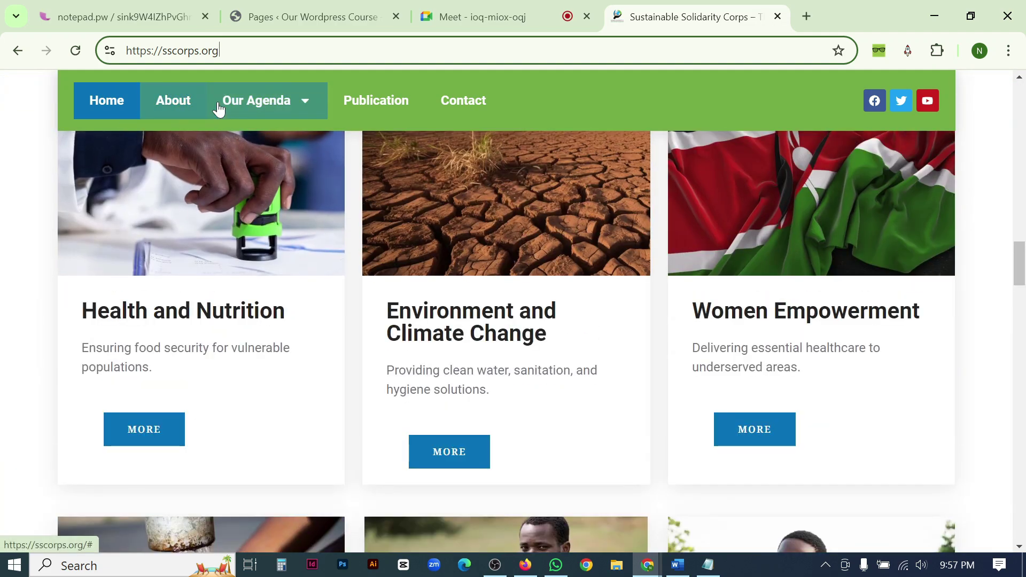
# Examine the example site's navigation menu, including the Our Agenda submenu, and how it behaves across the home page's sections.
pyautogui.moveTo(267, 107)
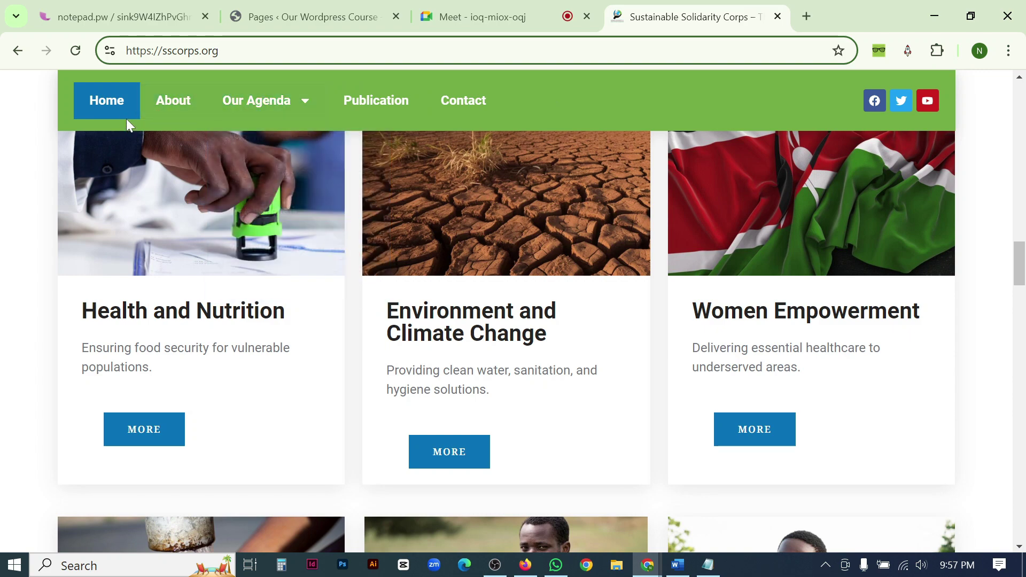
pyautogui.scroll(5, 275, 100)
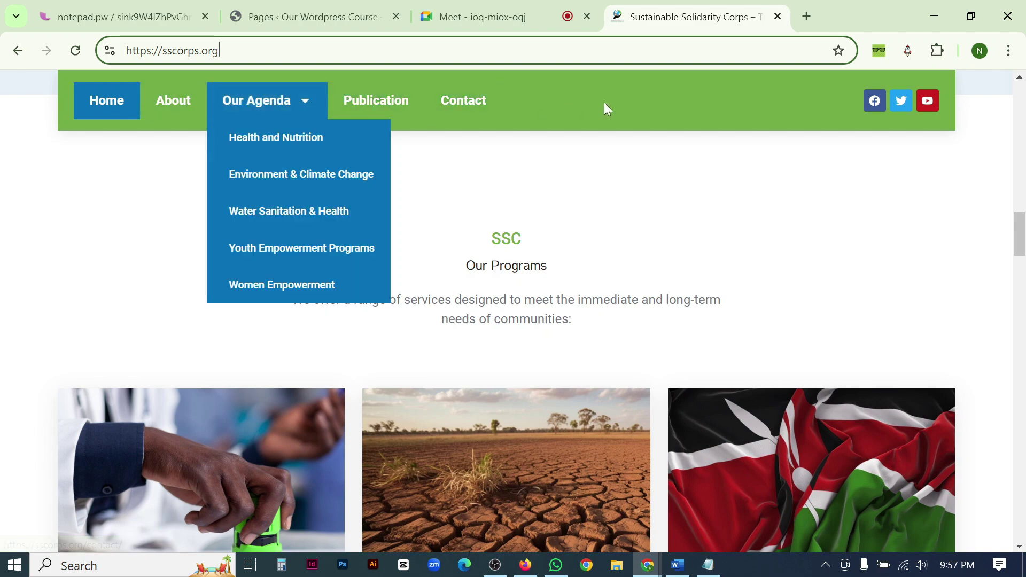
pyautogui.scroll(-10, 661, 114)
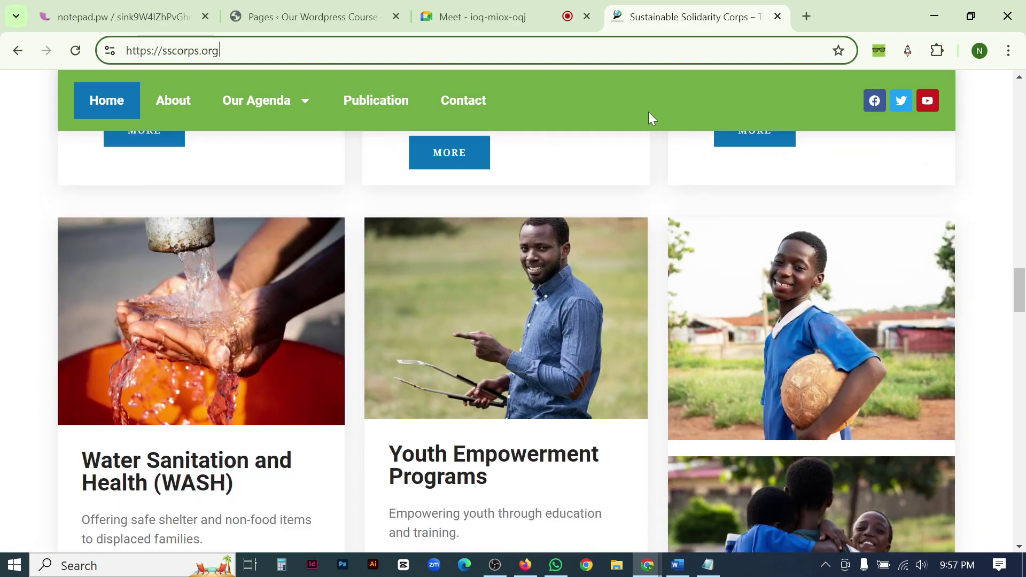
pyautogui.scroll(-6, 245, 109)
pyautogui.scroll(-3, 337, 108)
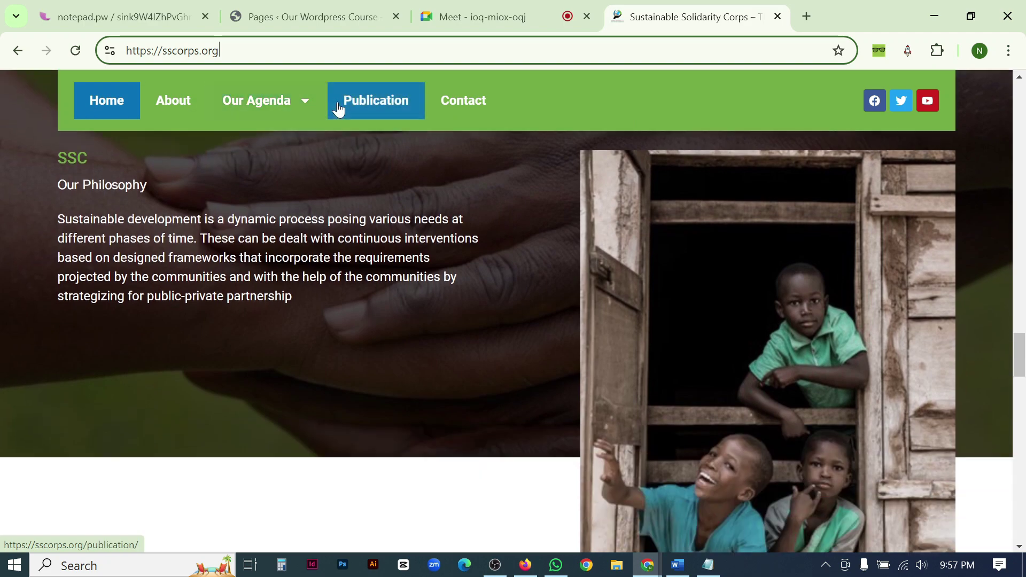
pyautogui.scroll(8, 152, 105)
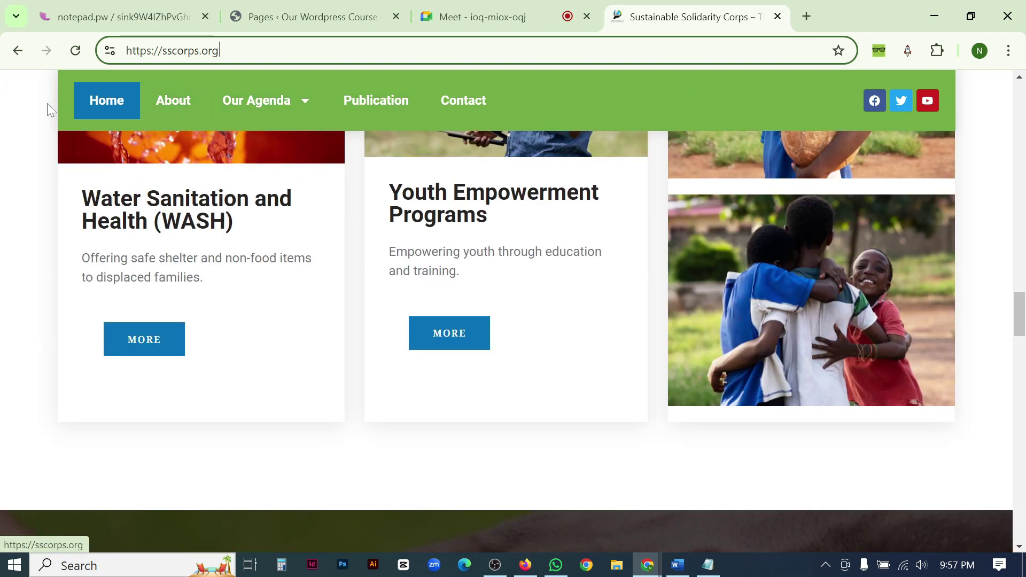
pyautogui.scroll(-5, 538, 144)
pyautogui.scroll(7, 538, 144)
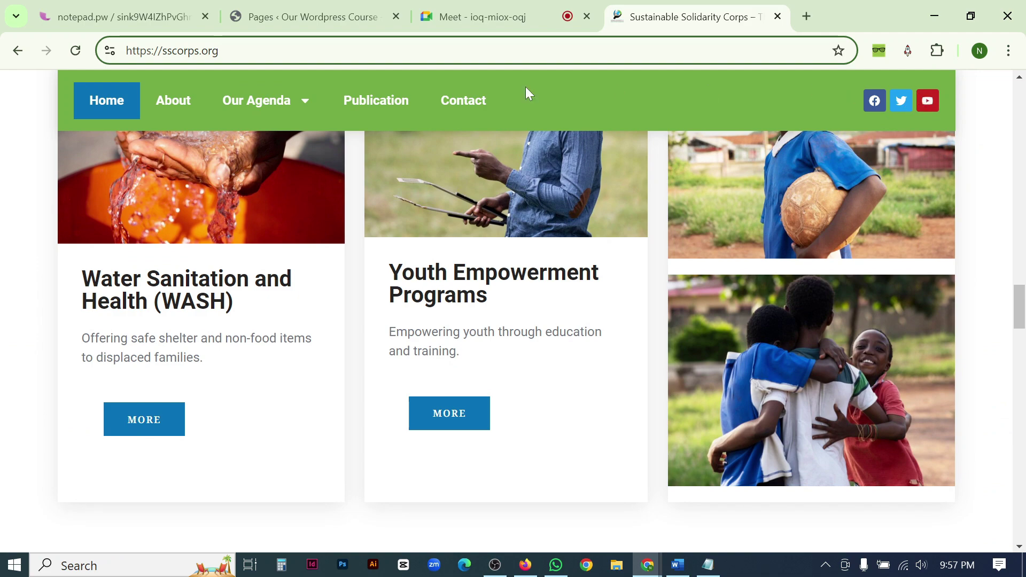
pyautogui.scroll(15, 363, 119)
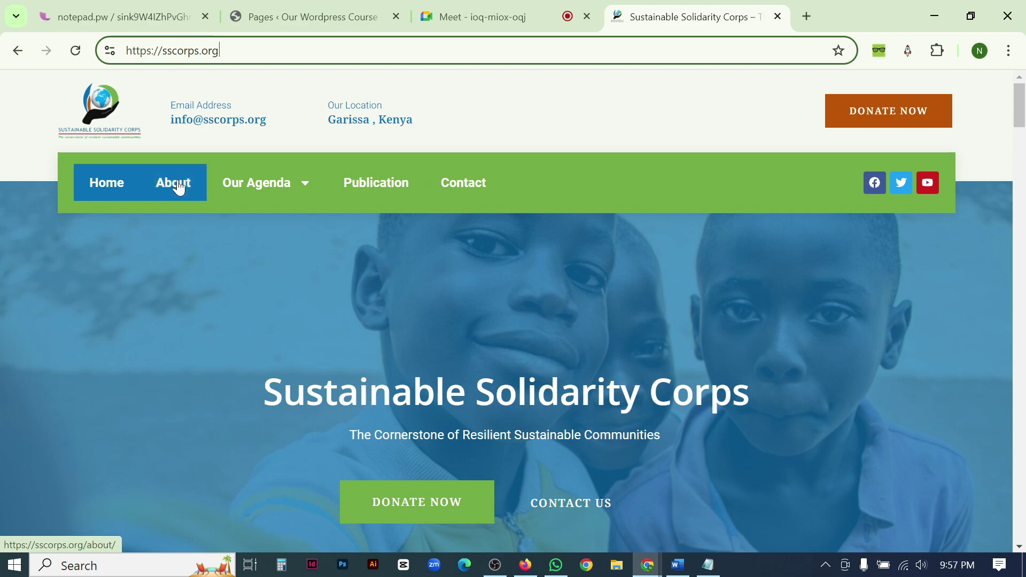
pyautogui.moveTo(266, 190)
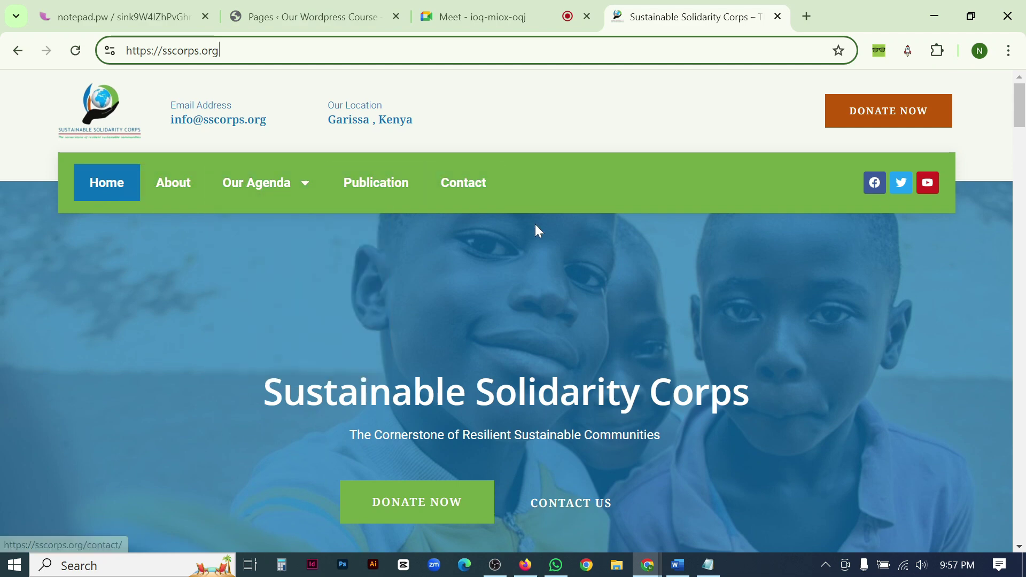
# Return to the WordPress admin tab and open the list of all pages by way of the dashboard.
pyautogui.click(299, 12)
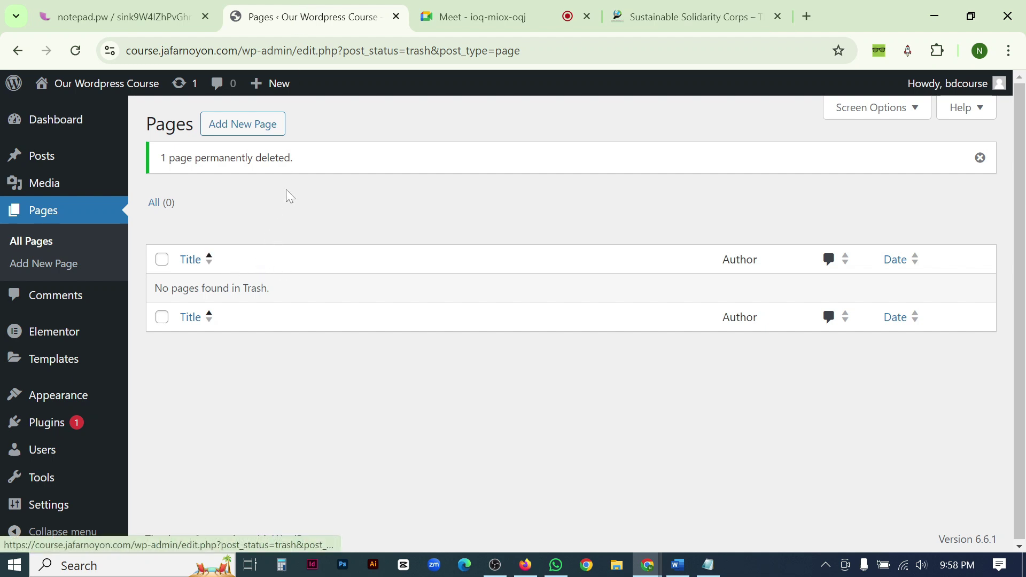
pyautogui.click(83, 133)
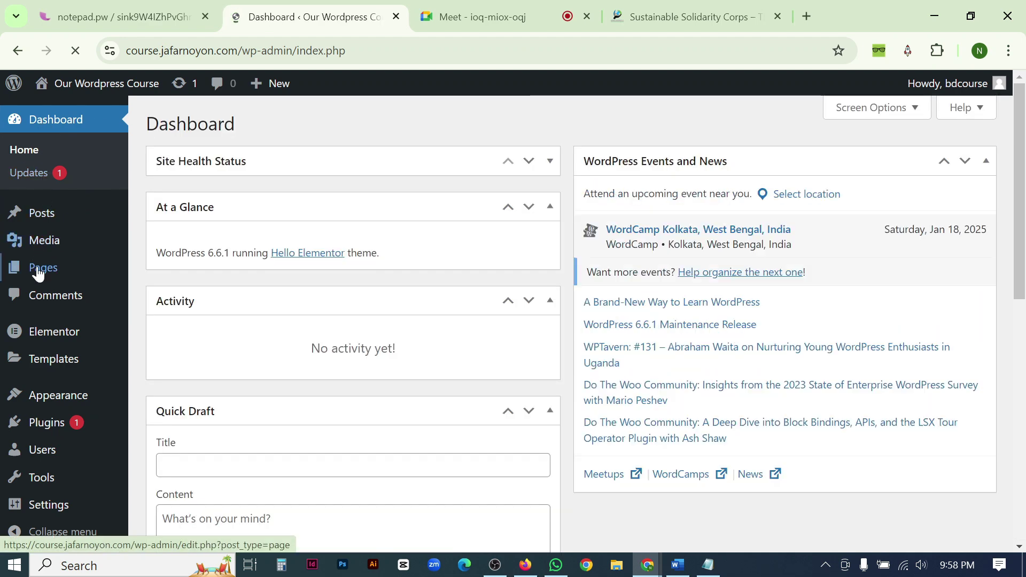
pyautogui.click(37, 274)
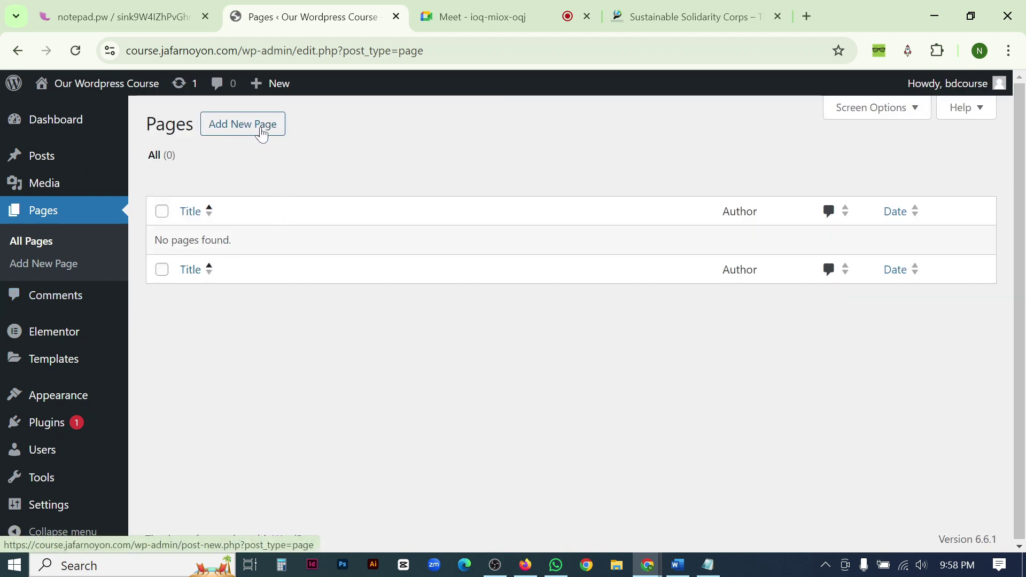
pyautogui.click(249, 135)
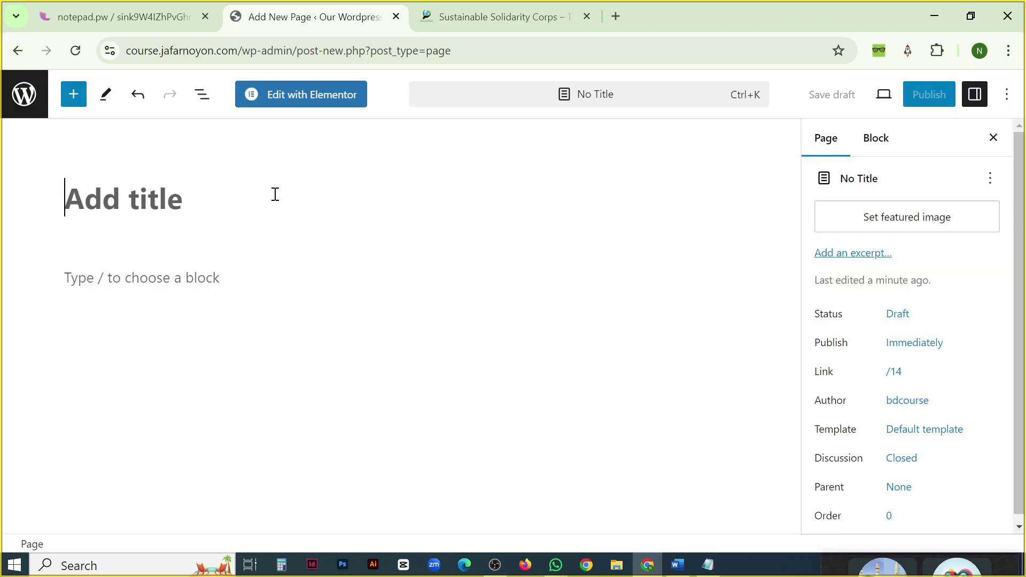
pyautogui.click(26, 97)
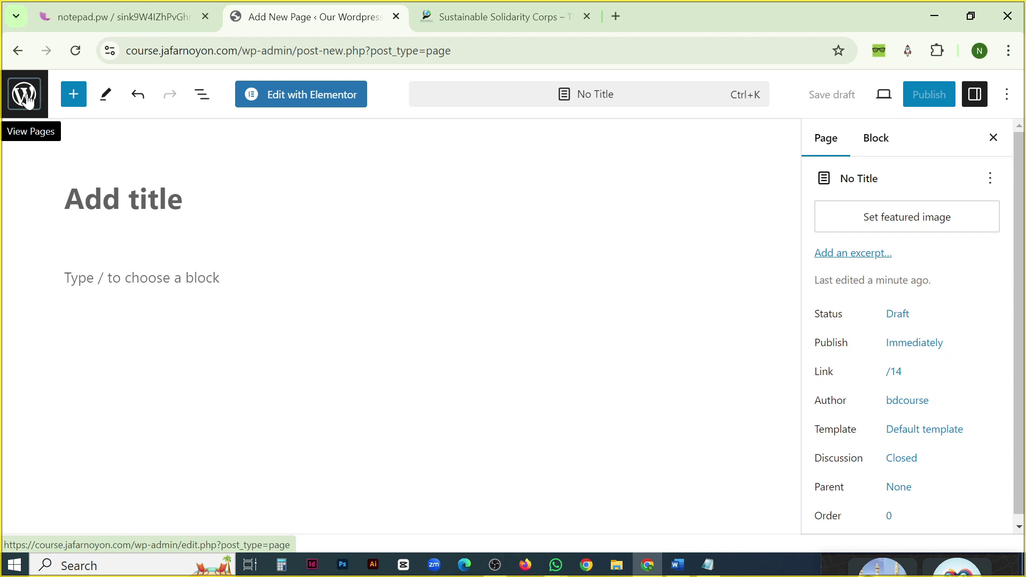
pyautogui.click(566, 165)
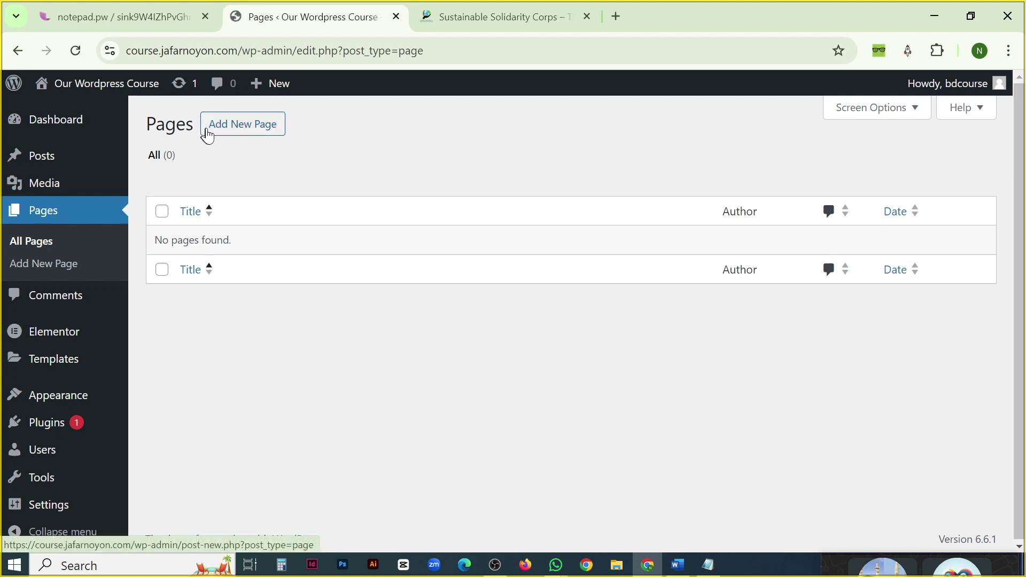
# Add a new page titled Home and set its template to Elementor Full Width.
pyautogui.click(250, 135)
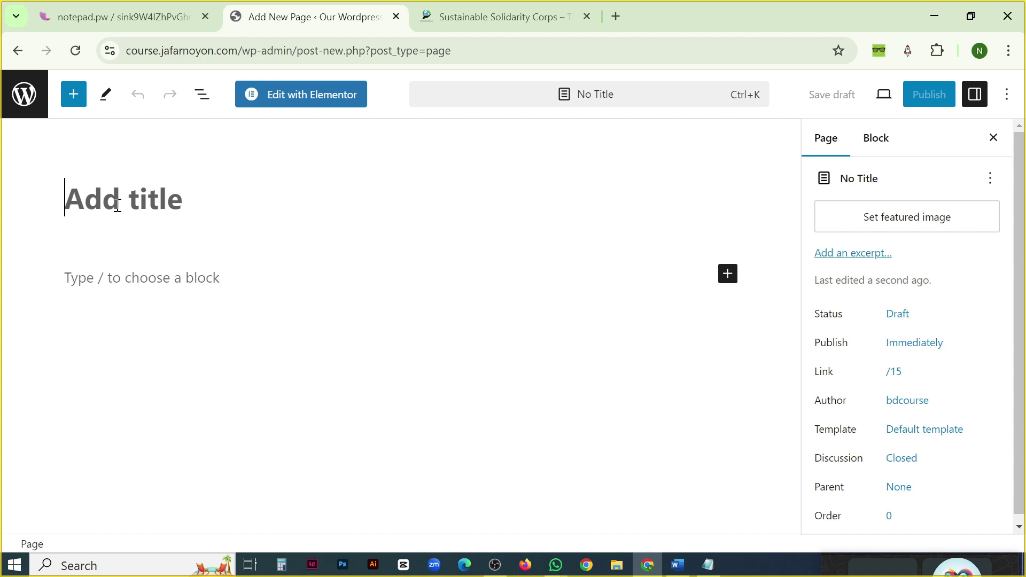
pyautogui.write('Home')
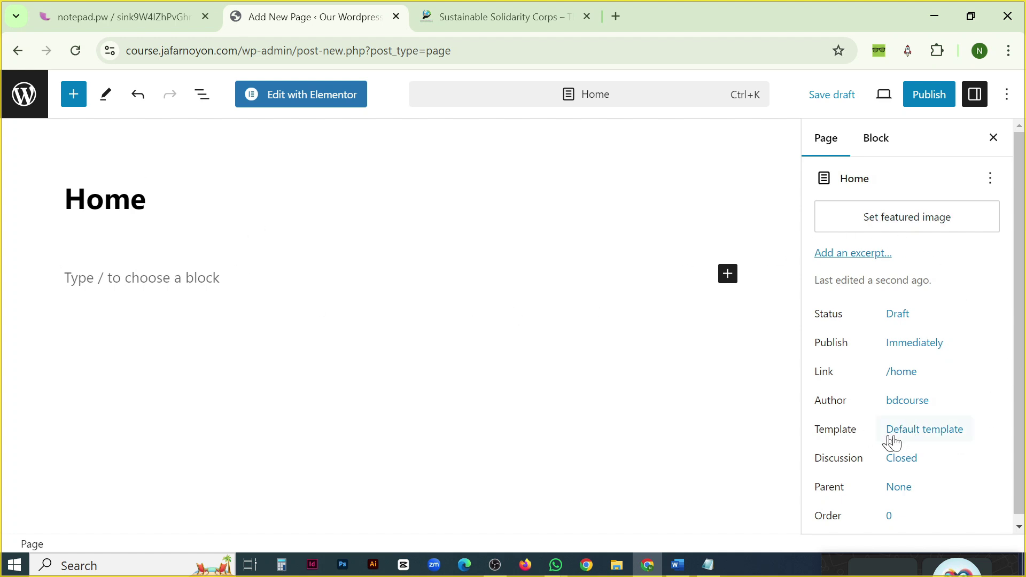
pyautogui.click(937, 441)
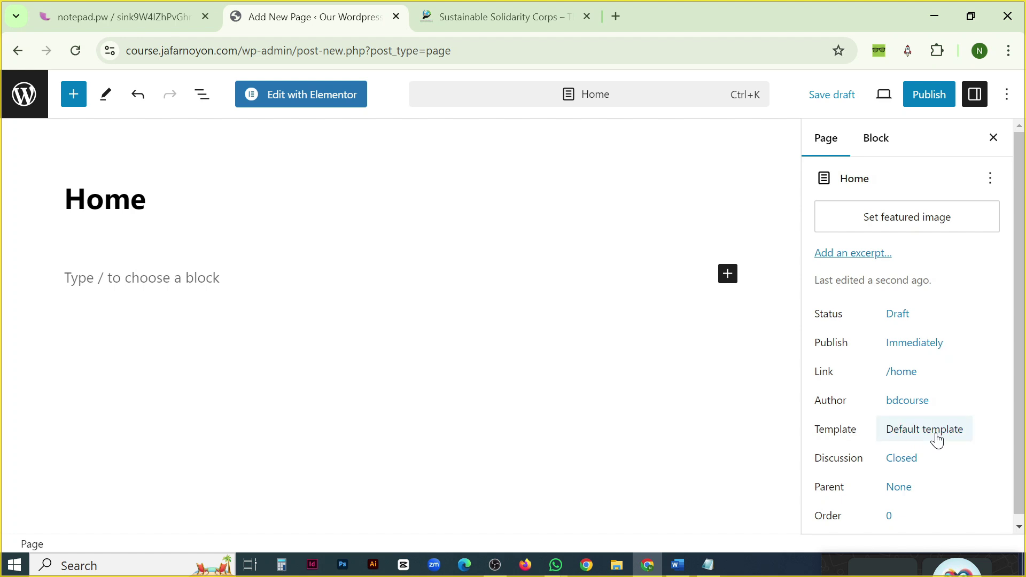
pyautogui.click(923, 377)
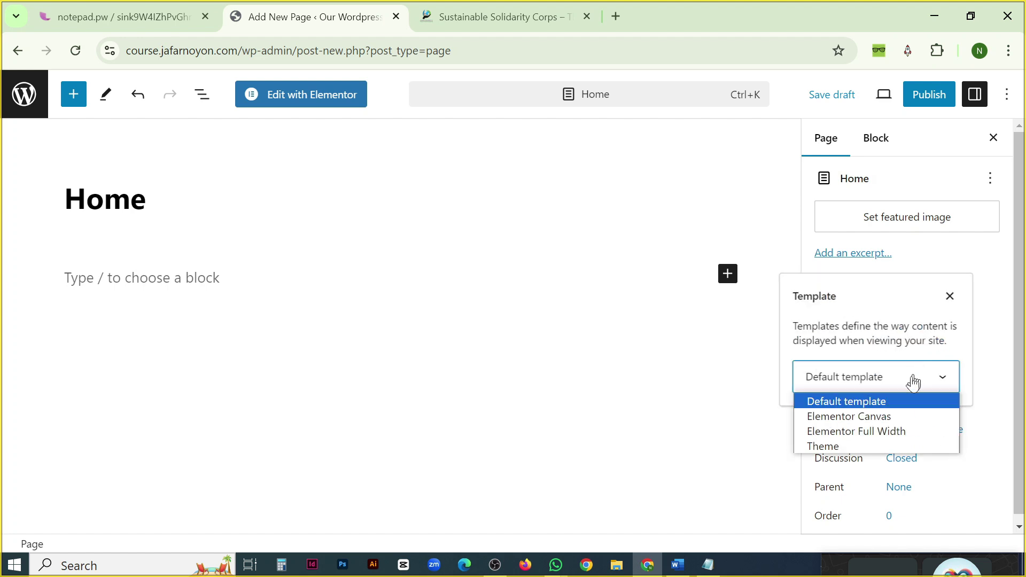
pyautogui.click(885, 432)
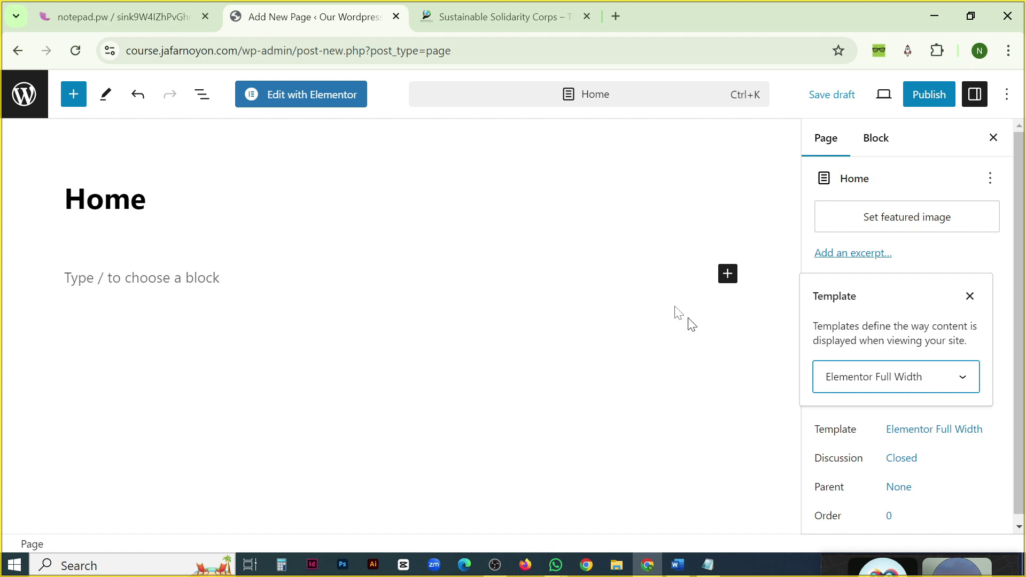
pyautogui.click(903, 382)
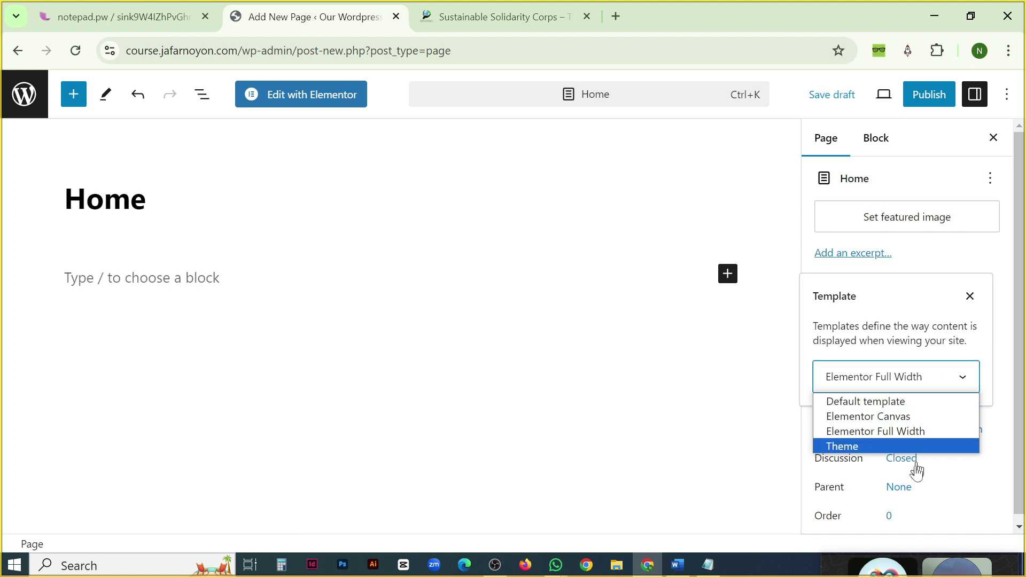
pyautogui.click(901, 432)
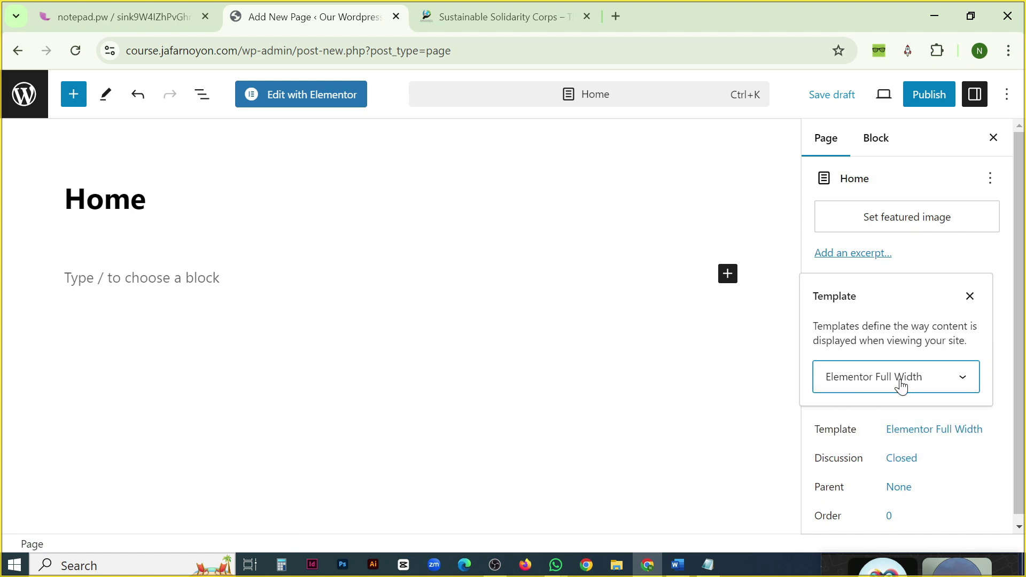
# Publish the Home page, confirming the pre-publish check.
pyautogui.click(929, 97)
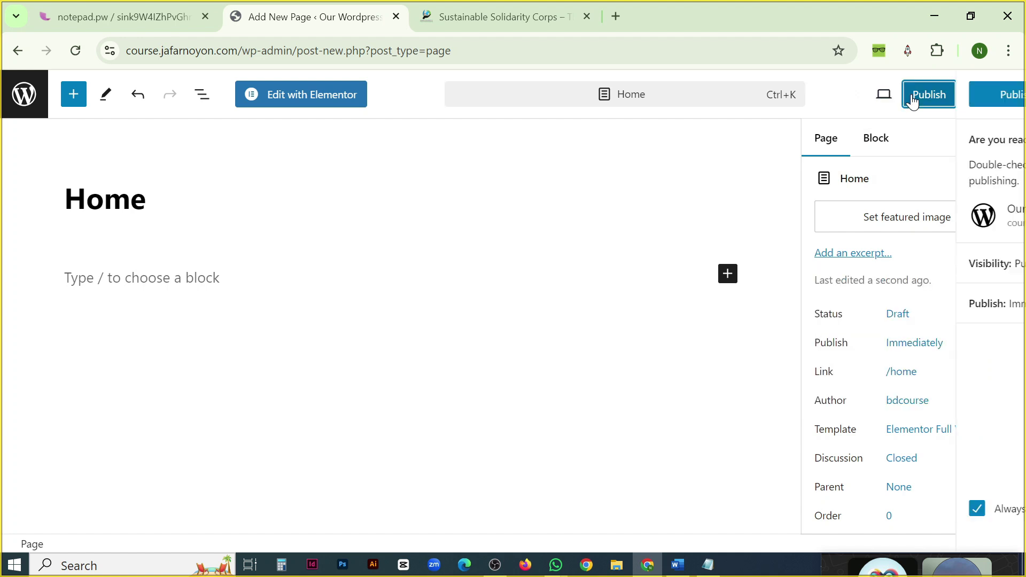
pyautogui.click(876, 101)
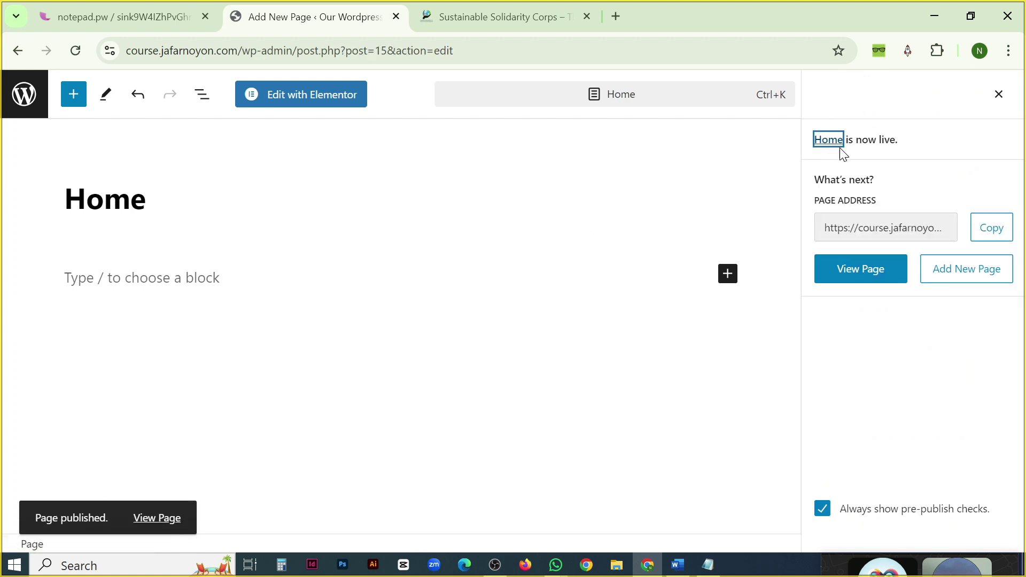
pyautogui.moveTo(914, 141); pyautogui.dragTo(827, 140)
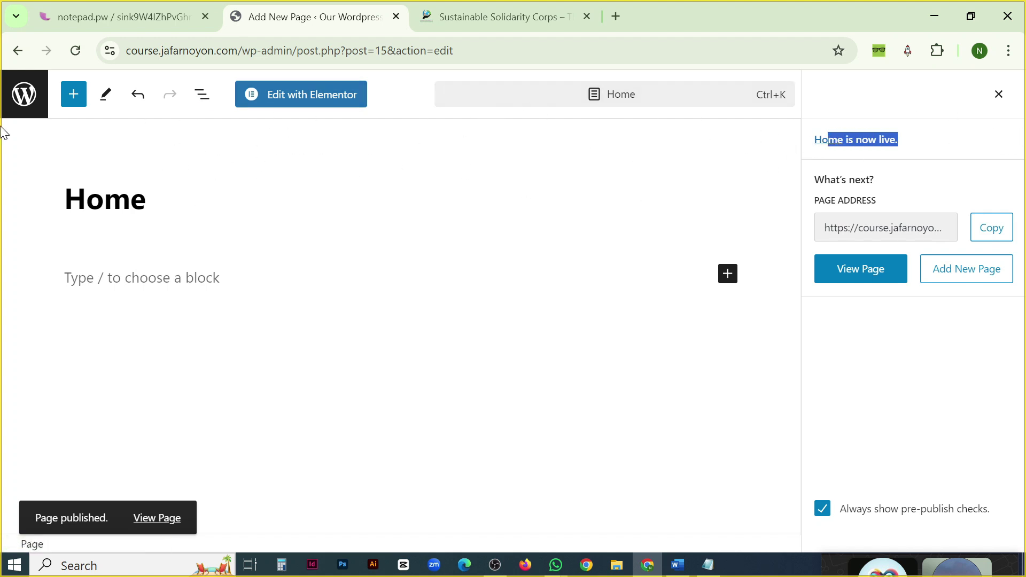
# Start another new page and title it About, after the second menu item of the example site.
pyautogui.click(24, 99)
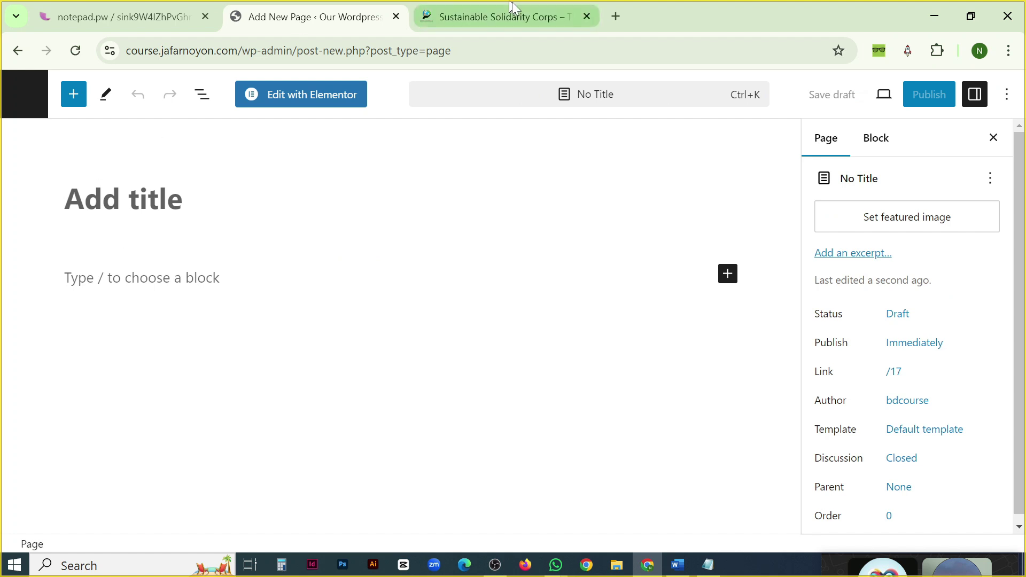
pyautogui.click(525, 16)
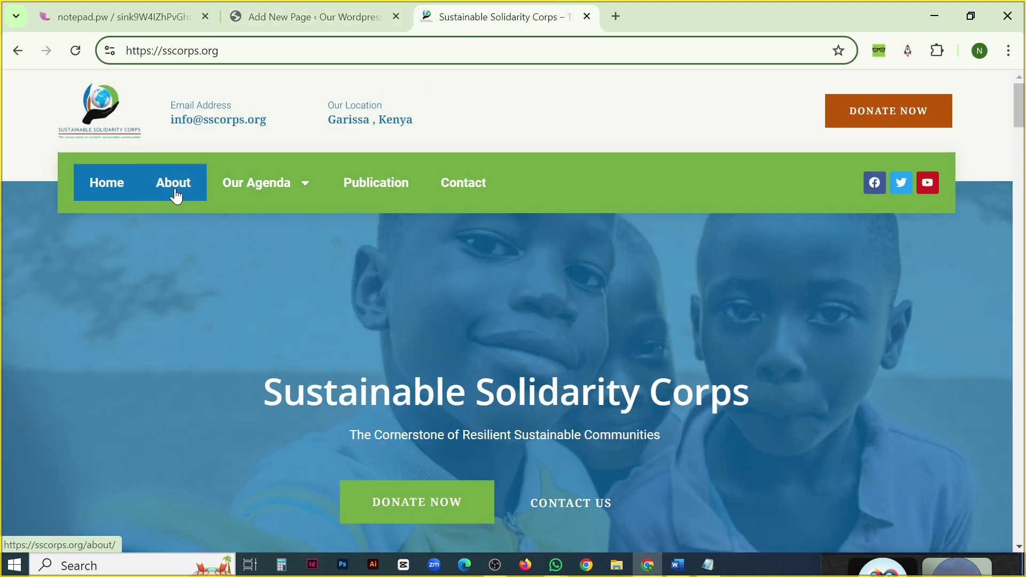
pyautogui.click(308, 15)
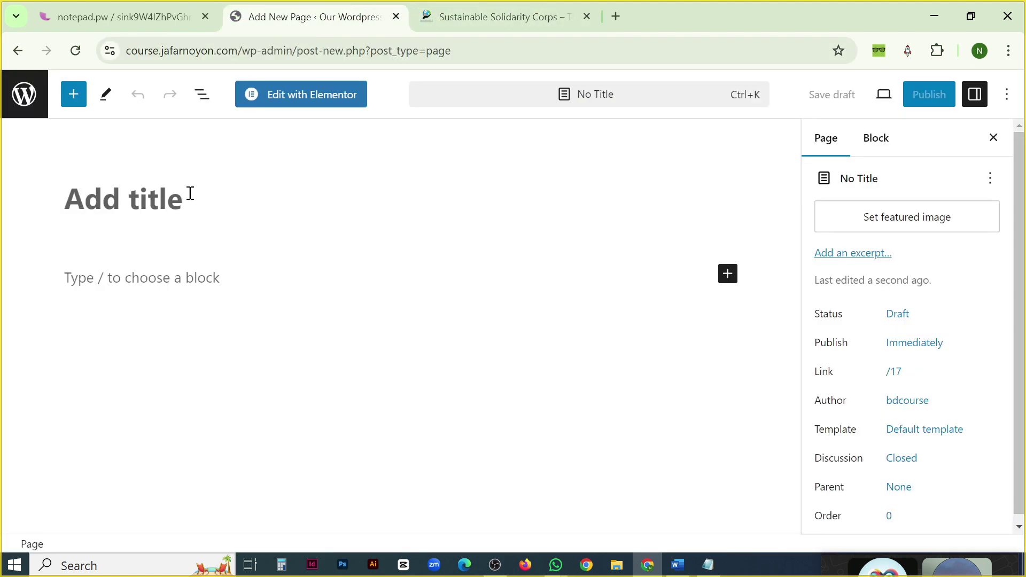
pyautogui.write('About')
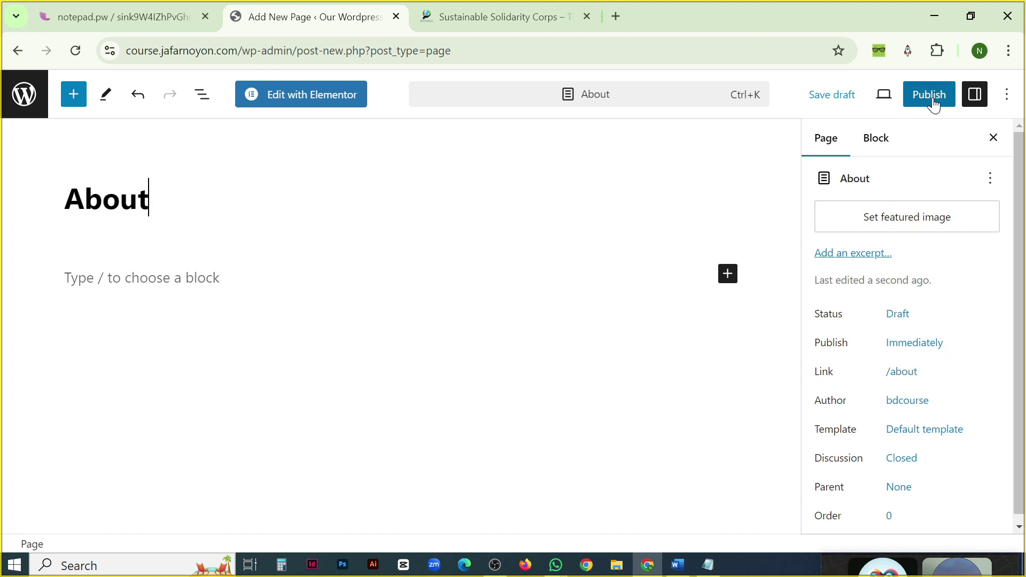
# Turn off fullscreen mode in the page editor to show the admin interface.
pyautogui.scroll(-1, 978, 277)
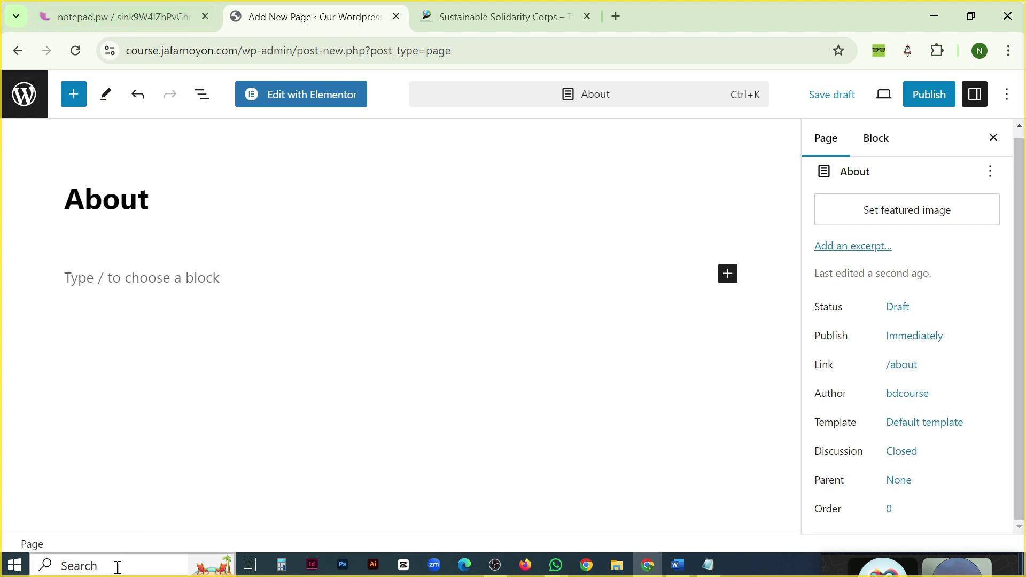
pyautogui.click(1008, 96)
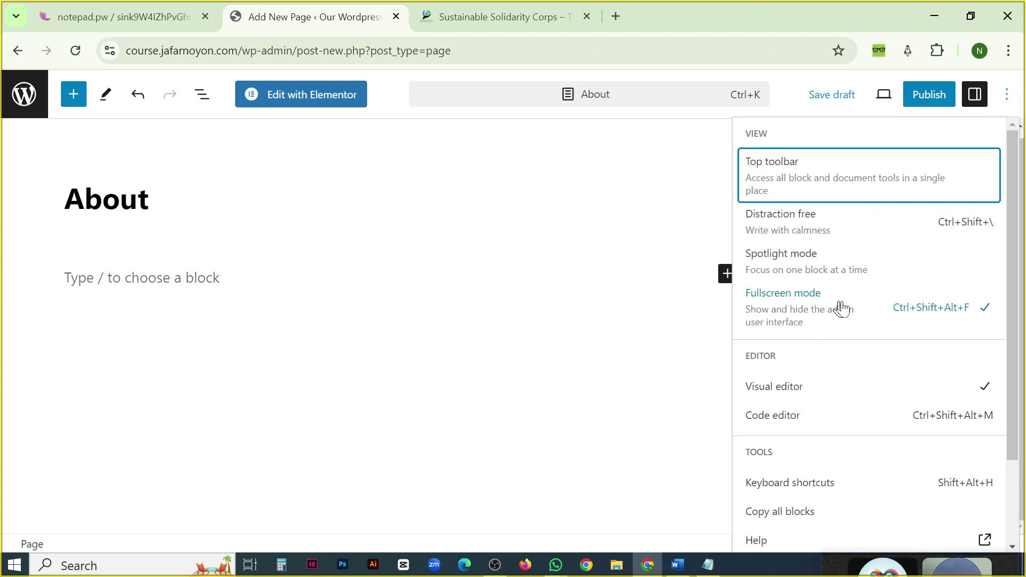
pyautogui.click(755, 316)
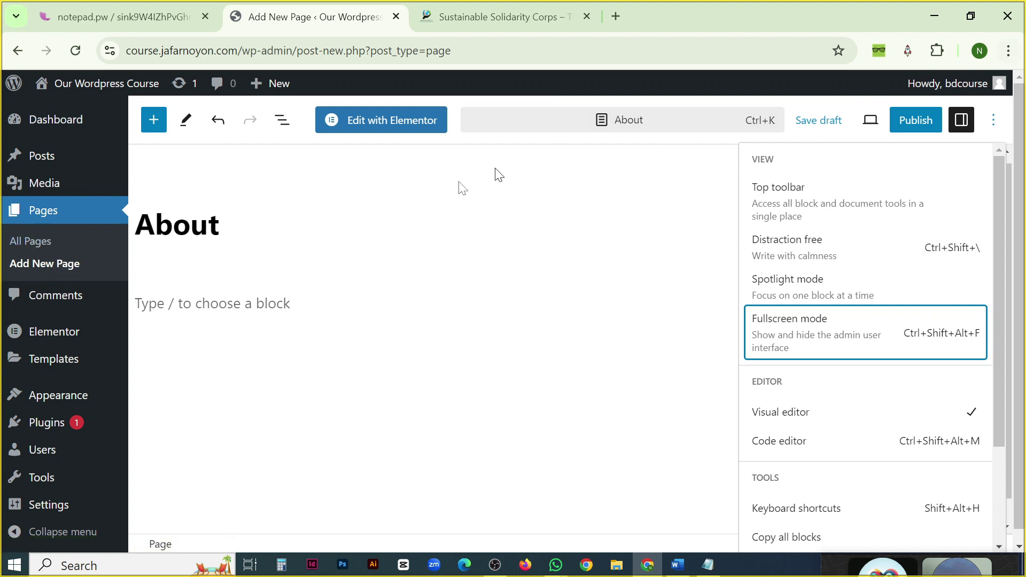
pyautogui.click(249, 241)
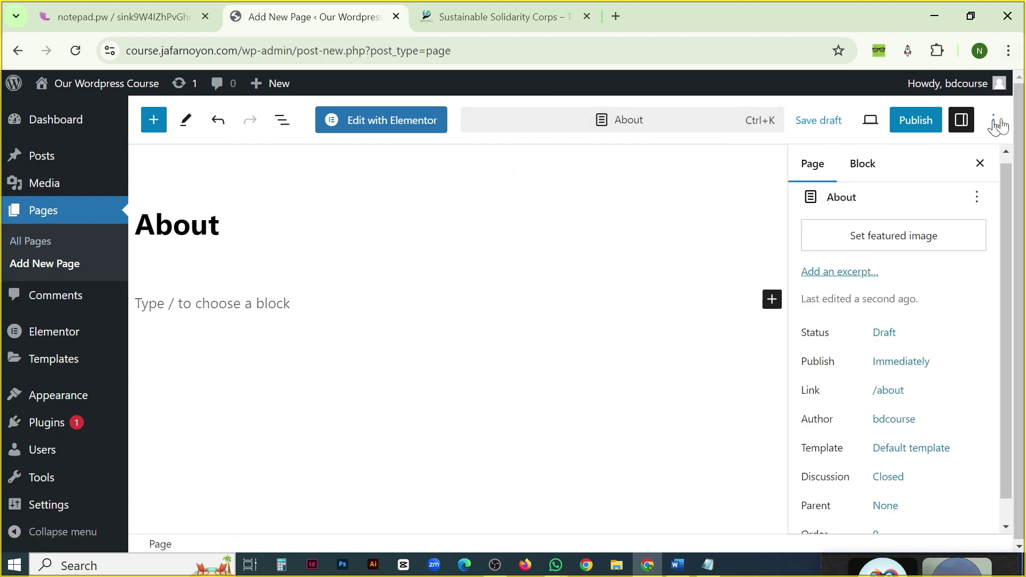
# Set the About page's template to Elementor Full Width and publish the page.
pyautogui.click(912, 454)
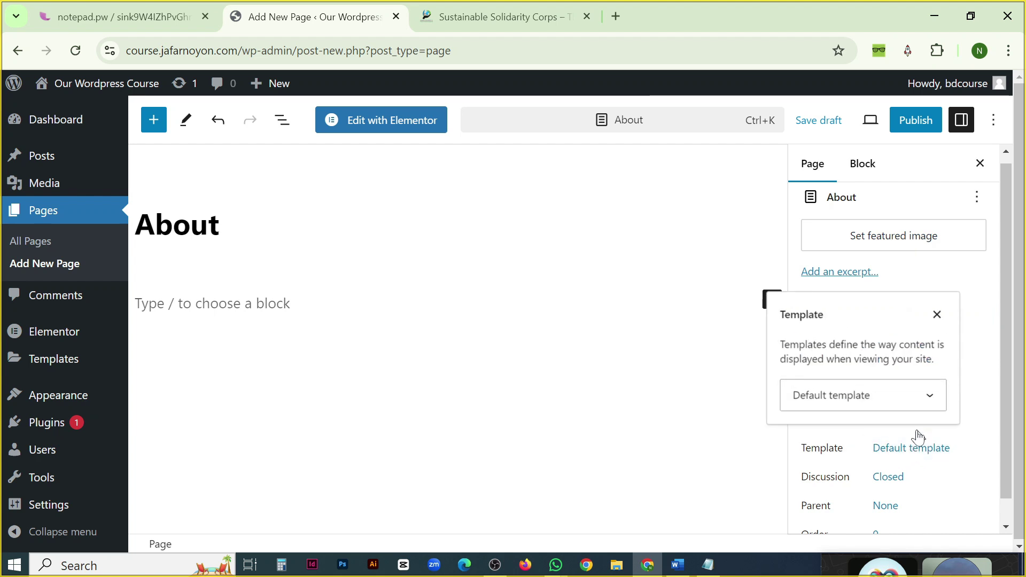
pyautogui.click(914, 411)
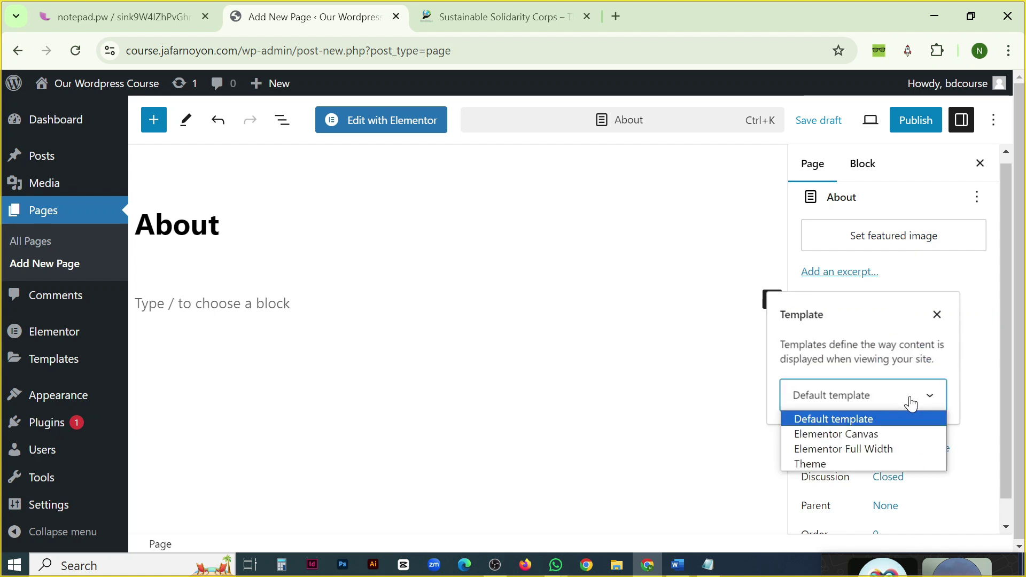
pyautogui.click(860, 449)
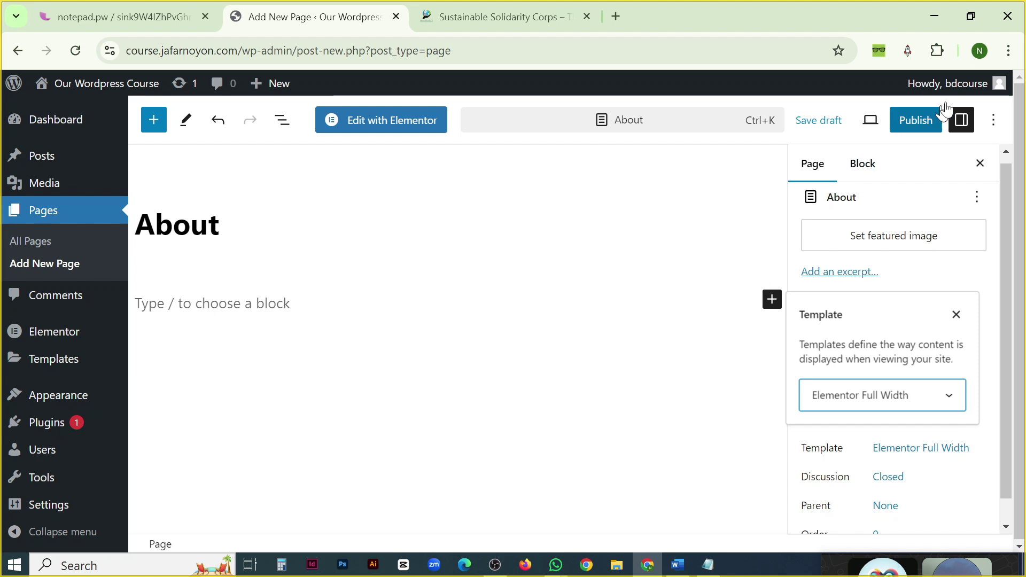
pyautogui.click(923, 120)
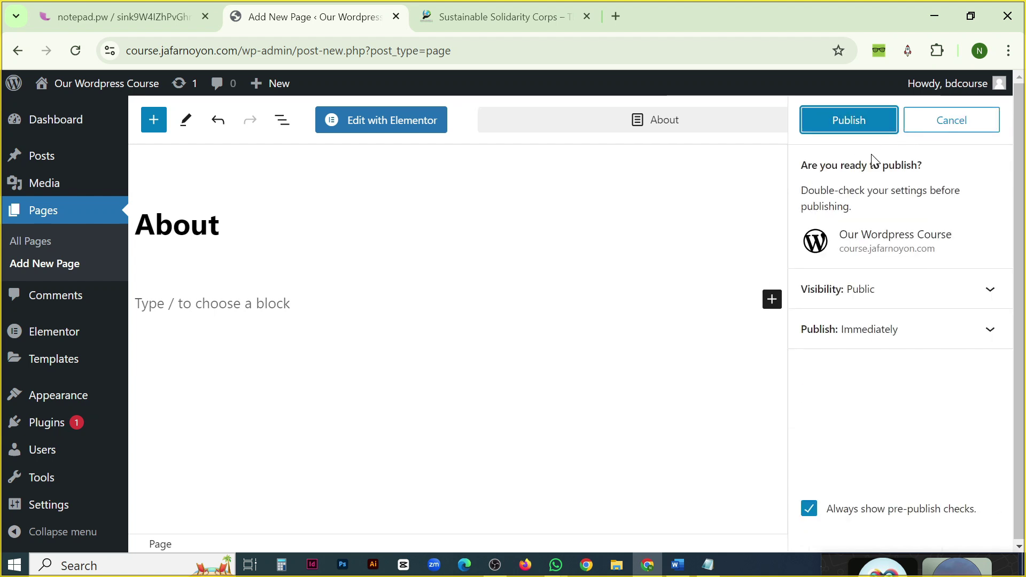
pyautogui.click(877, 125)
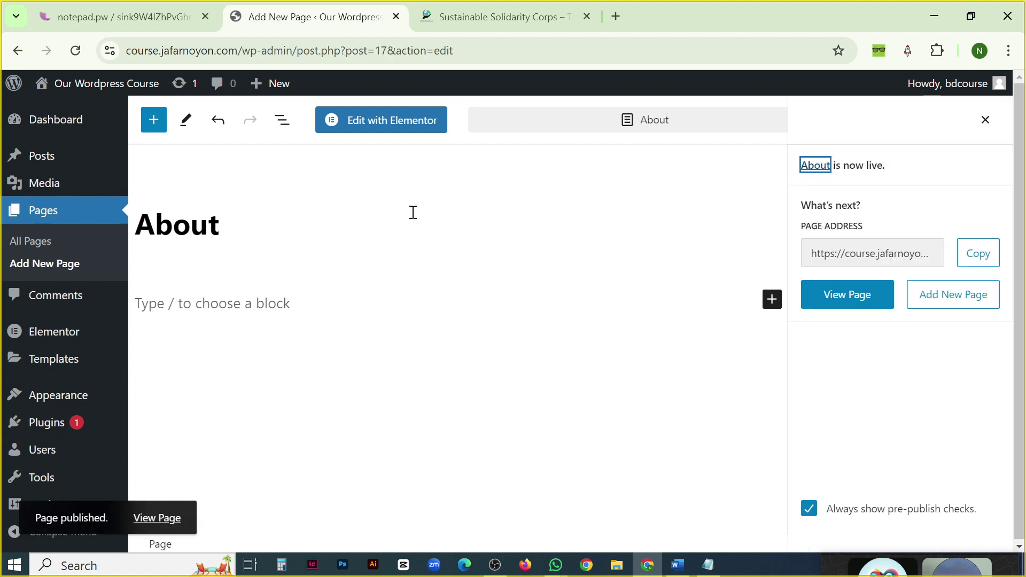
# Review the remaining items of the example site's navigation menu, from Our Agenda to Contact.
pyautogui.click(463, 11)
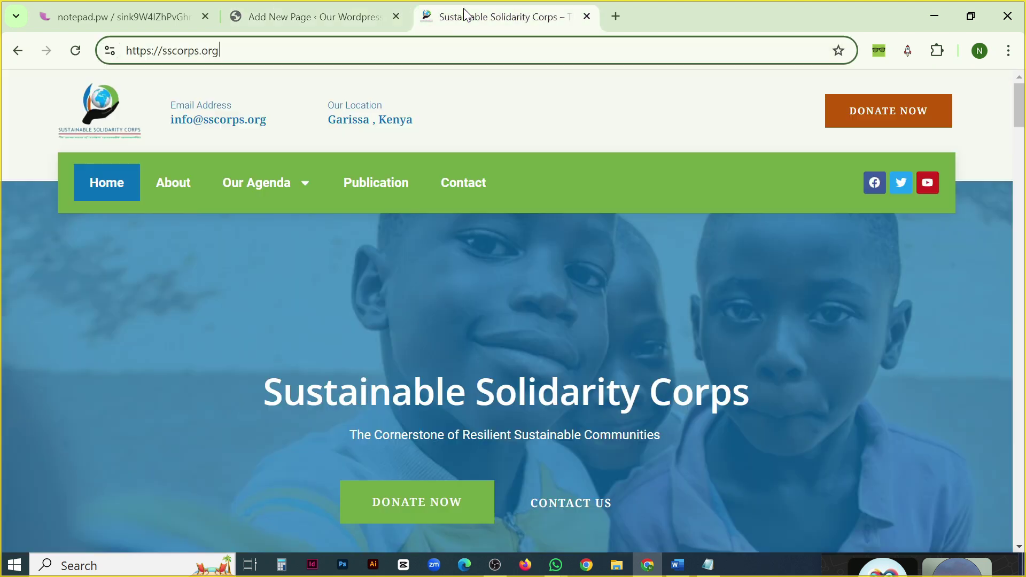
pyautogui.moveTo(251, 194)
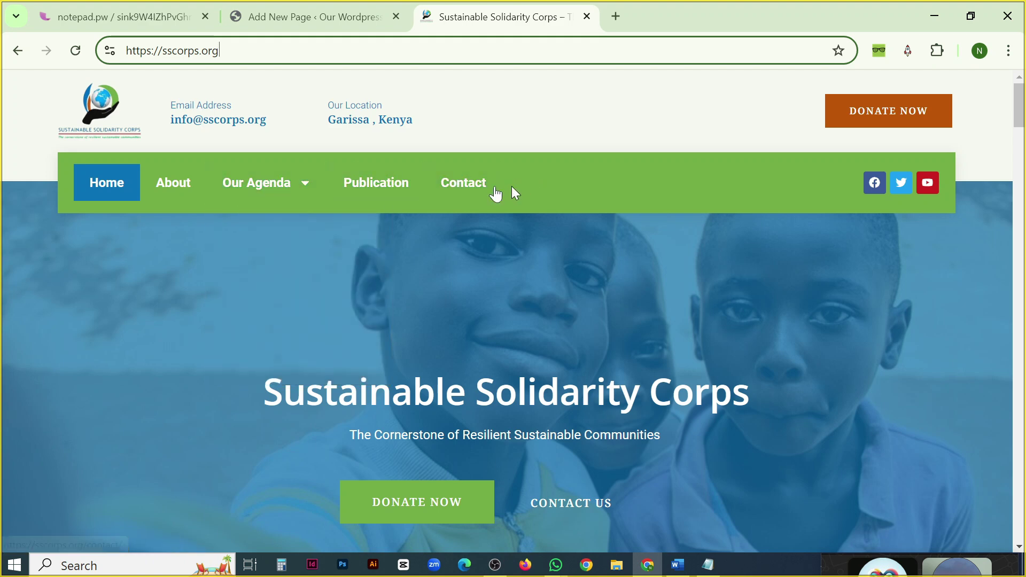
pyautogui.moveTo(301, 184)
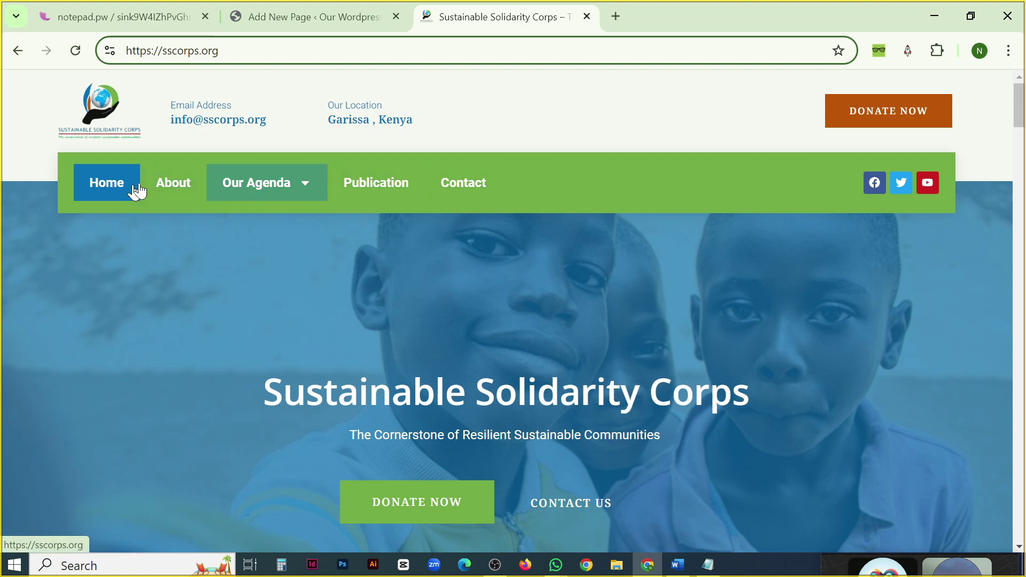
# Open the Home page from the admin's page list in the Elementor editor, dismissing the upgrade banner and the Structure window.
pyautogui.click(266, 16)
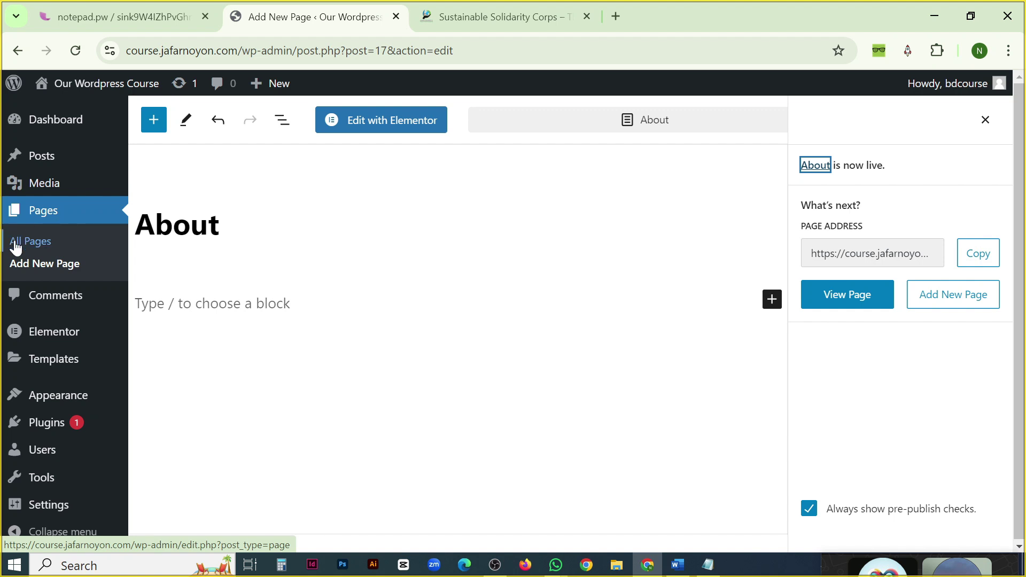
pyautogui.click(41, 211)
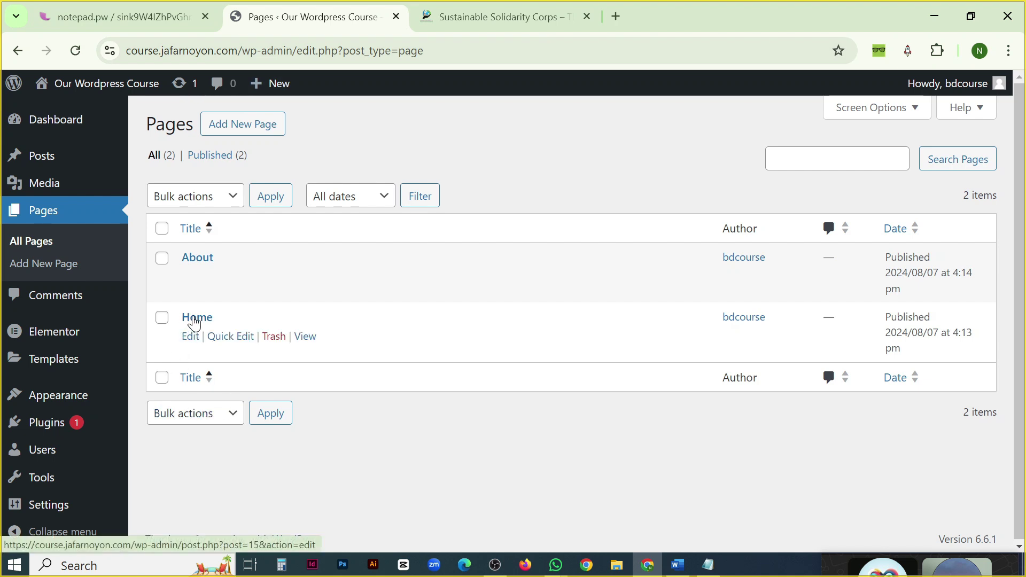
pyautogui.click(194, 319)
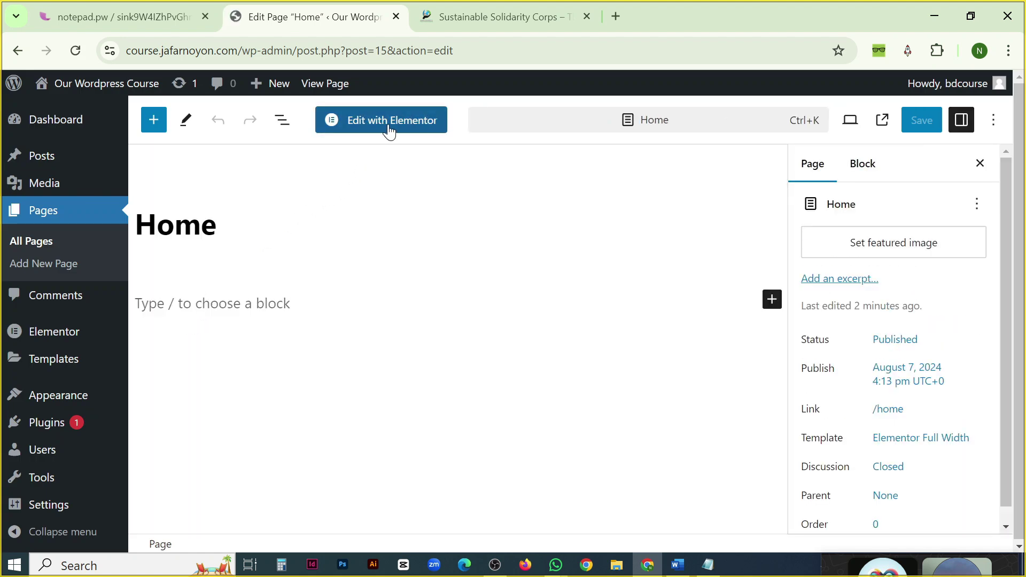
pyautogui.click(350, 124)
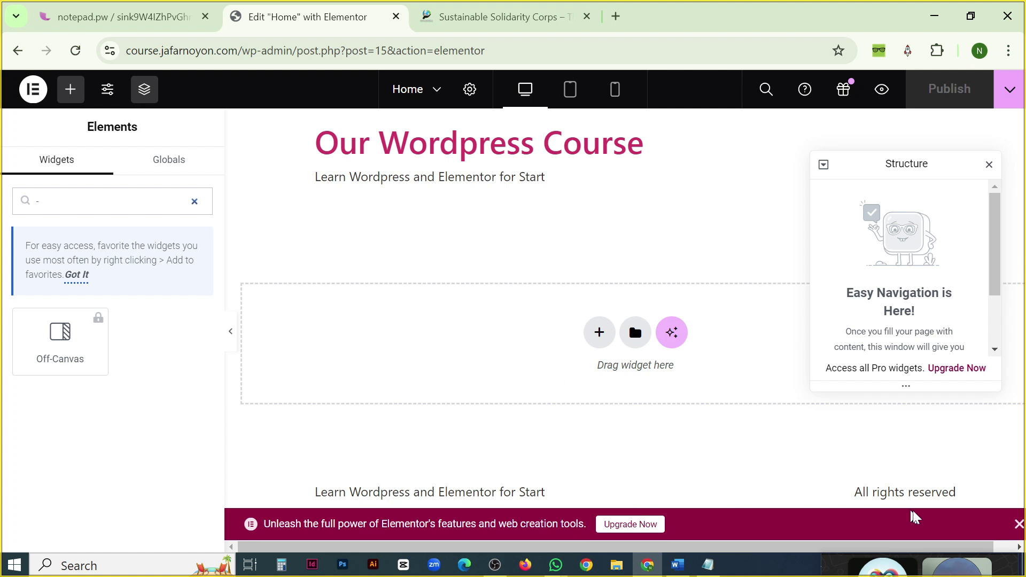
pyautogui.click(1018, 525)
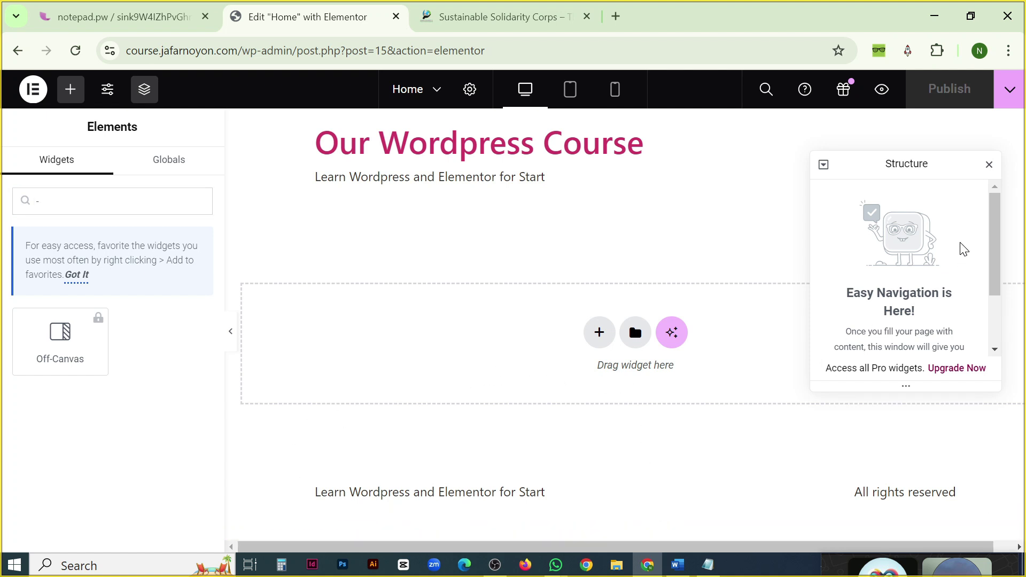
pyautogui.click(990, 166)
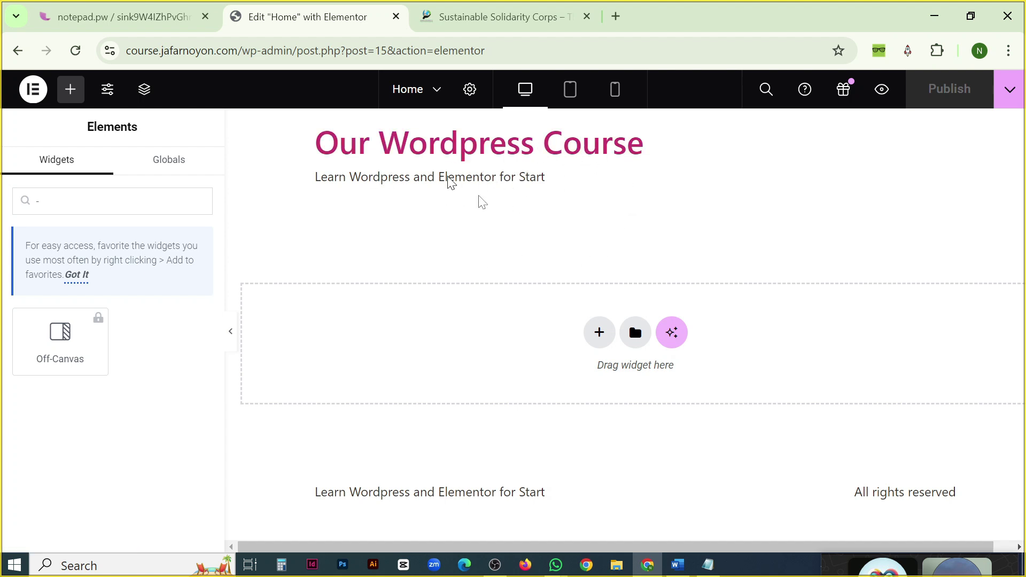
# Set the Home page's layout to Elementor Canvas in the page settings.
pyautogui.click(470, 91)
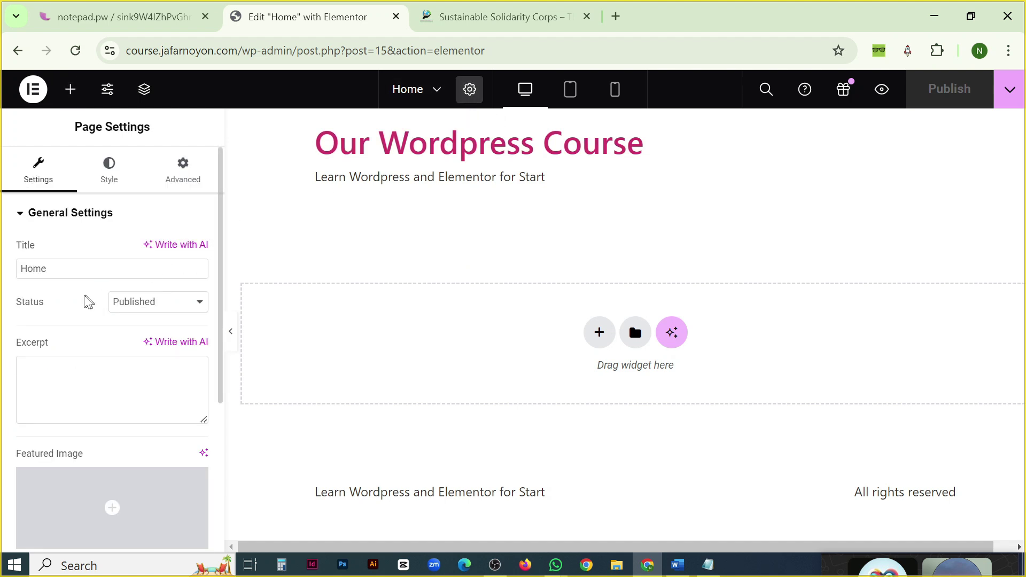
pyautogui.scroll(-4, 85, 300)
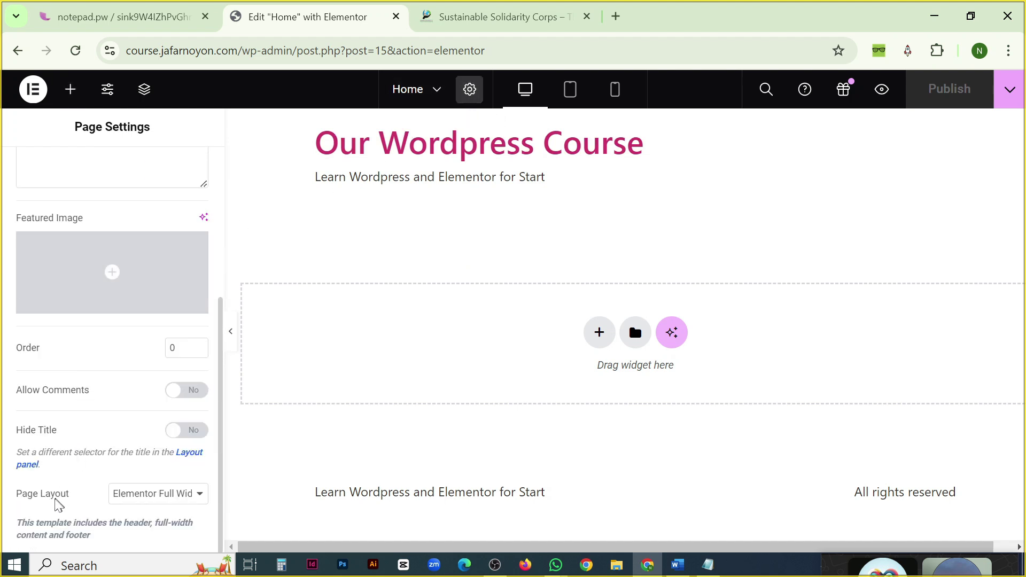
pyautogui.click(144, 494)
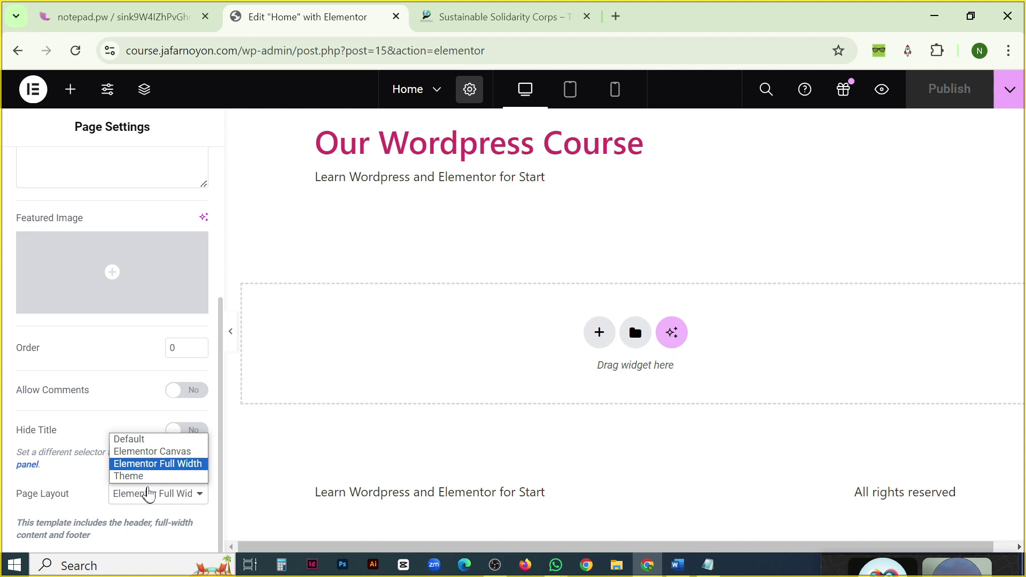
pyautogui.click(155, 458)
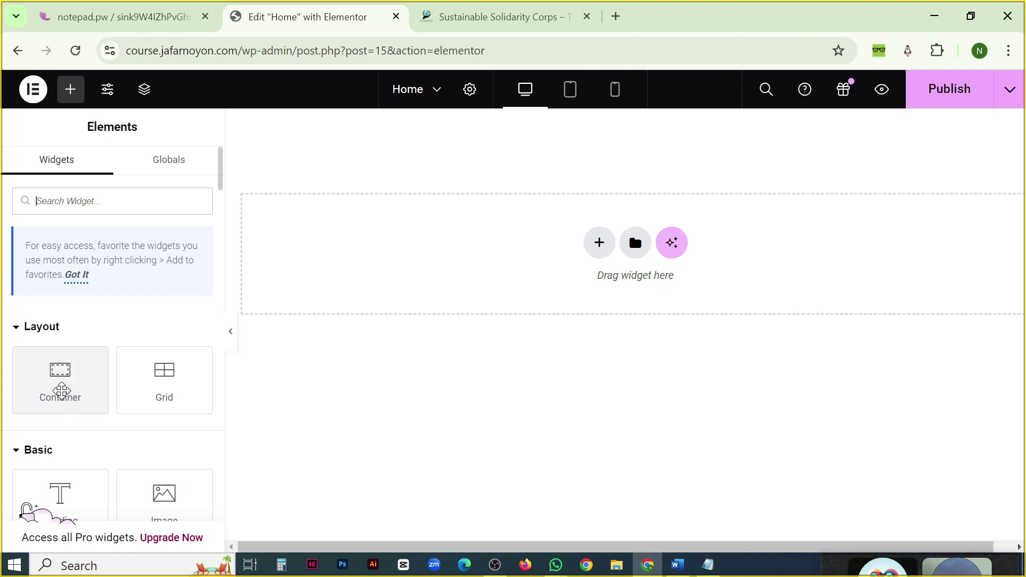
# Add a container to the empty page and set its content width to Full Width.
pyautogui.scroll(-3, 91, 403)
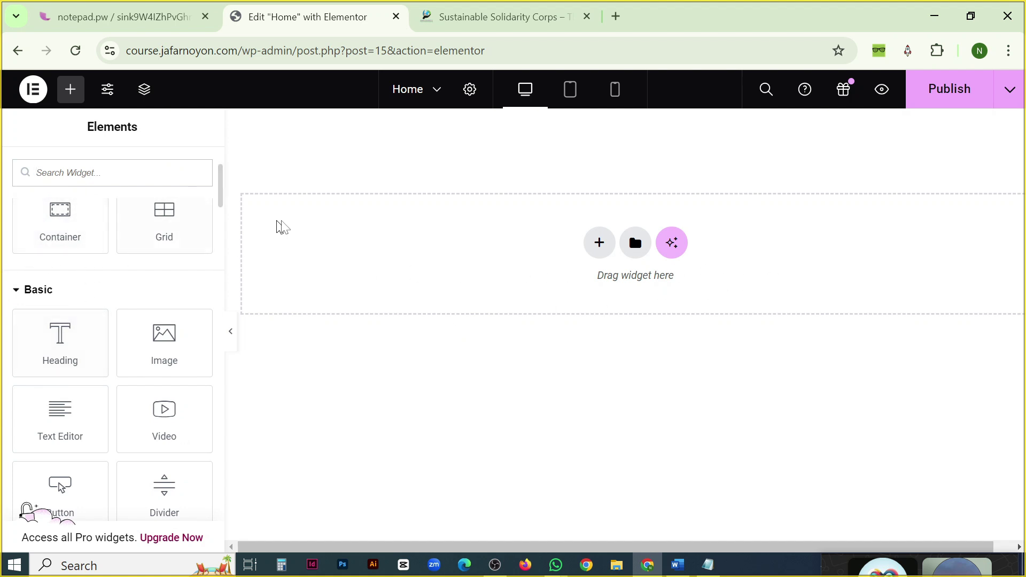
pyautogui.moveTo(47, 216); pyautogui.dragTo(479, 260)
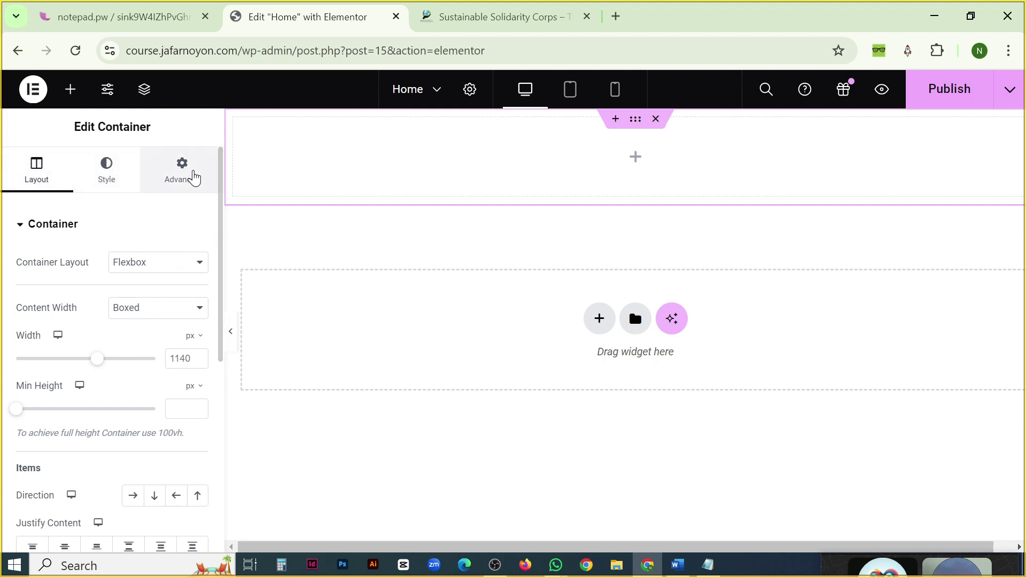
pyautogui.scroll(-6, 136, 317)
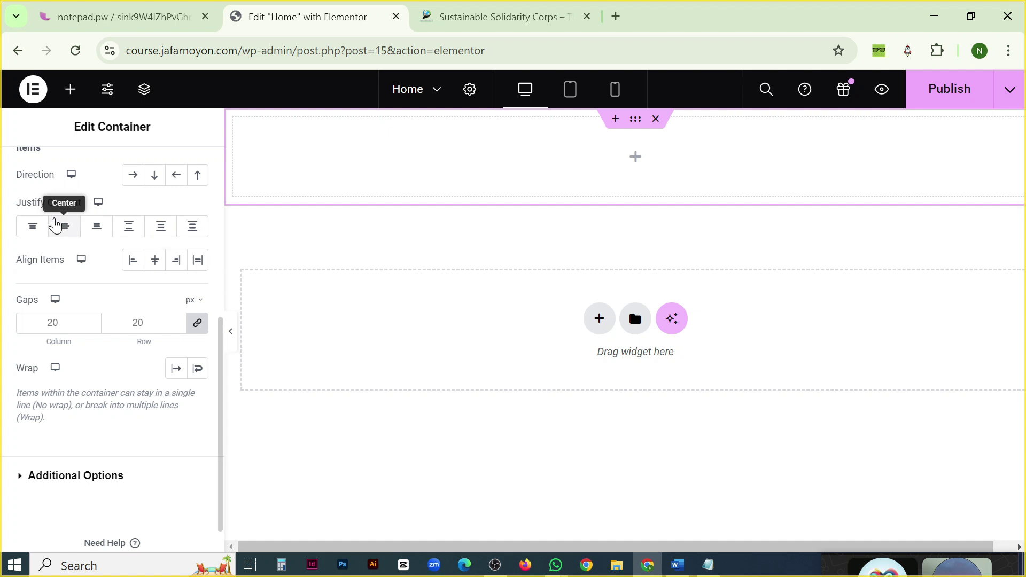
pyautogui.scroll(6, 164, 236)
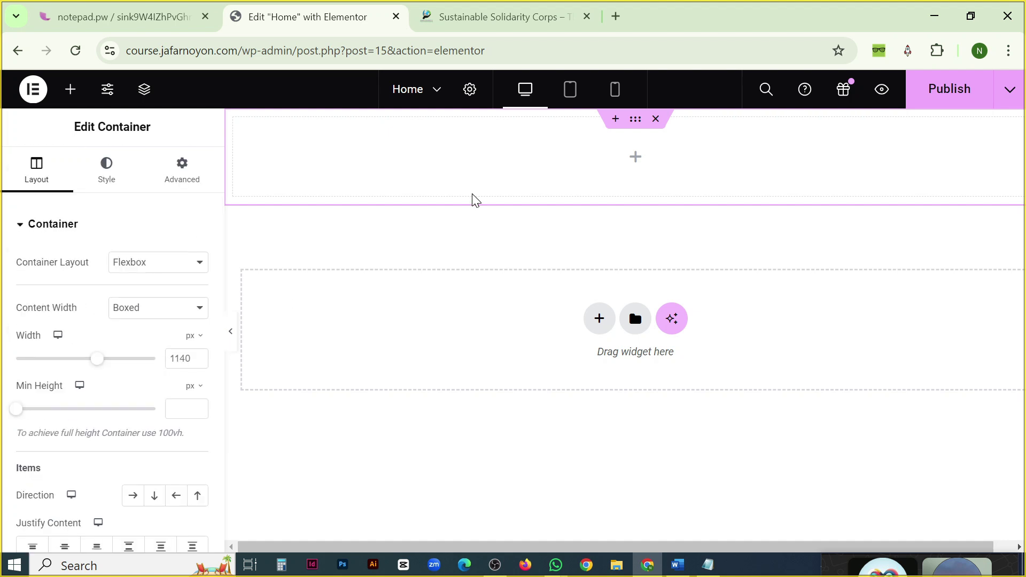
pyautogui.click(161, 317)
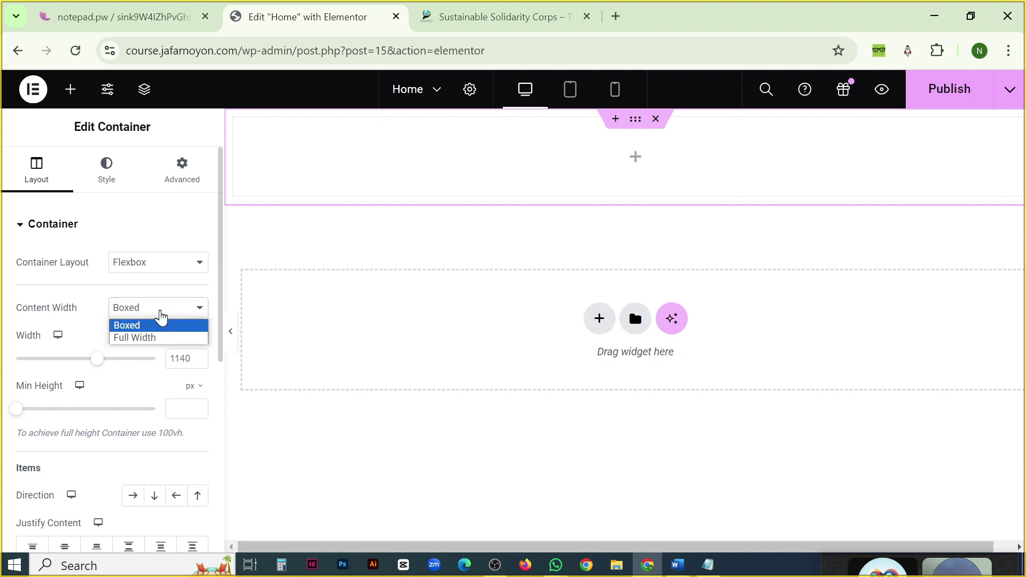
pyautogui.click(150, 337)
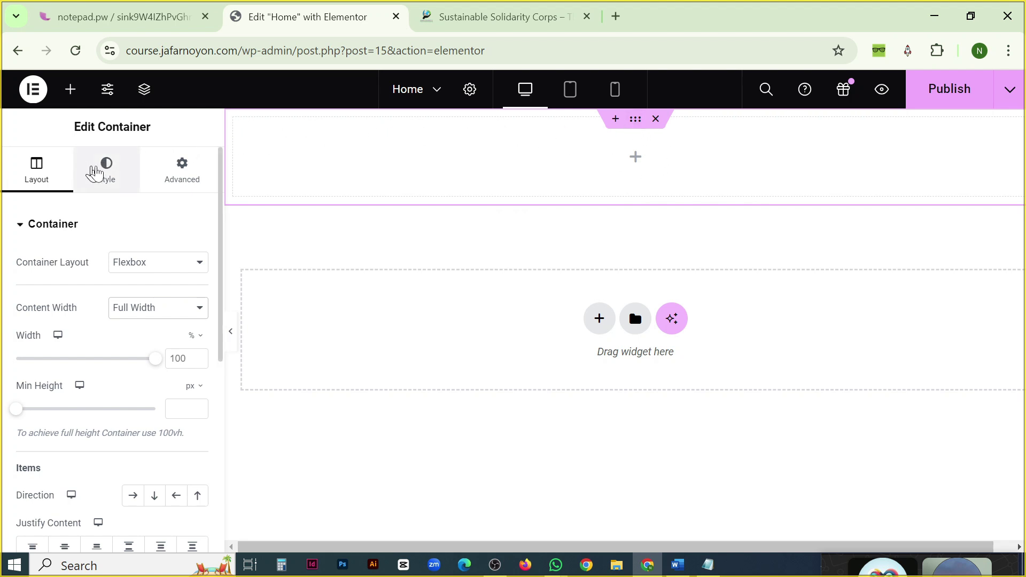
# Set the container's normal background type to Classic and open the custom background color picker.
pyautogui.click(115, 175)
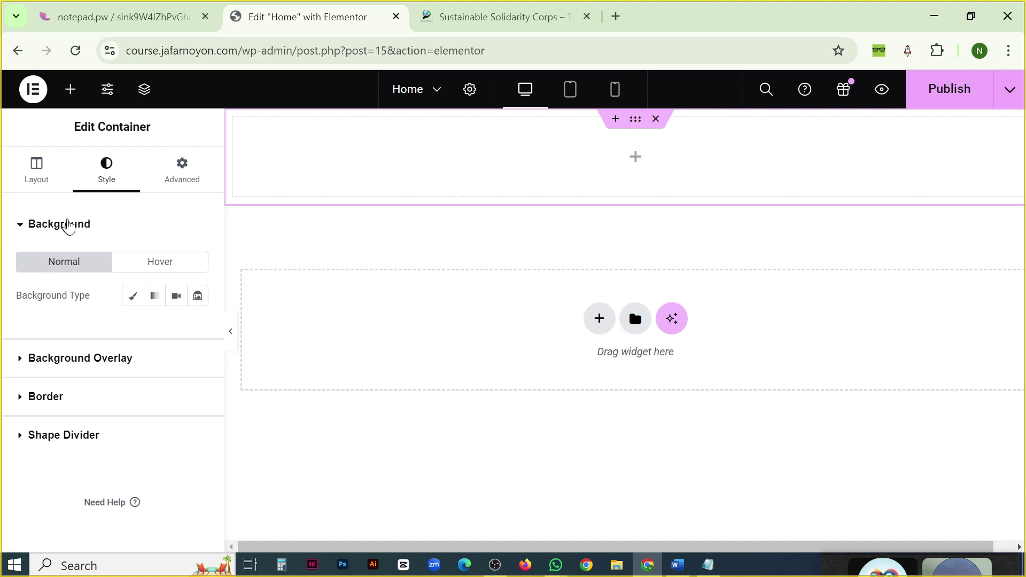
pyautogui.click(21, 229)
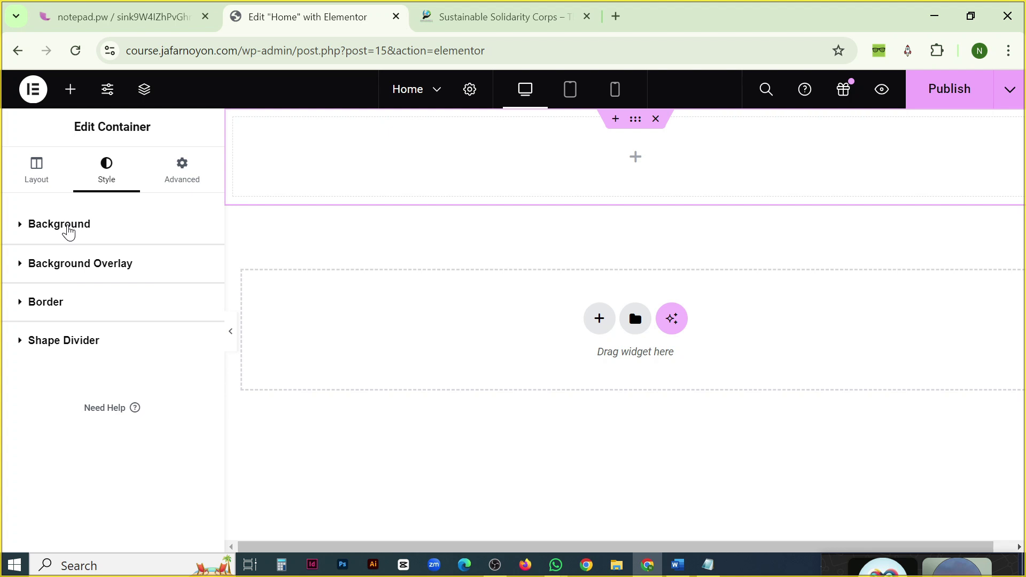
pyautogui.click(63, 245)
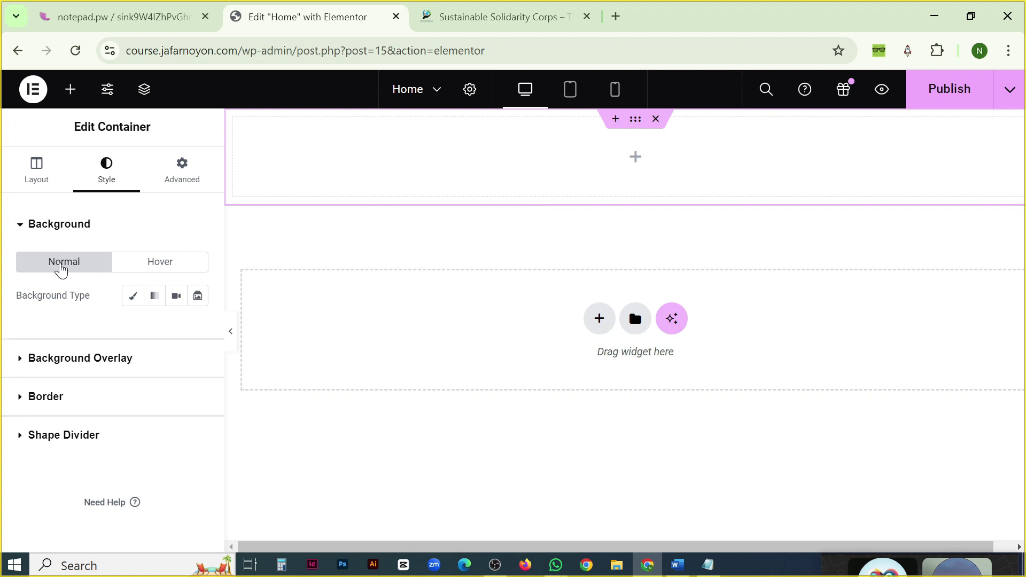
pyautogui.rightClick(133, 297)
pyautogui.click(99, 311)
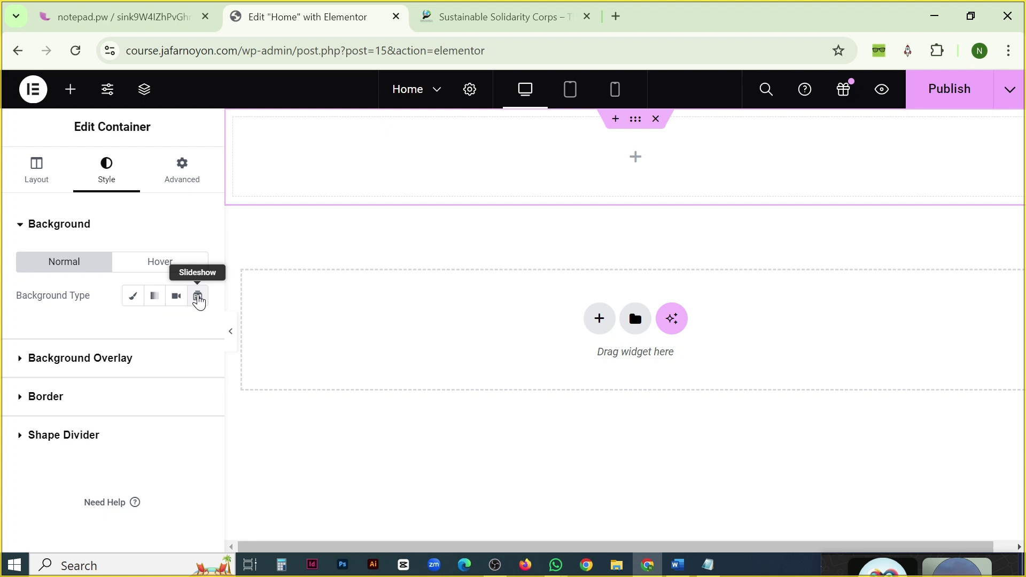
pyautogui.click(133, 298)
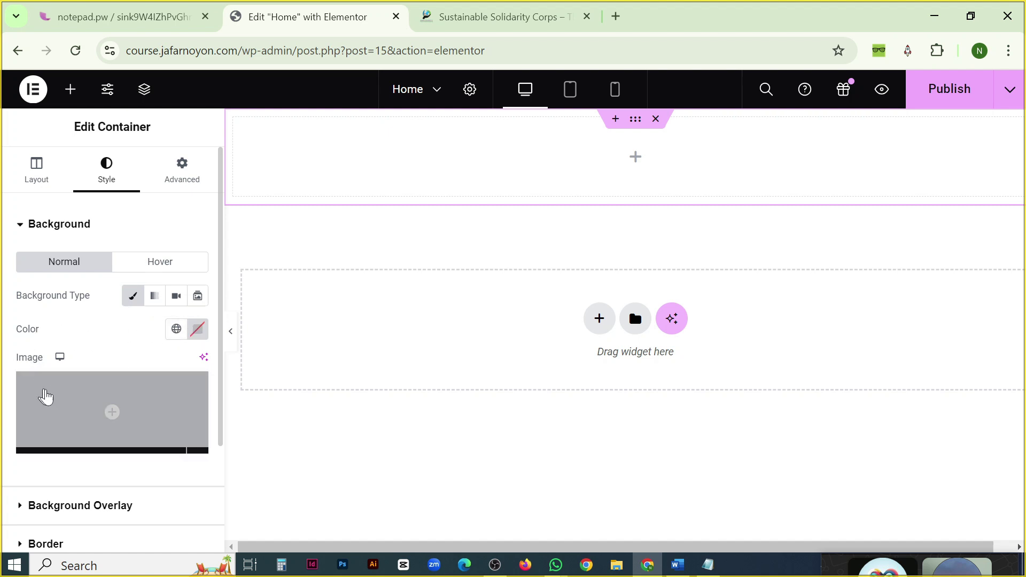
pyautogui.moveTo(98, 403)
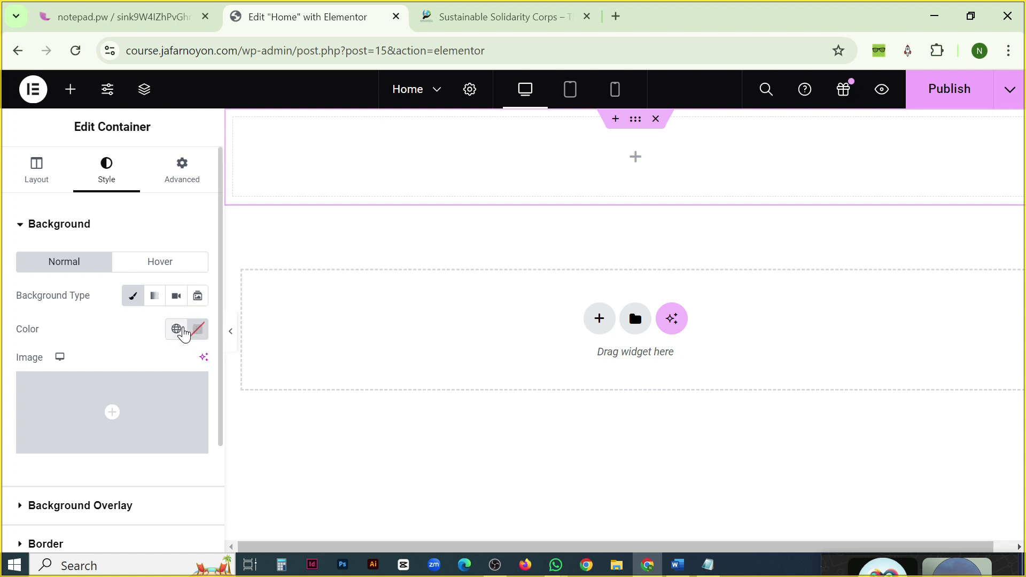
pyautogui.click(177, 330)
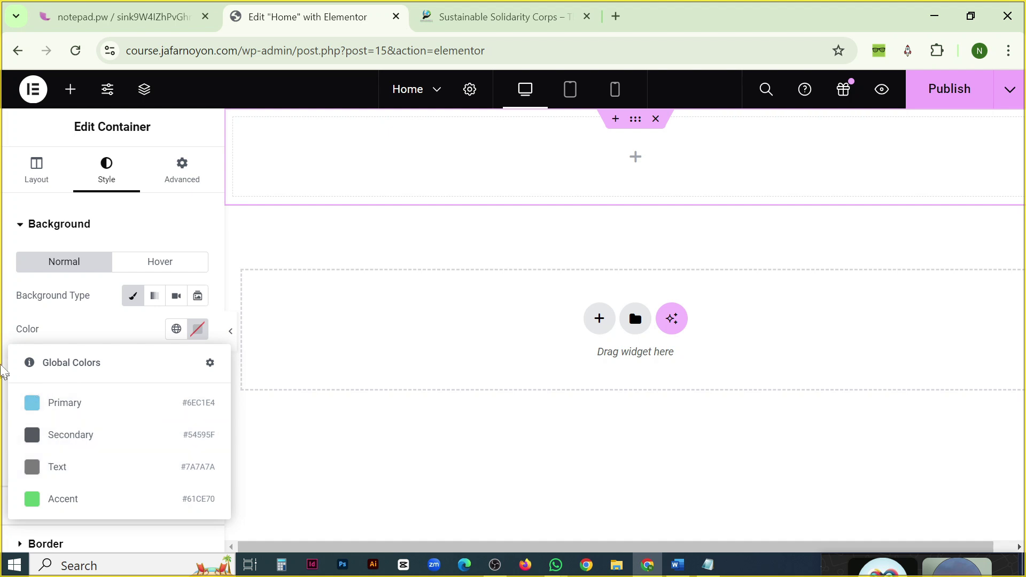
pyautogui.click(10, 308)
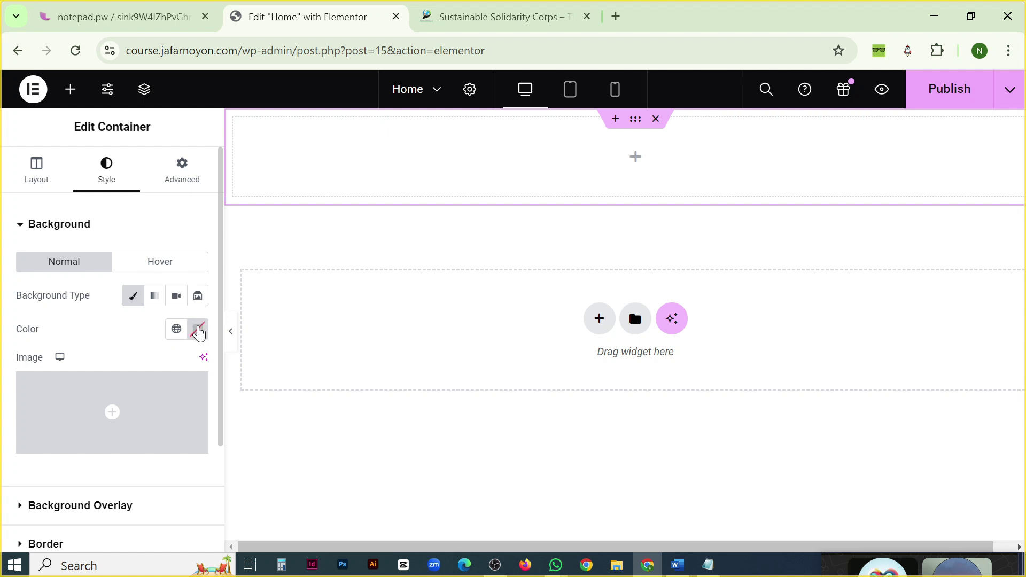
pyautogui.click(198, 332)
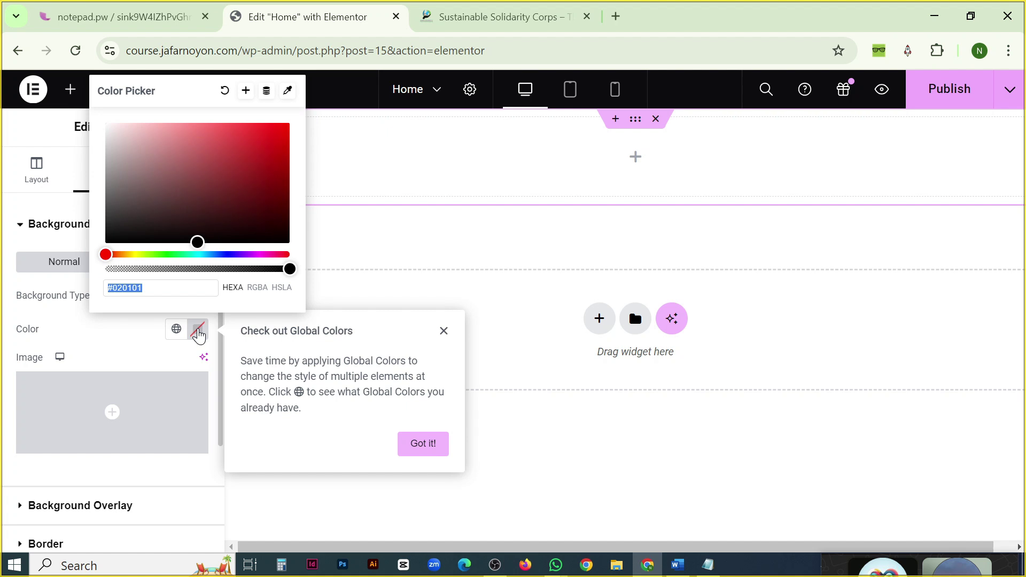
# Try several red shades and a green as the container's background color.
pyautogui.click(276, 147)
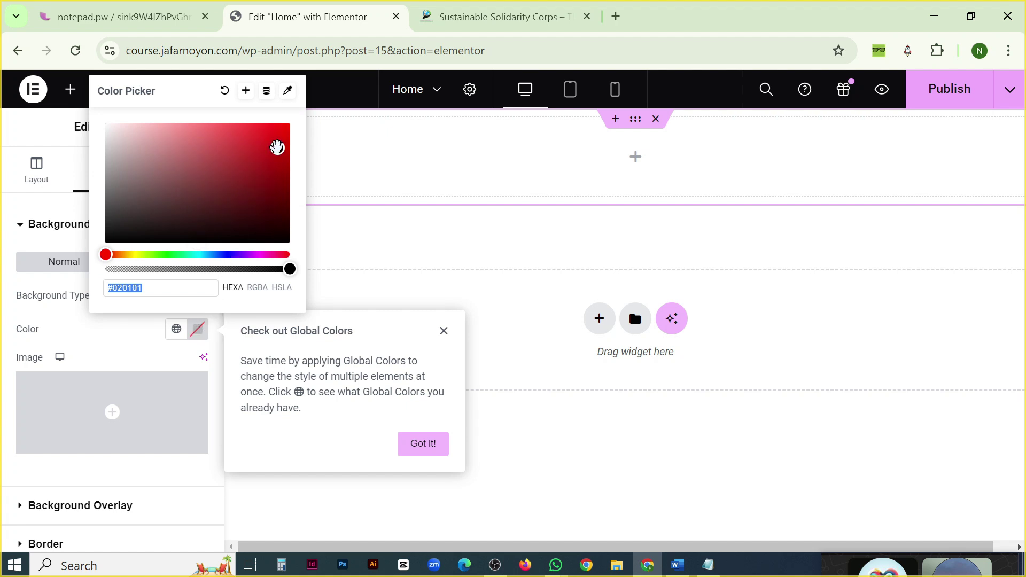
pyautogui.click(193, 154)
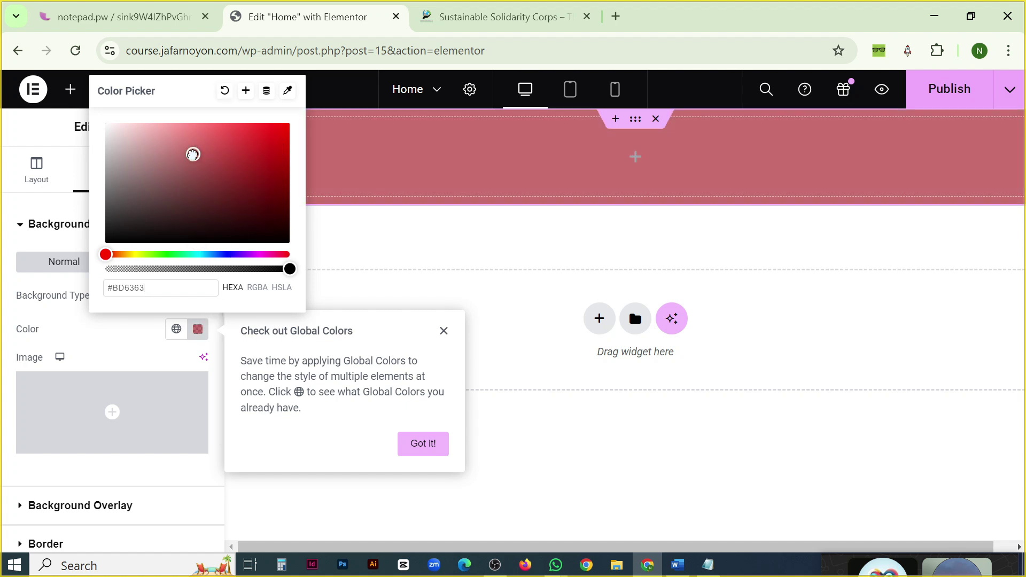
pyautogui.click(249, 170)
pyautogui.click(254, 190)
pyautogui.click(243, 140)
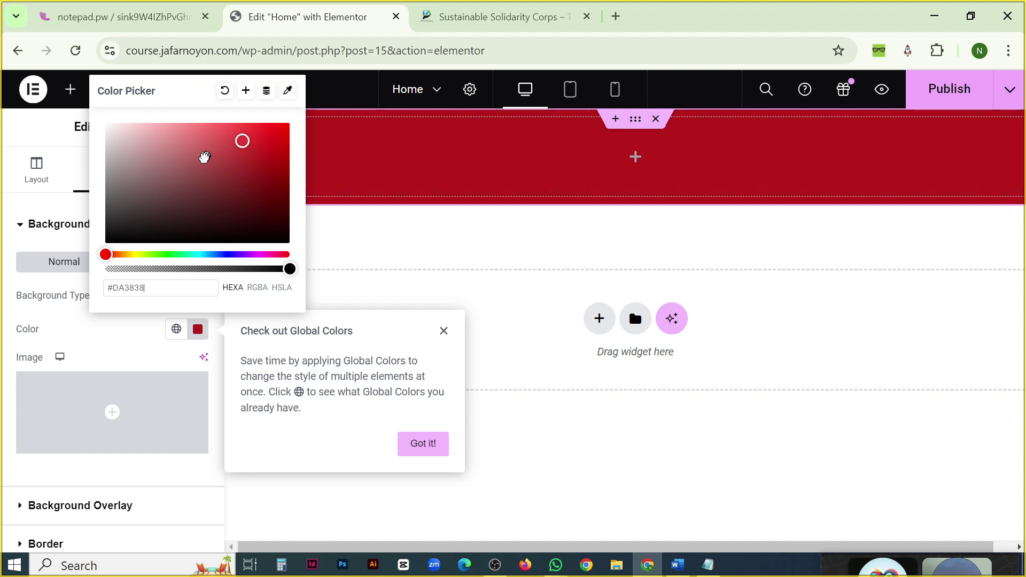
pyautogui.click(185, 179)
pyautogui.click(175, 255)
pyautogui.moveTo(186, 180); pyautogui.dragTo(252, 156)
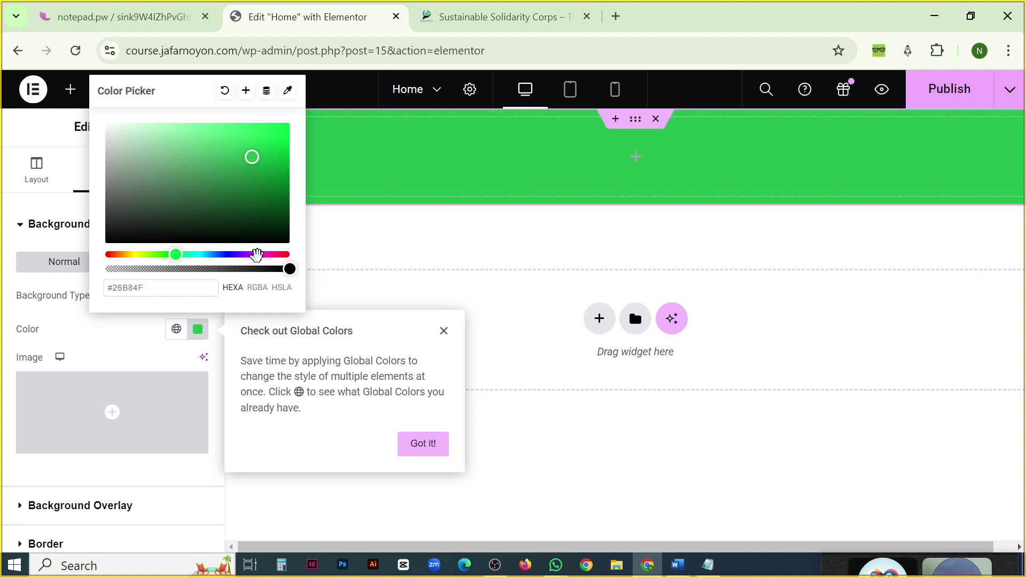
# Set the container's background color to a strong blue, about #0E27D2, and close the color picker.
pyautogui.click(258, 254)
pyautogui.click(223, 254)
pyautogui.moveTo(252, 155); pyautogui.dragTo(277, 144)
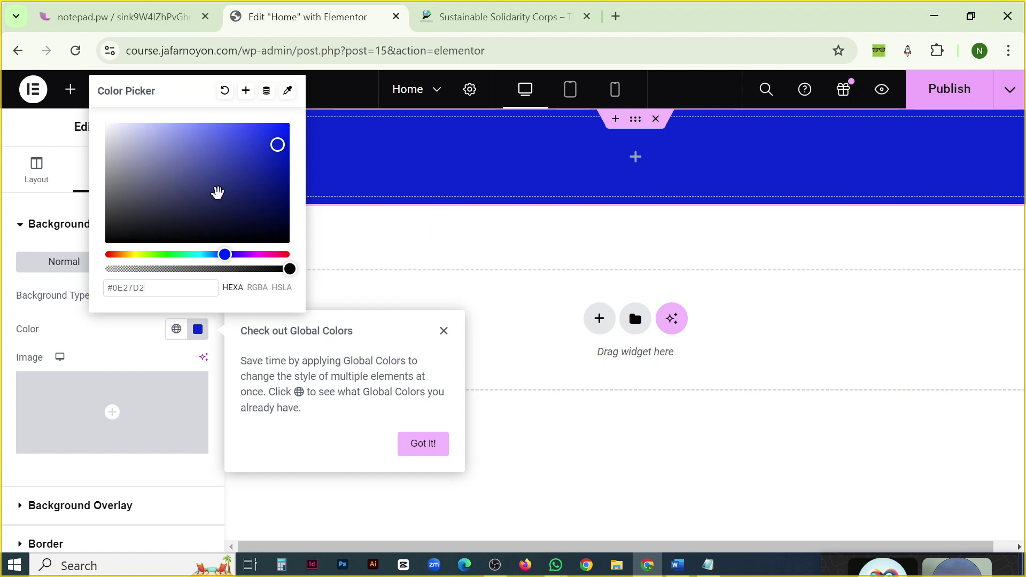
pyautogui.click(415, 249)
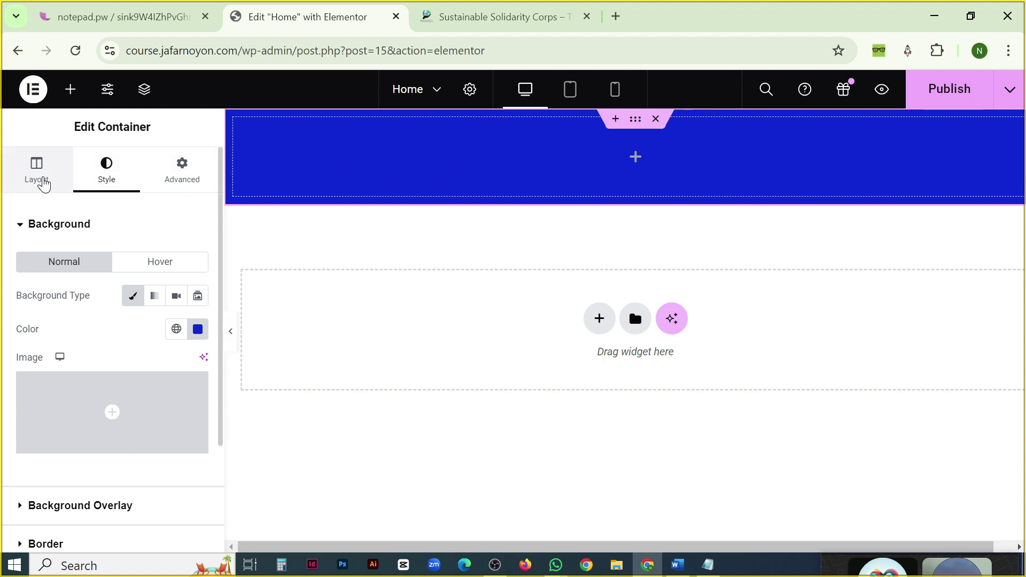
# Set the blue container's minimum height to 50 vh.
pyautogui.click(44, 185)
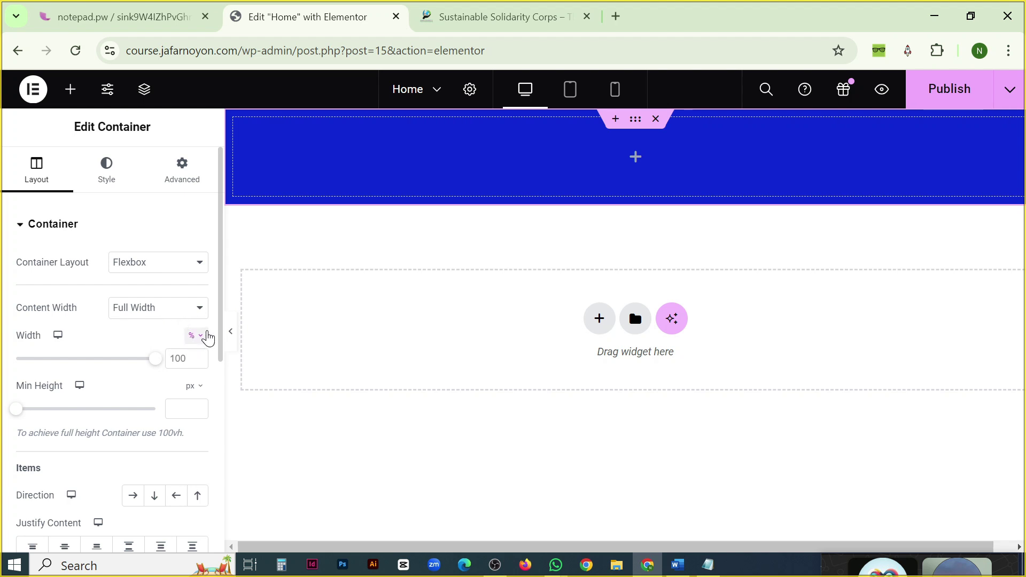
pyautogui.click(206, 347)
pyautogui.moveTo(20, 419); pyautogui.dragTo(62, 415)
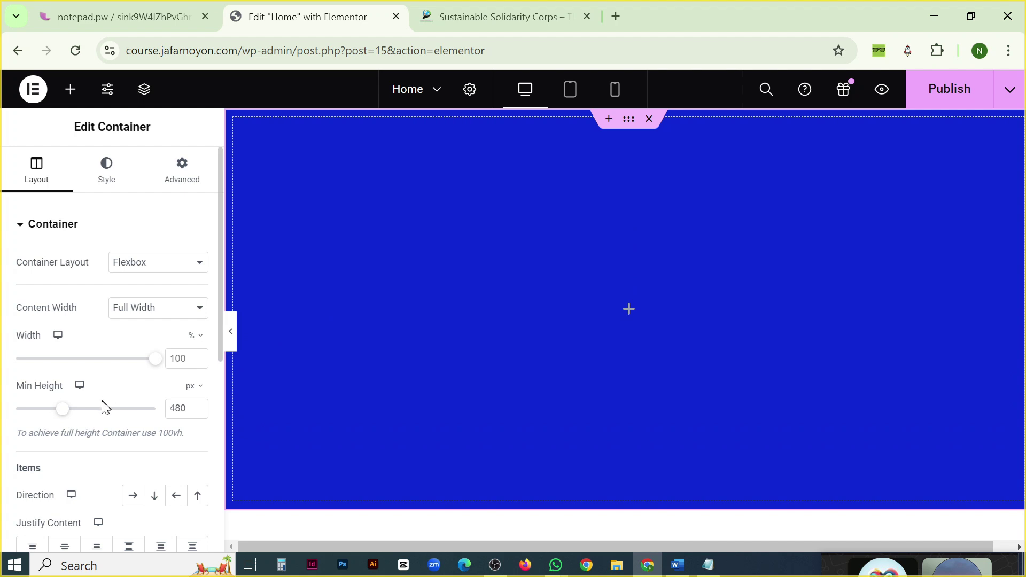
pyautogui.doubleClick(171, 411)
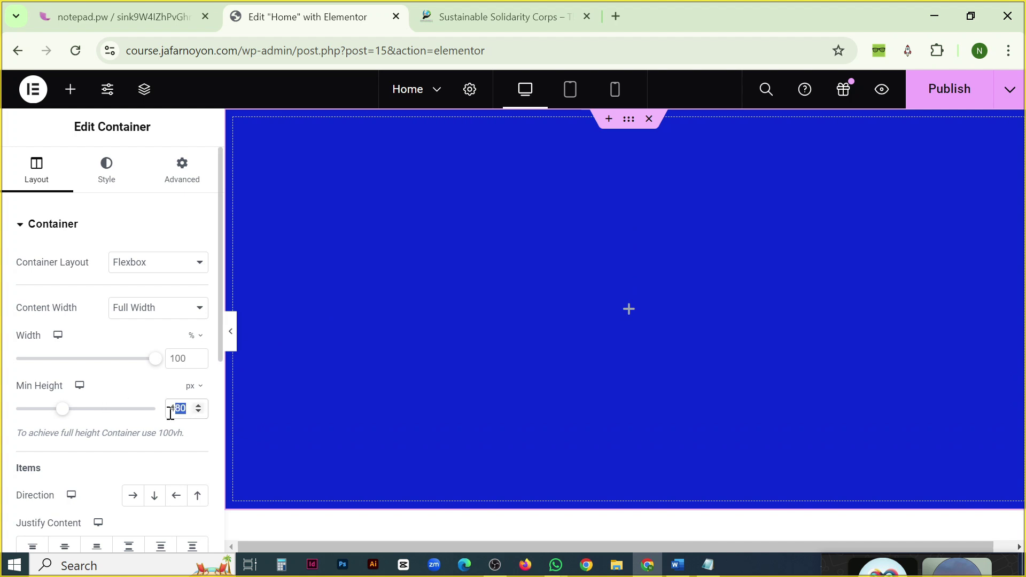
pyautogui.click(193, 385)
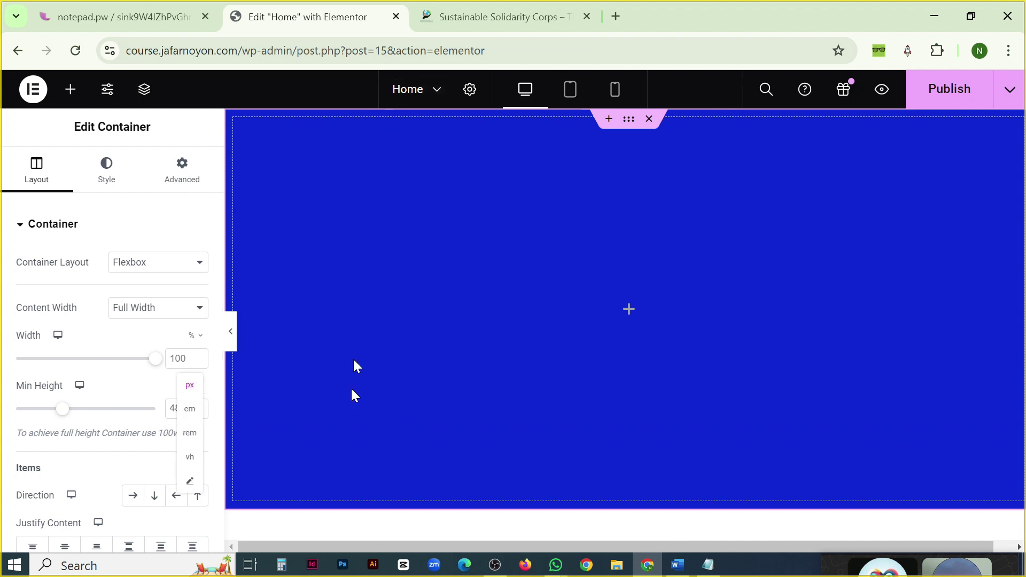
pyautogui.click(190, 458)
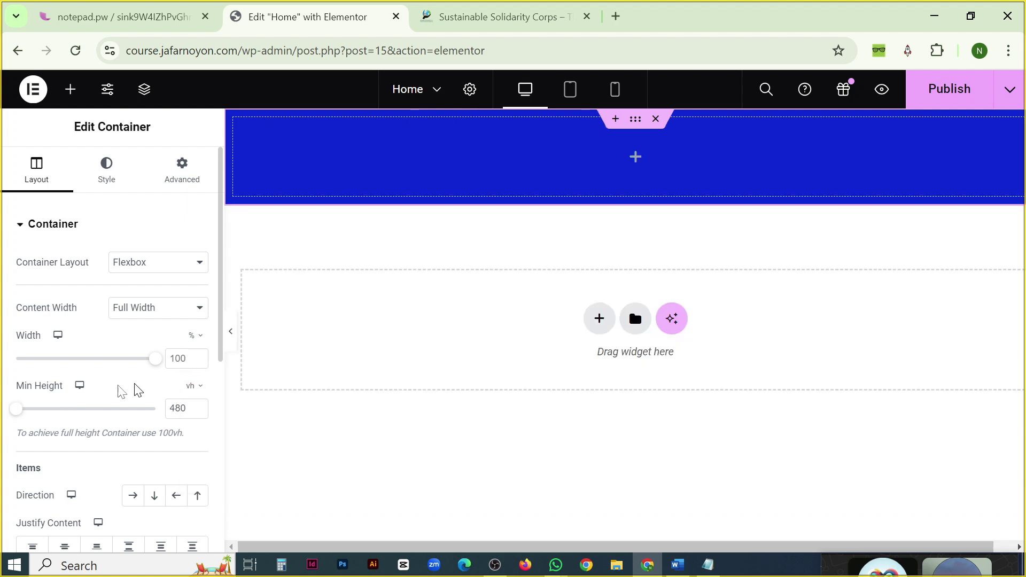
pyautogui.moveTo(16, 417); pyautogui.dragTo(51, 412)
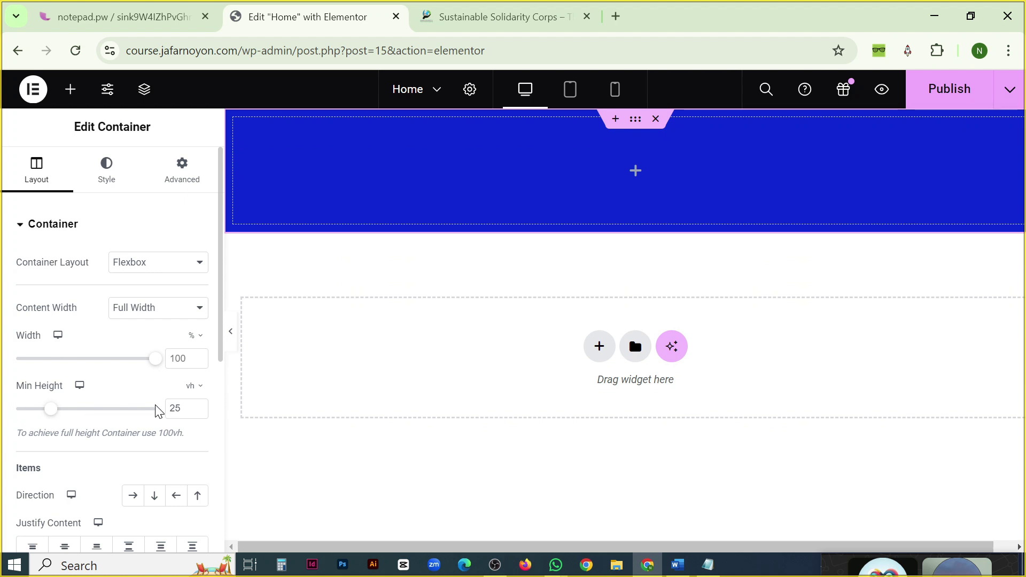
pyautogui.doubleClick(181, 408)
pyautogui.write('50')
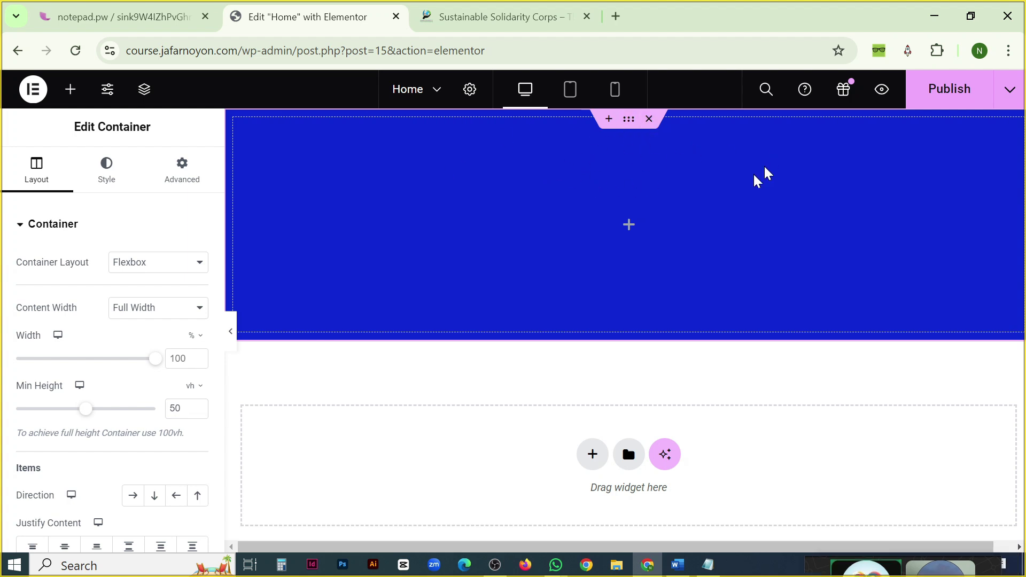
# Duplicate the blue container so that a copy sits directly below it.
pyautogui.click(630, 136)
pyautogui.rightClick(630, 124)
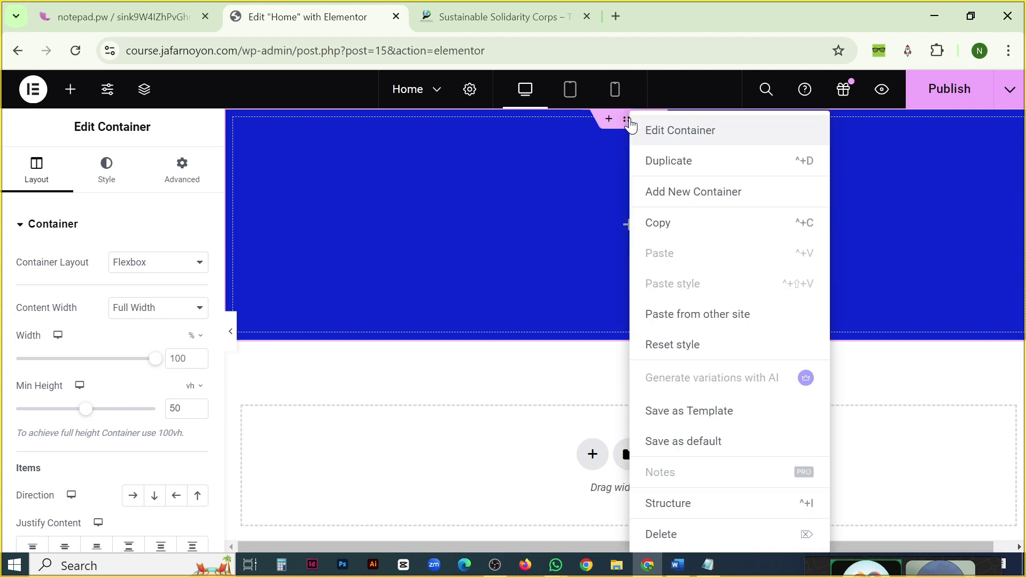
pyautogui.click(688, 168)
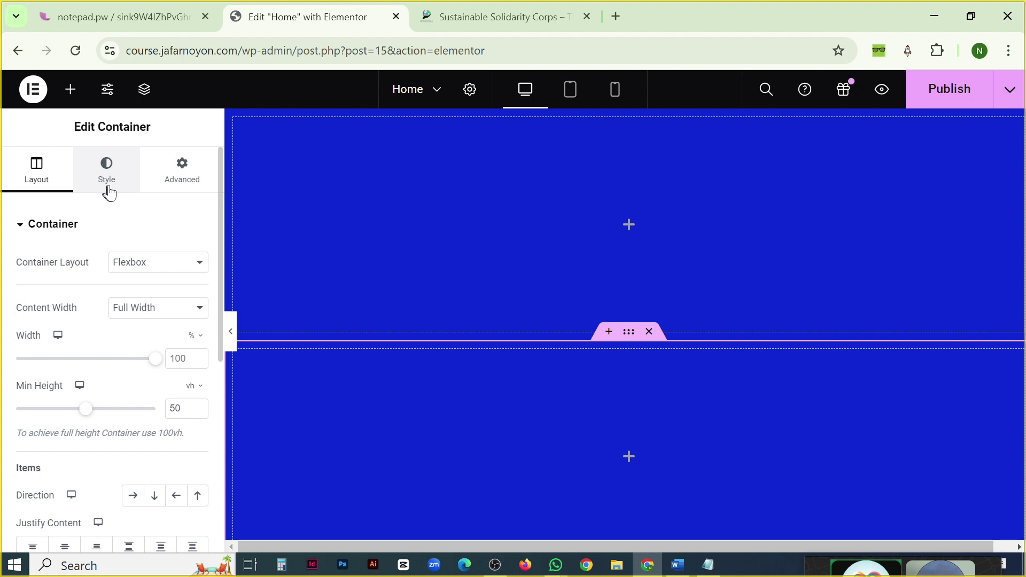
pyautogui.click(650, 332)
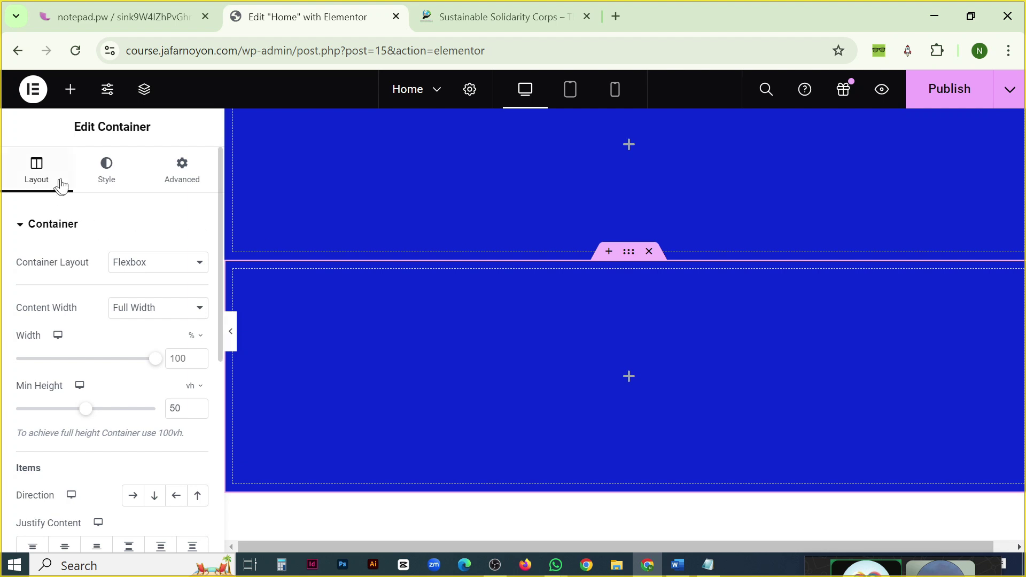
# Clear the background color of the duplicated lower container.
pyautogui.click(92, 183)
pyautogui.scroll(-2, 140, 198)
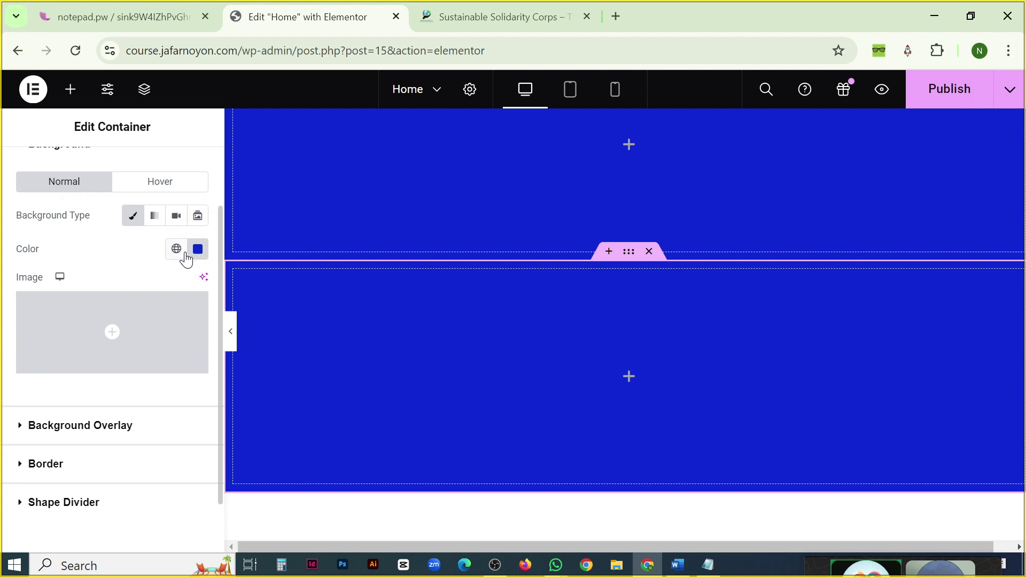
pyautogui.click(205, 251)
pyautogui.click(224, 283)
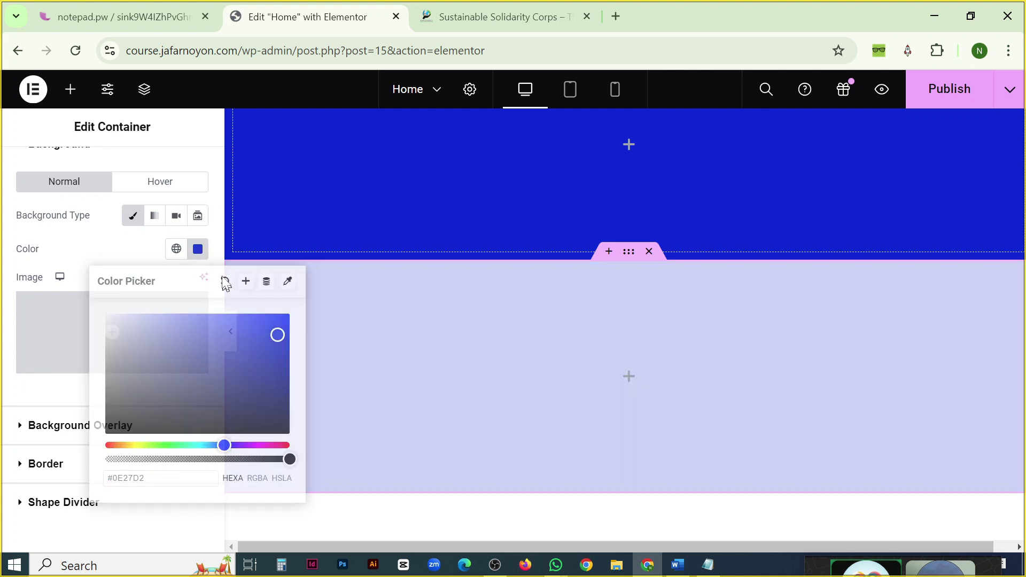
pyautogui.scroll(2, 119, 223)
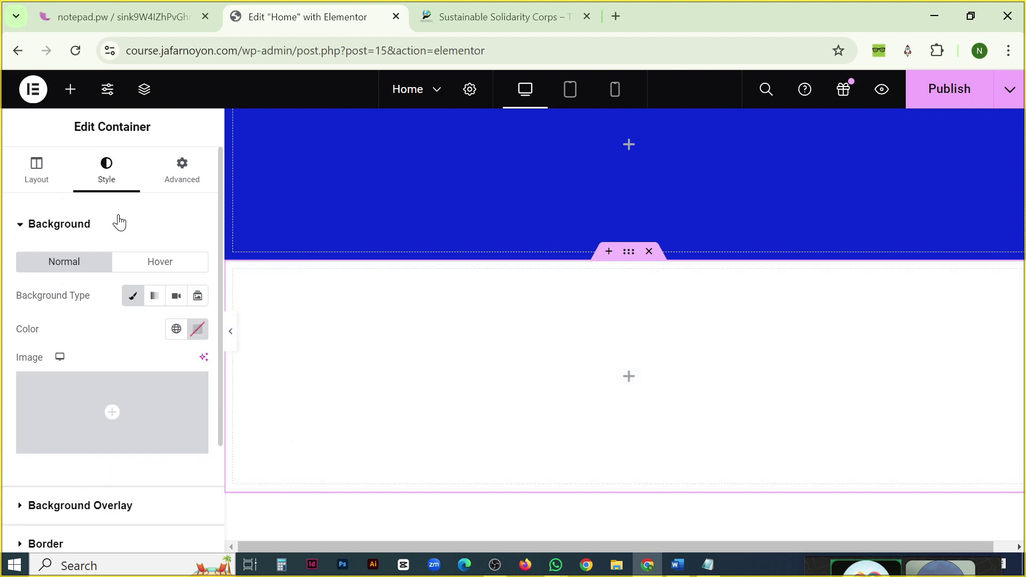
# Upload the image IMG-20240805-WA0019 from the DAWO NGo folder to serve as the lower container's background image.
pyautogui.scroll(-2, 121, 223)
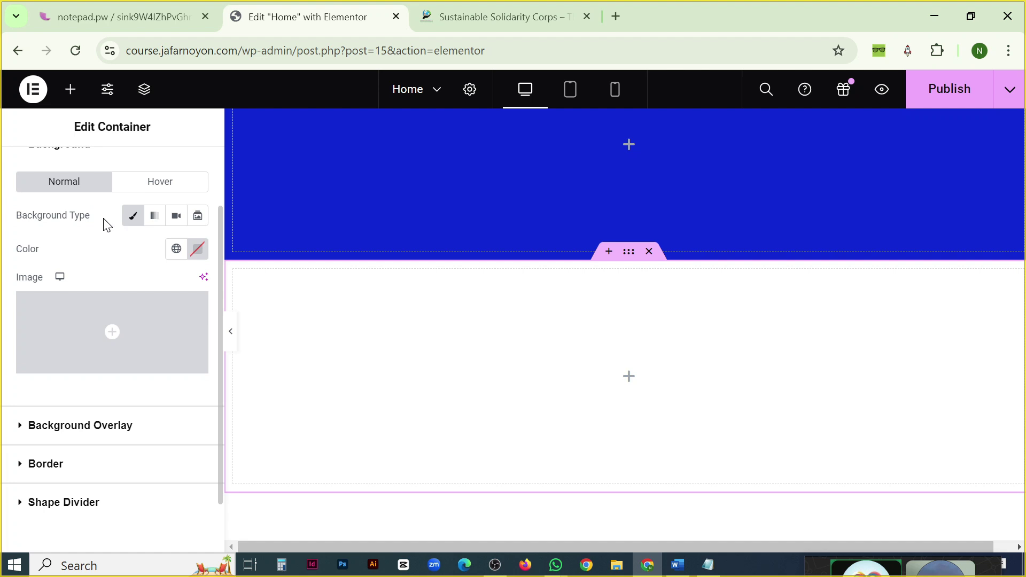
pyautogui.moveTo(141, 336)
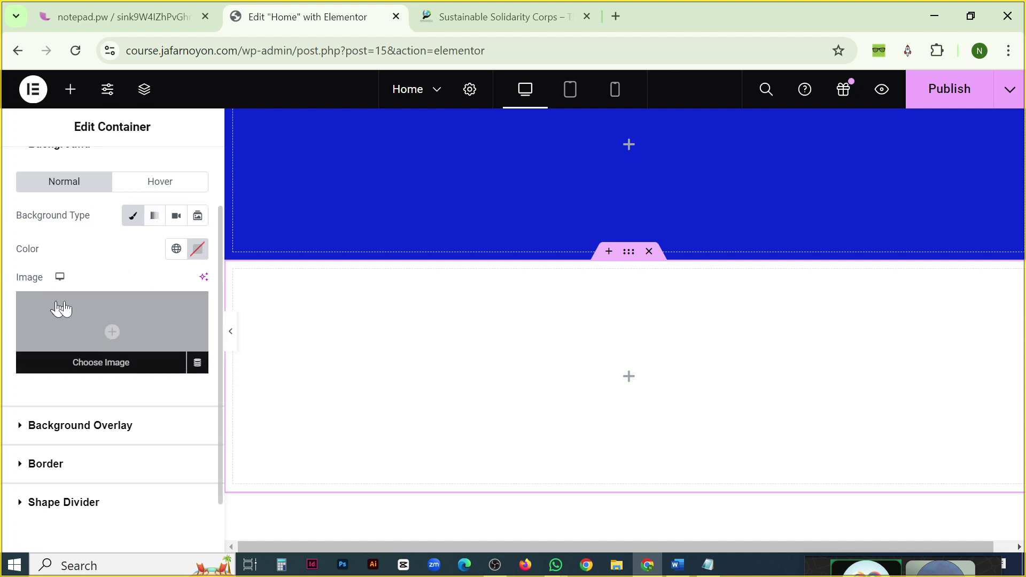
pyautogui.click(108, 330)
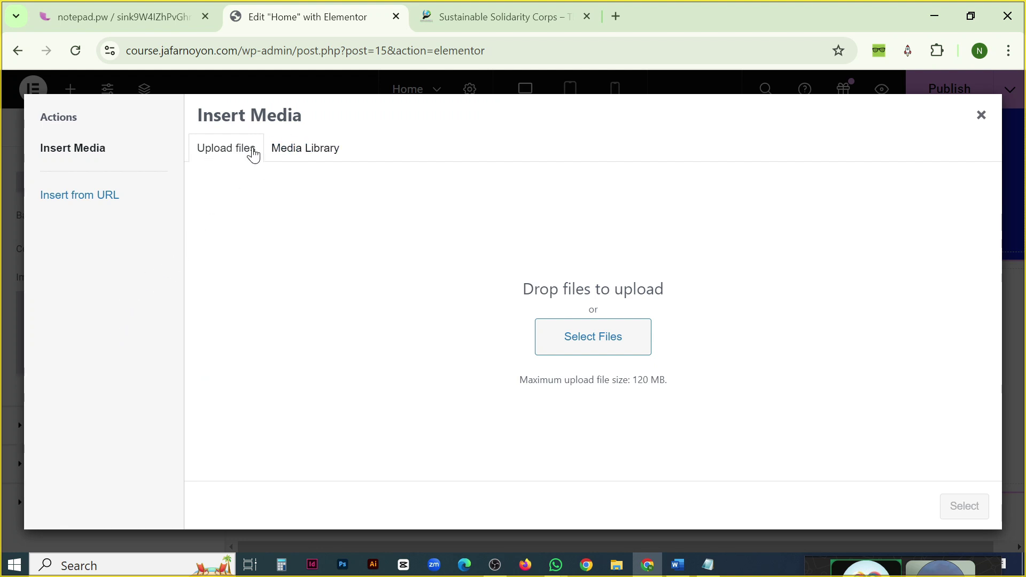
pyautogui.click(584, 347)
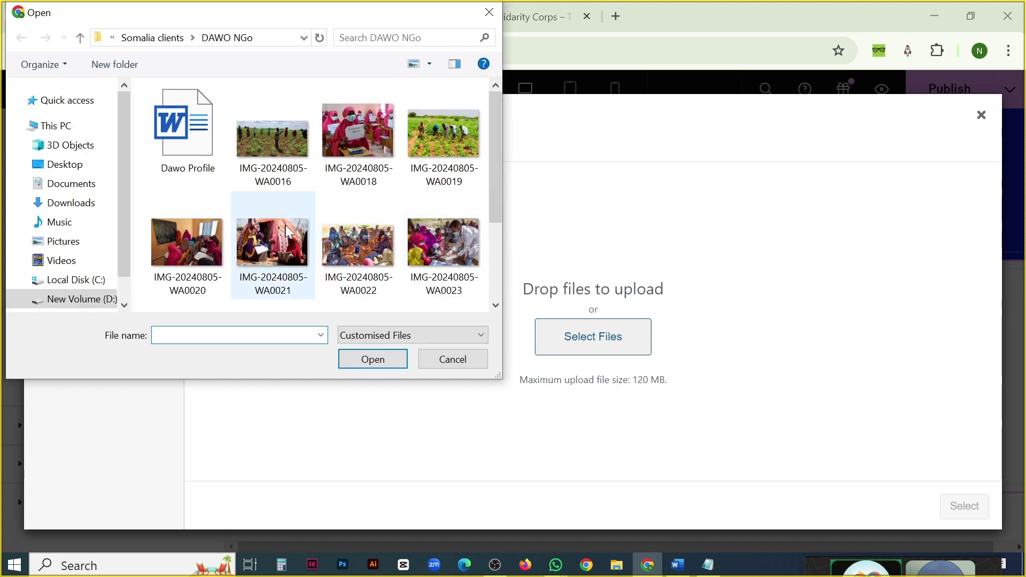
pyautogui.scroll(-2, 296, 232)
pyautogui.scroll(2, 363, 247)
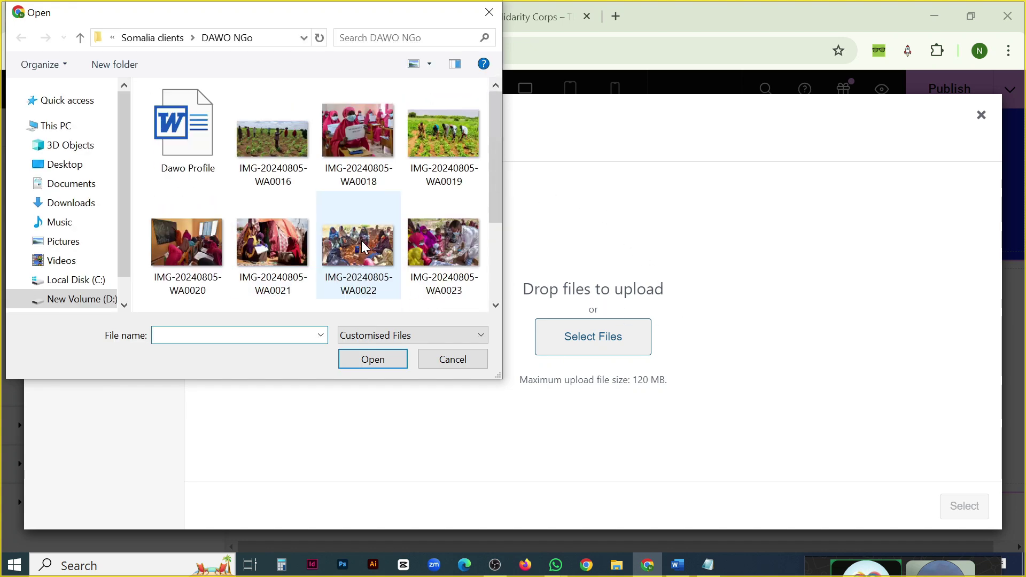
pyautogui.click(457, 145)
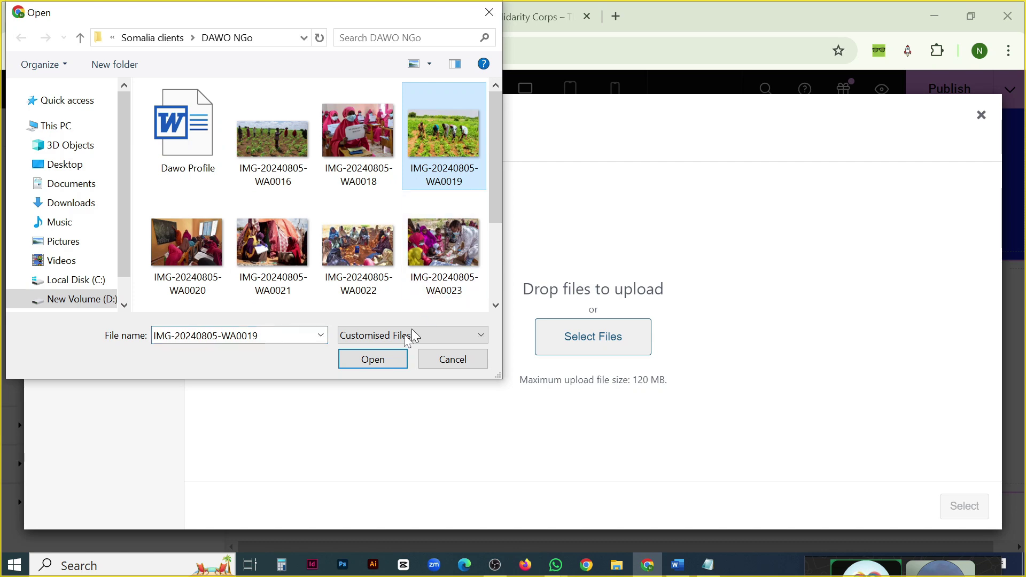
pyautogui.click(372, 359)
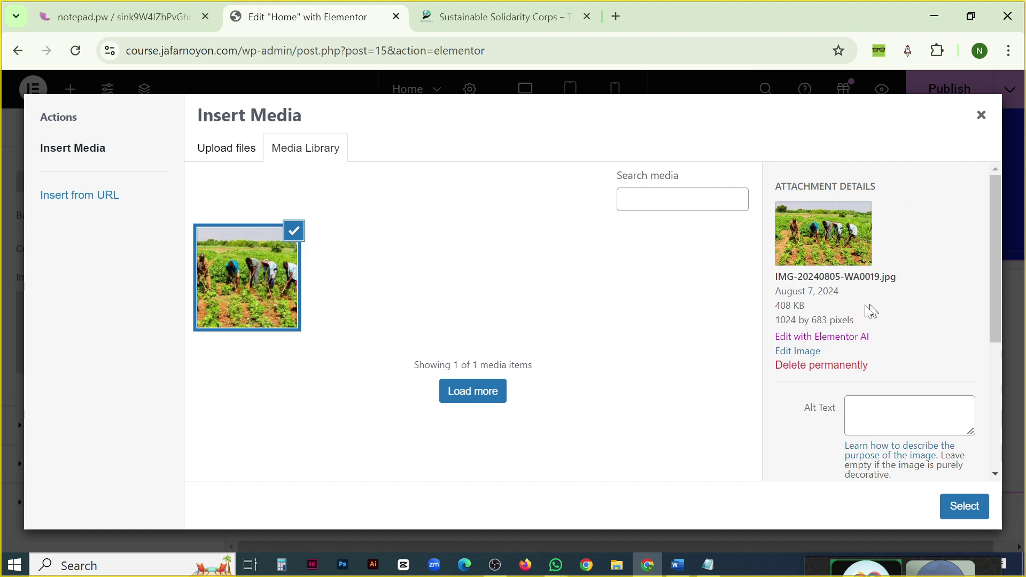
# Examine the uploaded image's attachment details, including its file size and the alt text, title, caption and description fields.
pyautogui.moveTo(806, 307); pyautogui.dragTo(773, 305)
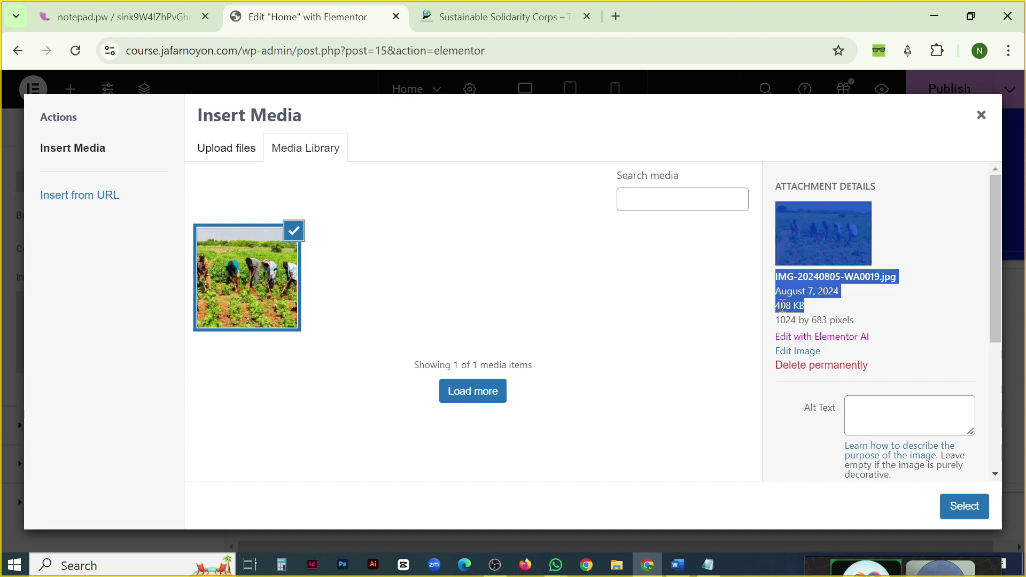
pyautogui.click(795, 305)
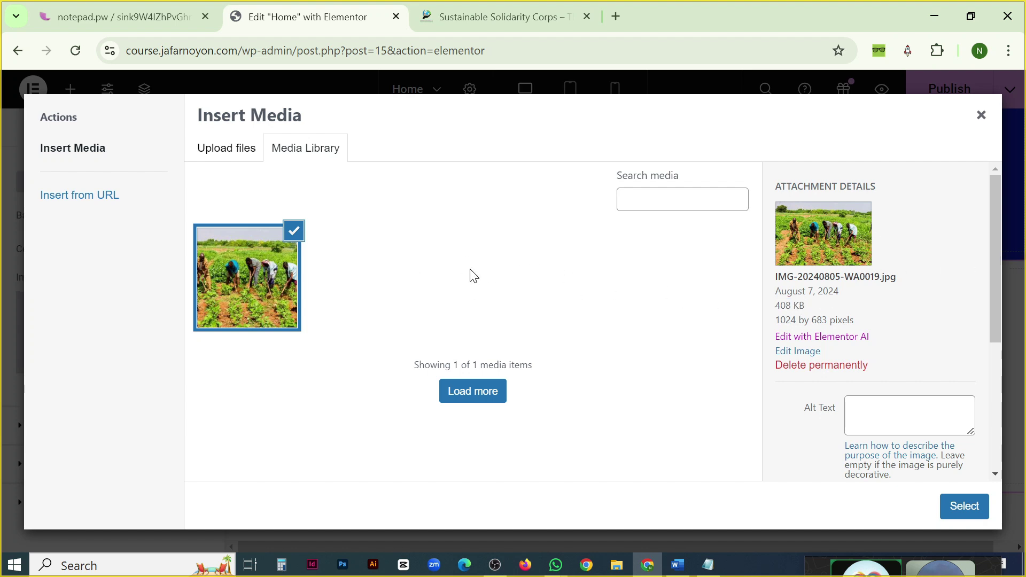
pyautogui.moveTo(803, 306); pyautogui.dragTo(773, 307)
pyautogui.click(800, 305)
pyautogui.click(501, 280)
pyautogui.scroll(-2, 893, 317)
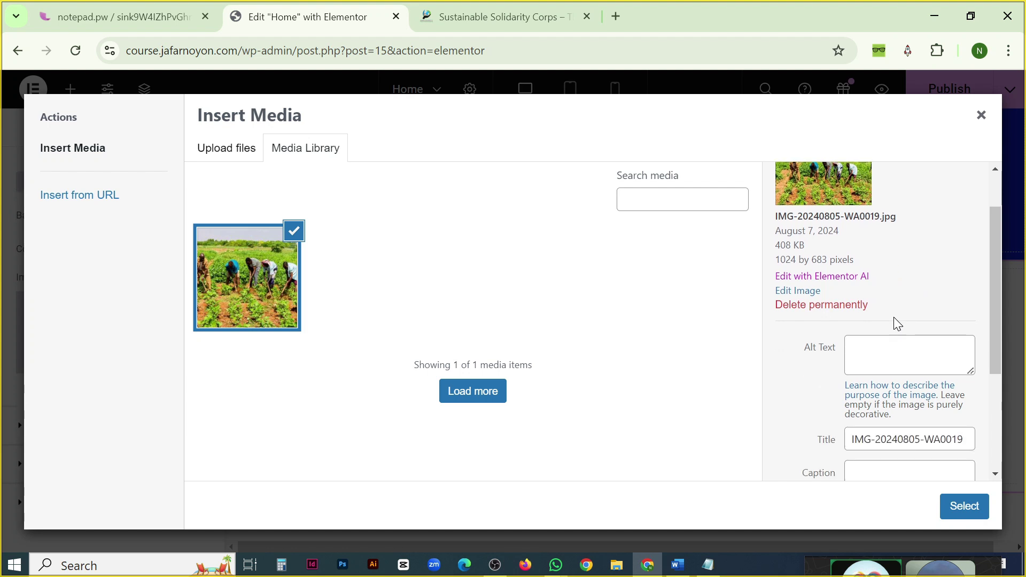
pyautogui.click(883, 330)
pyautogui.scroll(-3, 882, 329)
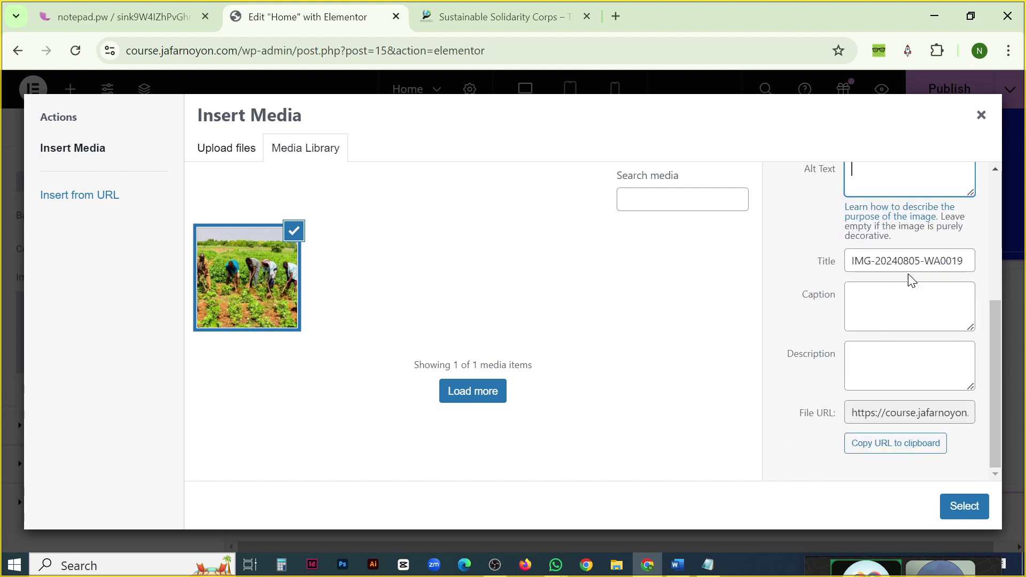
pyautogui.click(908, 261)
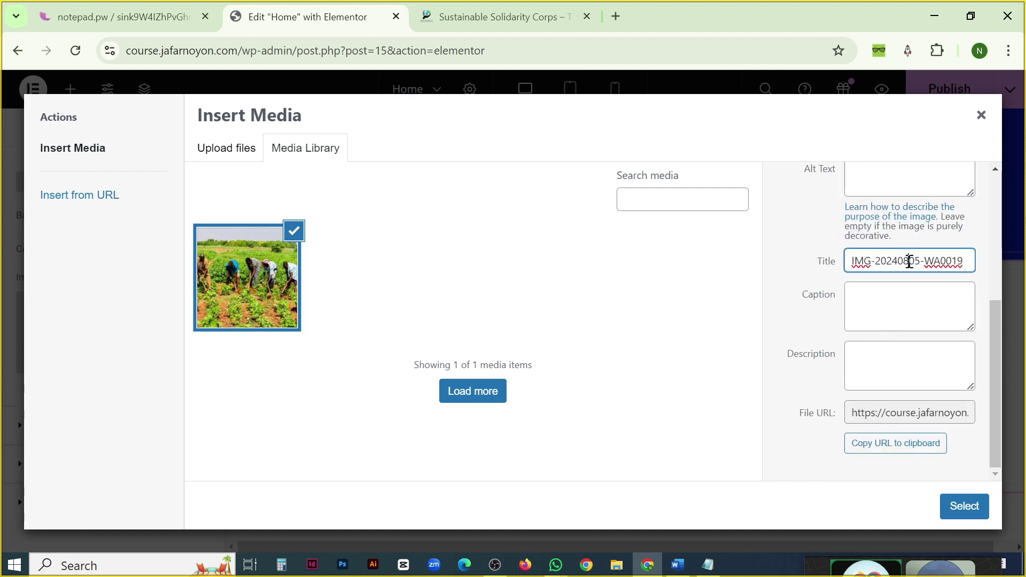
pyautogui.click(892, 300)
pyautogui.click(875, 351)
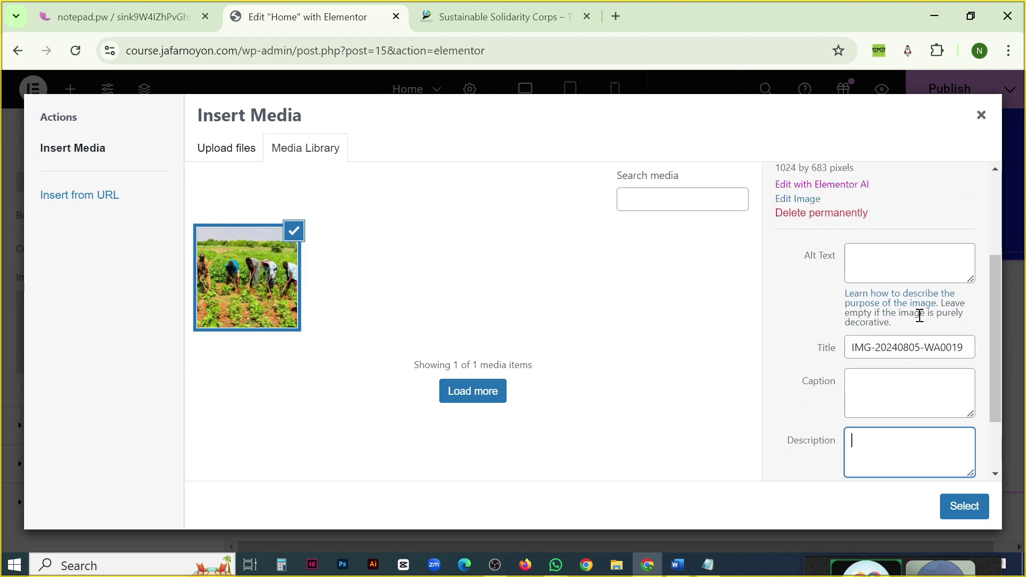
pyautogui.click(880, 252)
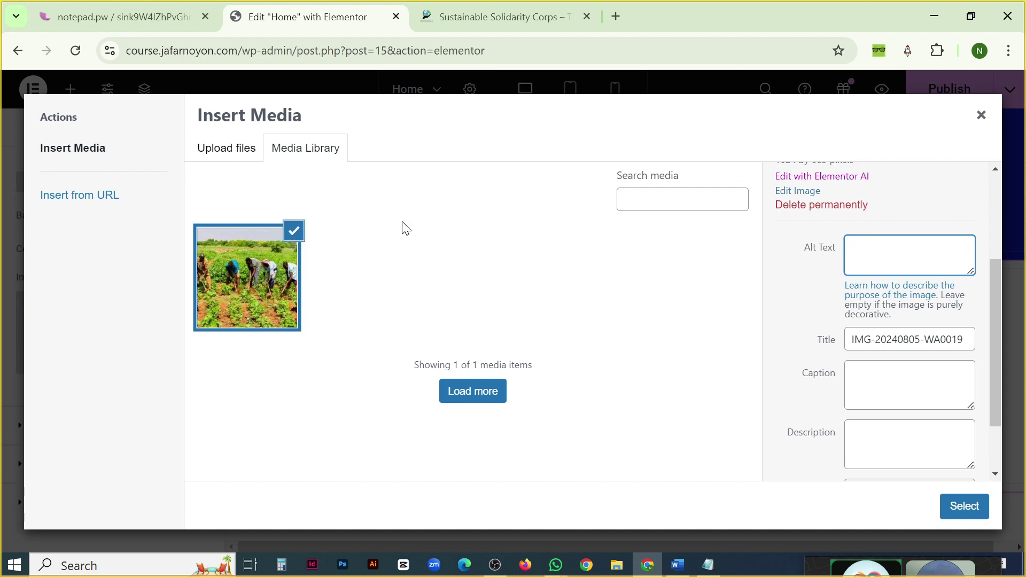
# Apply the uploaded image as the lower container's background and dismiss the image optimizer suggestion.
pyautogui.click(964, 507)
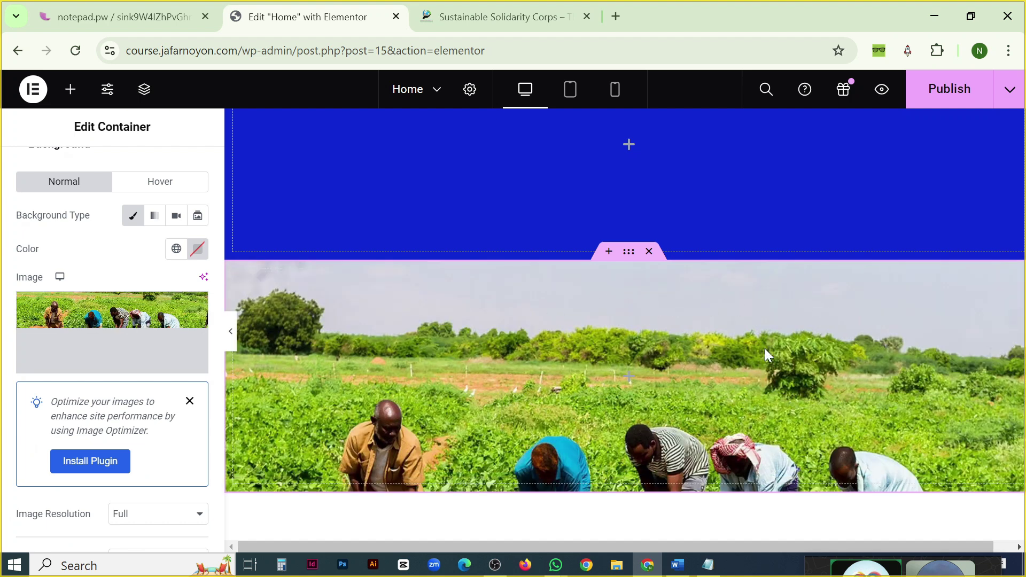
pyautogui.scroll(-1, 765, 348)
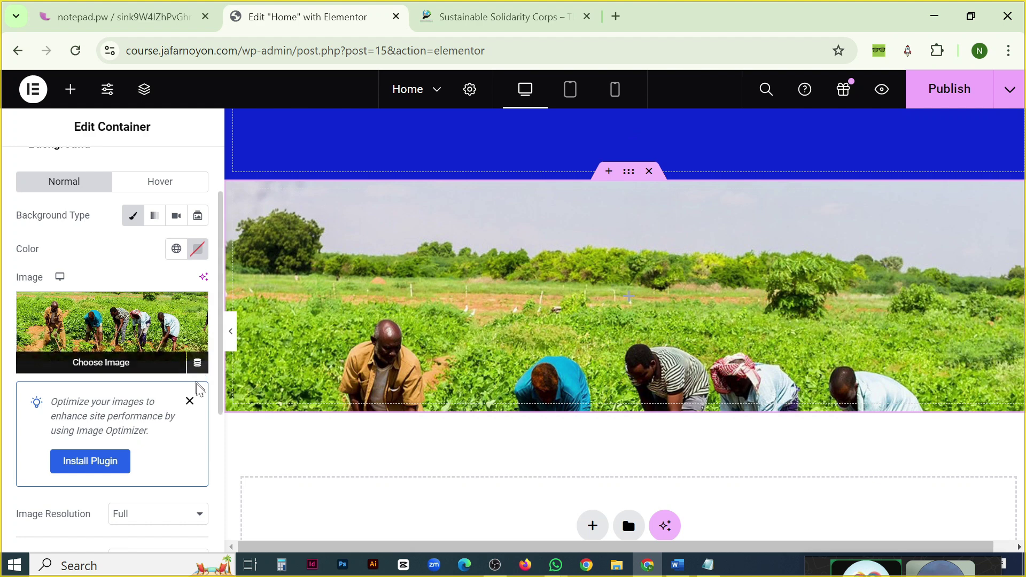
pyautogui.click(190, 402)
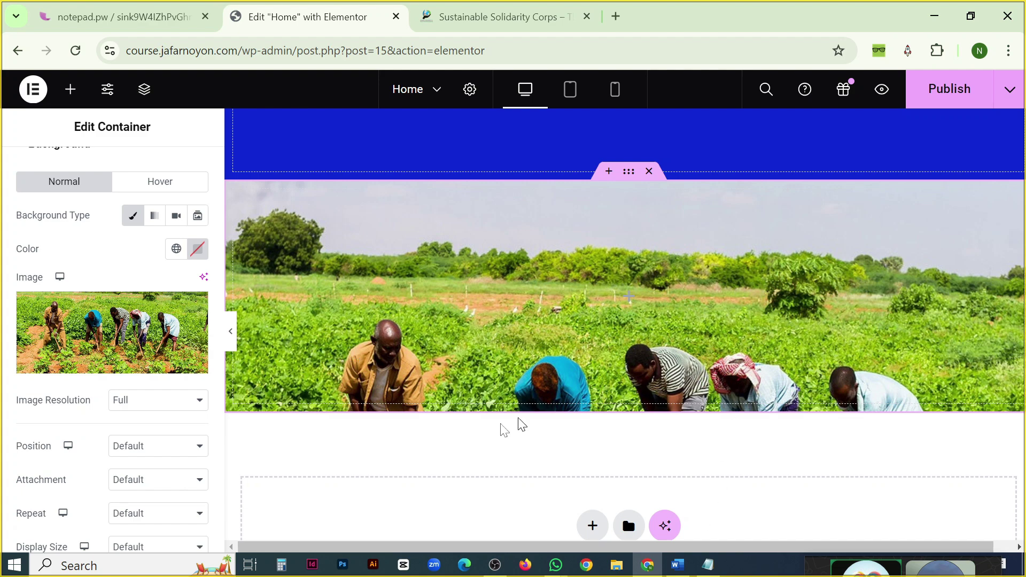
# Set the lower container's background image position to Center Center and its attachment to Scroll.
pyautogui.moveTo(134, 300)
pyautogui.scroll(2, 135, 302)
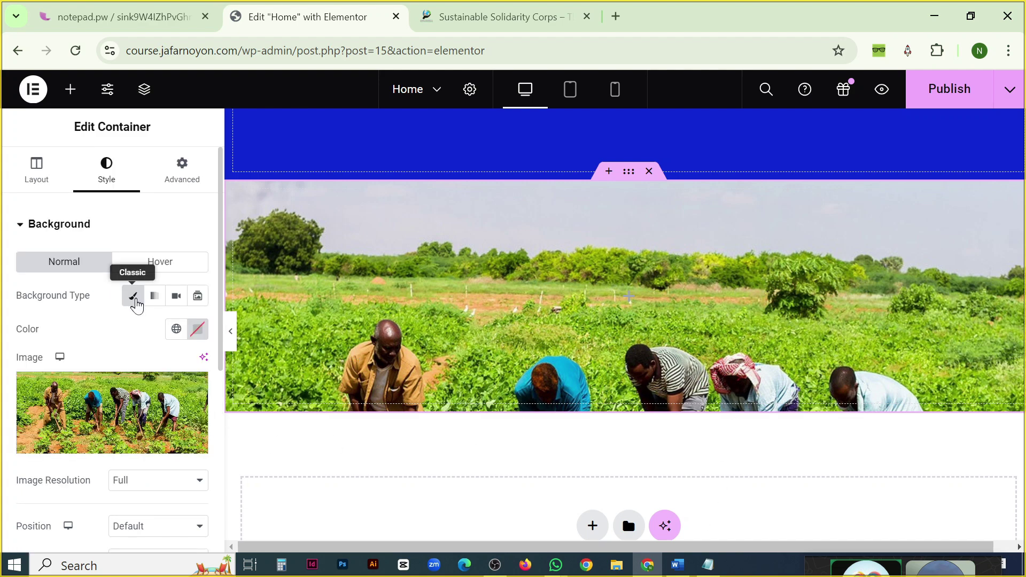
pyautogui.scroll(-2, 137, 306)
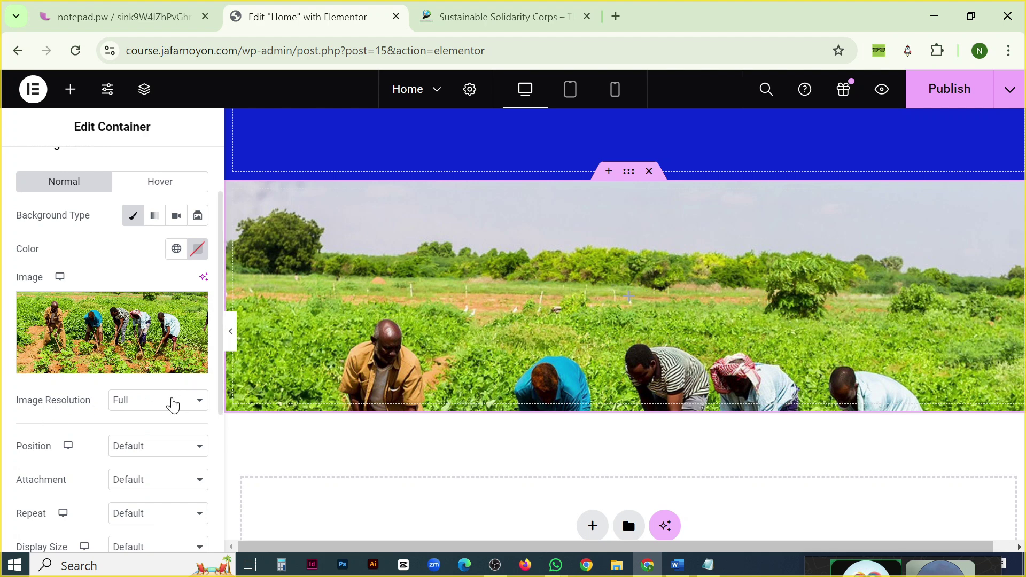
pyautogui.click(155, 410)
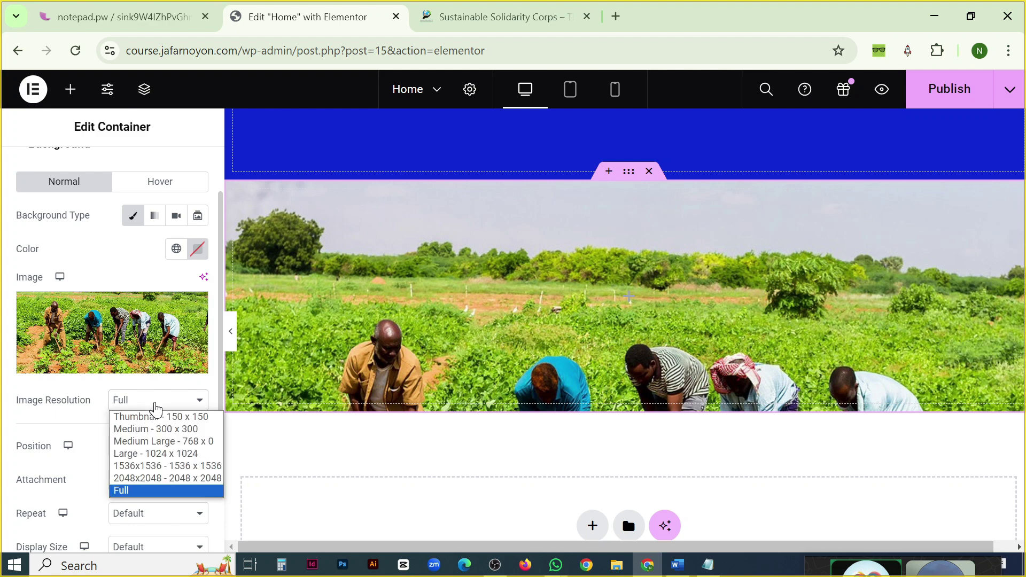
pyautogui.rightClick(156, 410)
pyautogui.press('Escape')
pyautogui.click(152, 408)
pyautogui.scroll(-1, 149, 407)
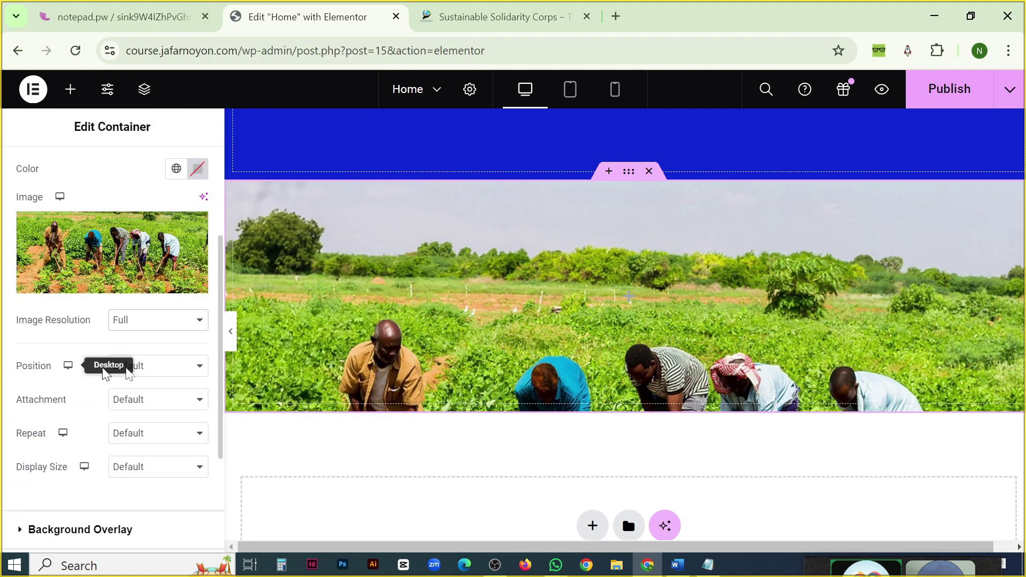
pyautogui.click(180, 376)
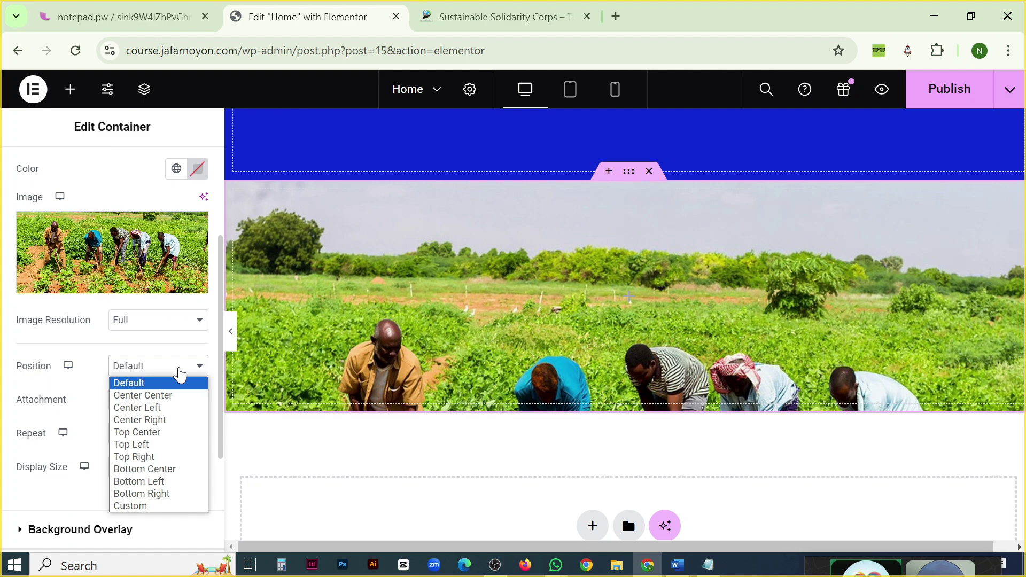
pyautogui.click(150, 396)
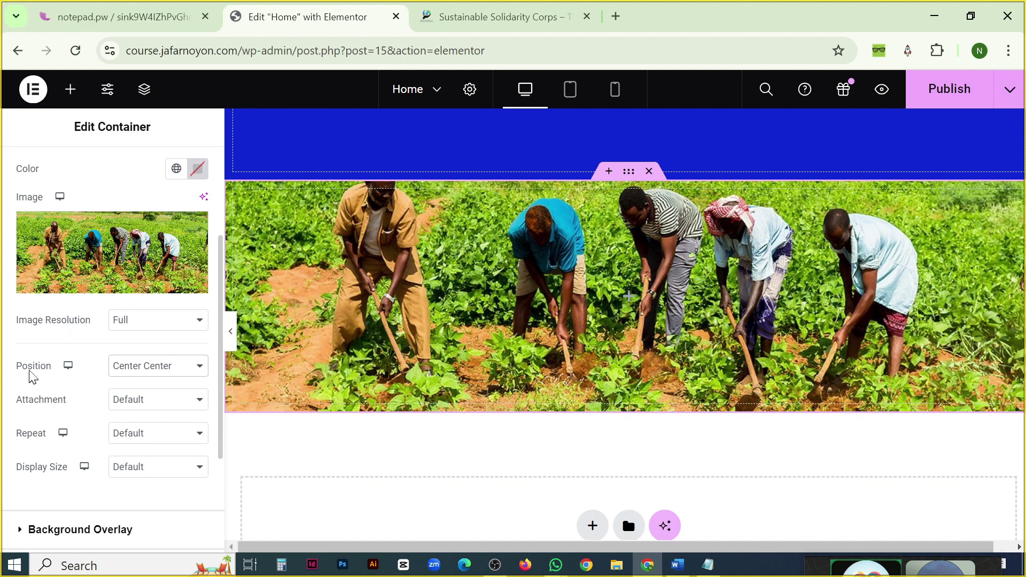
pyautogui.click(156, 401)
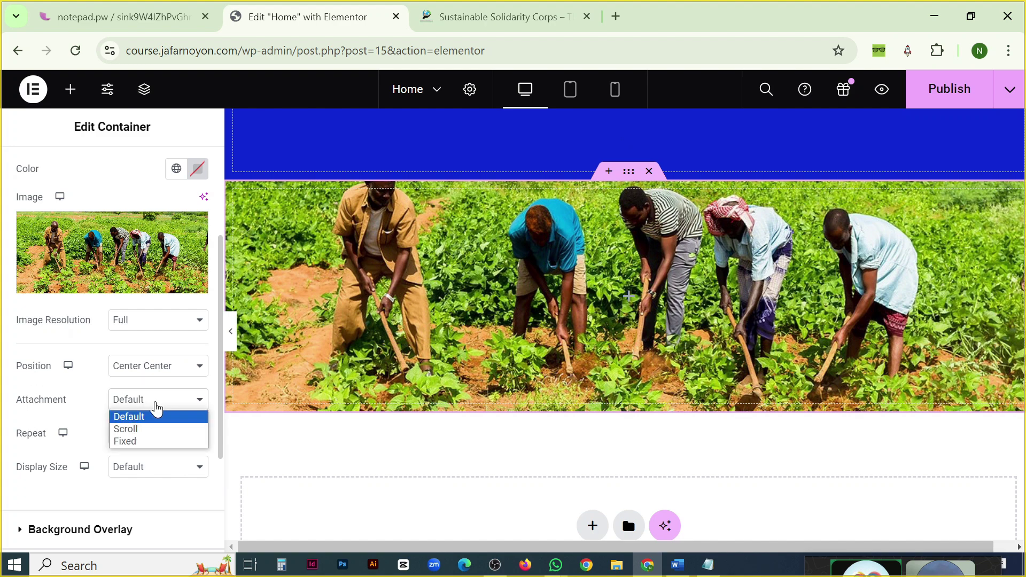
pyautogui.click(131, 429)
# Examine how the lower container's background image behaves as the page scrolls past both containers.
pyautogui.scroll(-1, 684, 260)
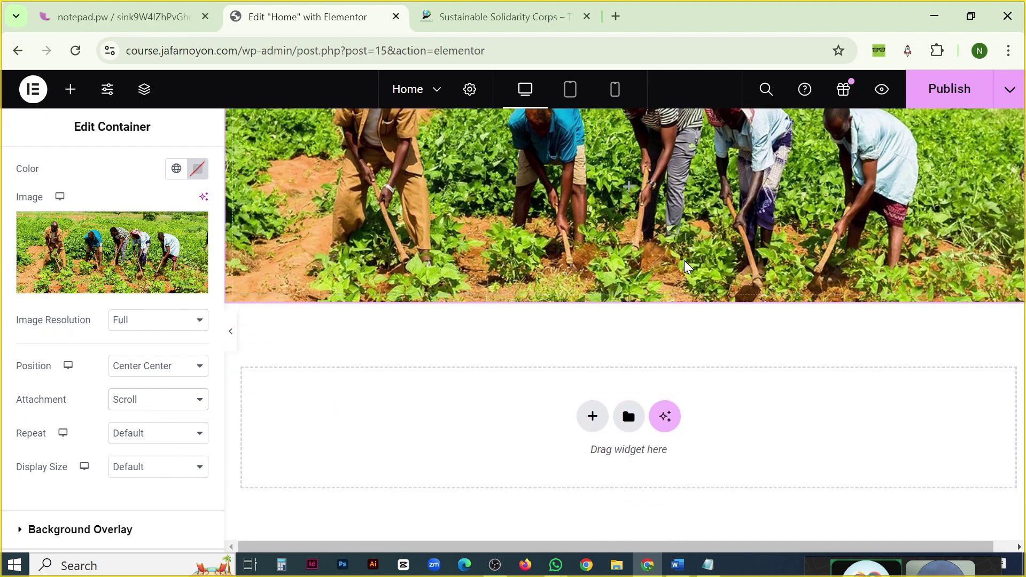
pyautogui.scroll(4, 684, 260)
pyautogui.scroll(-3, 576, 393)
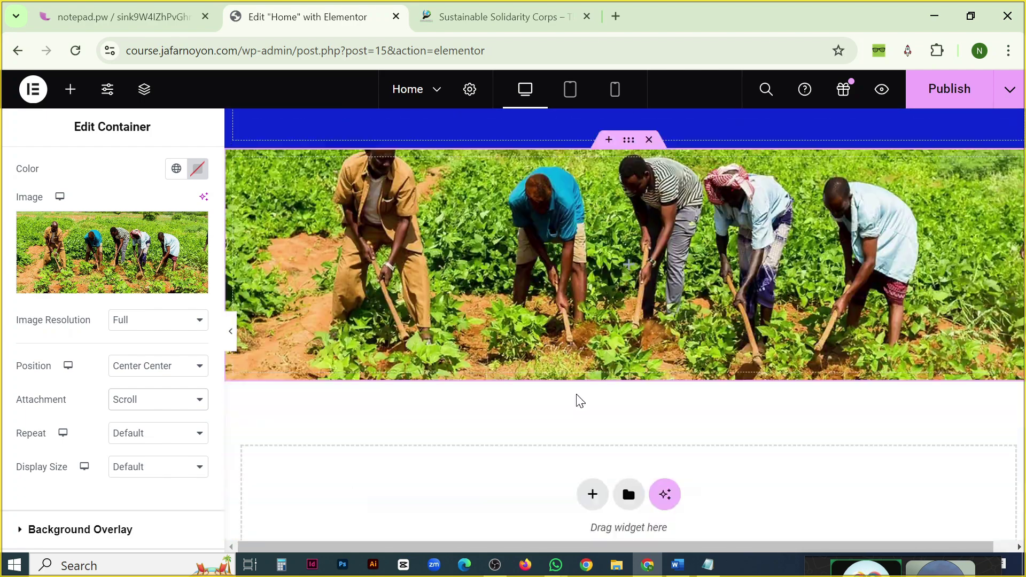
pyautogui.scroll(3, 576, 395)
pyautogui.scroll(-2, 576, 390)
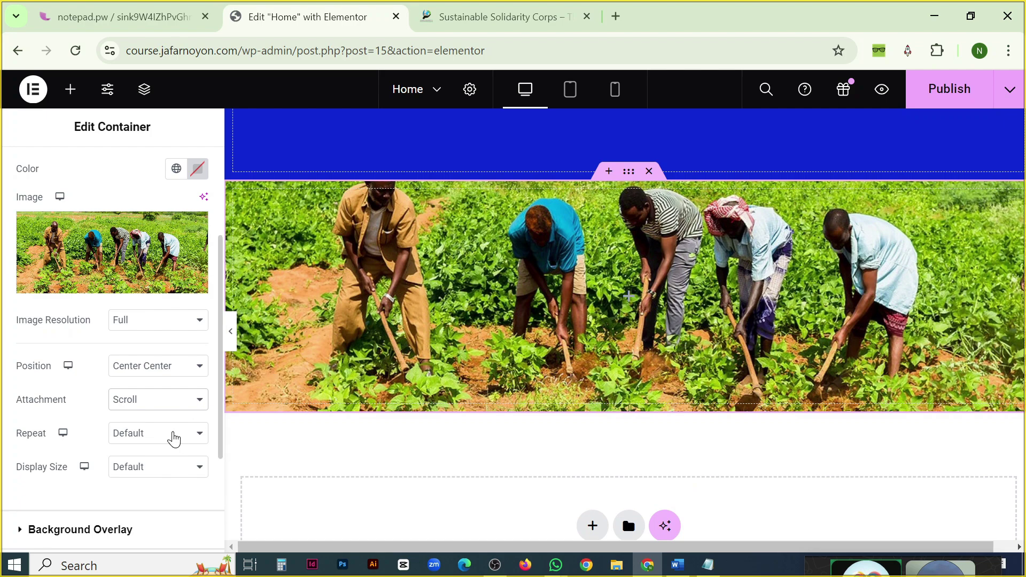
pyautogui.scroll(-2, 537, 289)
pyautogui.scroll(4, 585, 286)
pyautogui.scroll(-3, 586, 286)
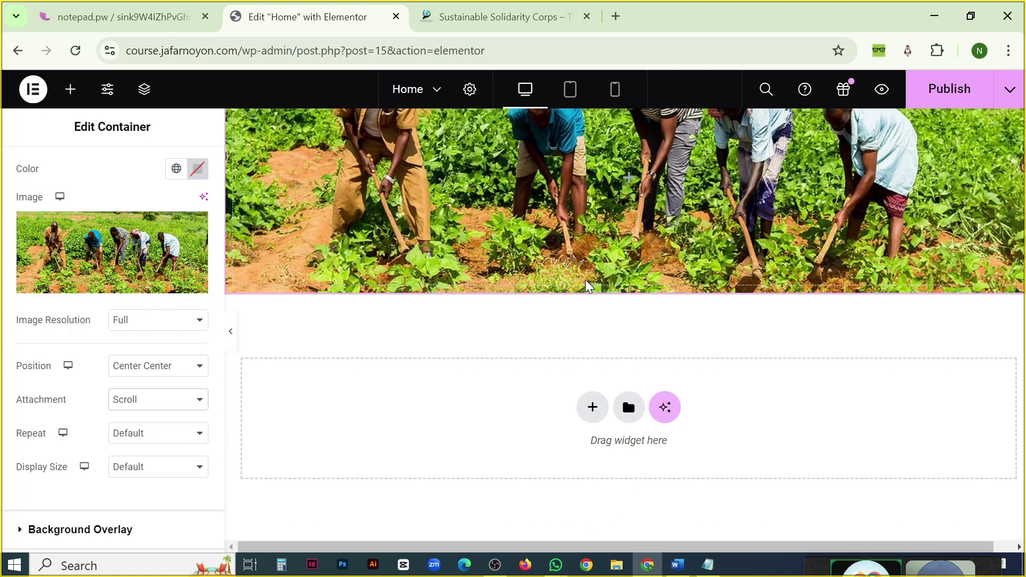
pyautogui.scroll(3, 585, 284)
# Dismiss the blue container's context options and reselect the image container to open its style settings.
pyautogui.rightClick(585, 278)
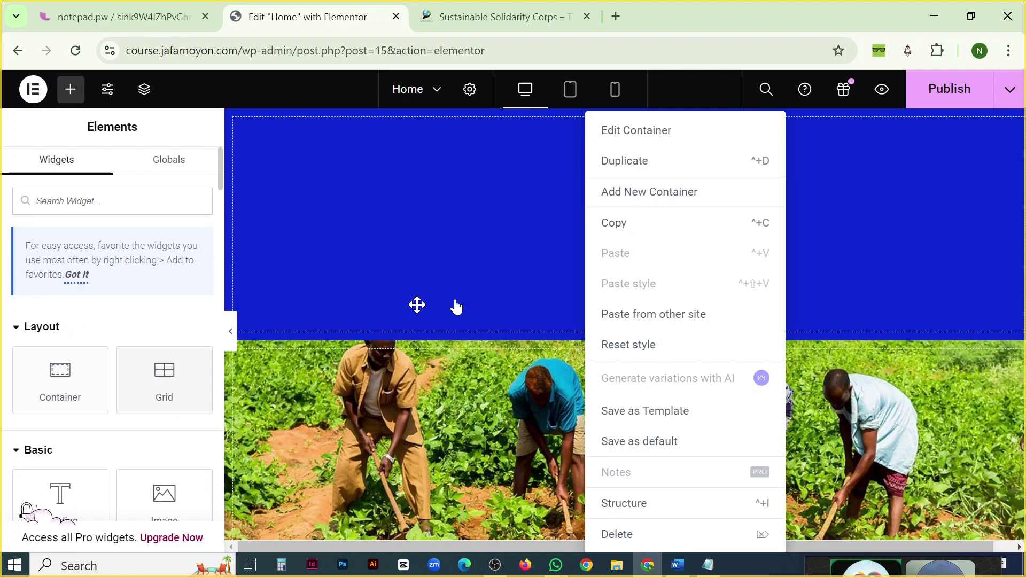
pyautogui.click(786, 350)
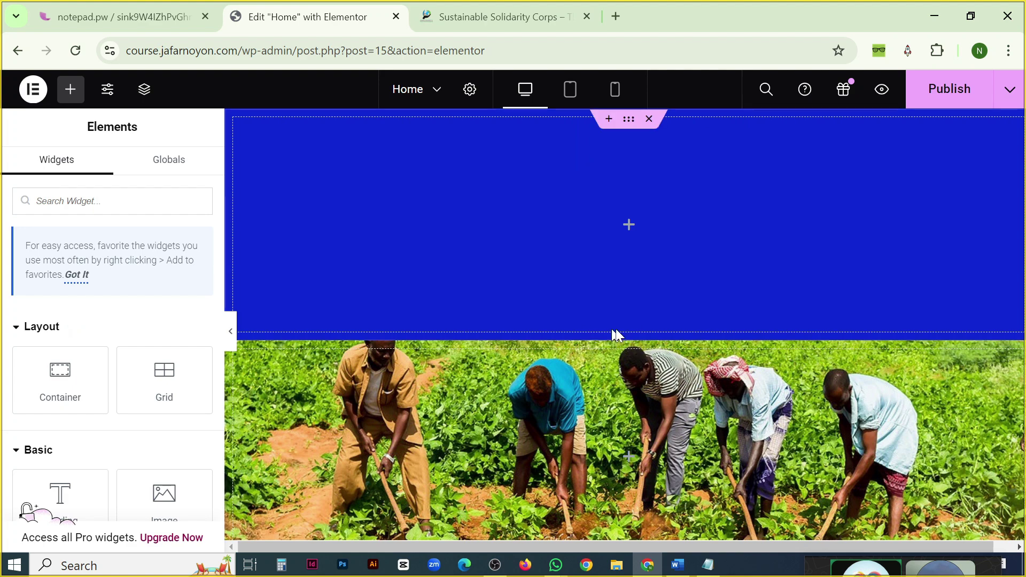
pyautogui.scroll(-3, 628, 336)
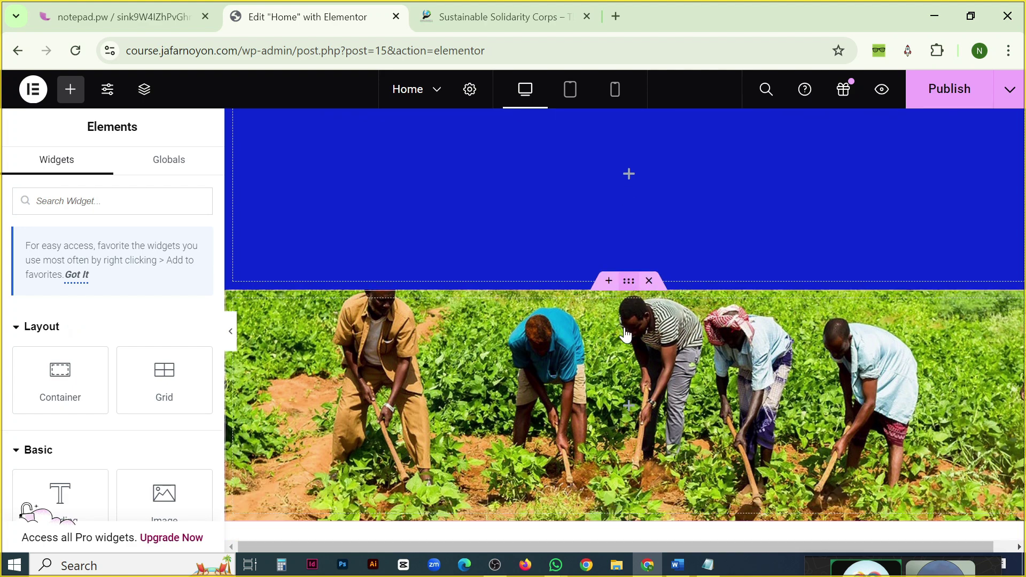
pyautogui.click(629, 173)
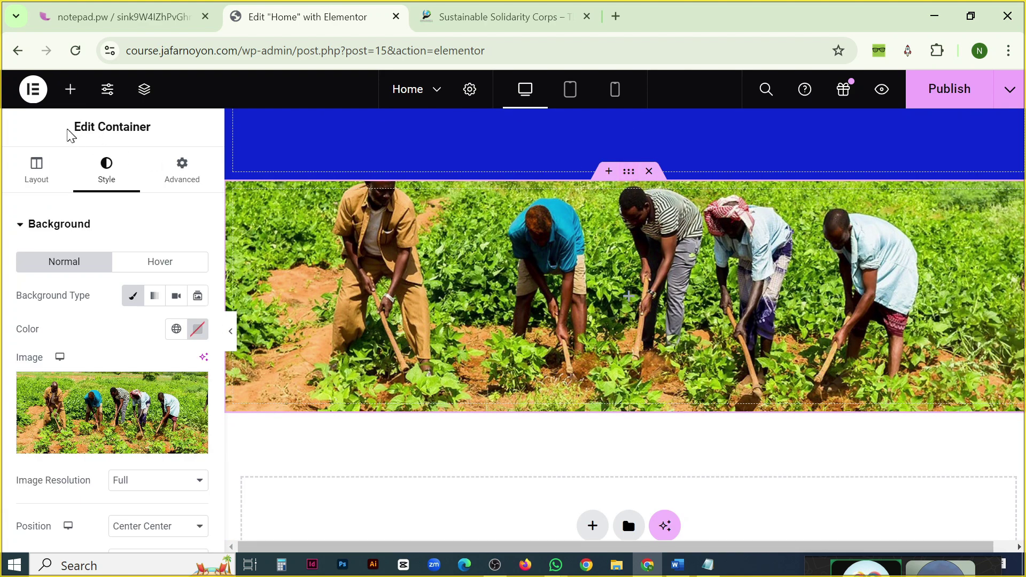
# Set the lower container's background image attachment to Fixed.
pyautogui.scroll(-2, 133, 428)
pyautogui.scroll(-3, 134, 428)
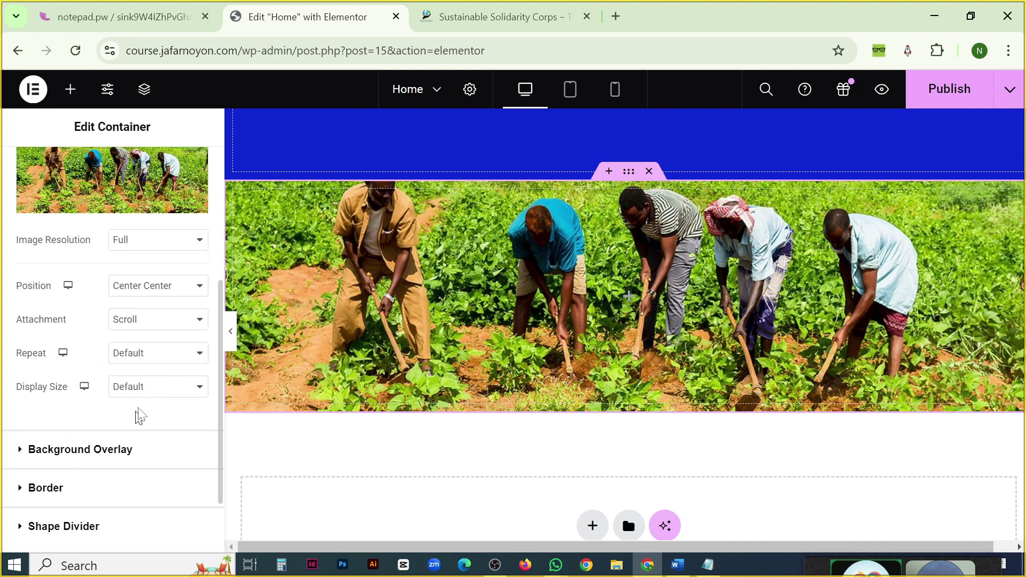
pyautogui.click(133, 319)
pyautogui.click(129, 362)
# Examine how the lower container's background image behaves with Fixed attachment as the page moves up and down.
pyautogui.scroll(-2, 648, 292)
pyautogui.scroll(4, 648, 291)
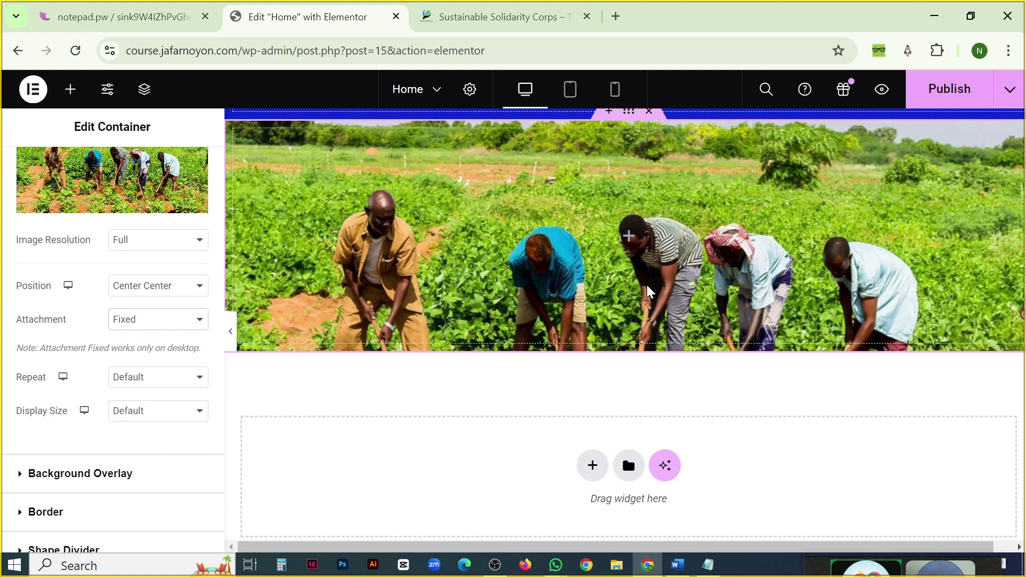
pyautogui.scroll(-3, 648, 291)
pyautogui.scroll(2, 647, 291)
pyautogui.scroll(3, 647, 291)
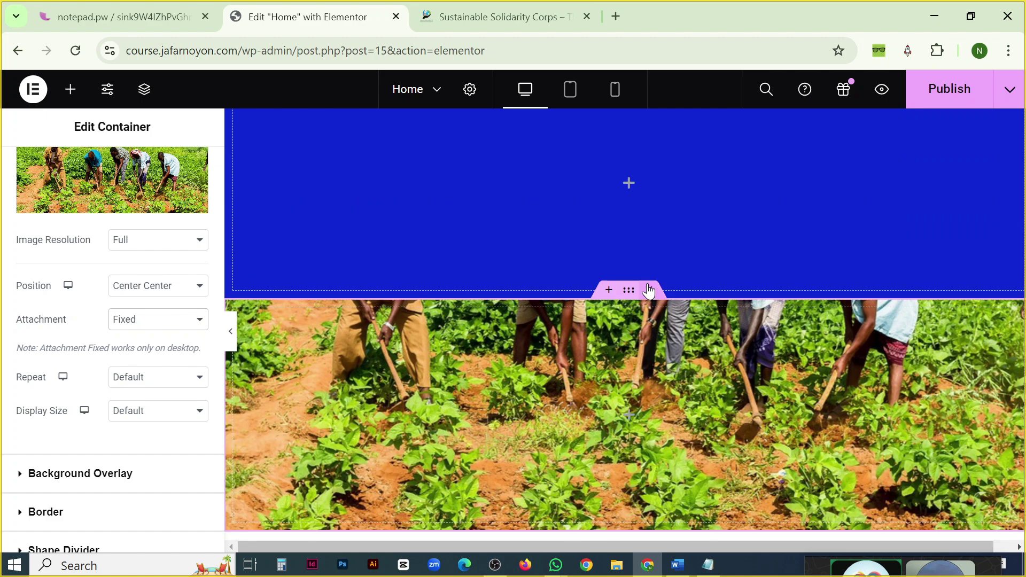
pyautogui.scroll(-6, 647, 288)
pyautogui.scroll(4, 647, 284)
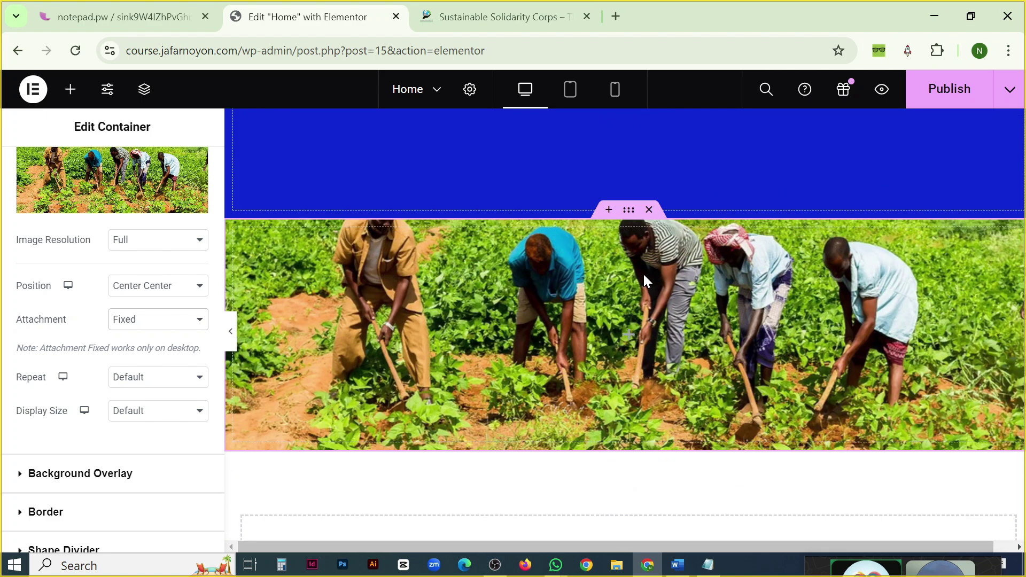
pyautogui.scroll(-4, 643, 273)
pyautogui.scroll(6, 640, 275)
pyautogui.scroll(-5, 639, 277)
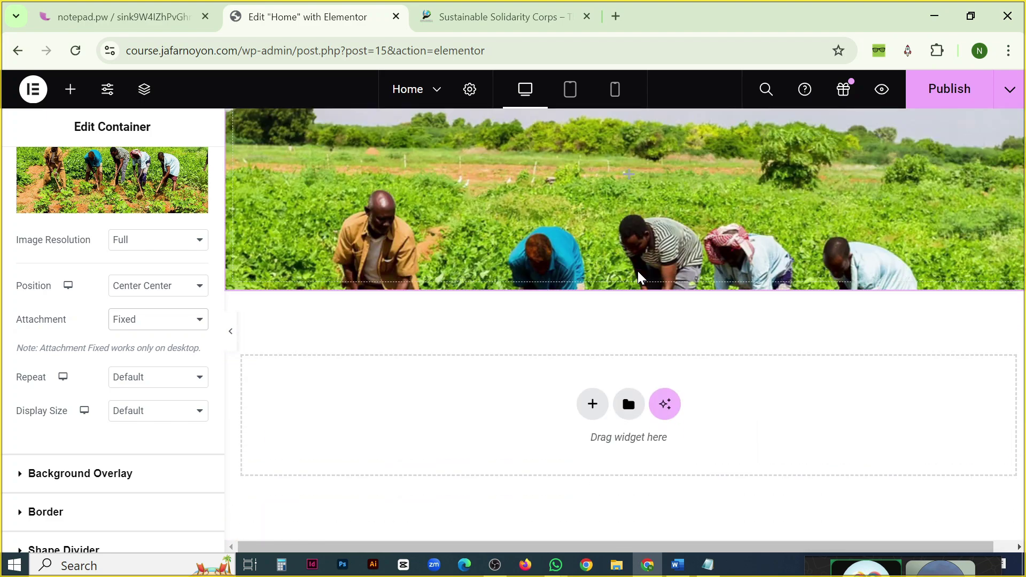
pyautogui.scroll(3, 640, 277)
pyautogui.scroll(-1, 640, 276)
pyautogui.scroll(-2, 640, 277)
# Set the lower container's background attachment back to Scroll and compare how the image moves with the page.
pyautogui.click(159, 327)
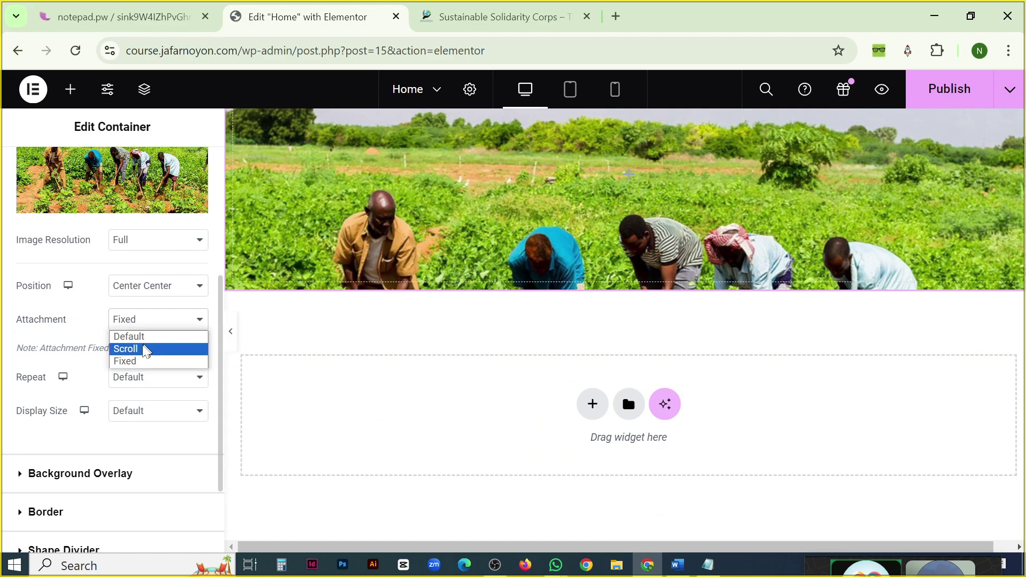
pyautogui.click(144, 348)
pyautogui.scroll(5, 681, 243)
pyautogui.scroll(-5, 681, 245)
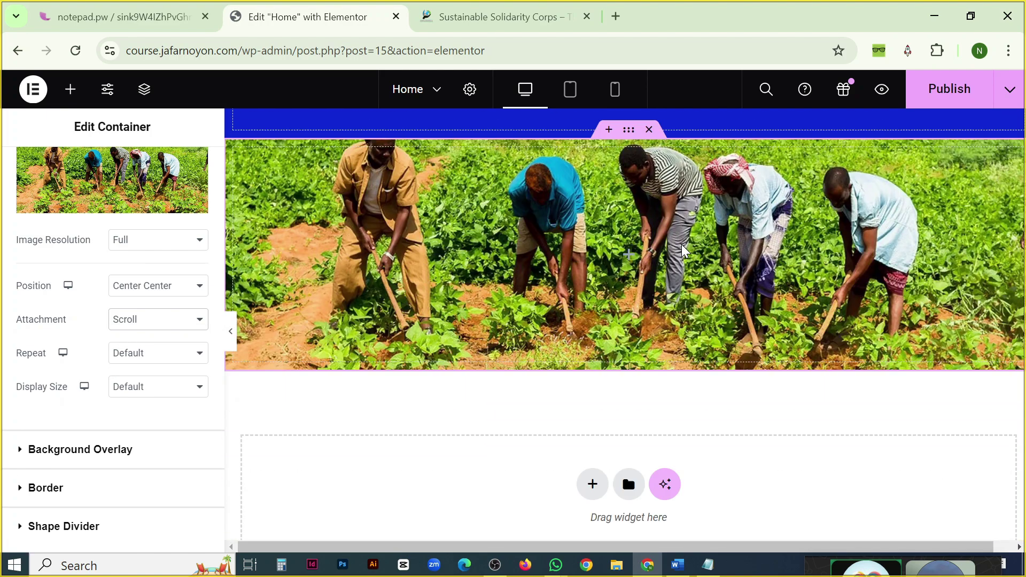
pyautogui.scroll(2, 675, 251)
pyautogui.scroll(2, 673, 249)
pyautogui.scroll(-5, 673, 252)
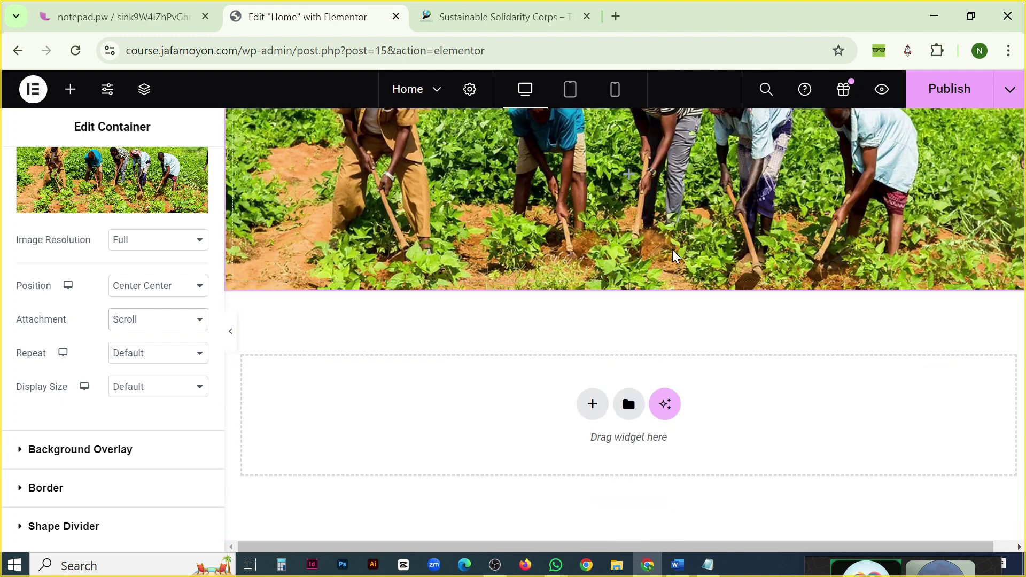
pyautogui.scroll(2, 674, 257)
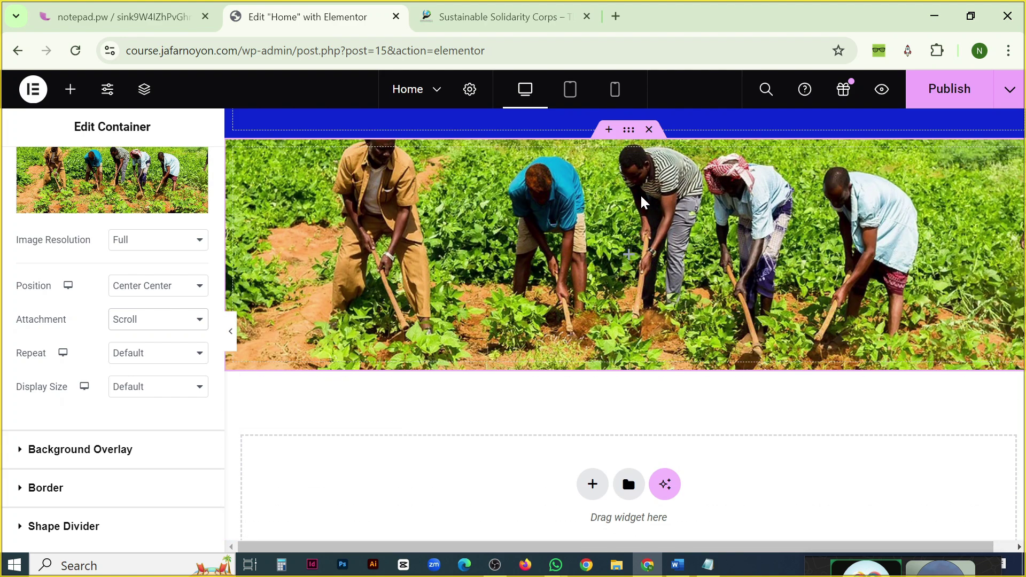
pyautogui.scroll(2, 636, 182)
pyautogui.scroll(-3, 634, 178)
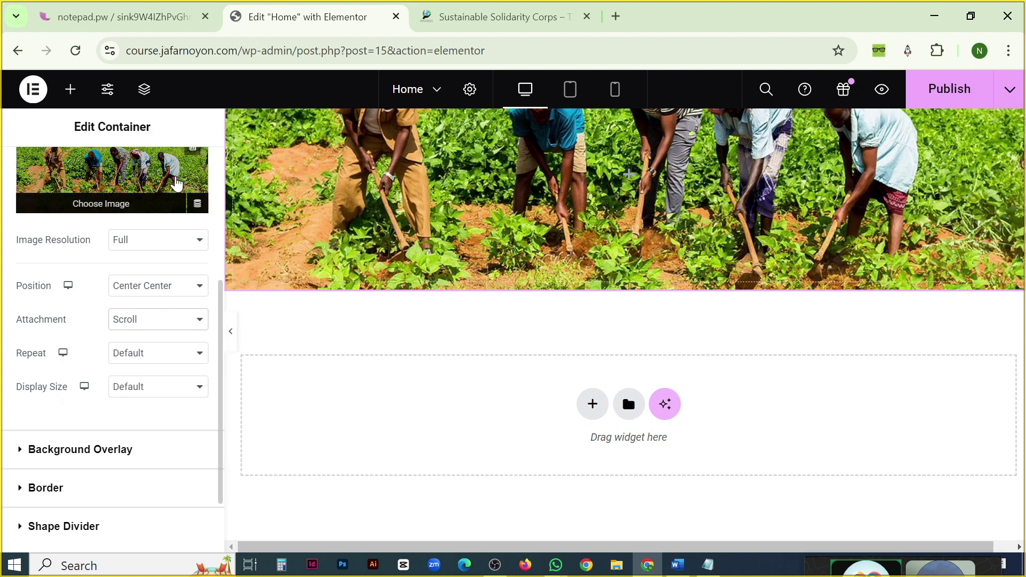
# Upload IMG-20240805-WA0025 from the DAWO NGo folder and apply it as the lower container's background image.
pyautogui.scroll(2, 142, 186)
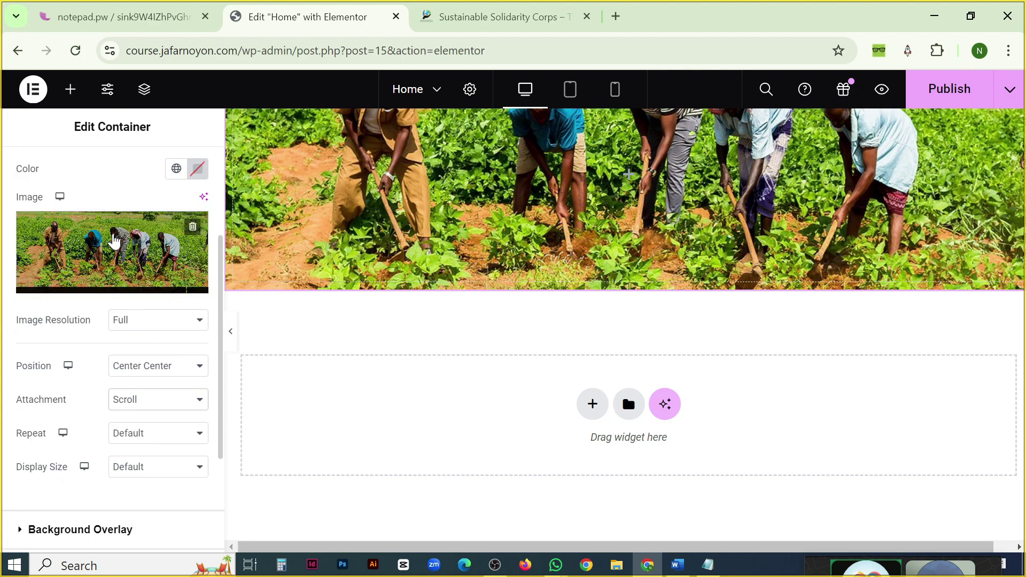
pyautogui.click(103, 255)
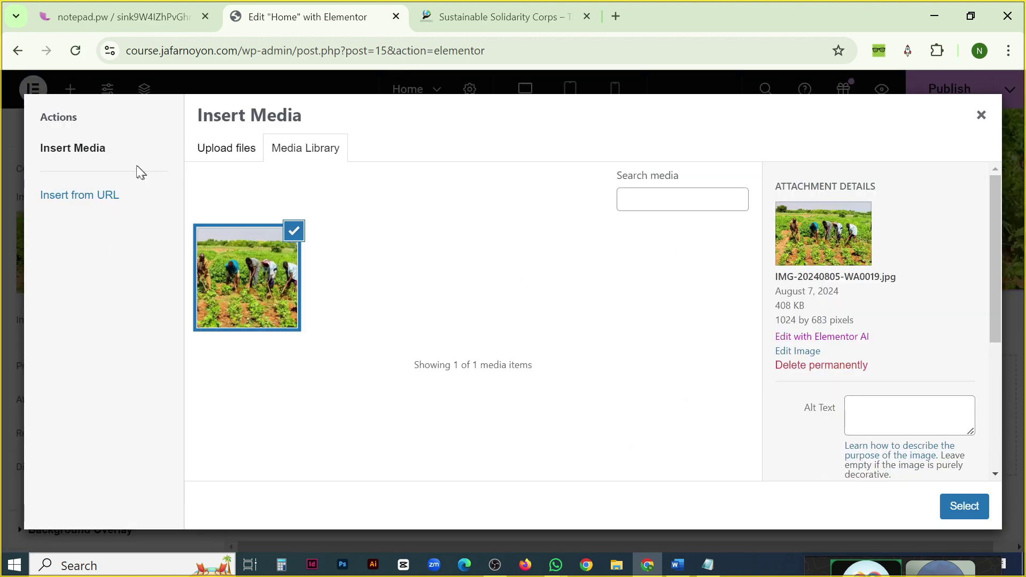
pyautogui.click(227, 153)
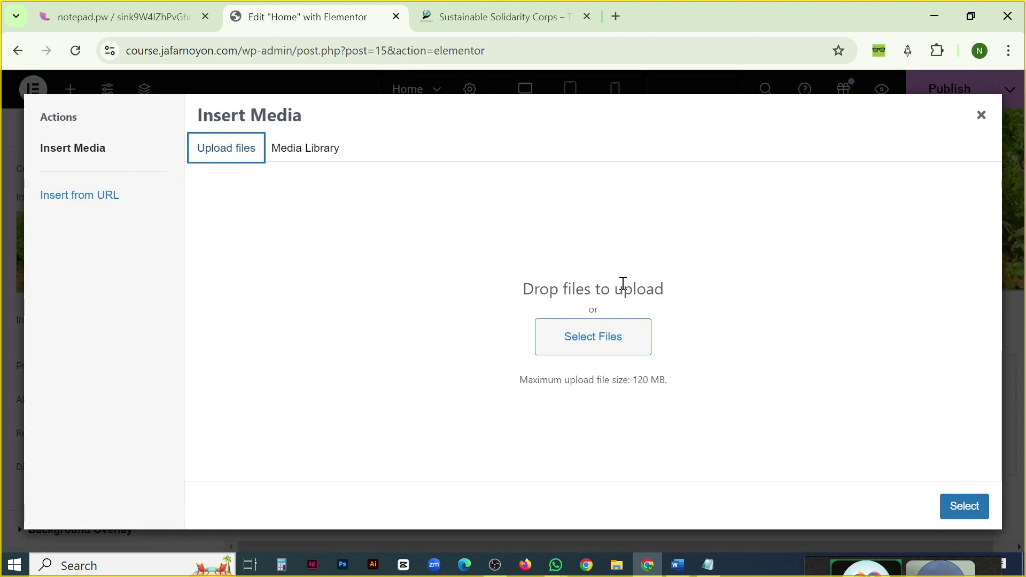
pyautogui.click(588, 336)
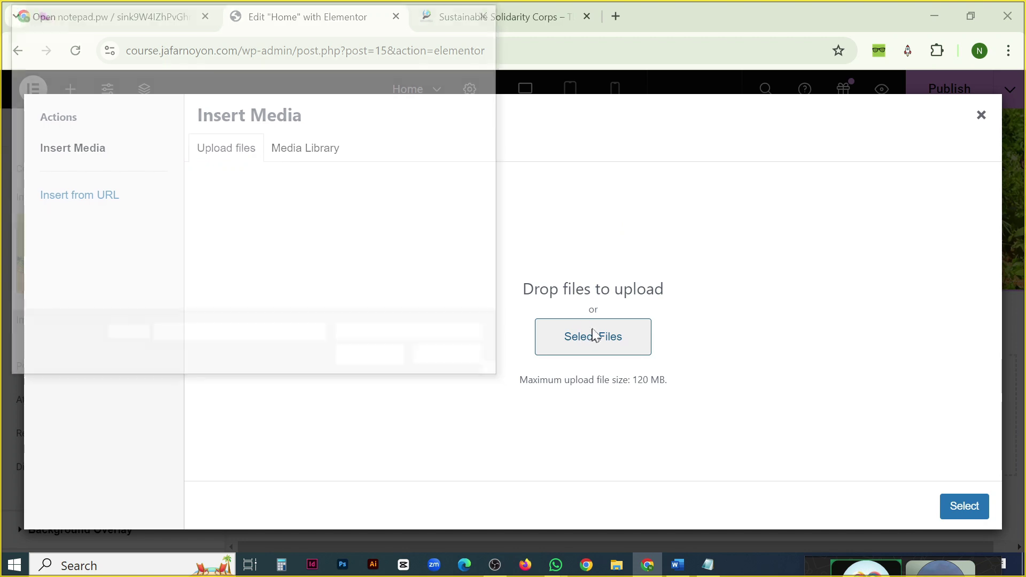
pyautogui.scroll(-2, 460, 288)
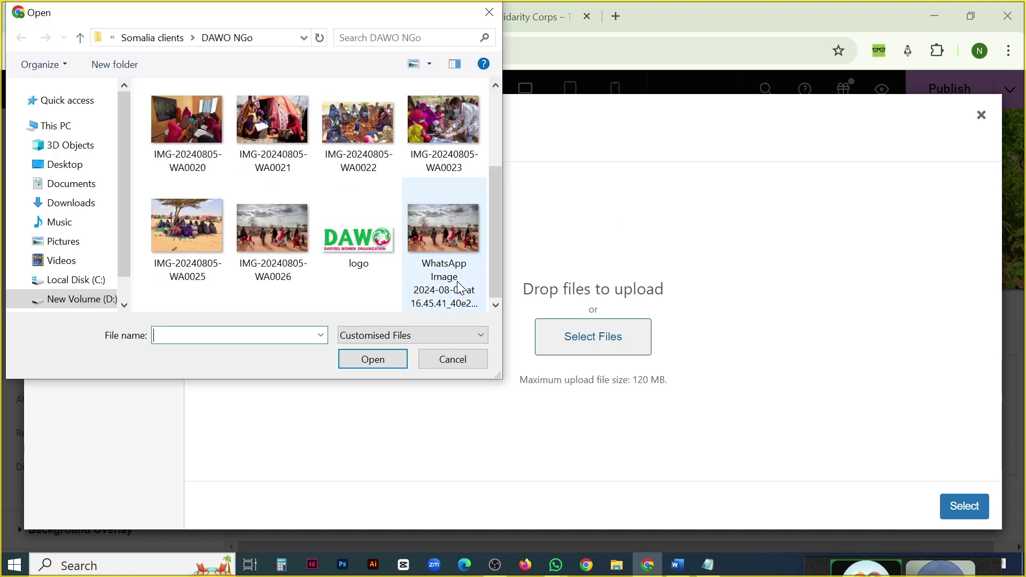
pyautogui.click(172, 238)
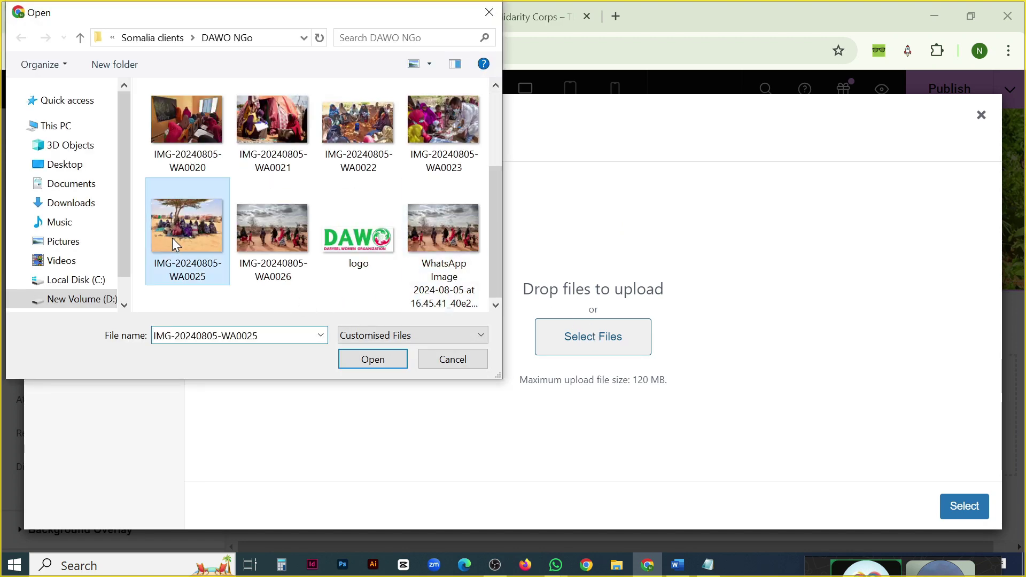
pyautogui.click(354, 359)
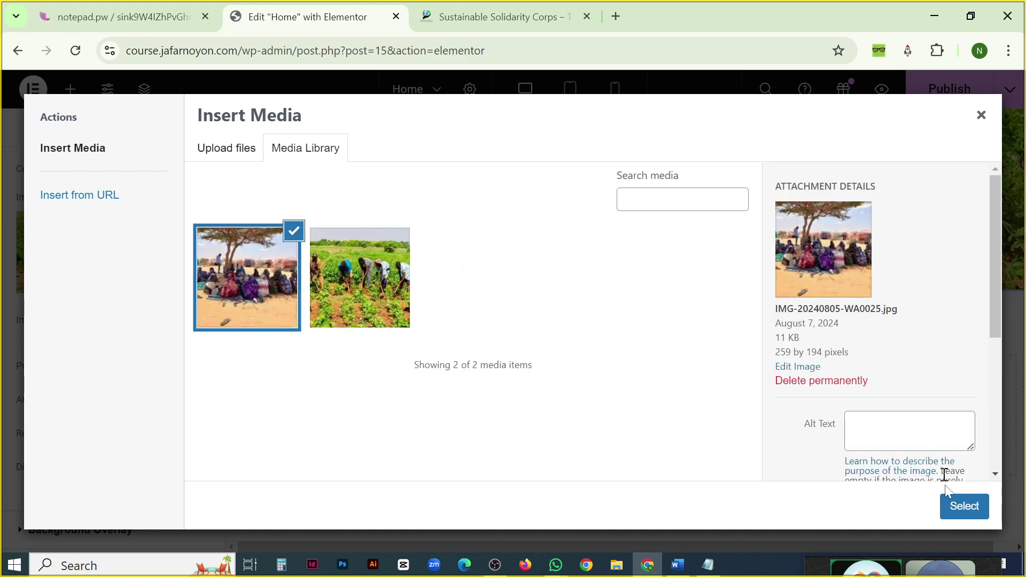
pyautogui.click(963, 507)
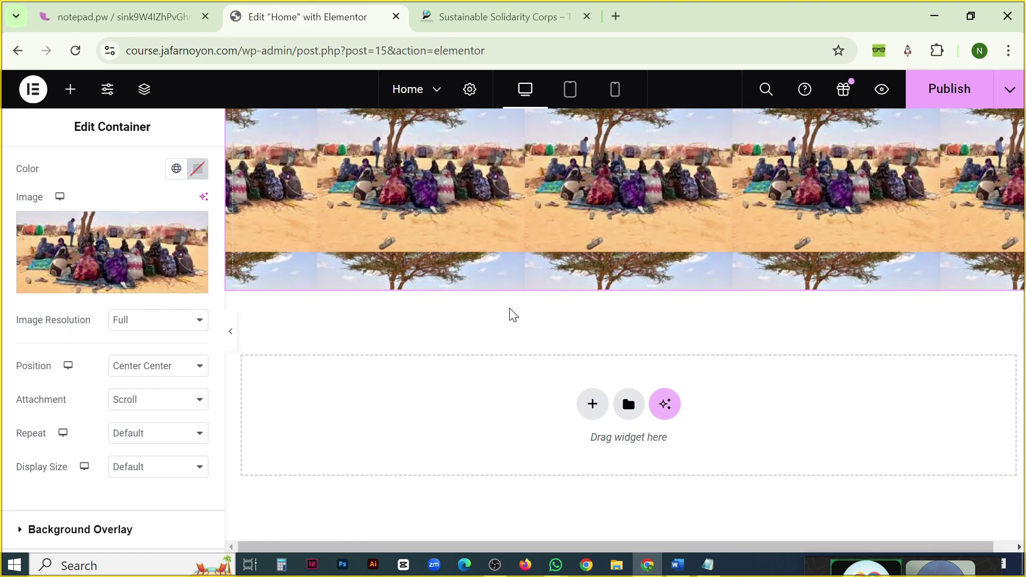
# Inspect the tiled background image in the lower container and set its repeat option to No-repeat.
pyautogui.scroll(3, 646, 264)
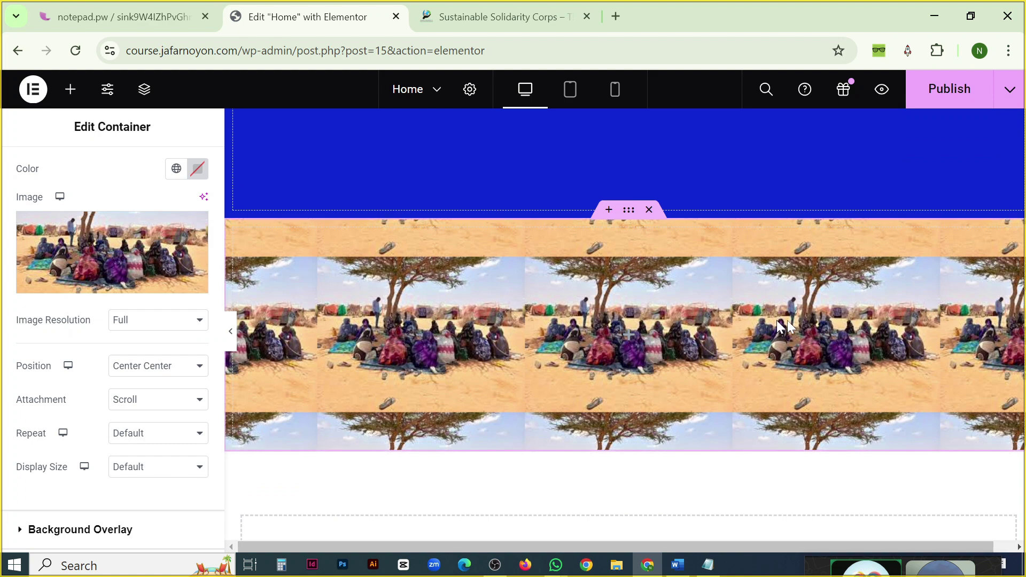
pyautogui.scroll(-2, 828, 327)
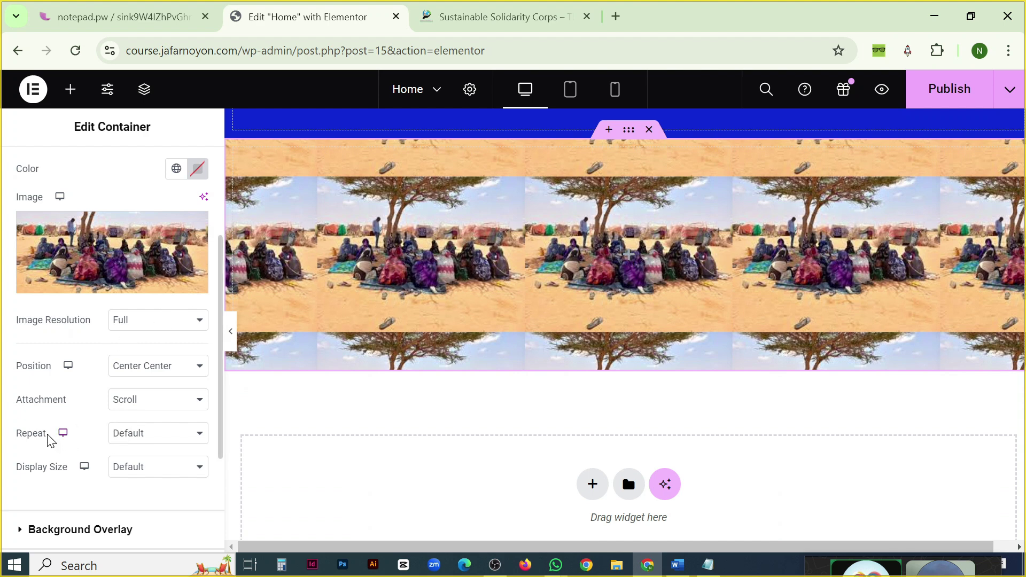
pyautogui.click(139, 435)
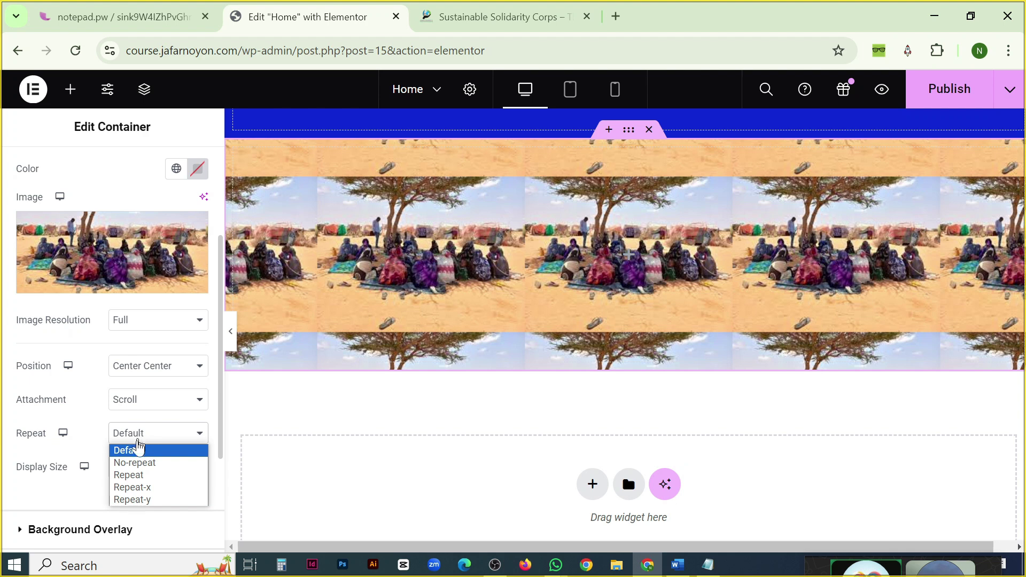
pyautogui.click(138, 462)
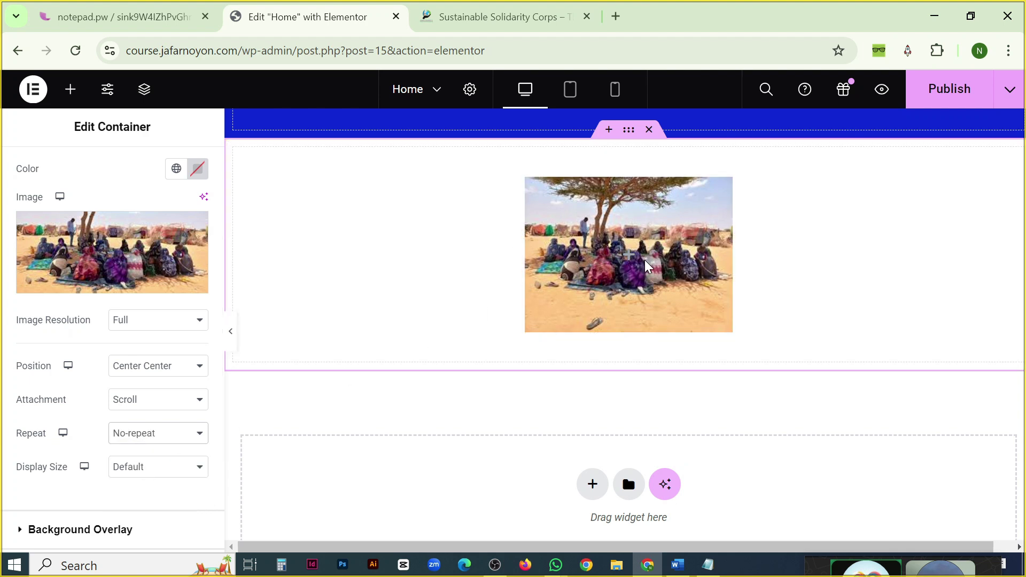
# Set the lower container's background display size to Cover and check how the image fills the container.
pyautogui.scroll(2, 646, 265)
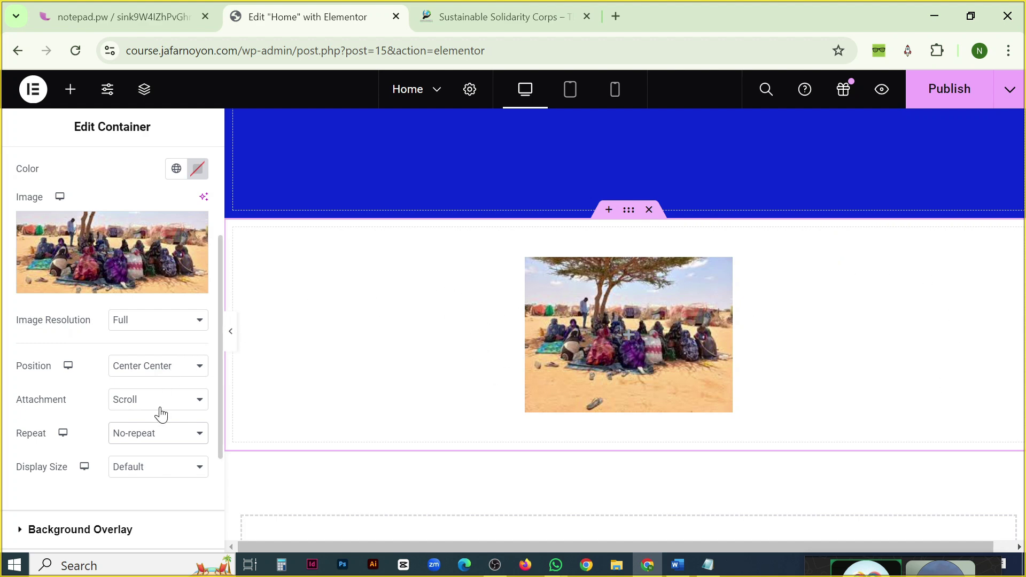
pyautogui.click(156, 474)
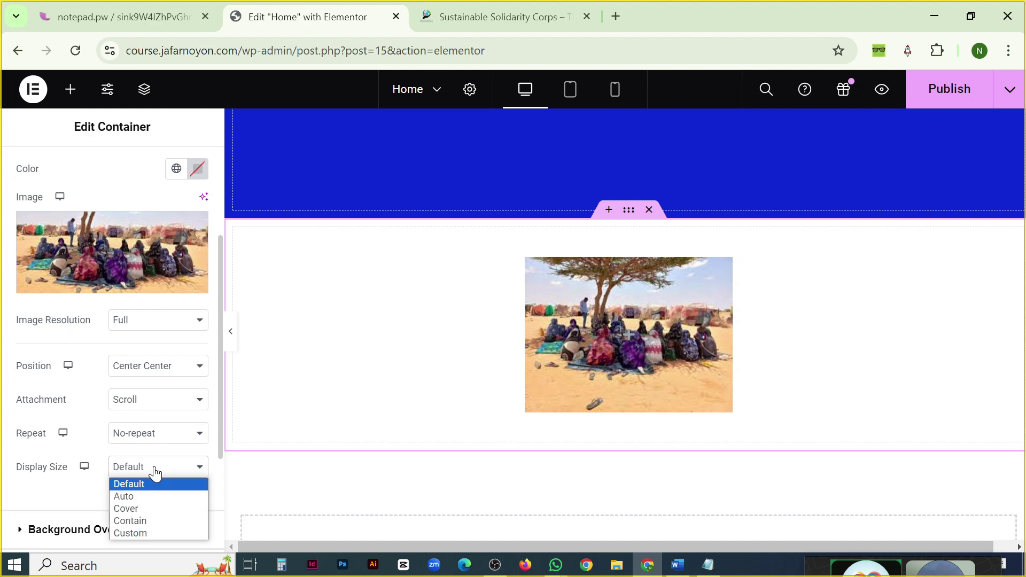
pyautogui.click(139, 507)
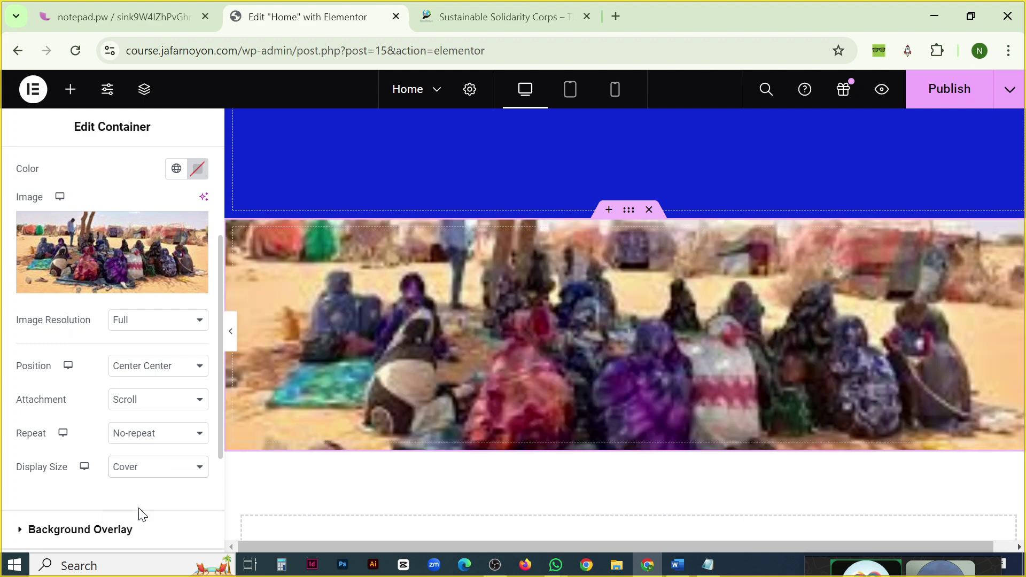
pyautogui.scroll(-2, 662, 279)
pyautogui.scroll(3, 662, 279)
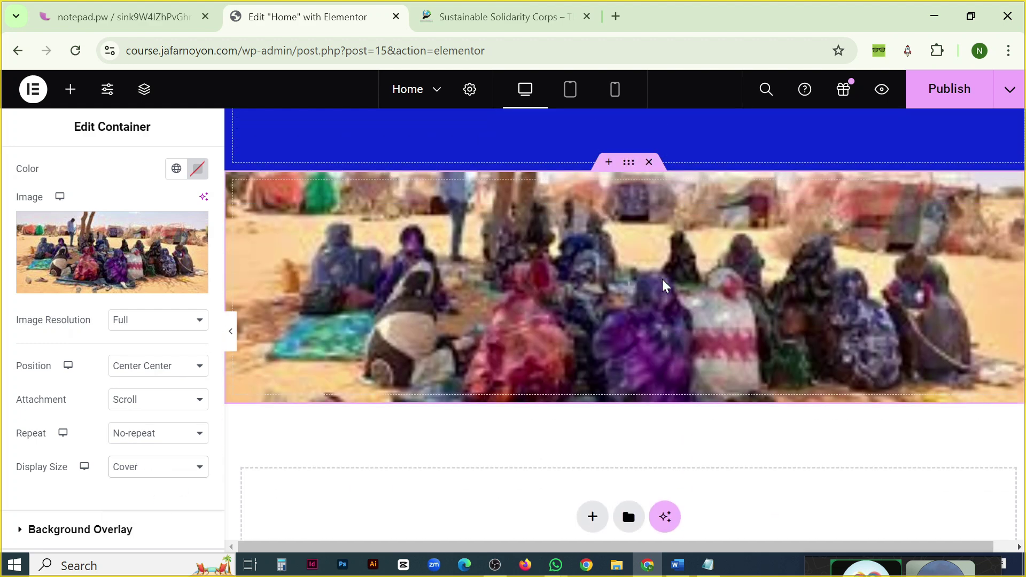
pyautogui.scroll(-2, 662, 279)
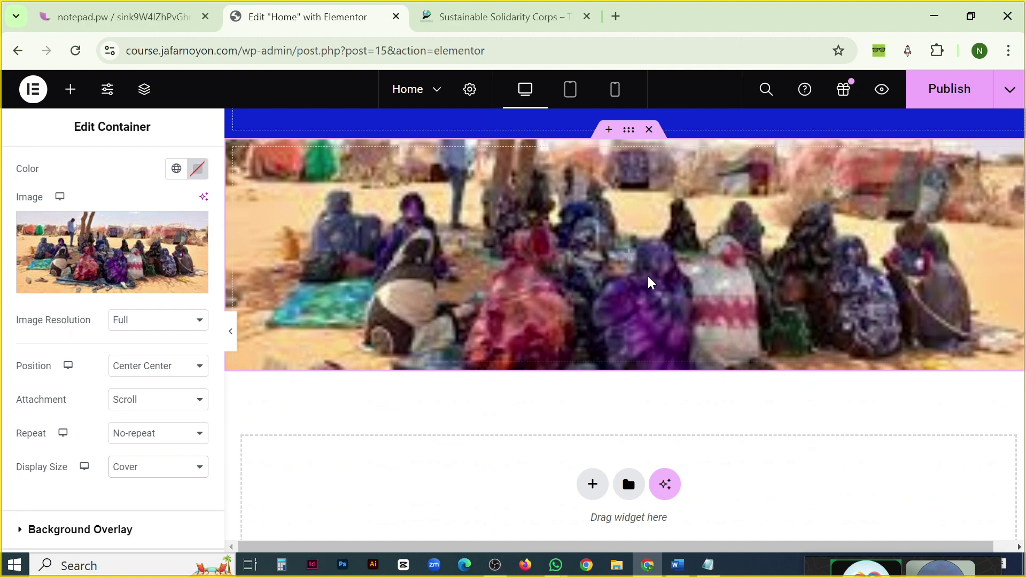
# Replace the lower container's background image with IMG-20240805-WA0019.jpg from the media library.
pyautogui.click(88, 247)
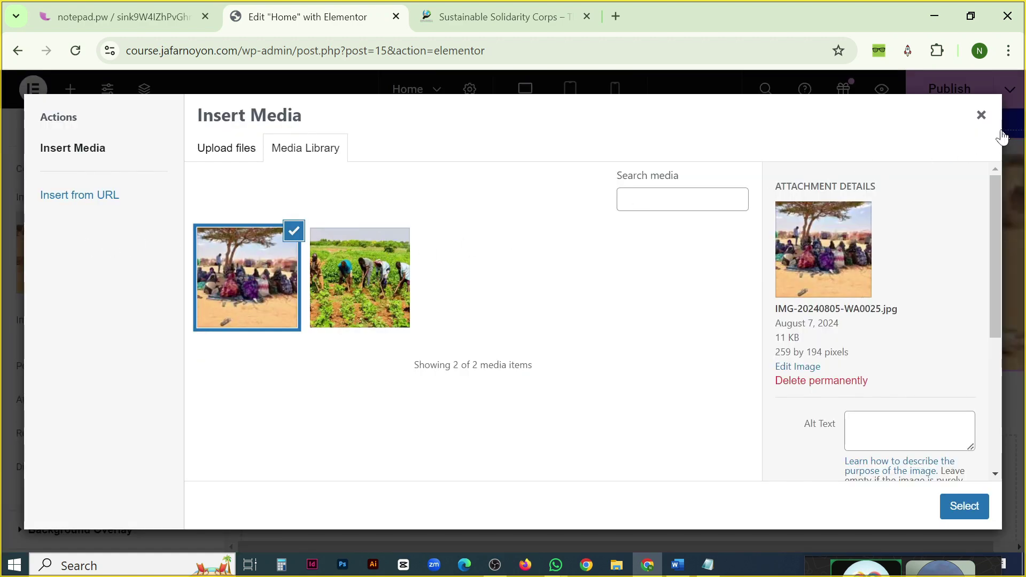
pyautogui.click(982, 116)
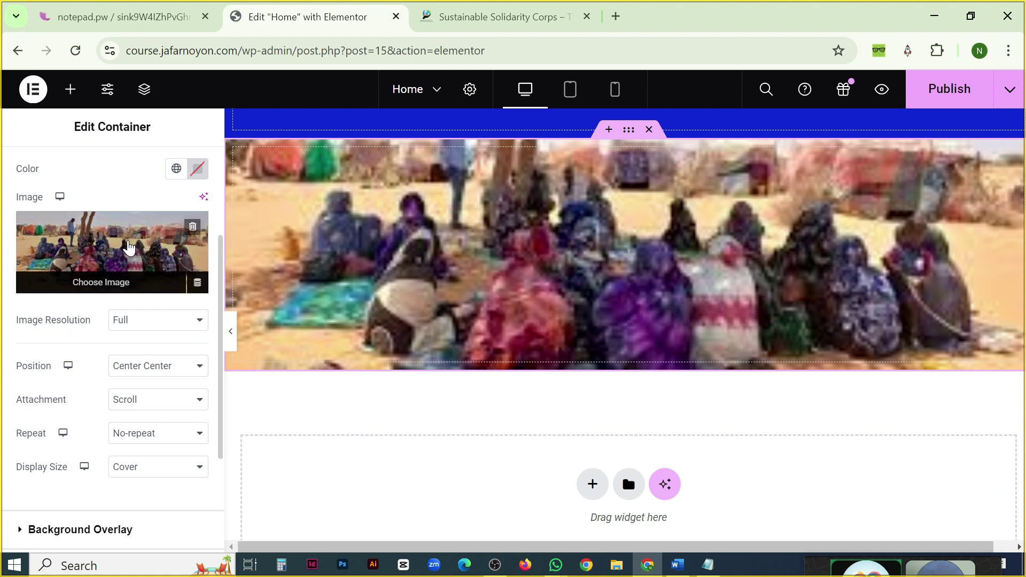
pyautogui.click(112, 248)
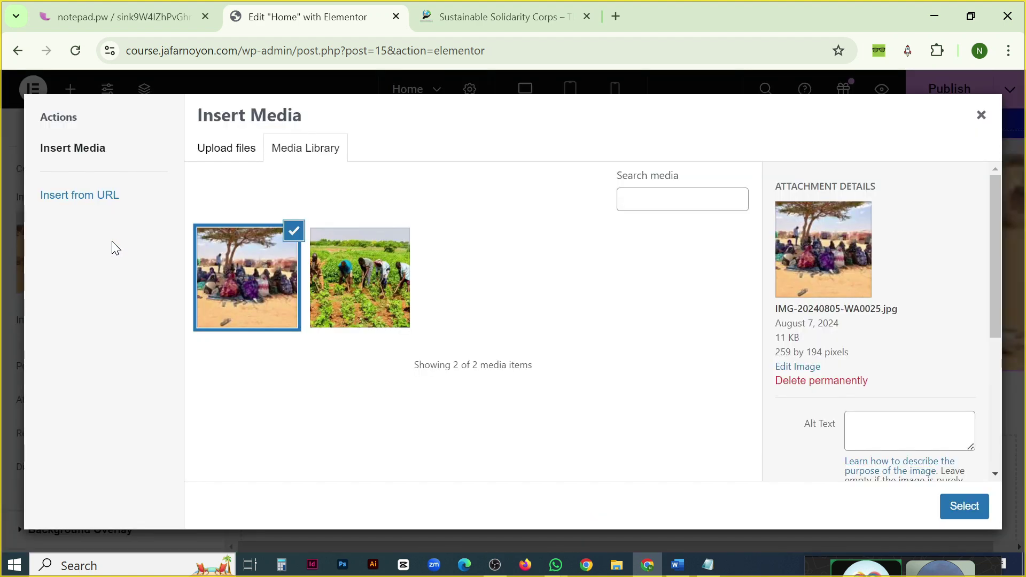
pyautogui.click(346, 272)
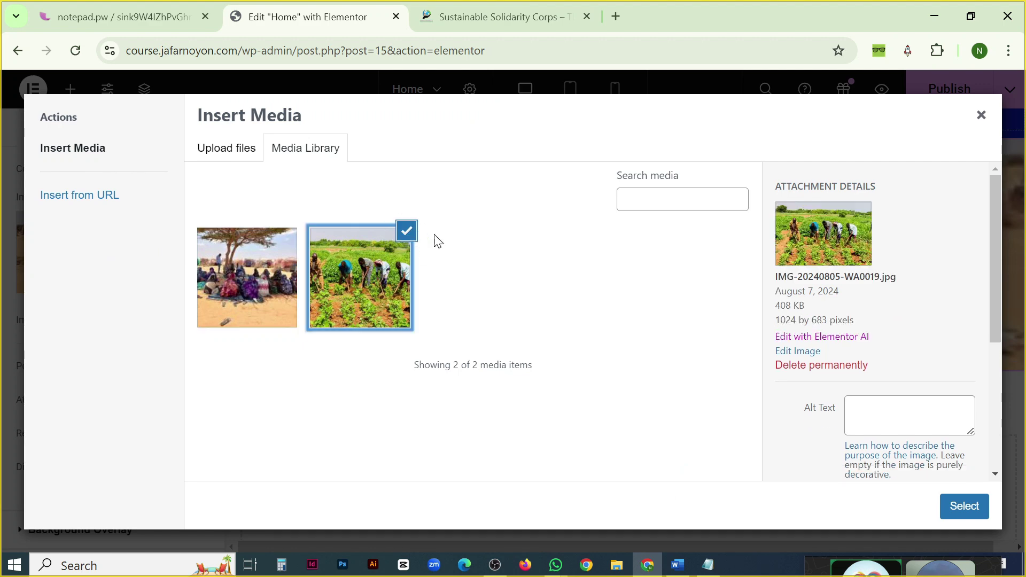
pyautogui.click(961, 506)
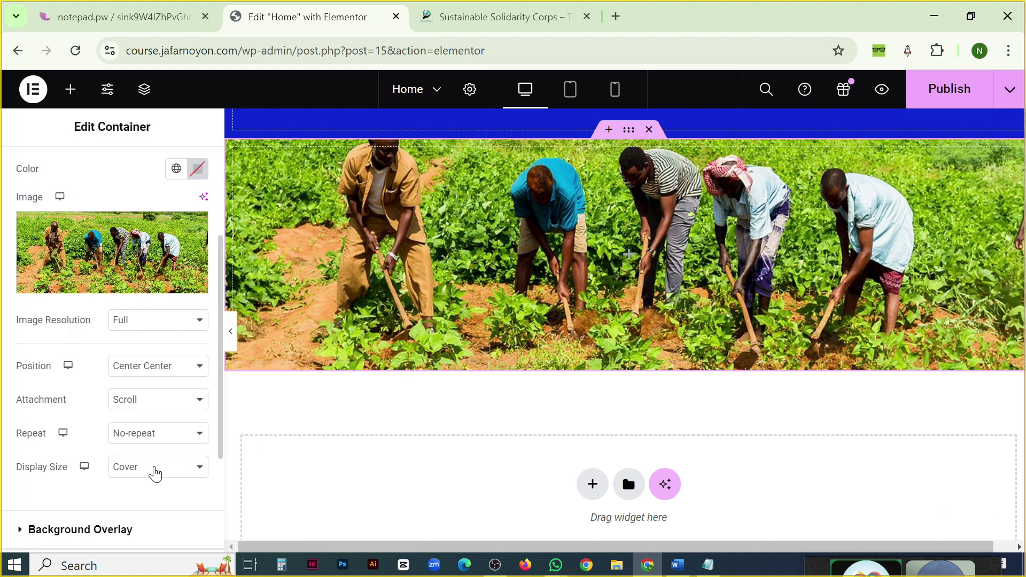
# Set the lower container's background display size to Custom with a width of 100%.
pyautogui.click(155, 472)
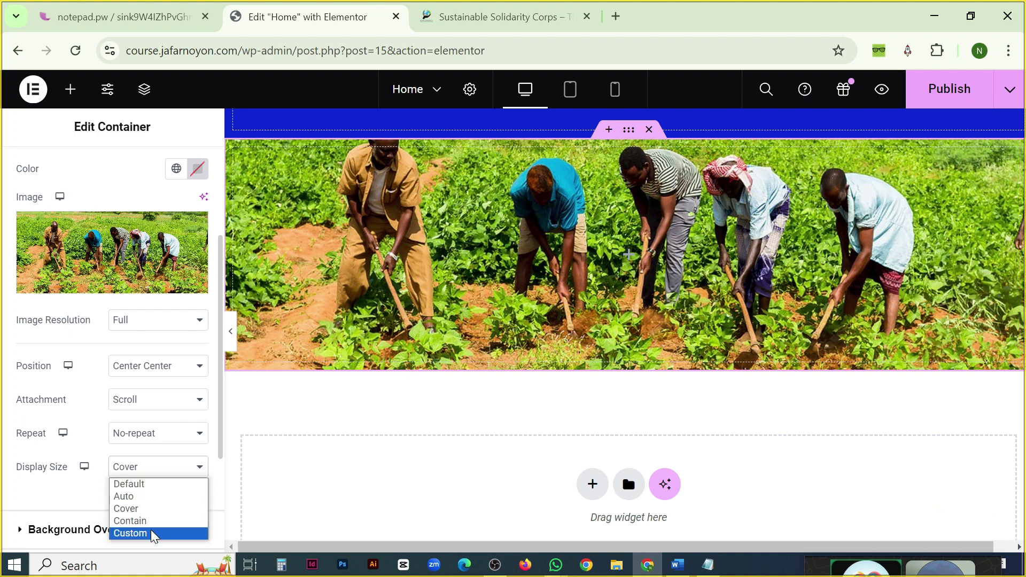
pyautogui.press('Escape')
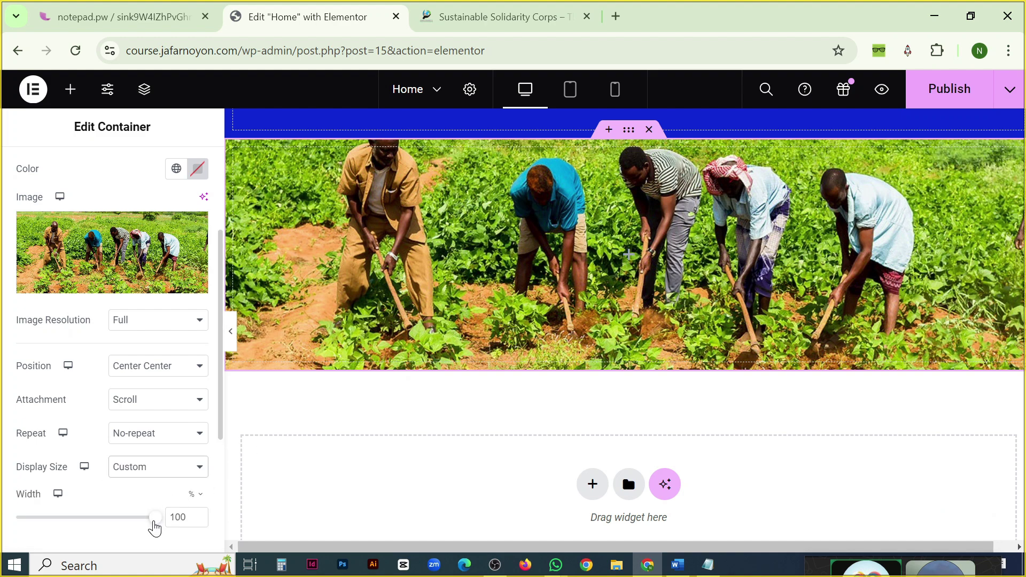
pyautogui.moveTo(154, 522); pyautogui.dragTo(259, 522)
pyautogui.scroll(-3, 167, 431)
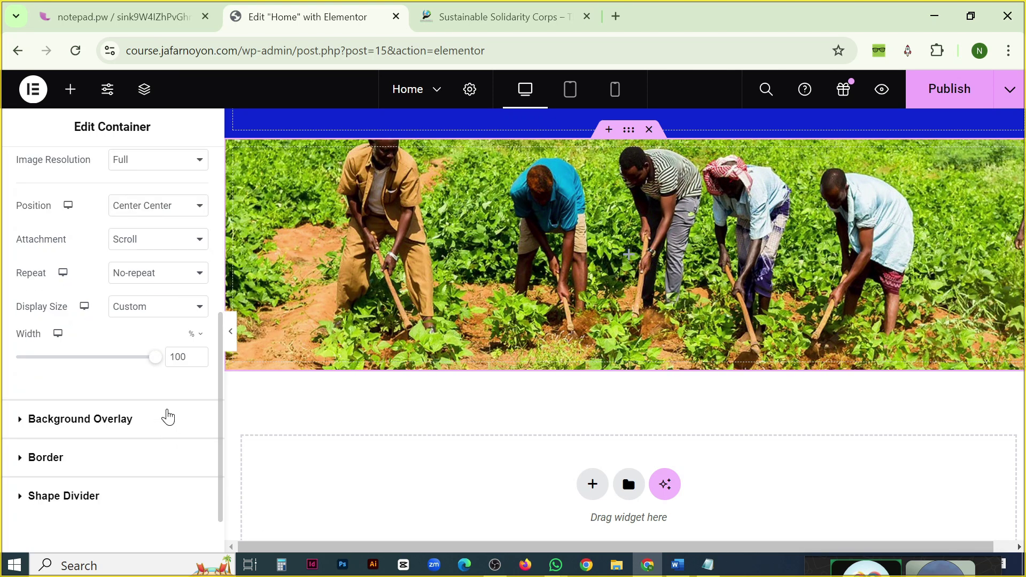
# Try the Contain display size on the lower container's background image.
pyautogui.click(140, 307)
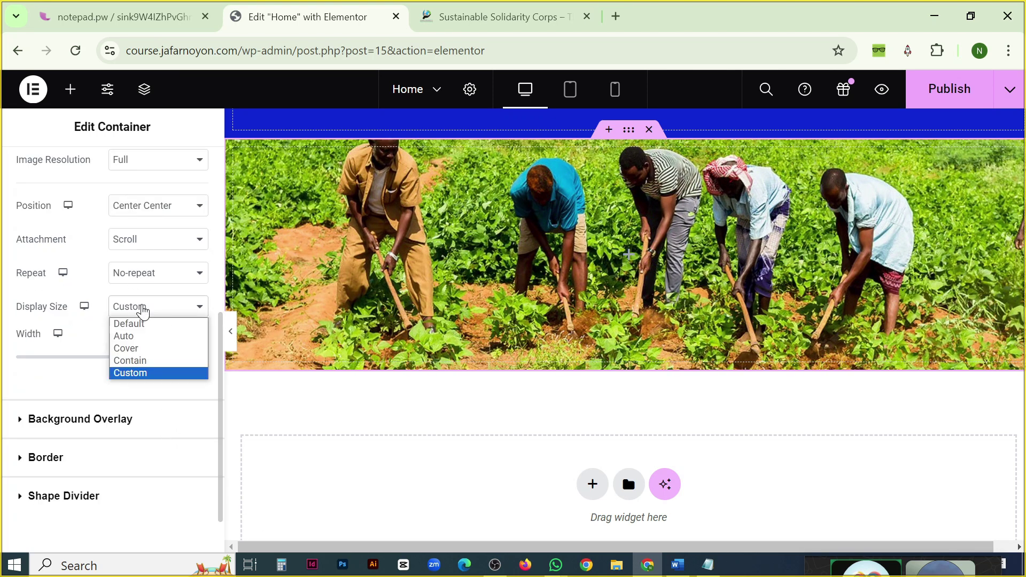
pyautogui.click(144, 361)
pyautogui.scroll(4, 729, 246)
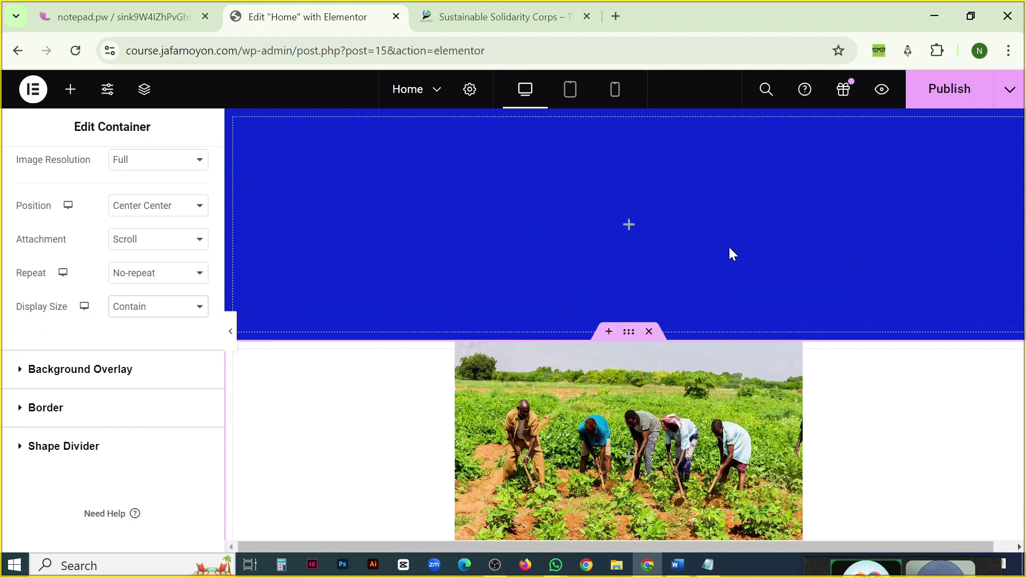
pyautogui.scroll(-2, 728, 245)
# Set the lower container's background display size to Cover and look over the filled container.
pyautogui.click(148, 308)
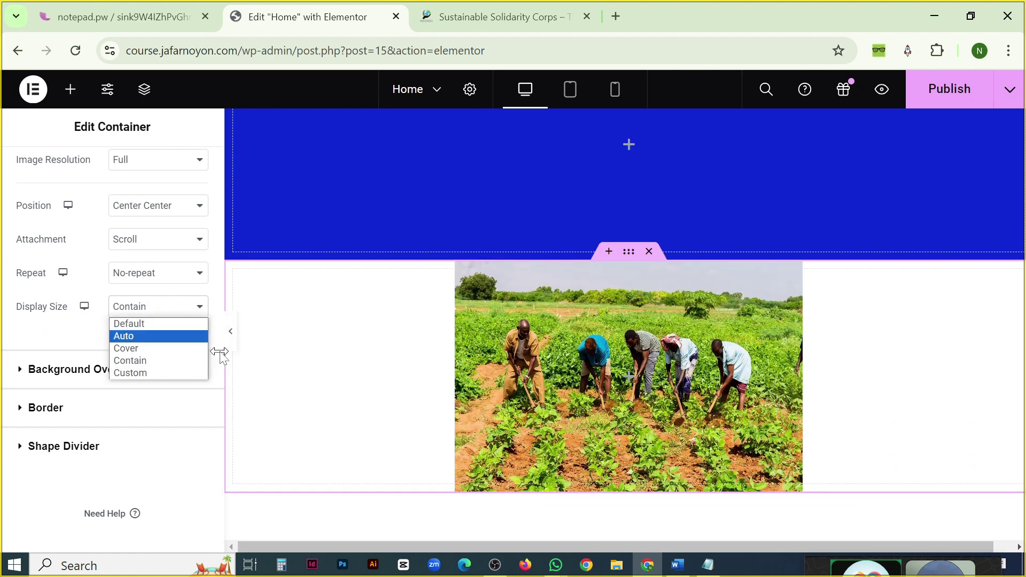
pyautogui.click(129, 349)
pyautogui.scroll(-3, 892, 299)
pyautogui.scroll(4, 889, 300)
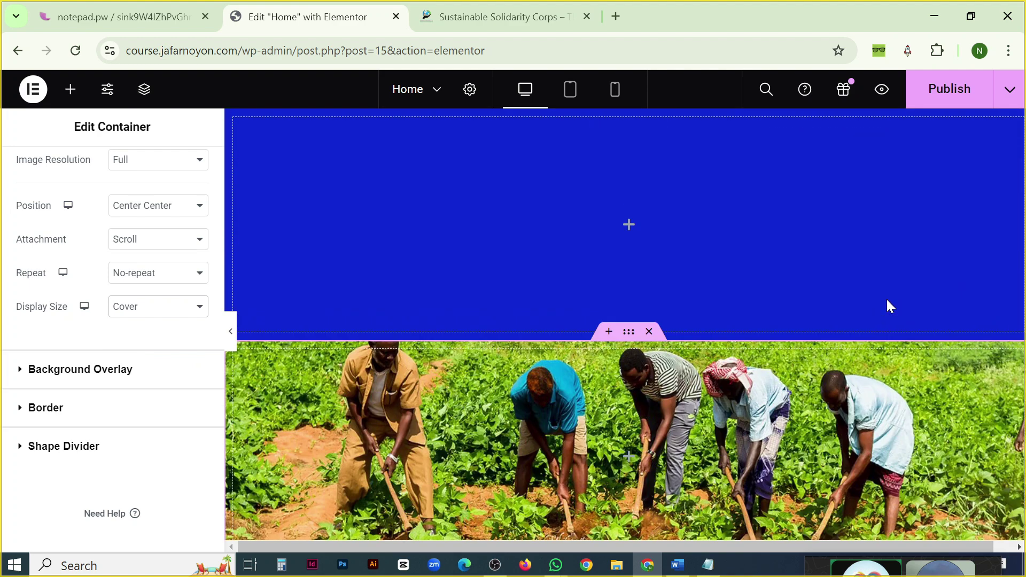
# Check the Repeat and Position options of the lower container's background image.
pyautogui.click(111, 281)
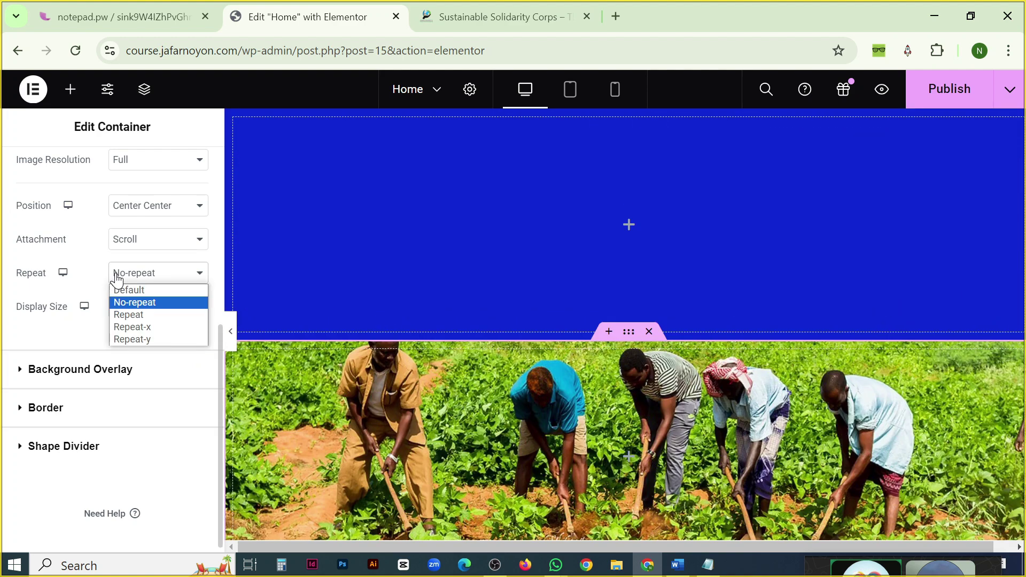
pyautogui.click(117, 278)
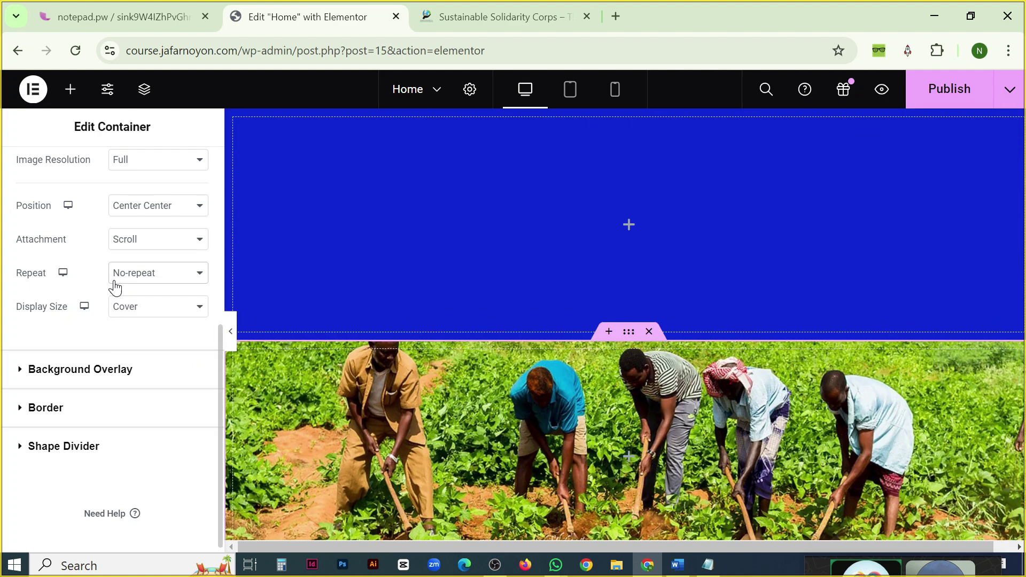
pyautogui.click(162, 209)
pyautogui.scroll(1, 161, 209)
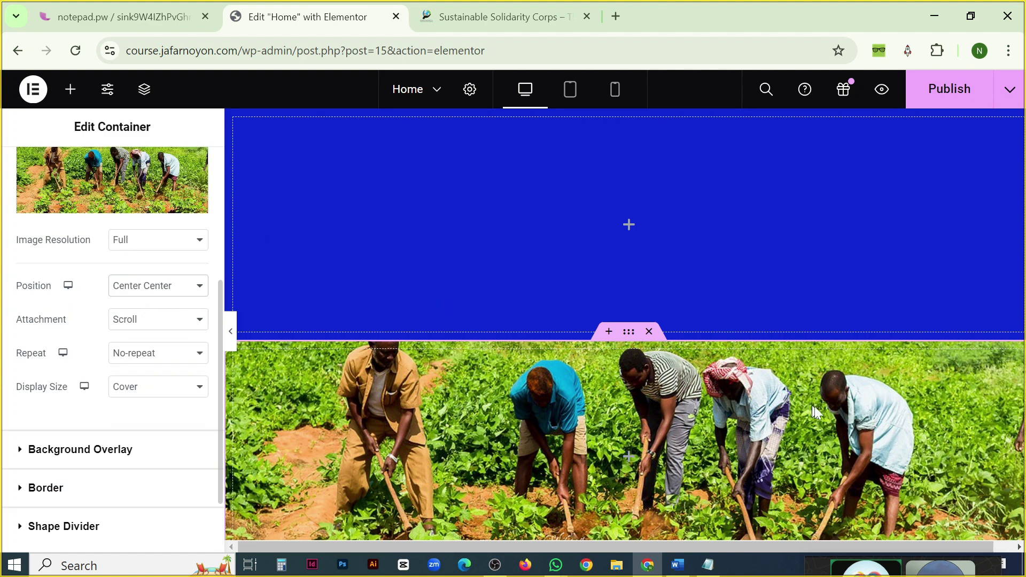
pyautogui.scroll(-1, 820, 414)
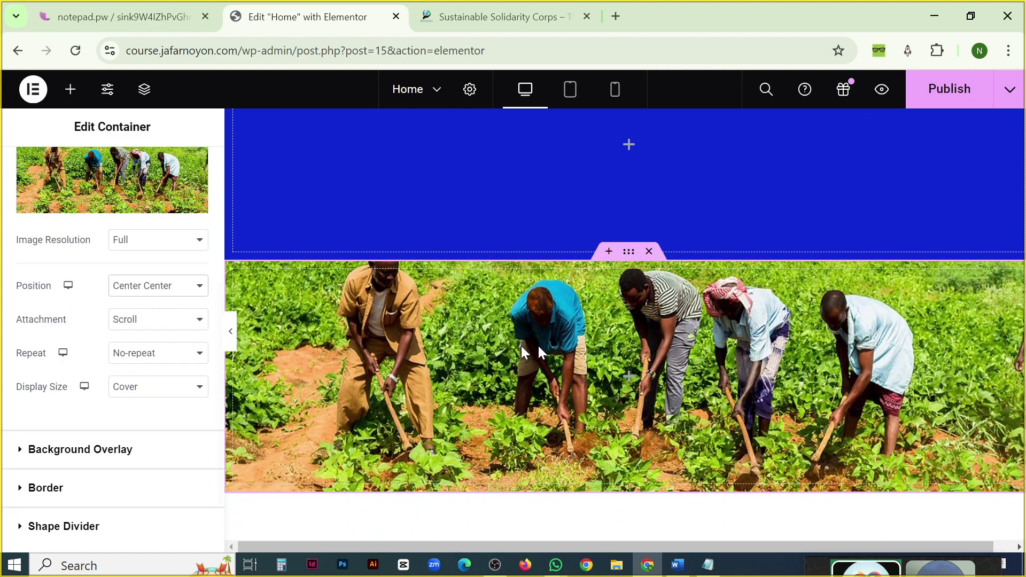
pyautogui.scroll(1, 637, 322)
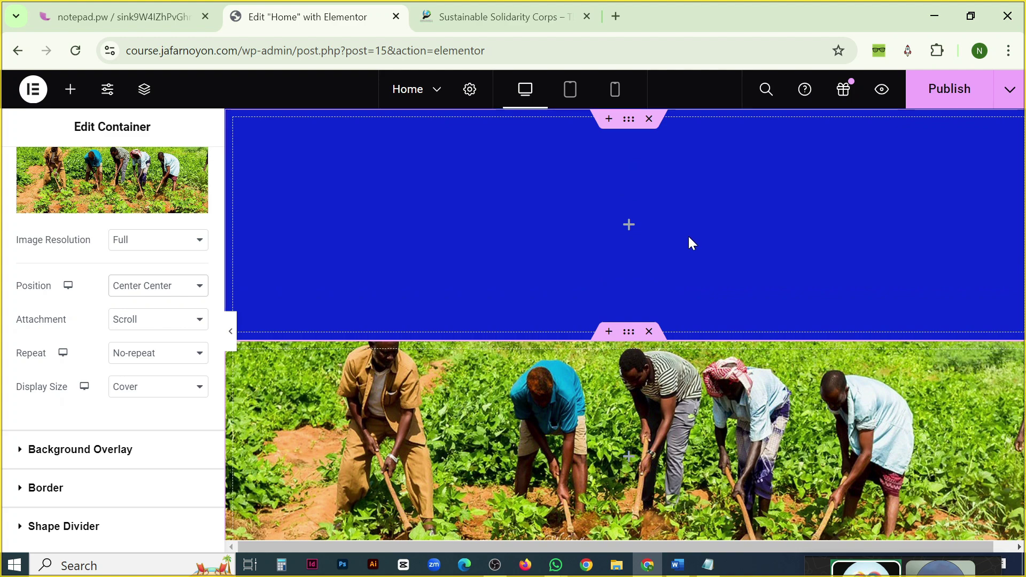
# Duplicate the container with the farm workers background image, placing the copy directly beneath it.
pyautogui.click(629, 121)
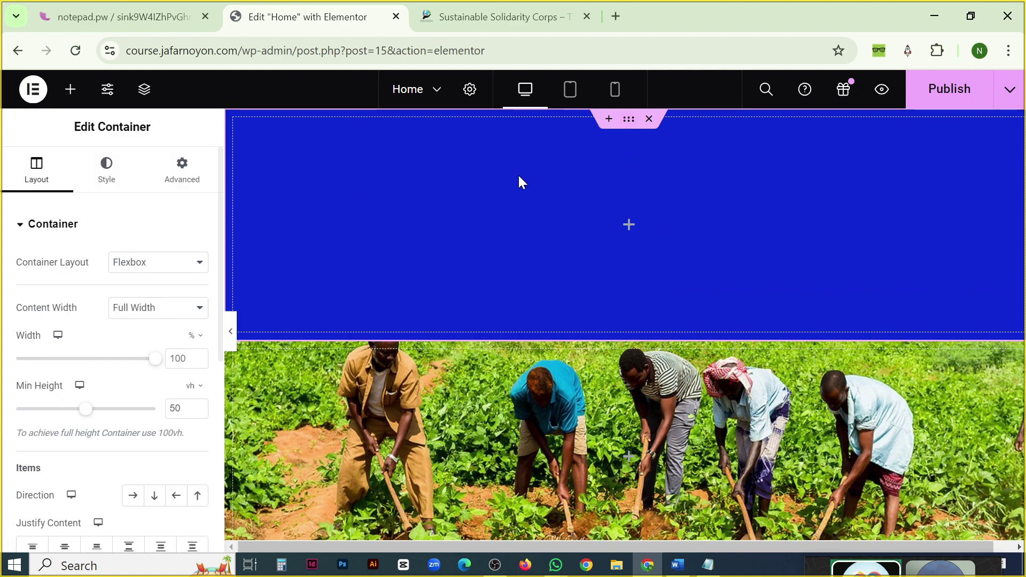
pyautogui.scroll(-1, 517, 183)
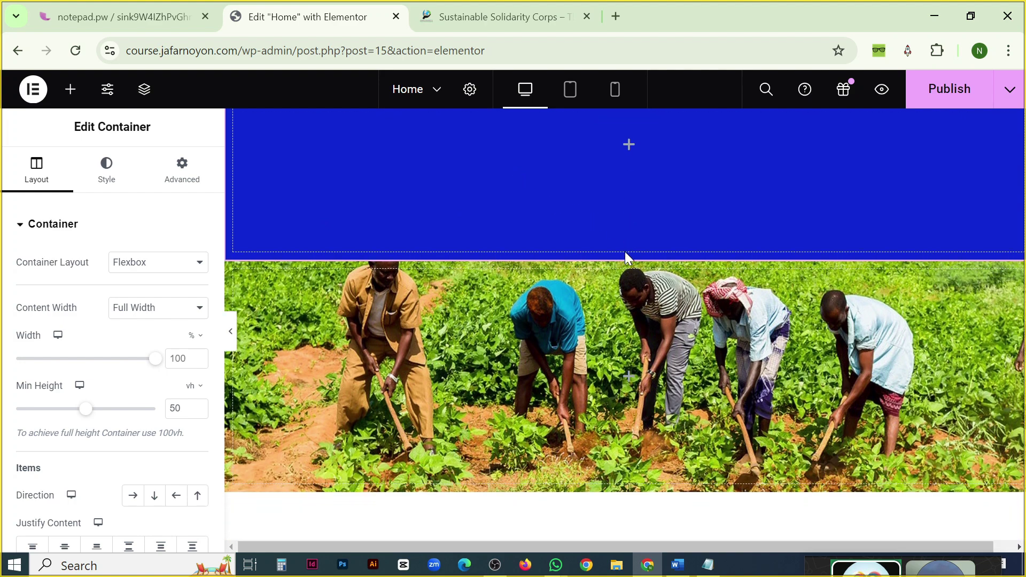
pyautogui.moveTo(634, 262)
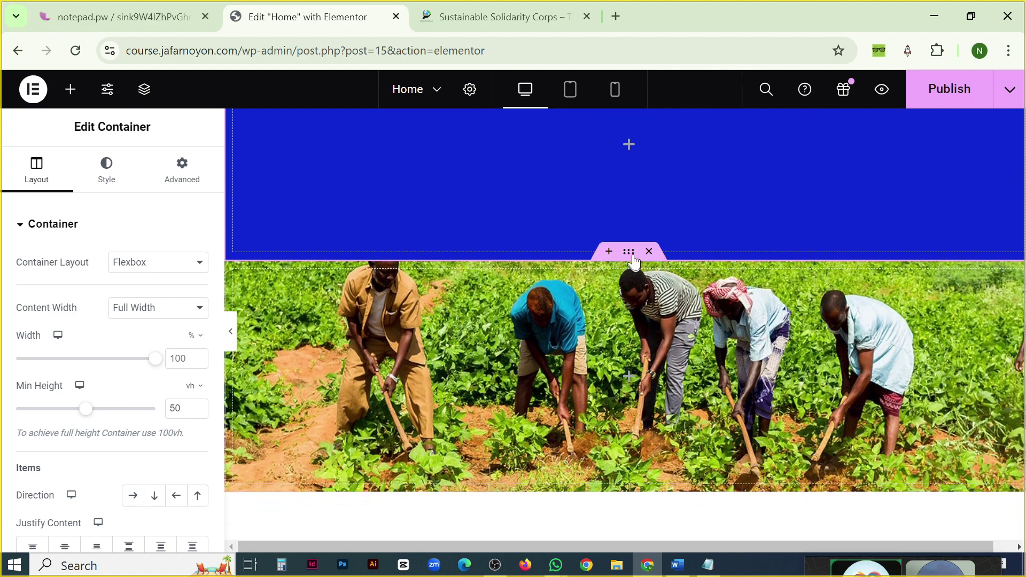
pyautogui.click(630, 255)
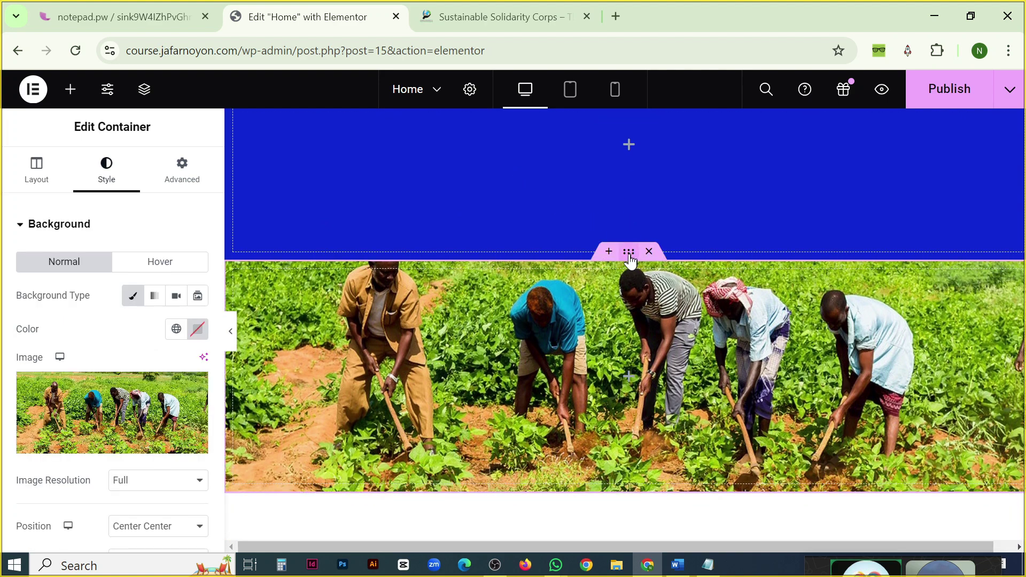
pyautogui.rightClick(629, 256)
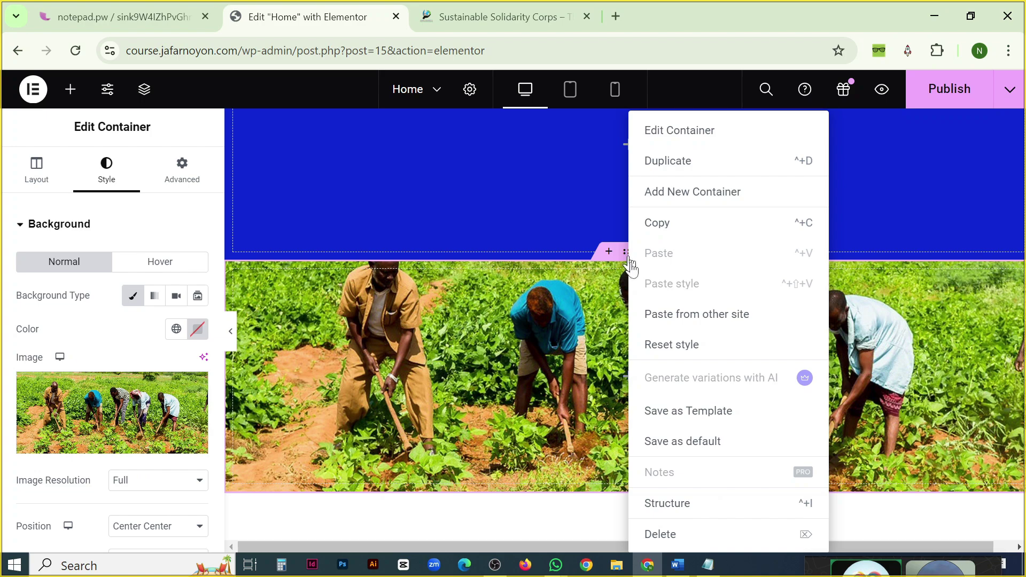
pyautogui.click(667, 162)
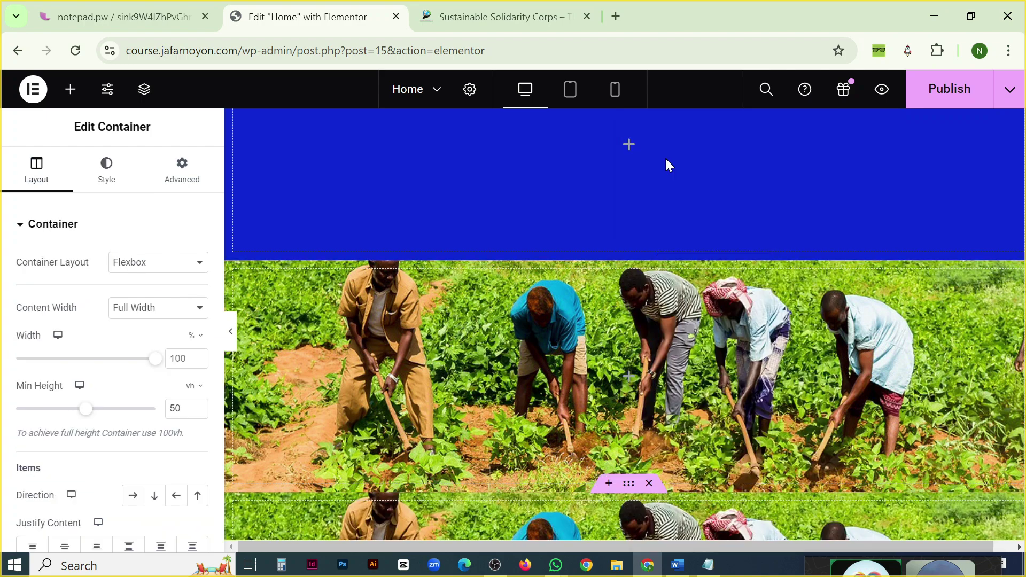
pyautogui.scroll(-4, 641, 240)
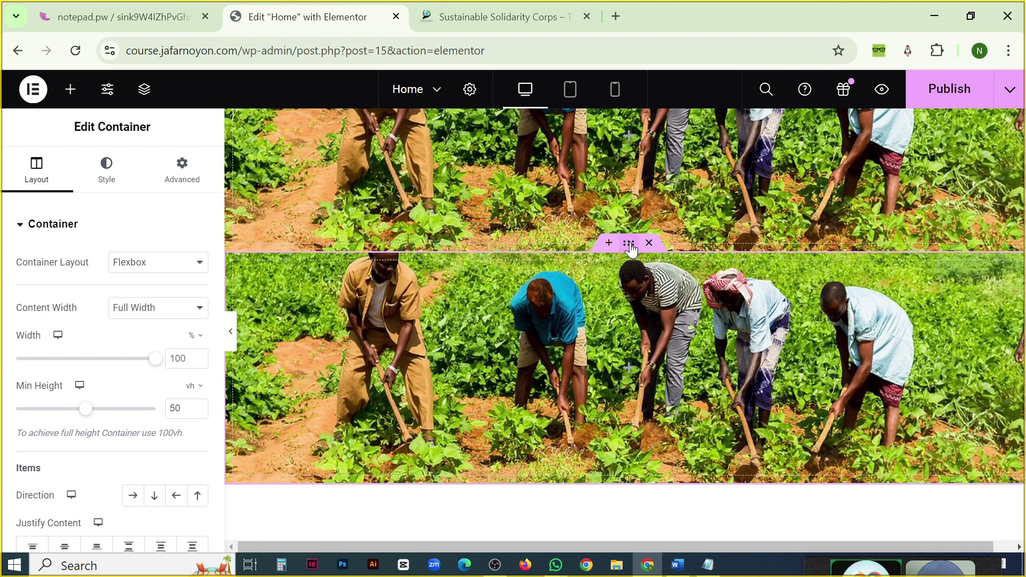
pyautogui.scroll(3, 553, 299)
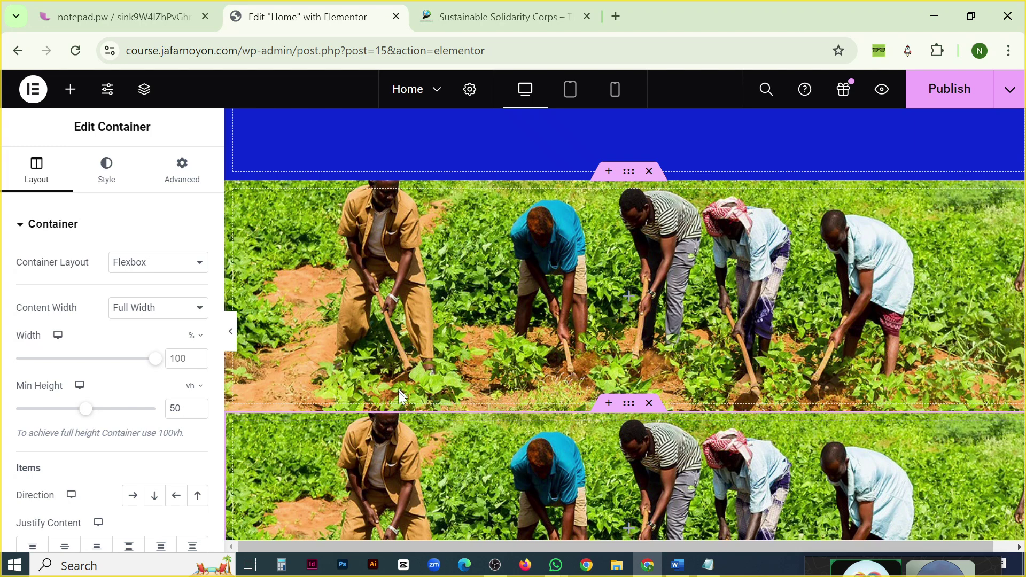
# Examine the duplicated container's background style settings, including its type, image, position, repeat and display size.
pyautogui.scroll(-1, 418, 428)
pyautogui.scroll(-2, 553, 469)
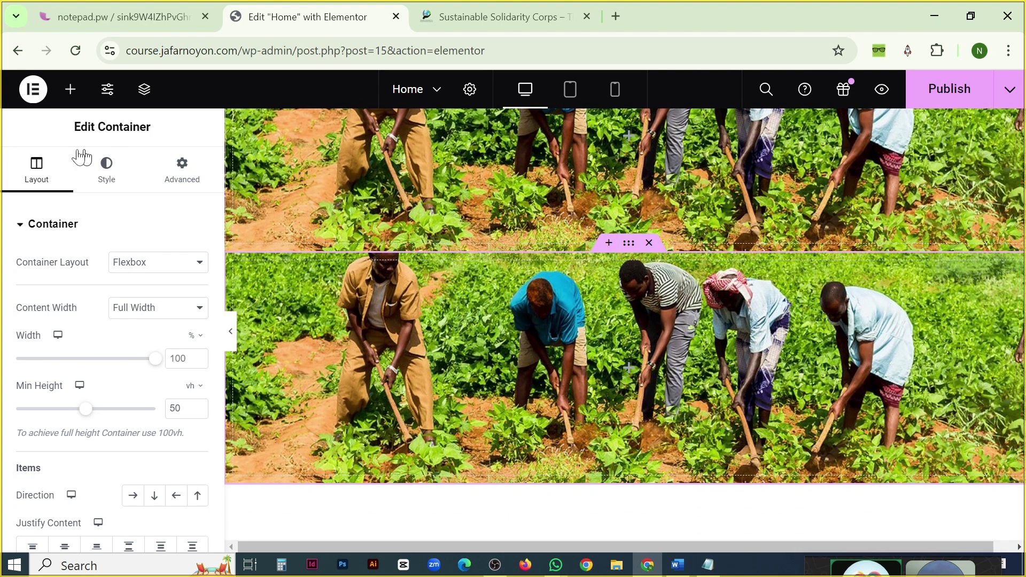
pyautogui.click(113, 184)
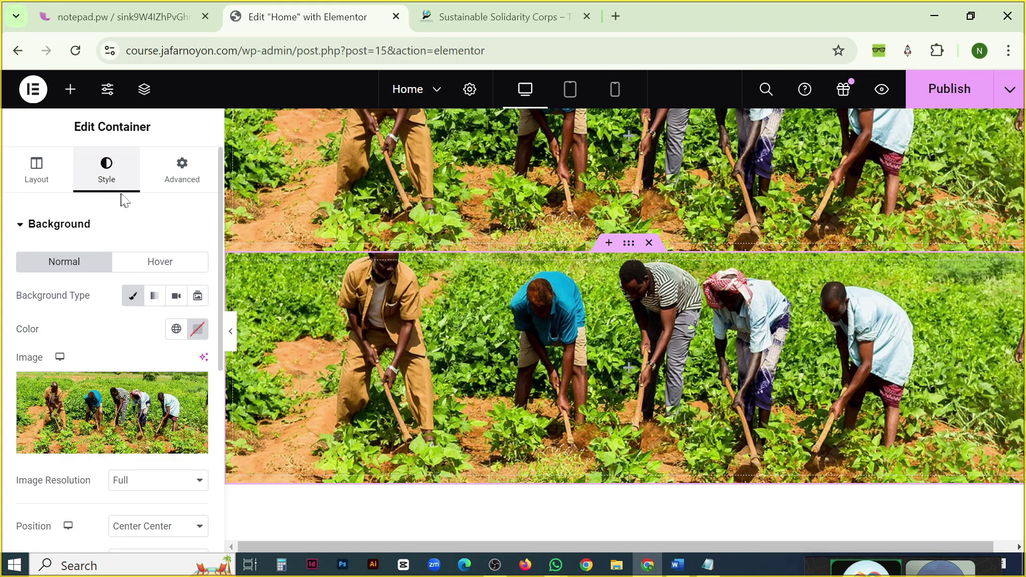
pyautogui.scroll(-5, 95, 308)
pyautogui.scroll(-2, 93, 307)
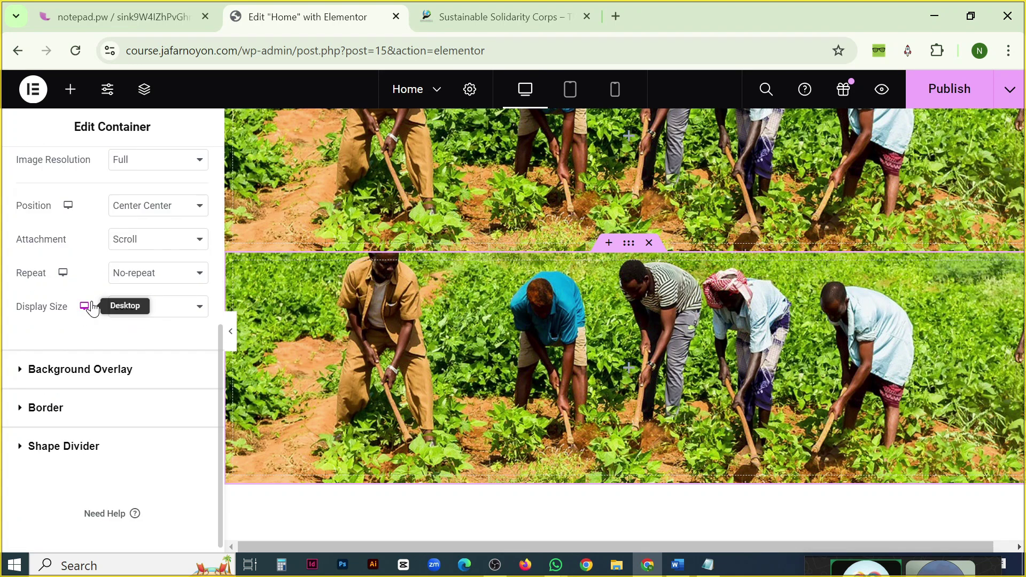
pyautogui.scroll(5, 101, 227)
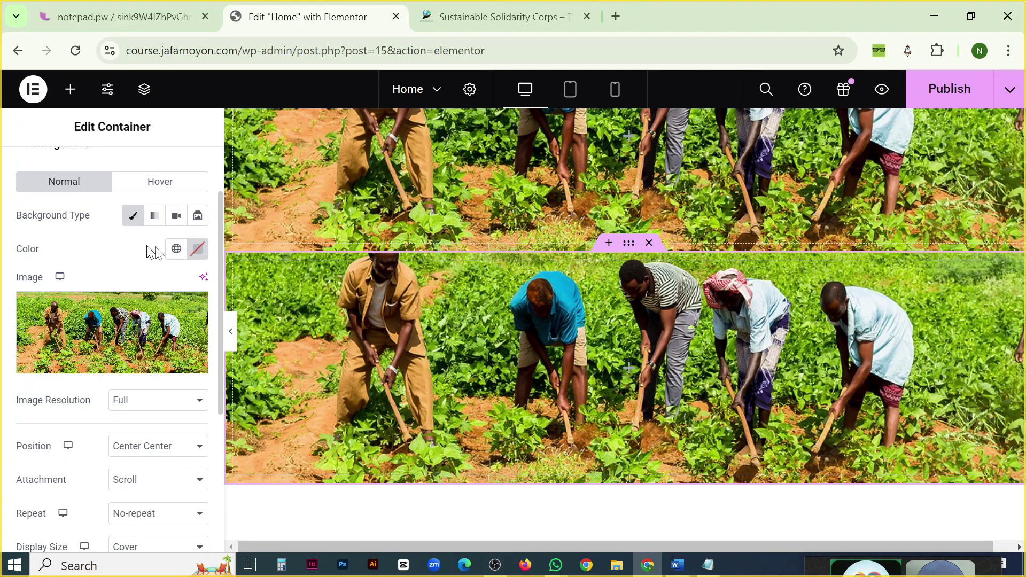
pyautogui.moveTo(80, 346)
pyautogui.scroll(-5, 107, 336)
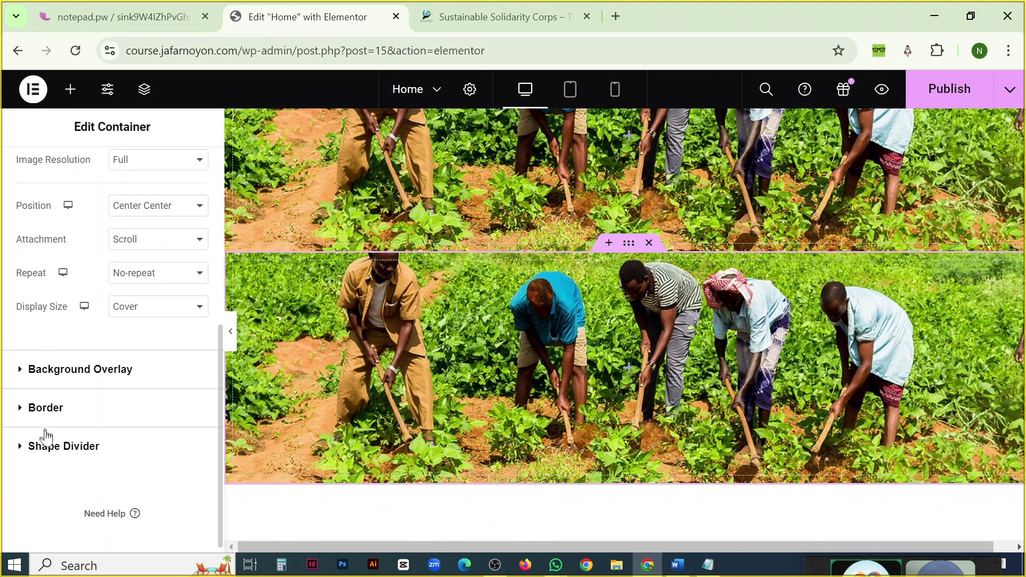
pyautogui.scroll(3, 121, 357)
pyautogui.scroll(3, 139, 359)
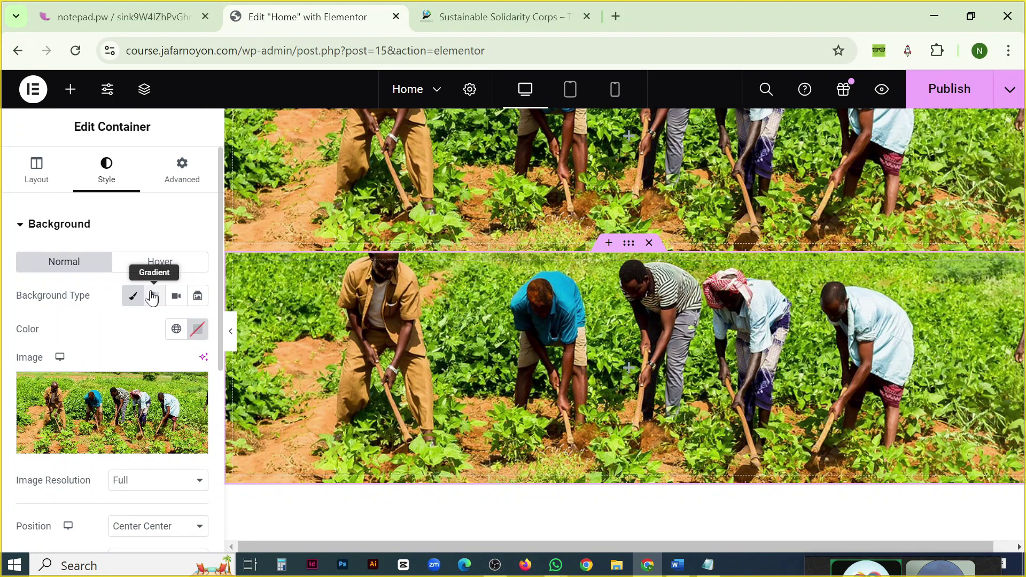
pyautogui.scroll(2, 601, 342)
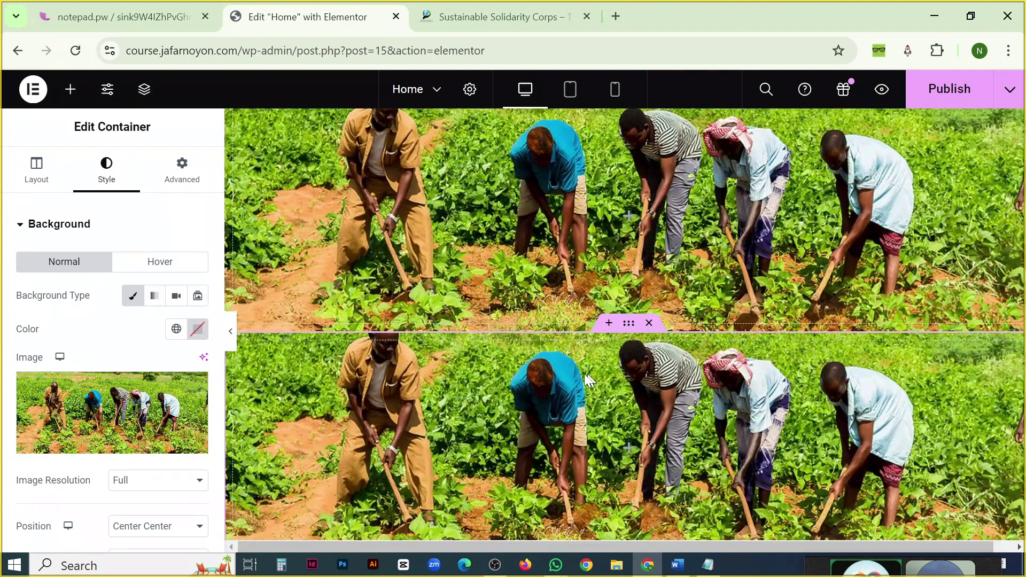
# Switch the duplicated container's background type to Gradient, comparing it once with Classic.
pyautogui.click(152, 308)
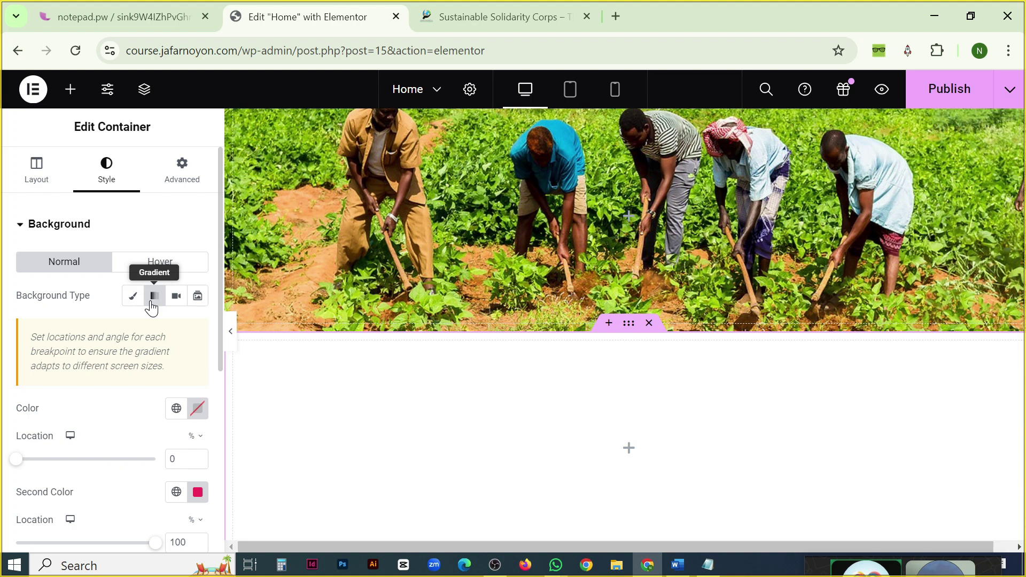
pyautogui.scroll(-3, 570, 385)
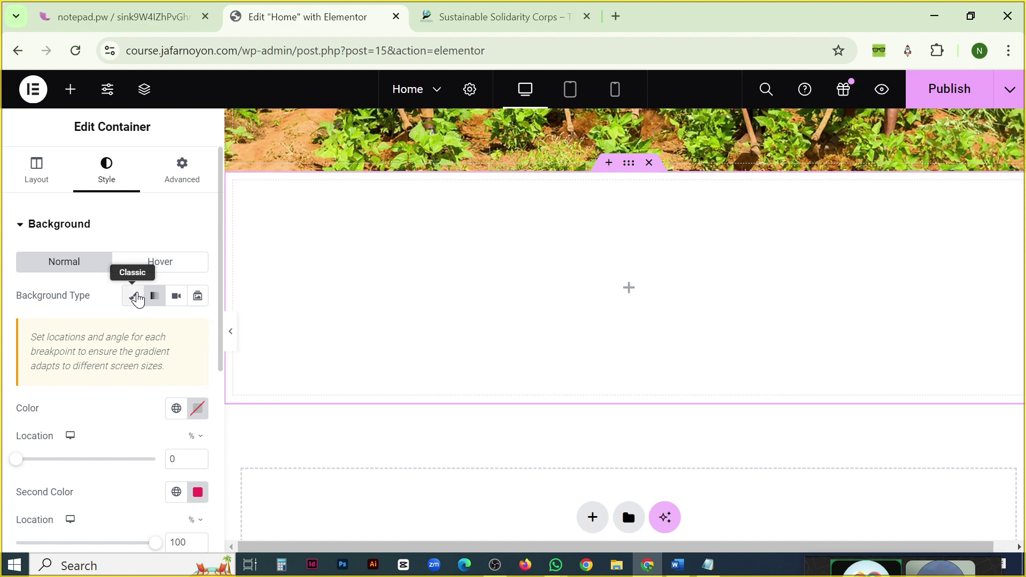
pyautogui.click(133, 297)
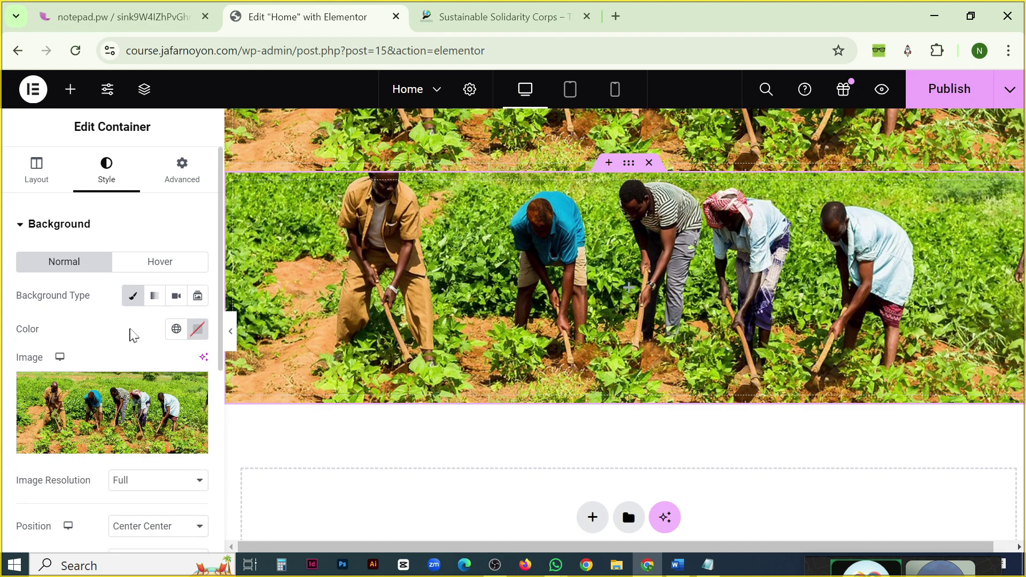
pyautogui.click(155, 297)
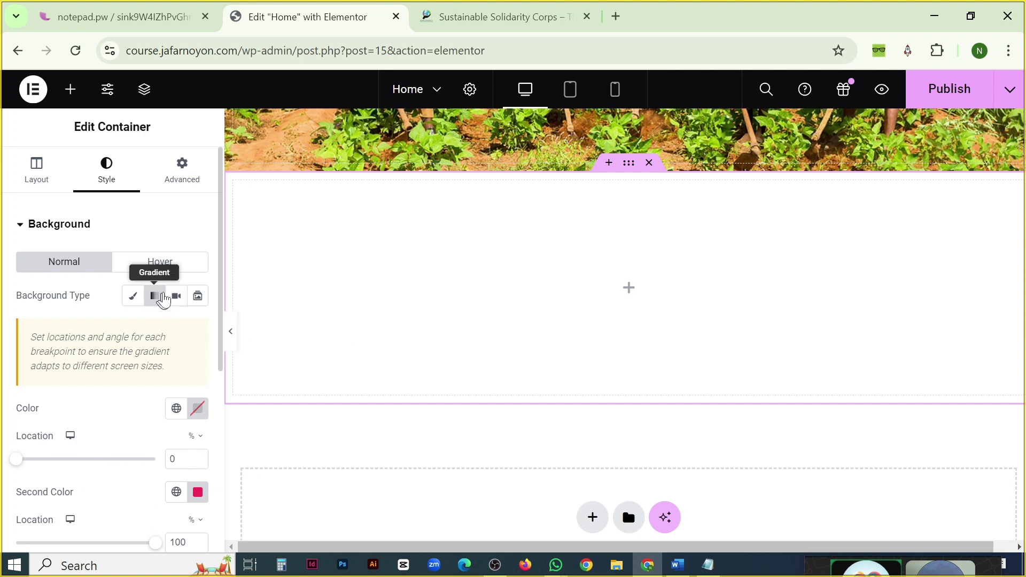
# Set the first gradient color of the duplicated container's background to the blue-violet #4000F1.
pyautogui.scroll(-3, 182, 291)
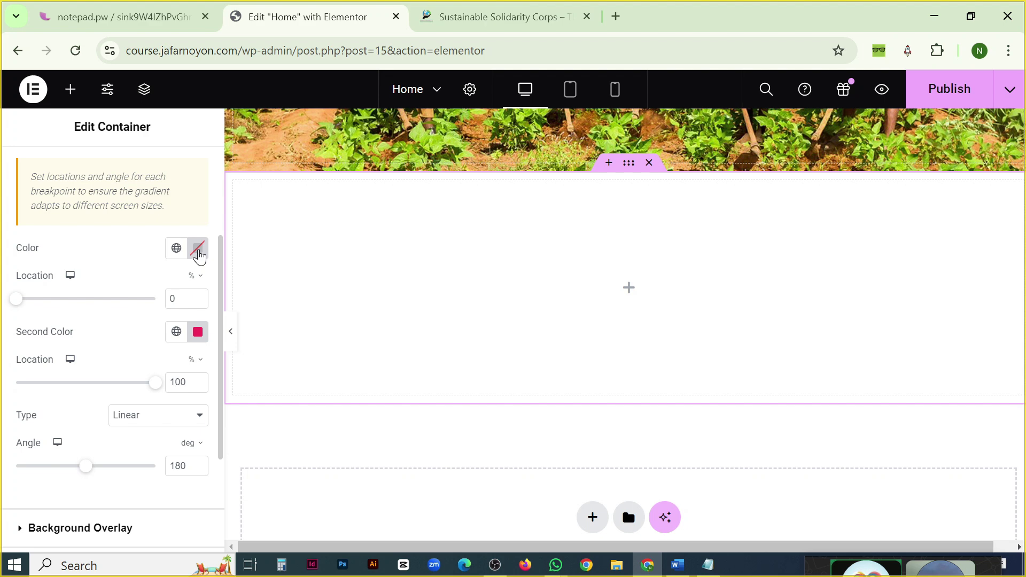
pyautogui.click(199, 257)
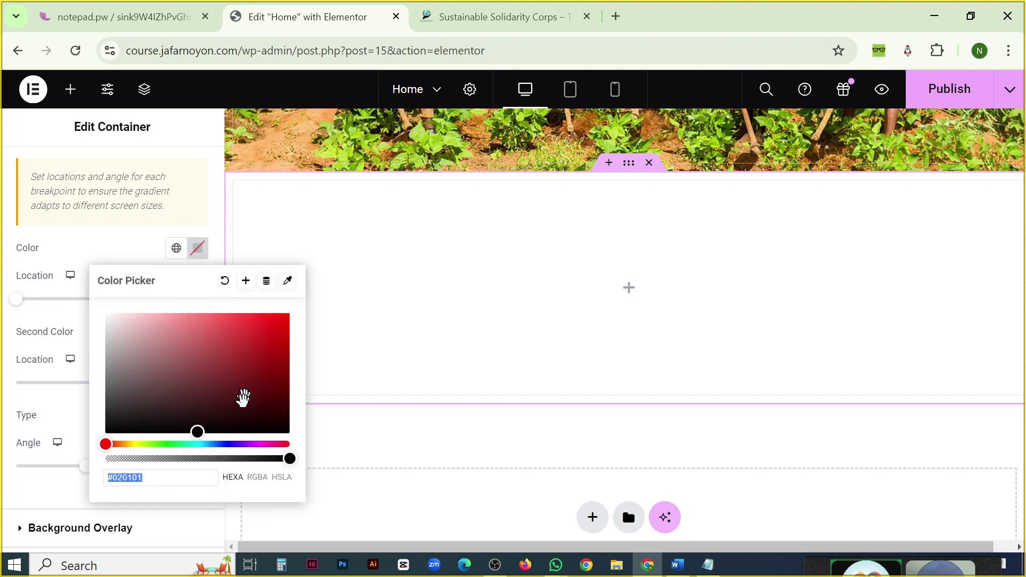
pyautogui.click(218, 444)
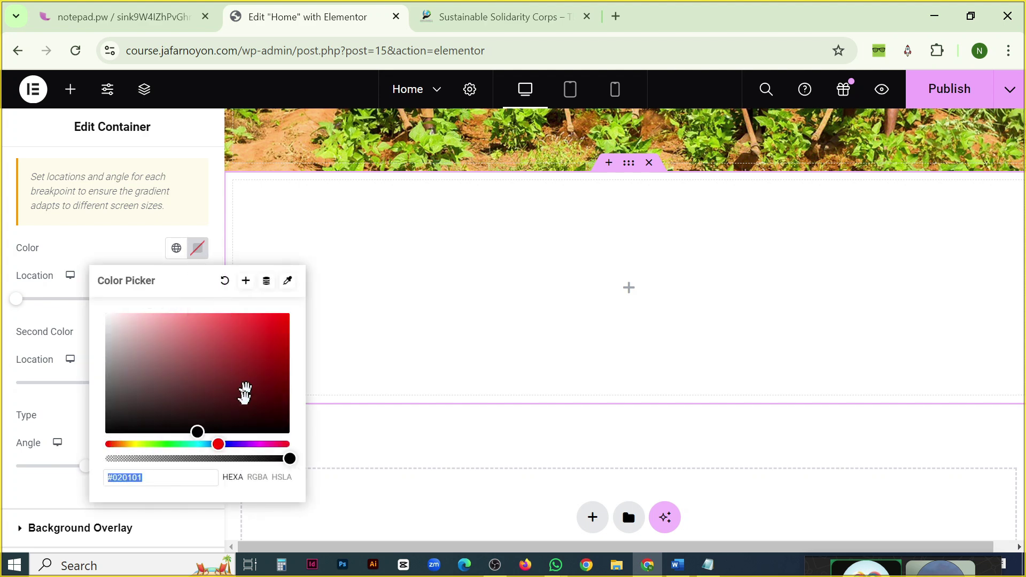
pyautogui.click(237, 444)
pyautogui.click(257, 358)
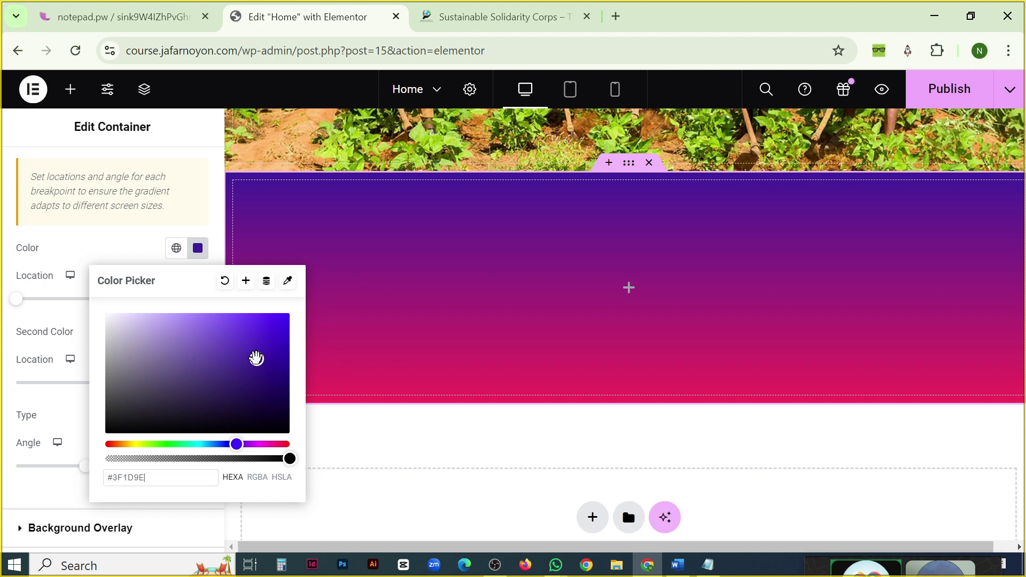
pyautogui.moveTo(277, 336); pyautogui.dragTo(289, 319)
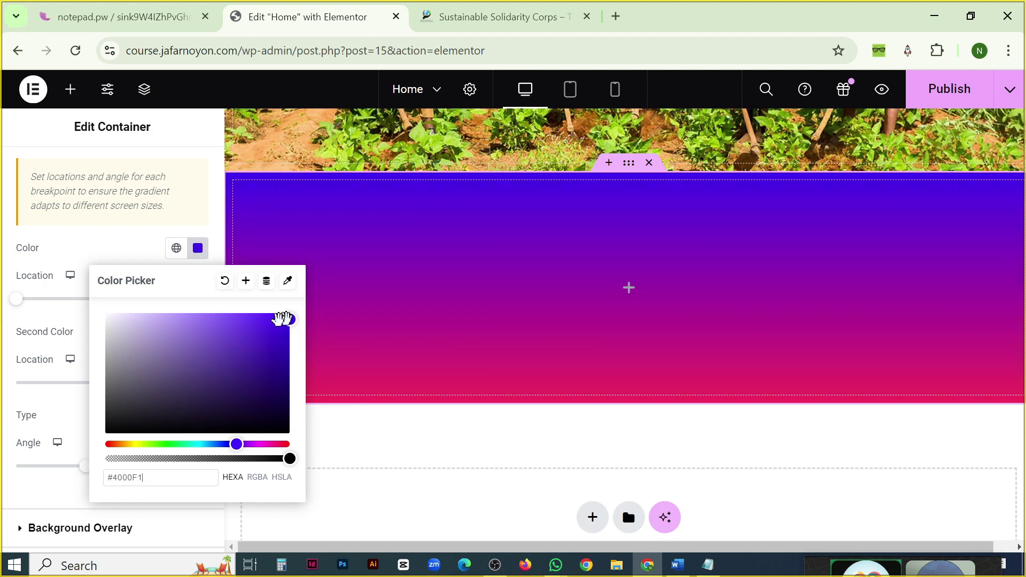
pyautogui.click(128, 260)
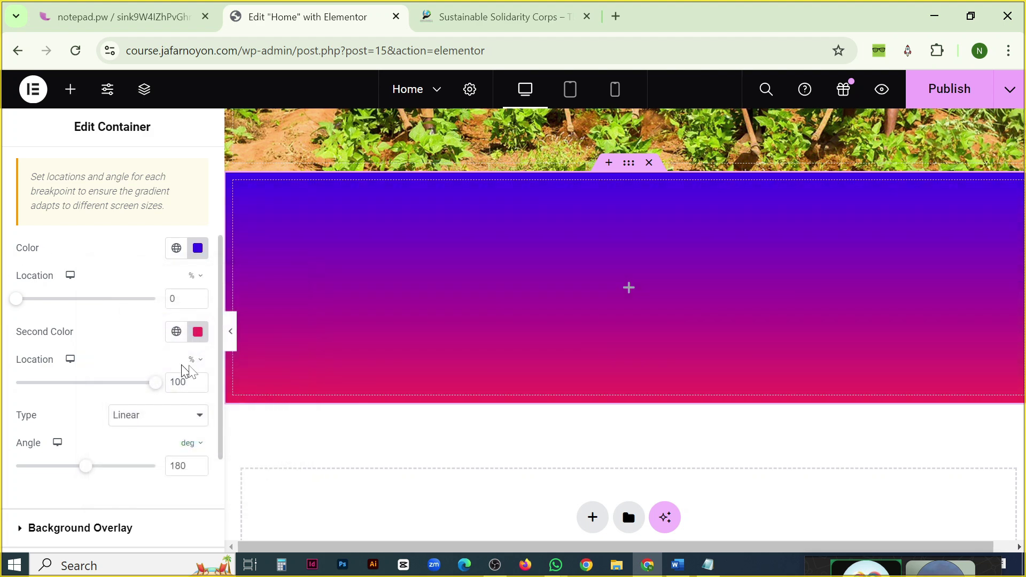
# Set the second gradient color of the duplicated container's background to a bright turquoise.
pyautogui.click(199, 332)
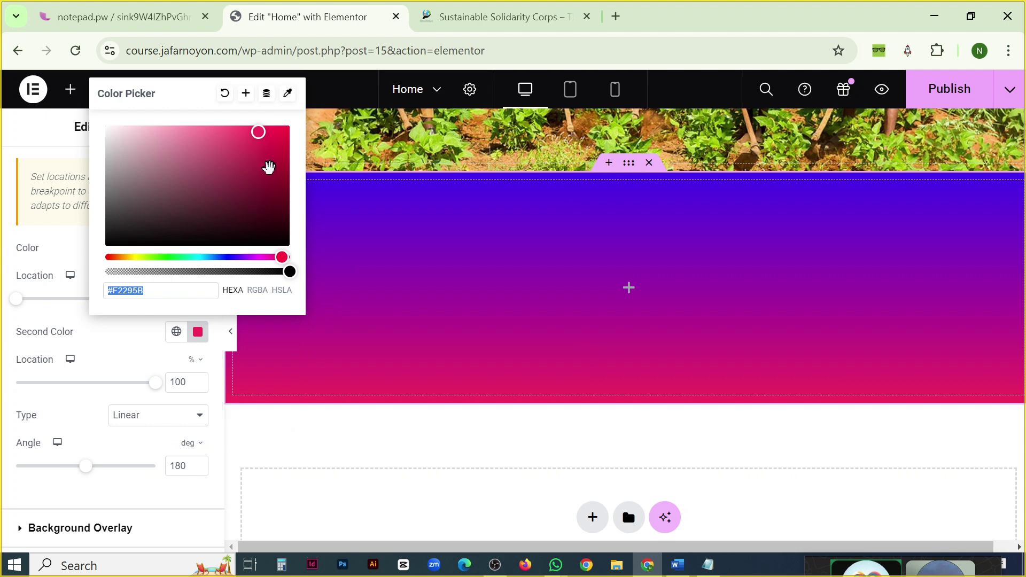
pyautogui.click(182, 258)
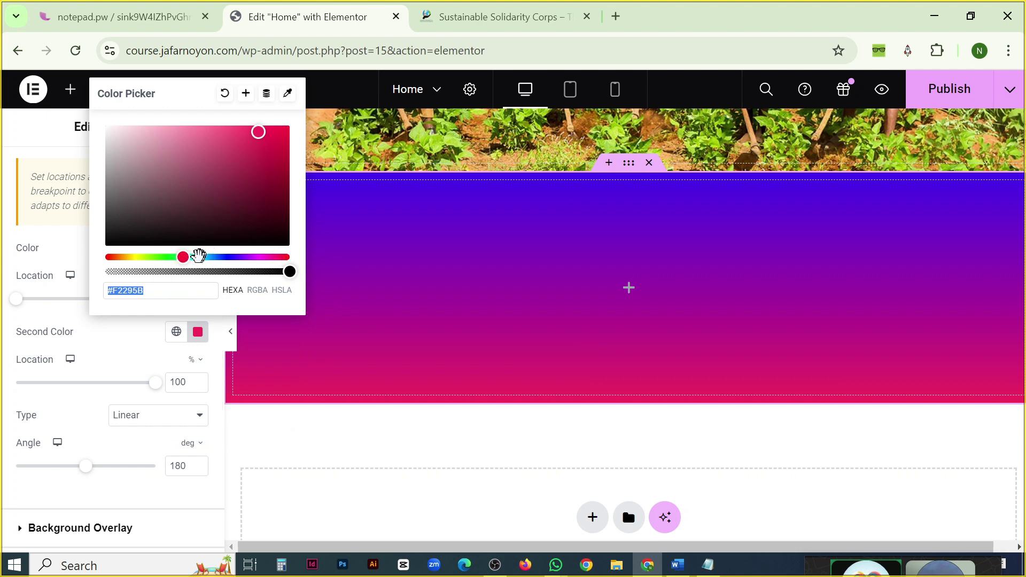
pyautogui.click(193, 257)
pyautogui.moveTo(257, 131)
pyautogui.mouseDown()
pyautogui.moveTo(277, 165)
pyautogui.moveTo(250, 140)
pyautogui.mouseUp()
pyautogui.click(4, 312)
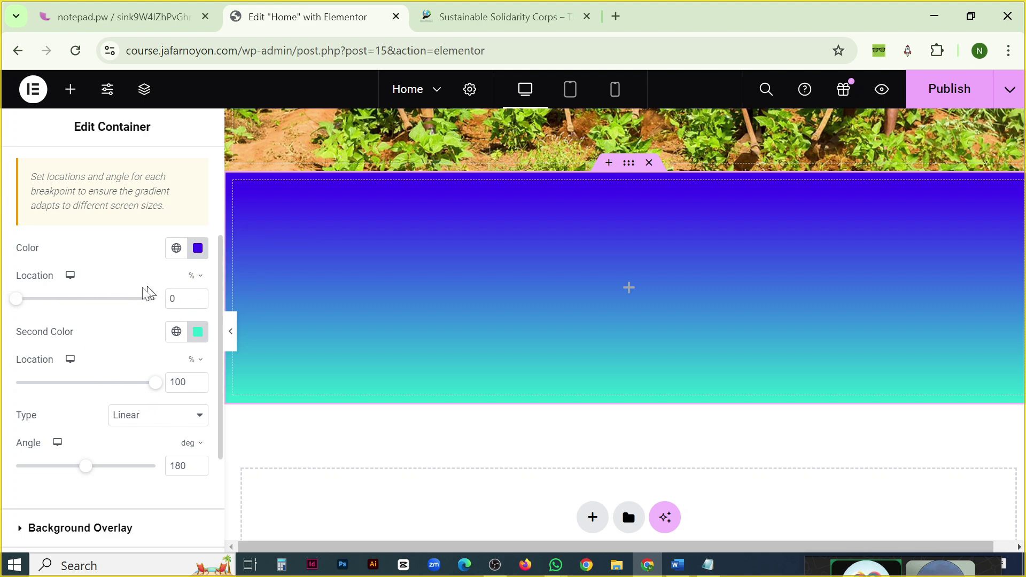
# Try the first gradient color's location at 100% and return it to 0%.
pyautogui.moveTo(19, 302); pyautogui.dragTo(238, 302)
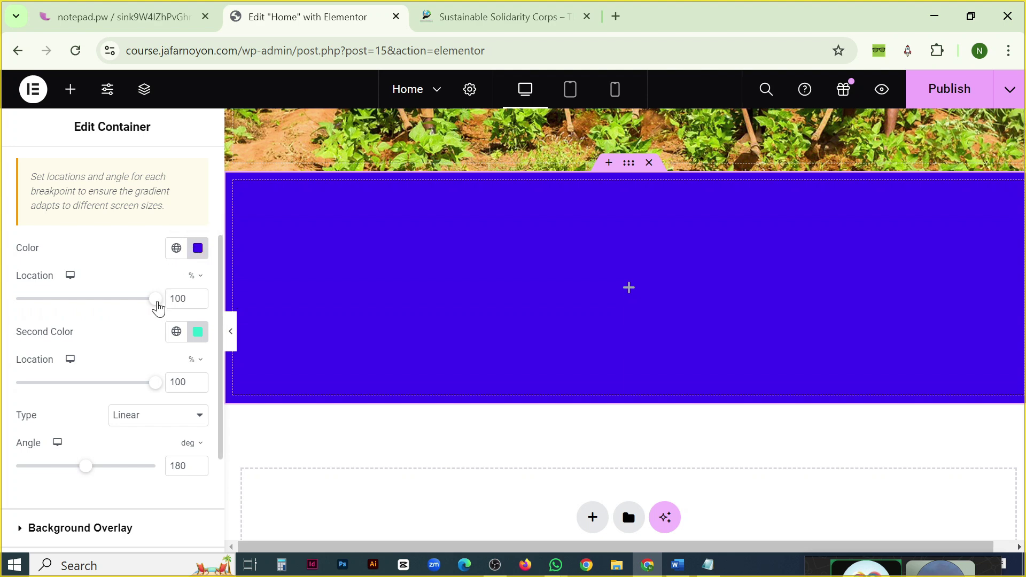
pyautogui.moveTo(158, 308)
pyautogui.mouseDown()
pyautogui.moveTo(126, 305)
pyautogui.moveTo(184, 298)
pyautogui.moveTo(154, 309)
pyautogui.mouseUp()
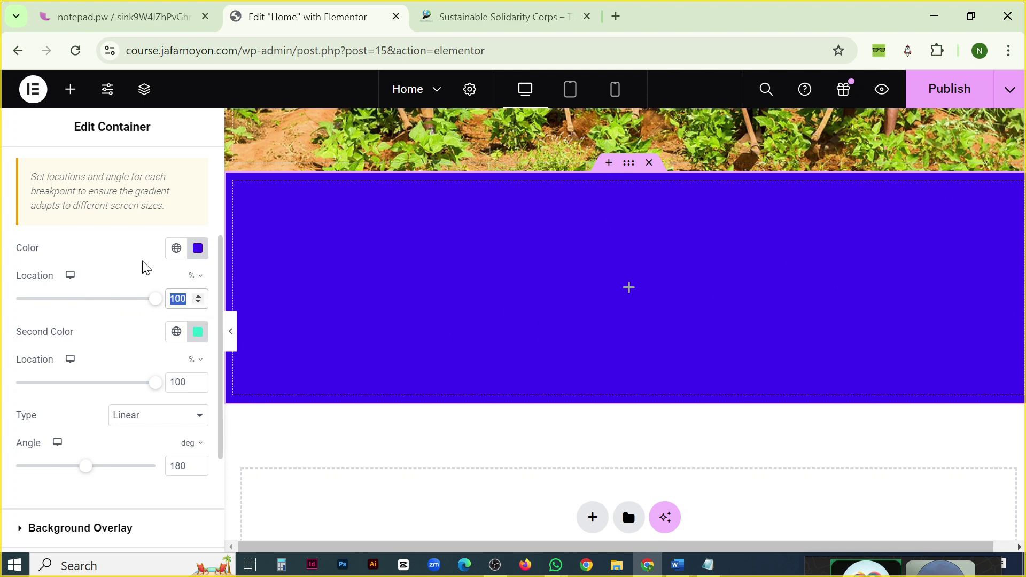
pyautogui.moveTo(159, 306); pyautogui.dragTo(2, 307)
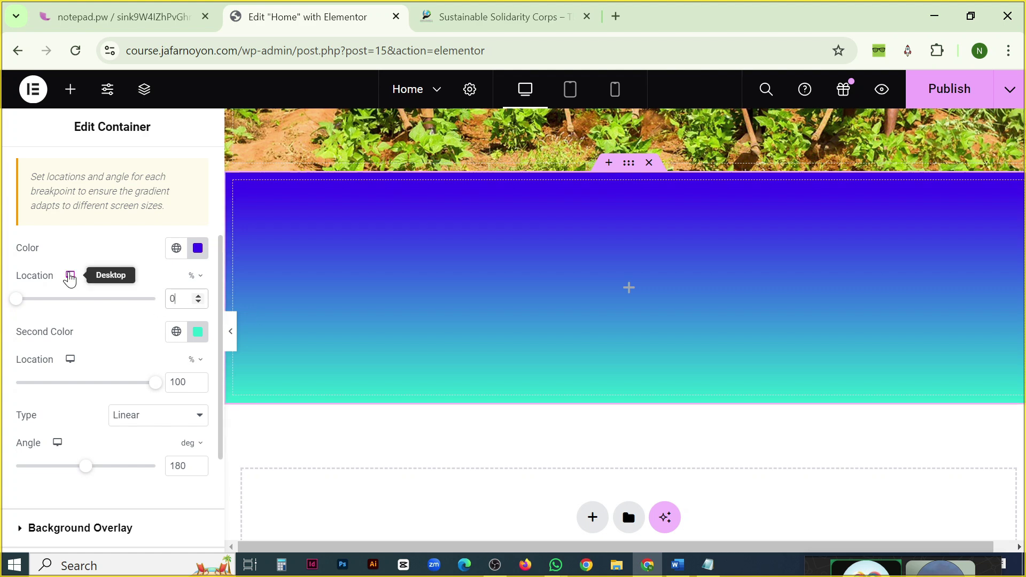
# Set the second gradient color's location to 0% and the first color's location to 53% for a hard split.
pyautogui.scroll(-2, 176, 372)
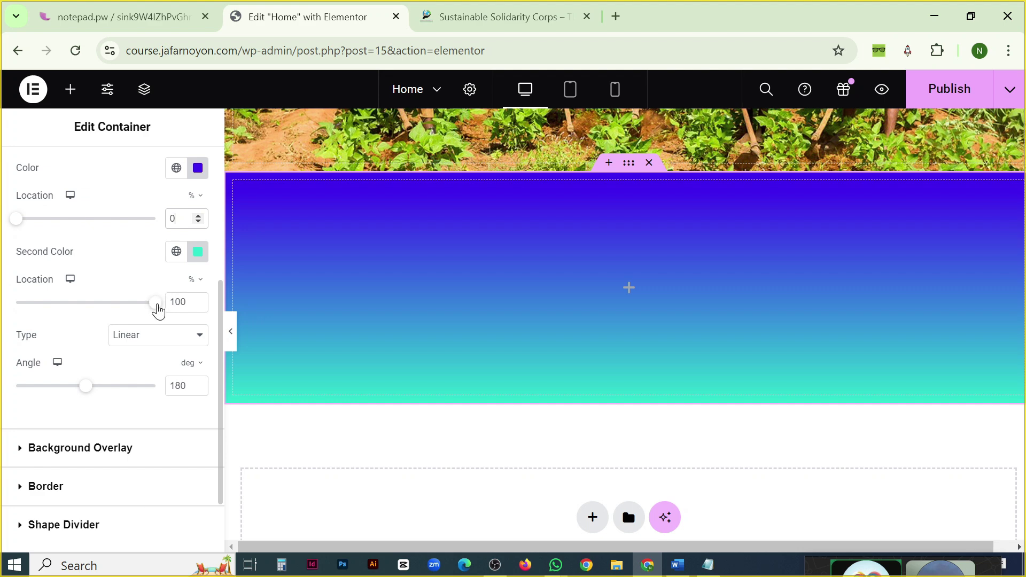
pyautogui.moveTo(187, 302); pyautogui.dragTo(2, 302)
pyautogui.click(154, 306)
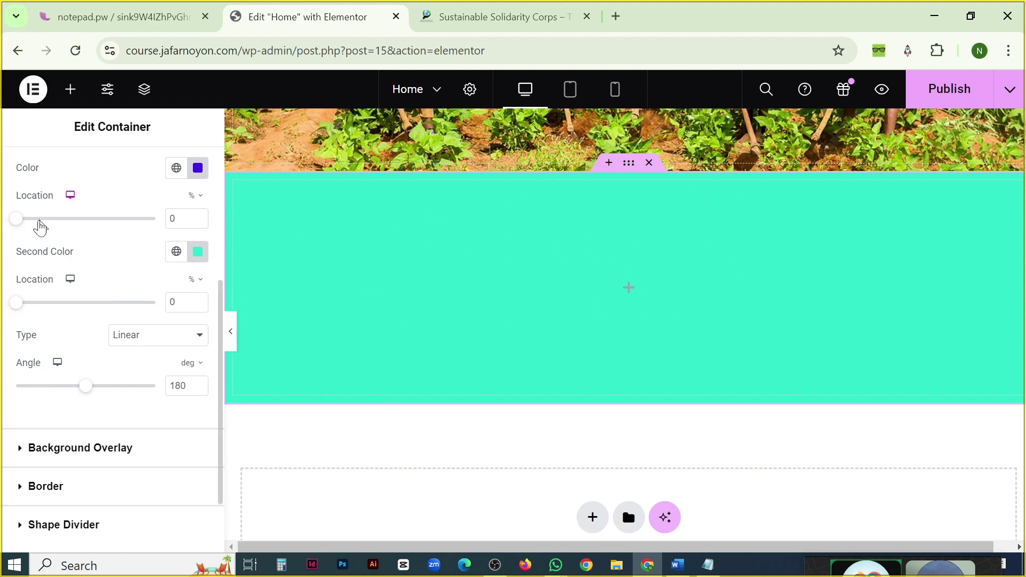
pyautogui.moveTo(17, 220); pyautogui.dragTo(89, 238)
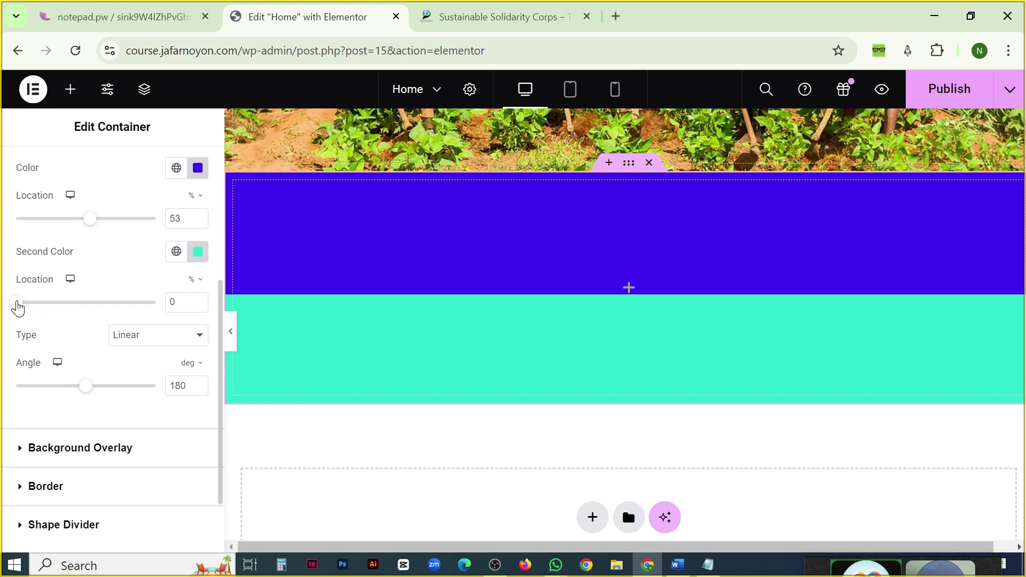
pyautogui.moveTo(14, 309)
pyautogui.mouseDown()
pyautogui.moveTo(98, 317)
pyautogui.moveTo(202, 304)
pyautogui.moveTo(3, 310)
pyautogui.mouseUp()
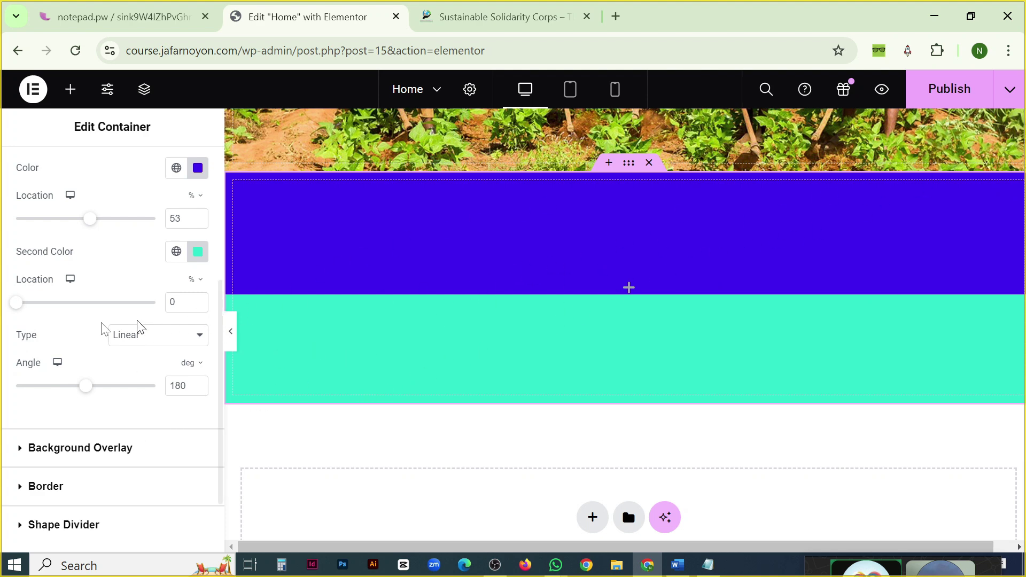
# Try the Radial gradient type on the container's background and return it to Linear.
pyautogui.click(177, 338)
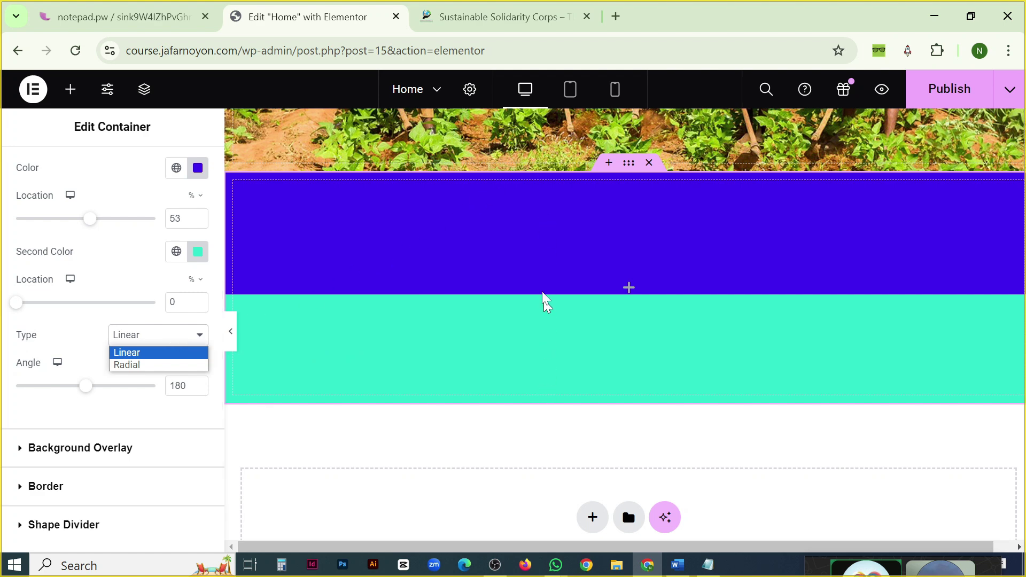
pyautogui.click(133, 366)
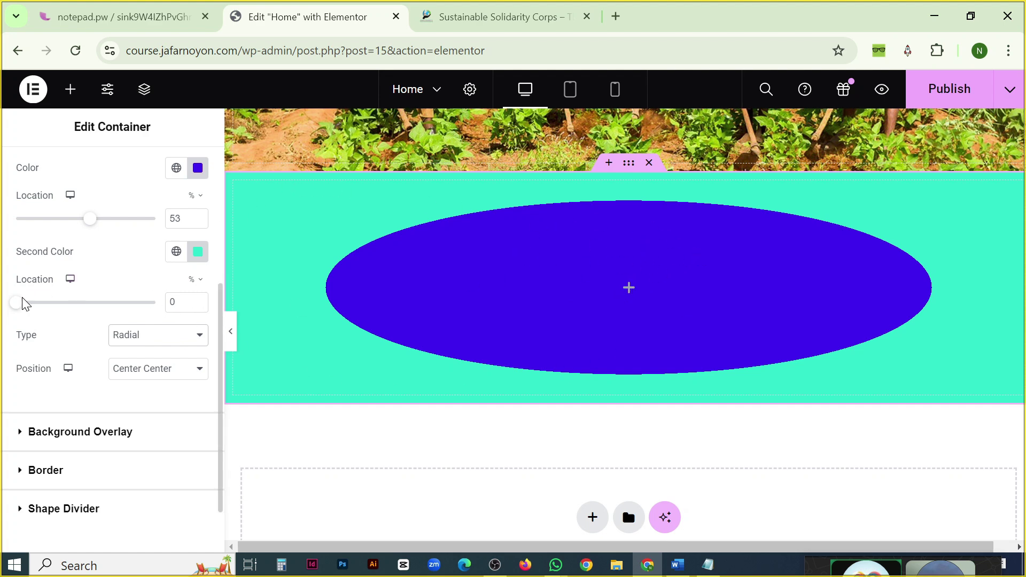
pyautogui.click(160, 337)
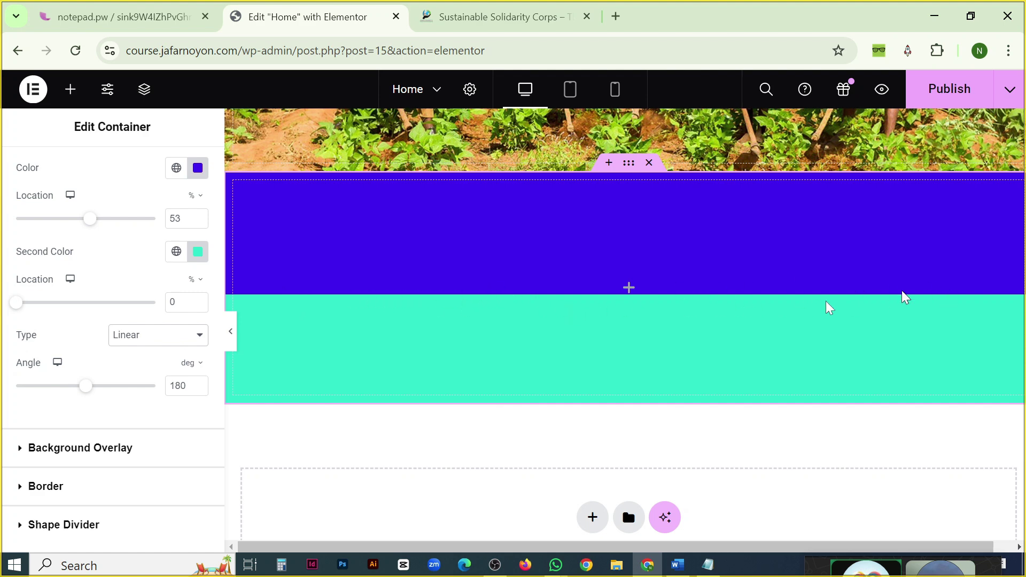
# Set the linear gradient's angle to 90 degrees, trying 64 degrees on the way.
pyautogui.moveTo(84, 387); pyautogui.dragTo(39, 393)
pyautogui.doubleClick(172, 386)
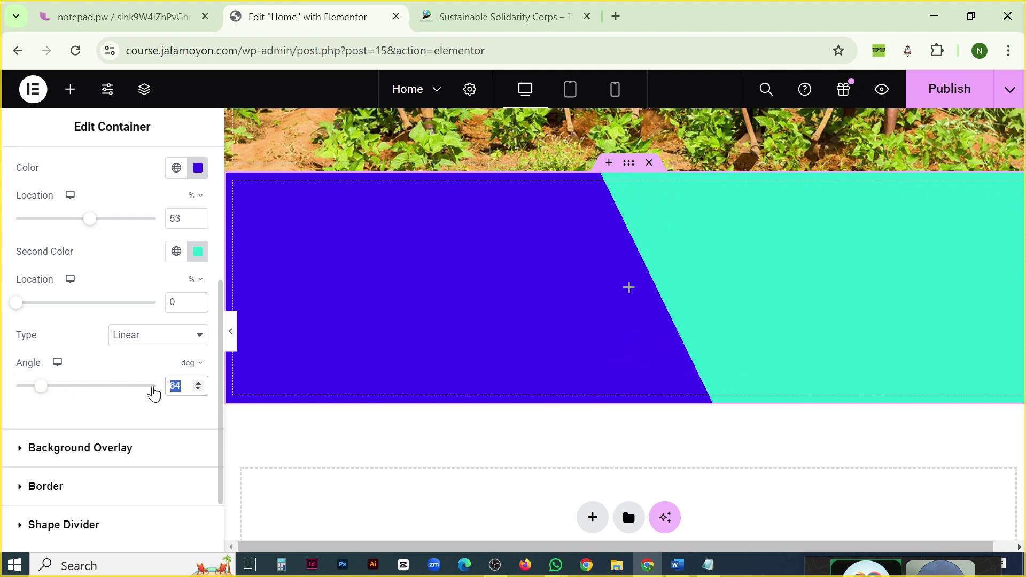
pyautogui.write('90')
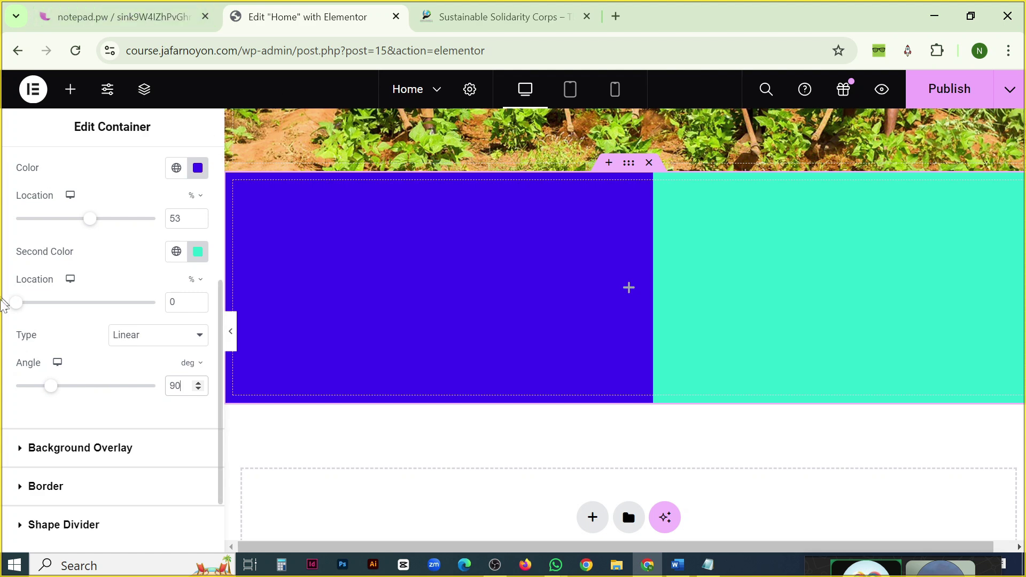
# Set the linear gradient's angle to 130 degrees, trying 131 degrees as well.
pyautogui.moveTo(50, 391)
pyautogui.mouseDown()
pyautogui.moveTo(75, 391)
pyautogui.moveTo(62, 394)
pyautogui.mouseUp()
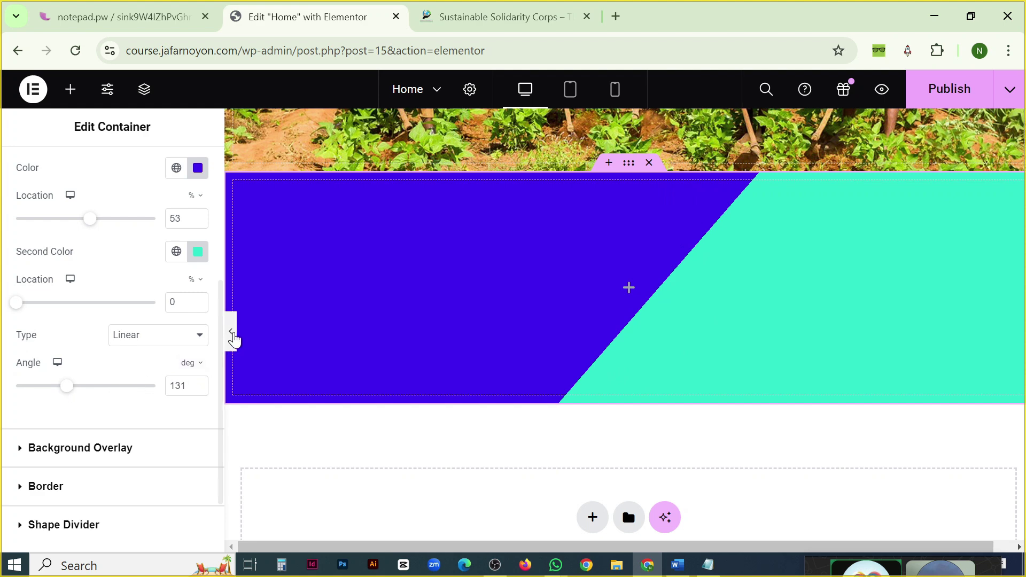
pyautogui.scroll(-2, 823, 305)
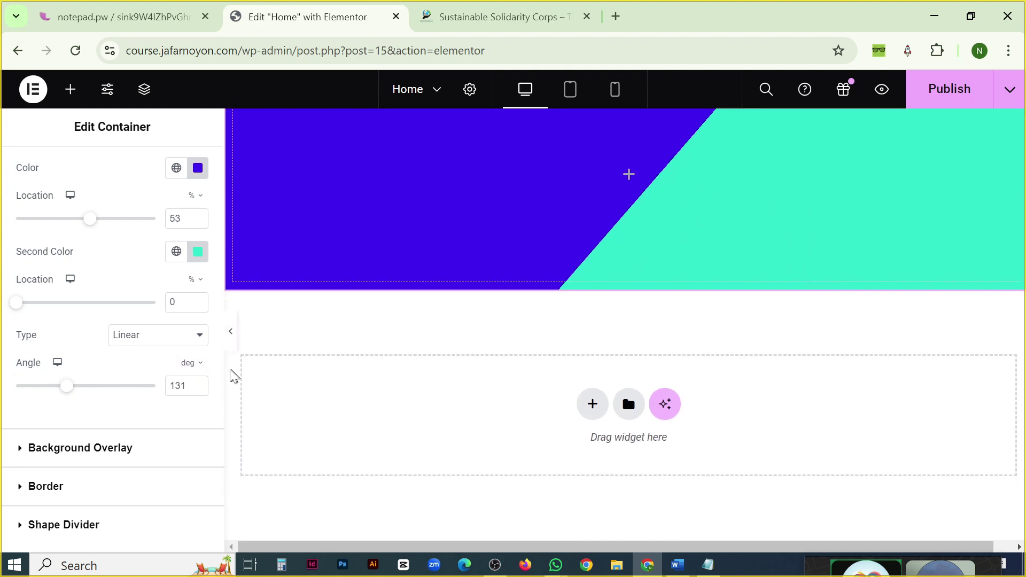
pyautogui.click(200, 392)
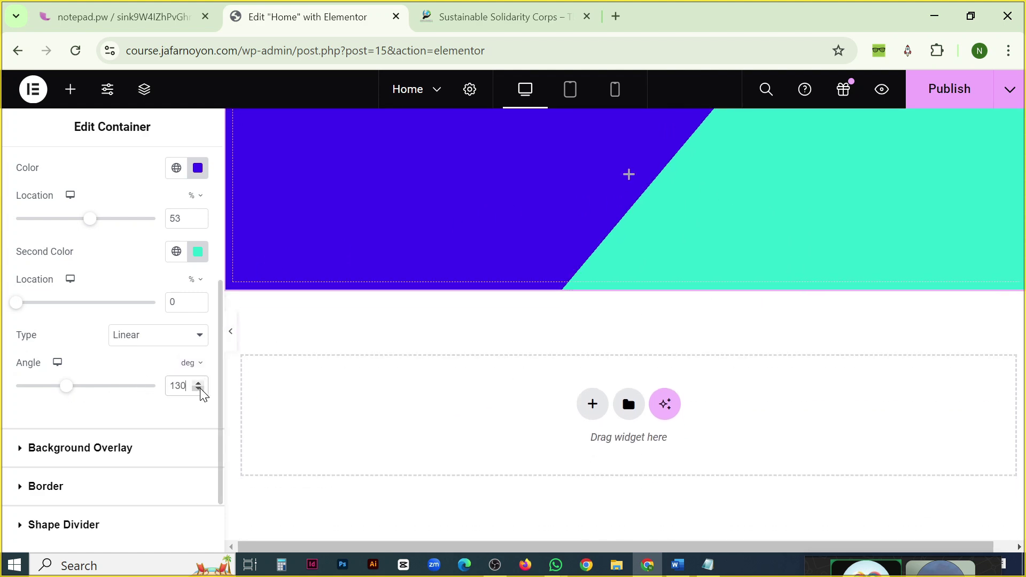
pyautogui.click(199, 384)
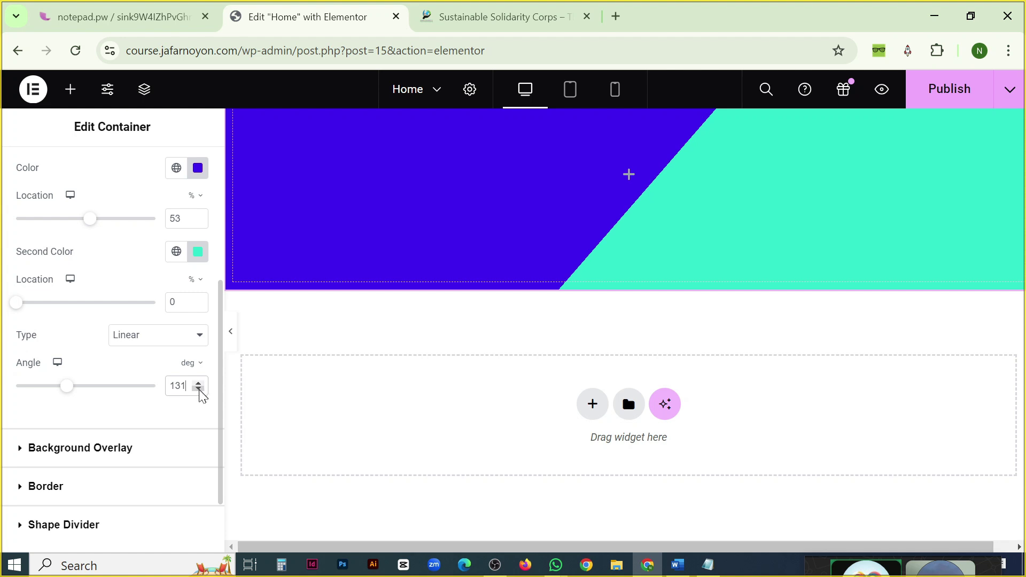
pyautogui.moveTo(199, 390); pyautogui.dragTo(159, 399)
pyautogui.write('130')
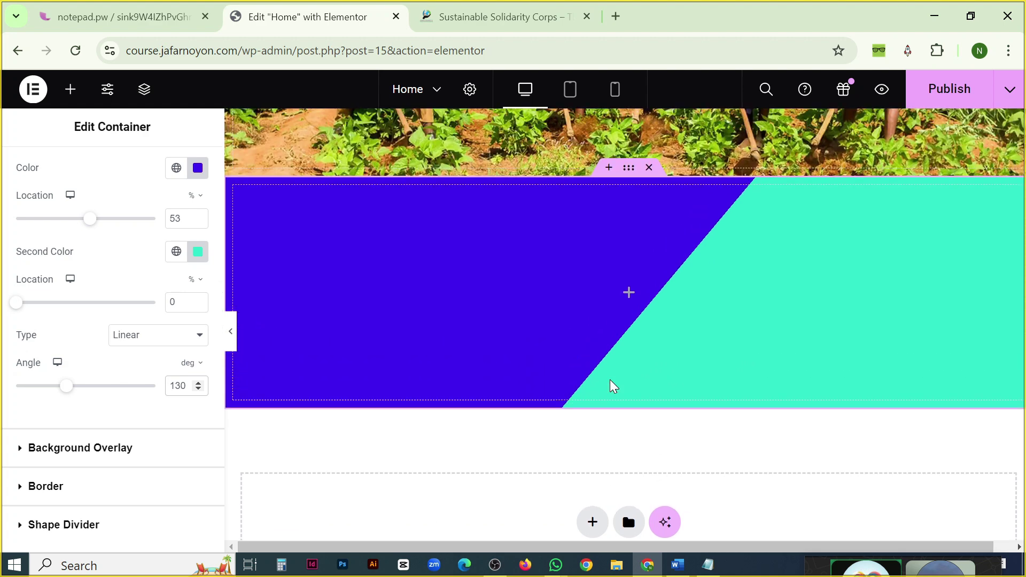
# Try a negative gradient angle of -130 degrees and restore it to 130 degrees.
pyautogui.scroll(3, 610, 379)
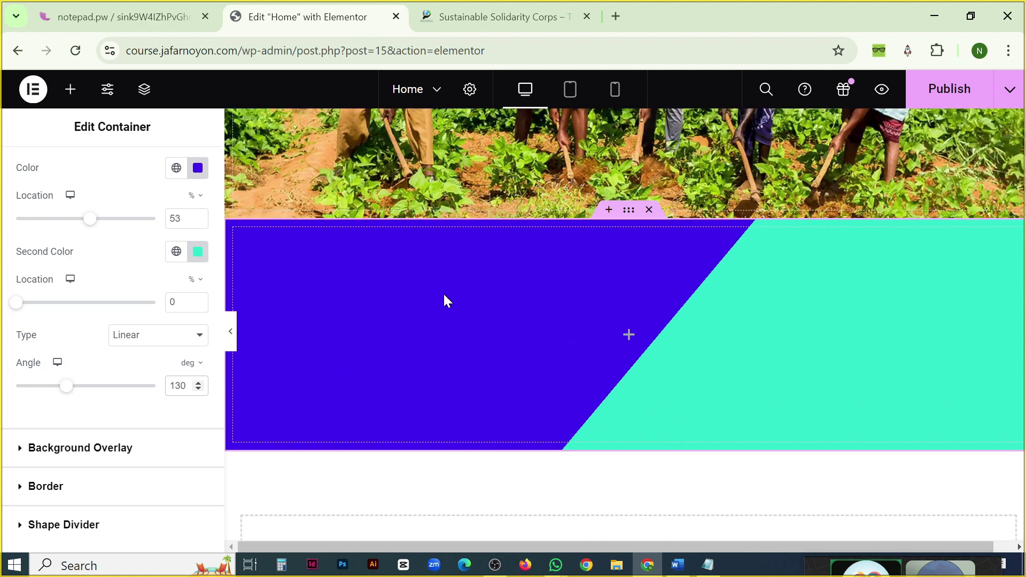
pyautogui.write('-')
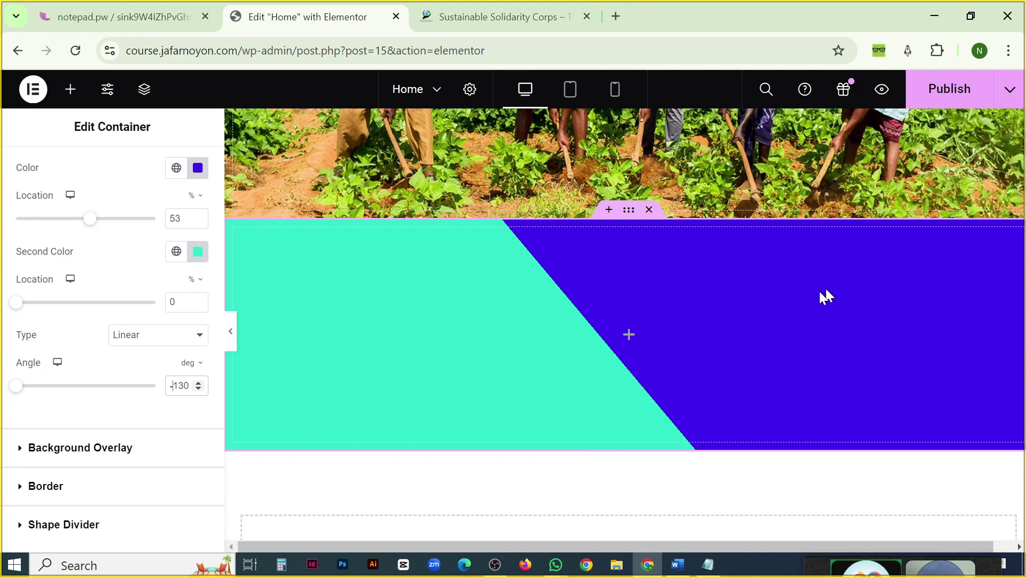
pyautogui.press('BackSpace')
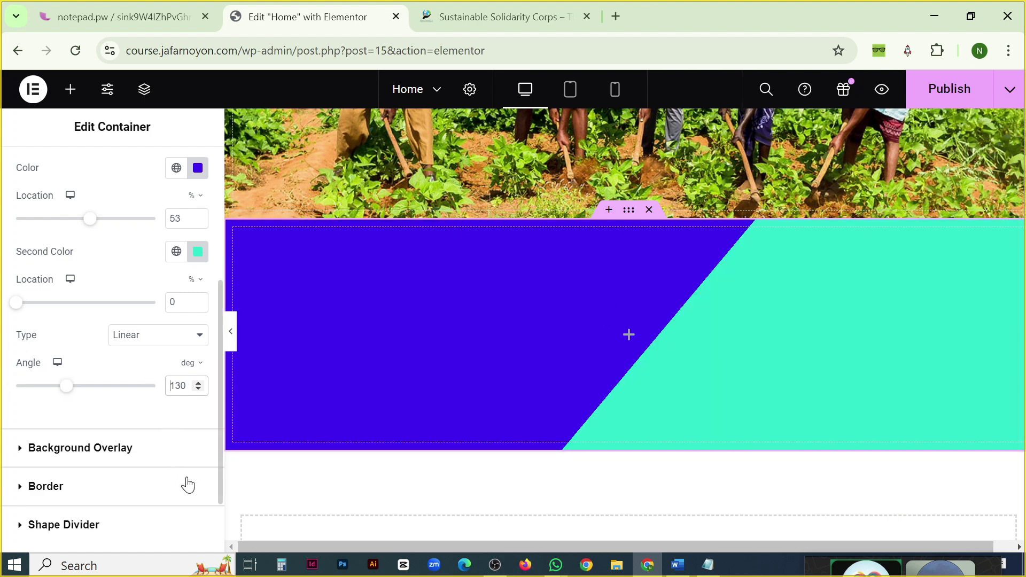
# Review the container's gradient background settings, from background type through colors and locations to gradient type and angle.
pyautogui.scroll(2, 199, 398)
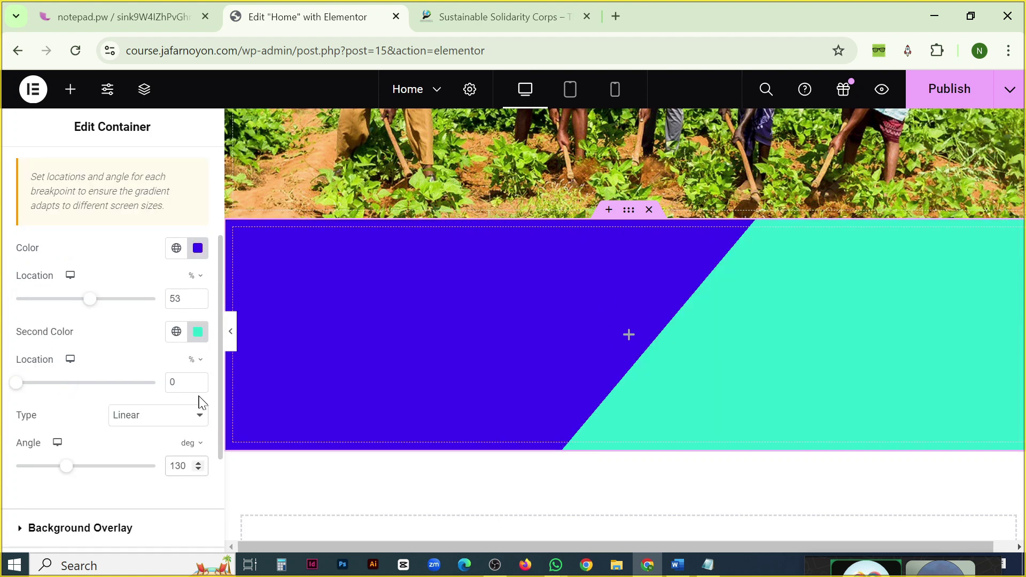
pyautogui.scroll(1, 769, 329)
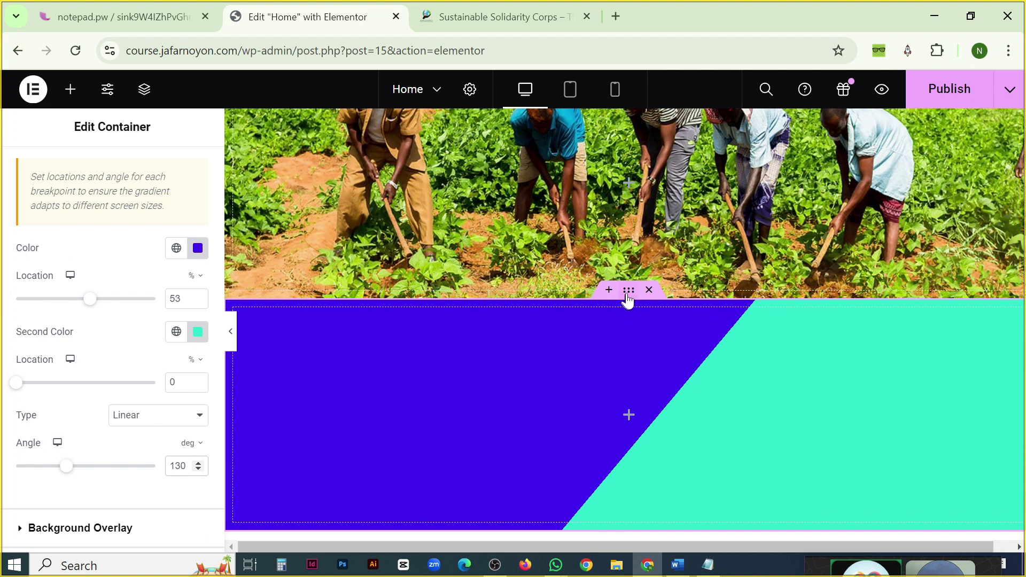
pyautogui.scroll(3, 9, 307)
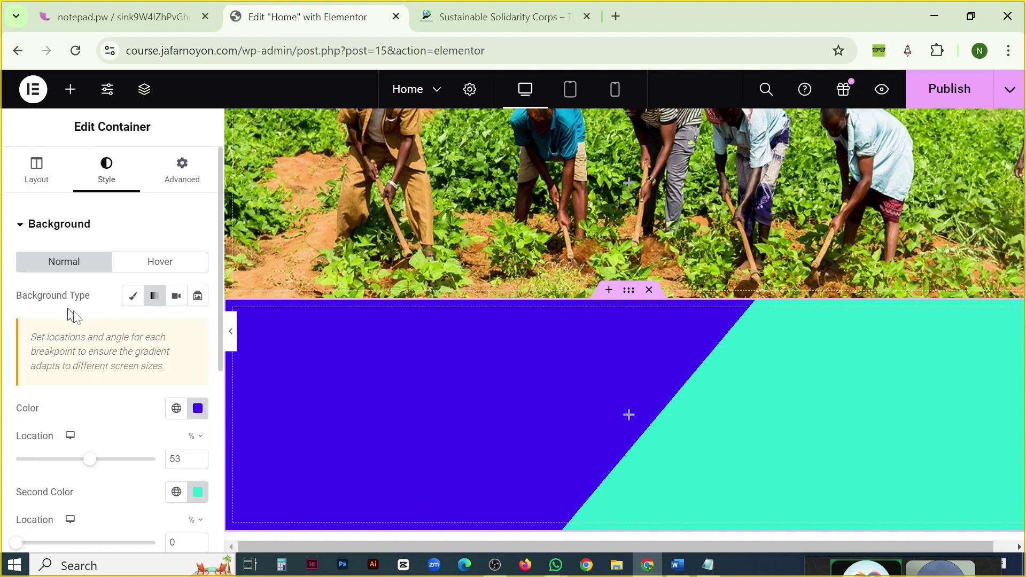
pyautogui.scroll(-1, 700, 357)
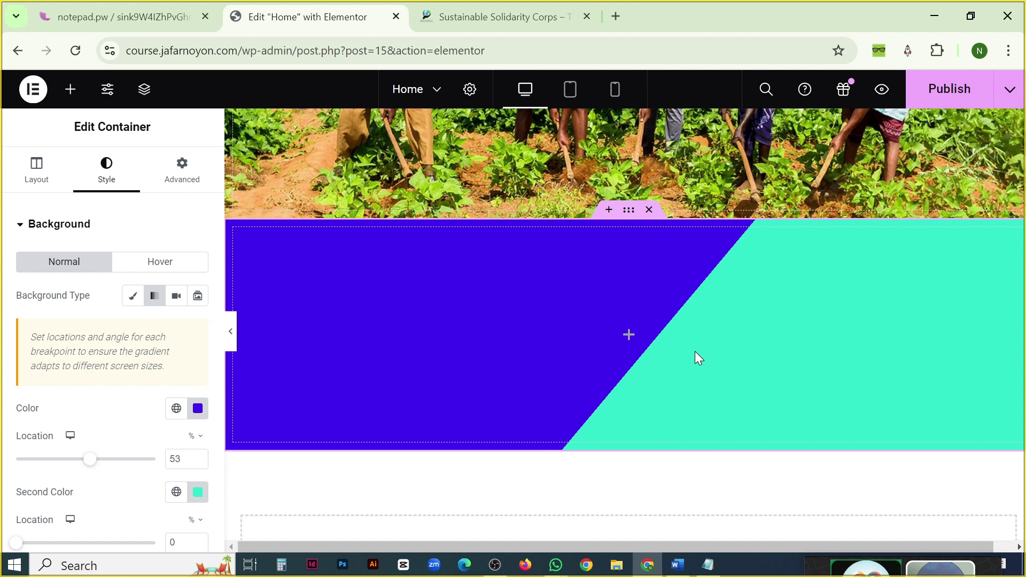
pyautogui.scroll(-6, 177, 386)
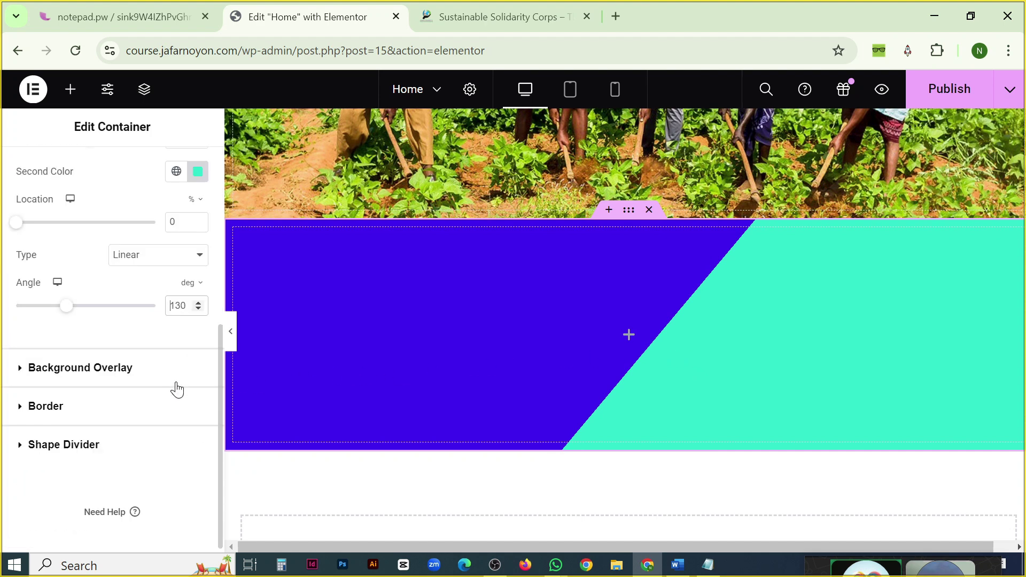
pyautogui.scroll(2, 178, 389)
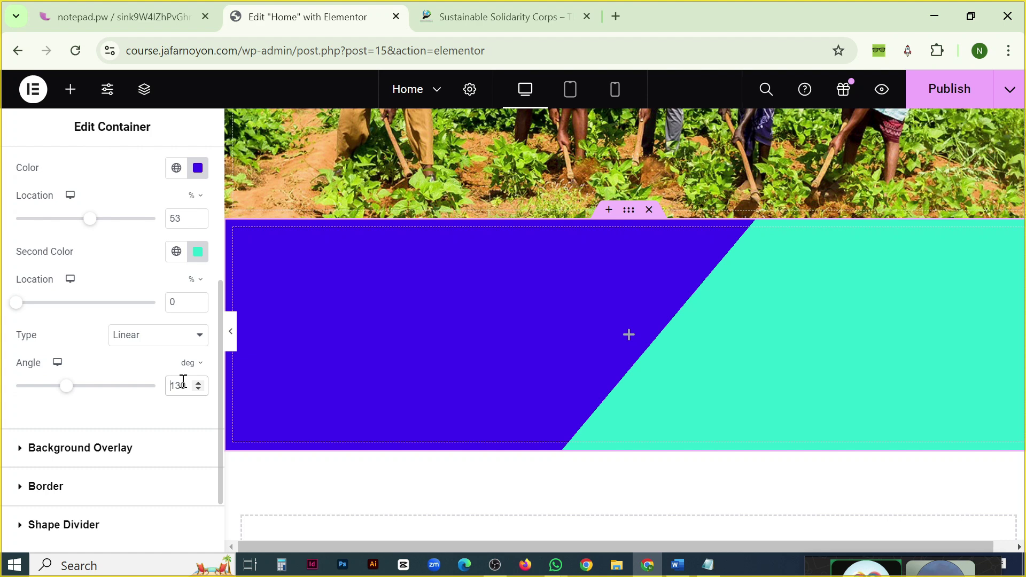
pyautogui.scroll(5, 183, 381)
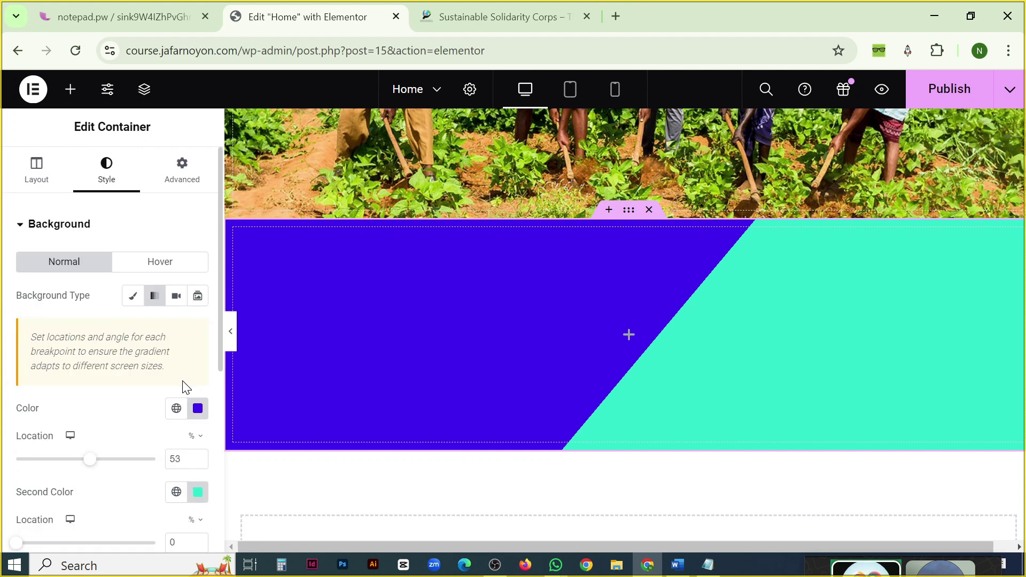
pyautogui.scroll(-3, 186, 387)
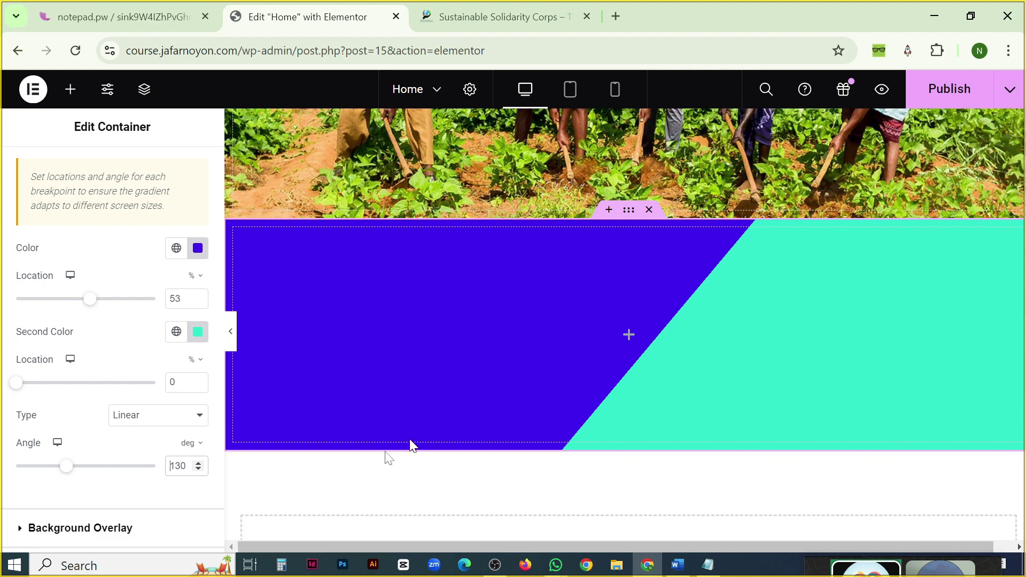
pyautogui.scroll(-2, 213, 443)
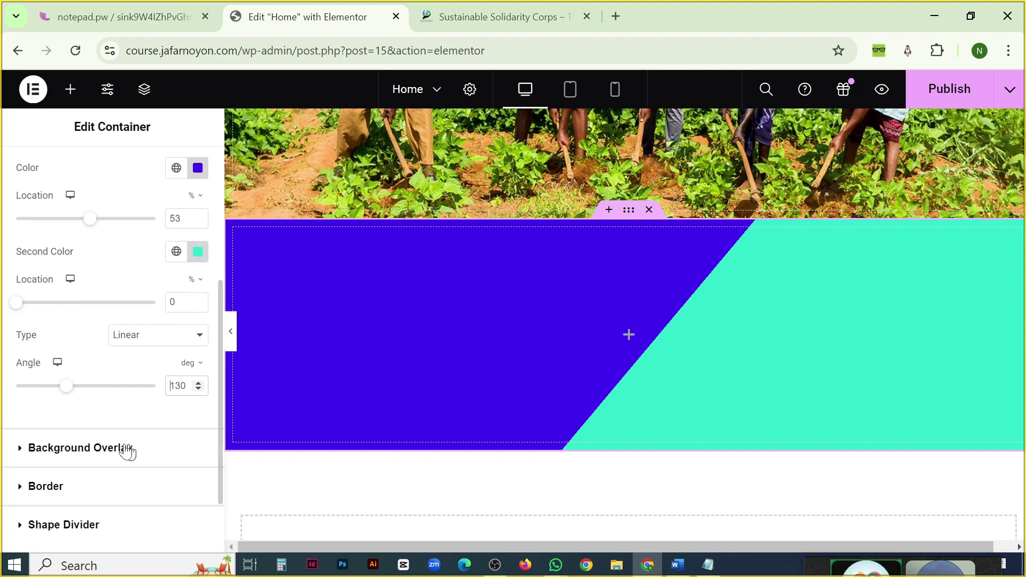
# Switch the gradient container's background type to Classic.
pyautogui.scroll(6, 498, 405)
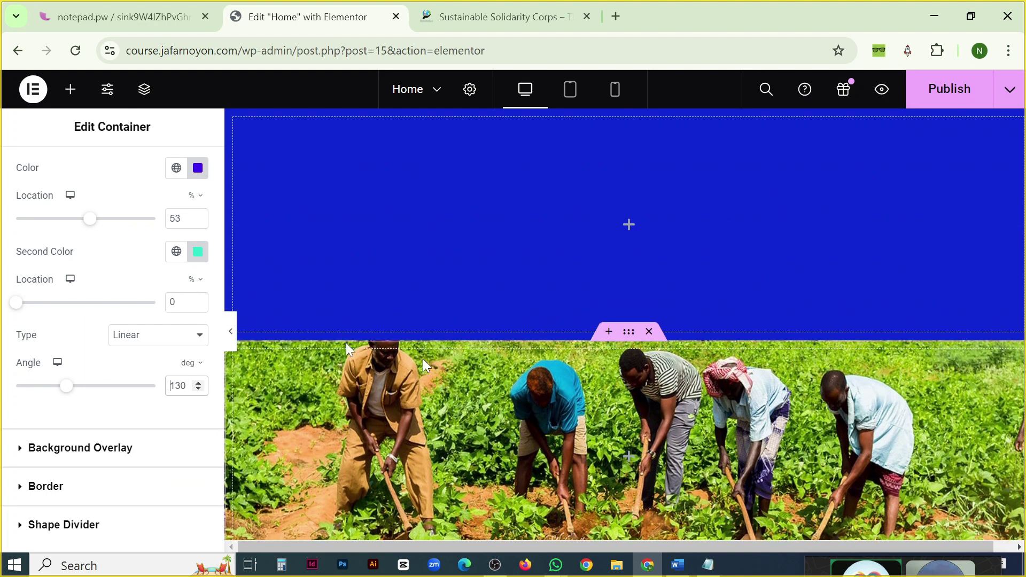
pyautogui.scroll(4, 134, 287)
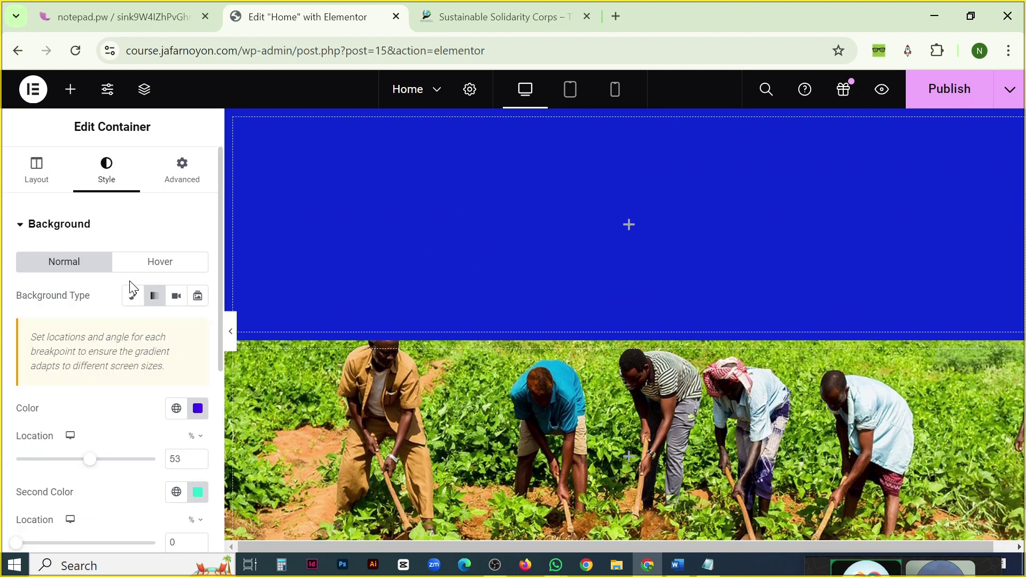
pyautogui.click(132, 309)
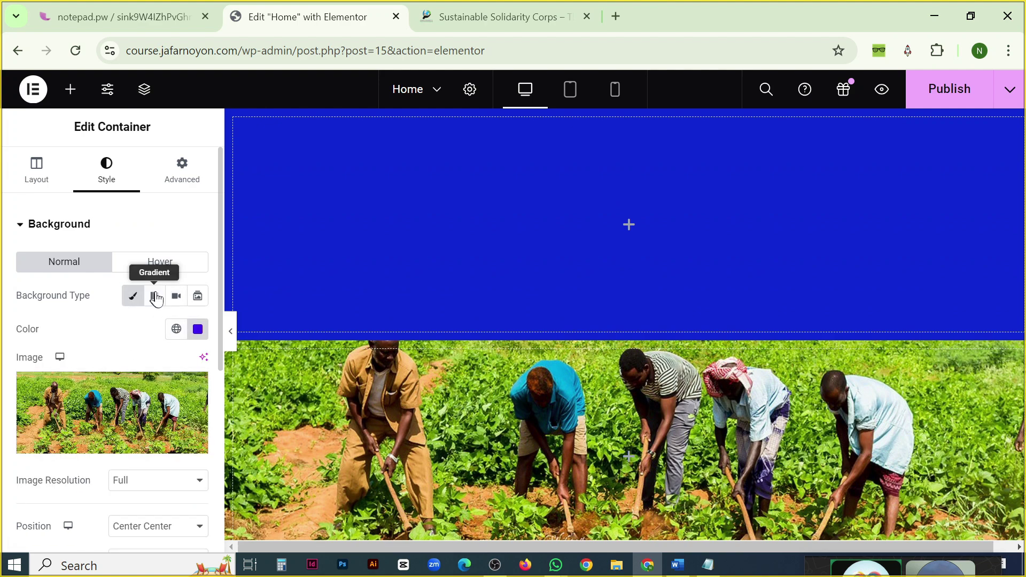
# Switch the container's background type back to Gradient and review its color, location, type and angle settings.
pyautogui.click(155, 298)
pyautogui.scroll(-1, 157, 351)
pyautogui.scroll(-3, 157, 351)
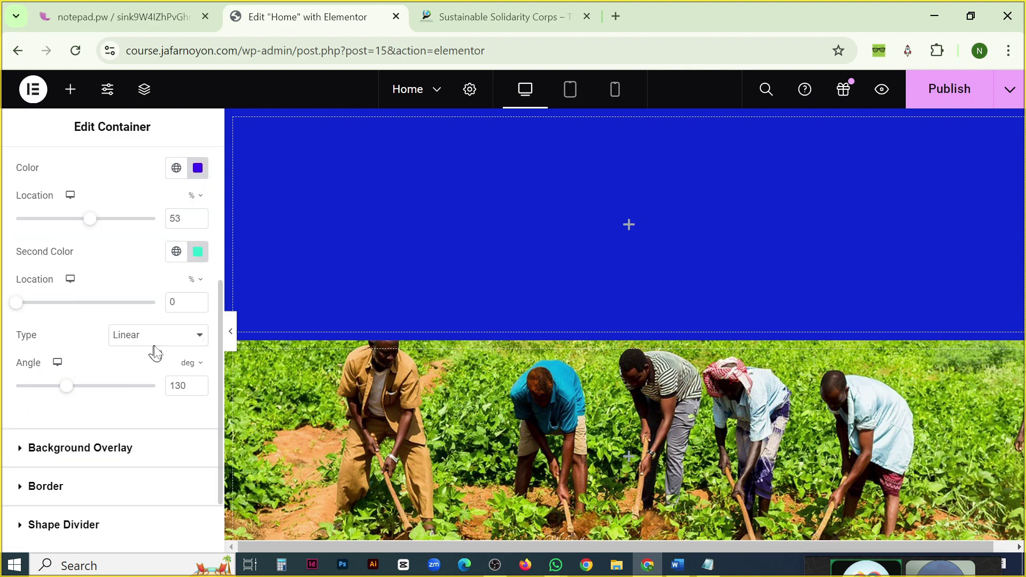
pyautogui.scroll(1, 155, 350)
pyautogui.scroll(-1, 155, 350)
pyautogui.scroll(4, 155, 351)
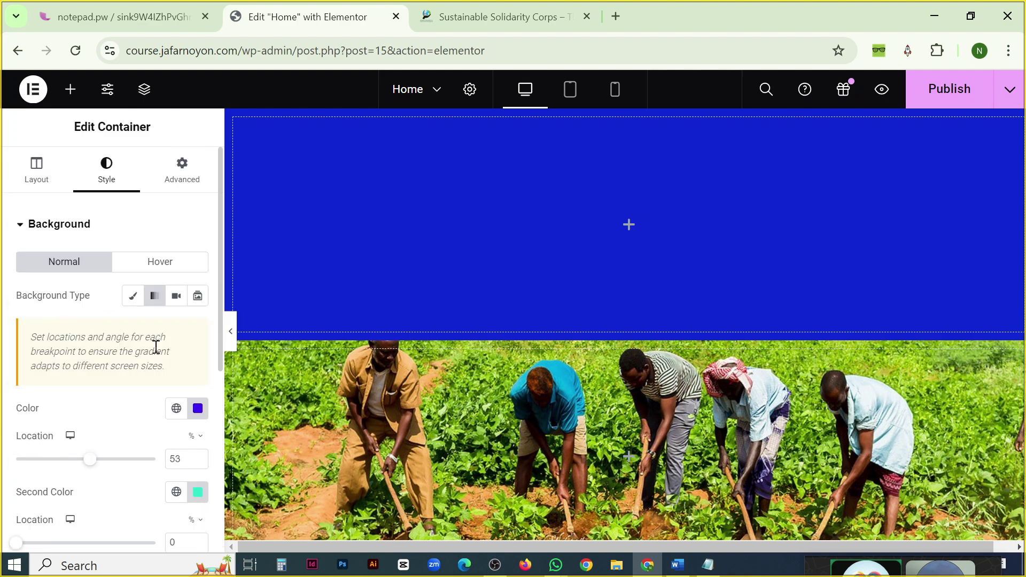
pyautogui.rightClick(155, 348)
pyautogui.press('Escape')
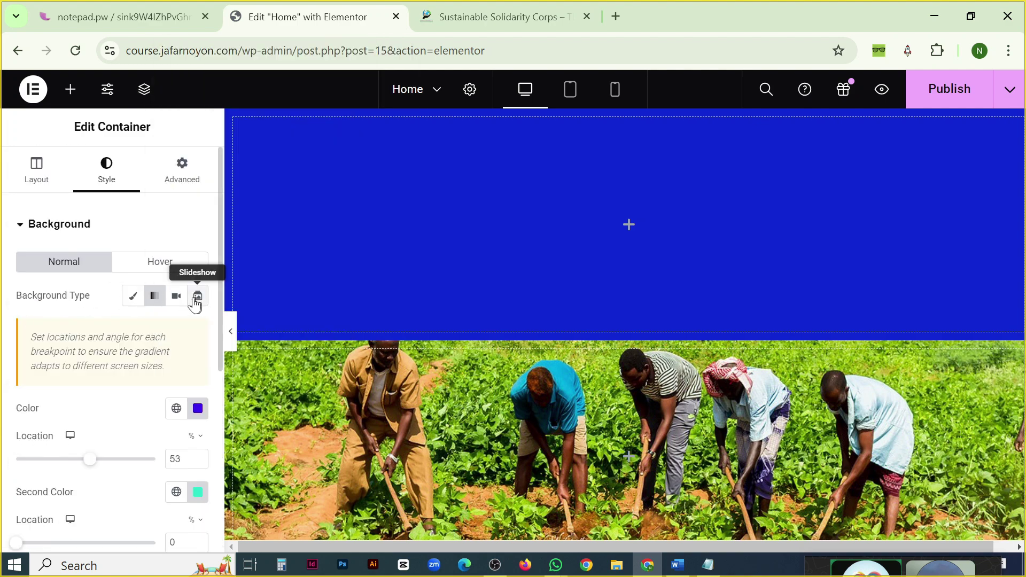
# Duplicate the blue and turquoise gradient container below the farming photo.
pyautogui.scroll(-8, 552, 300)
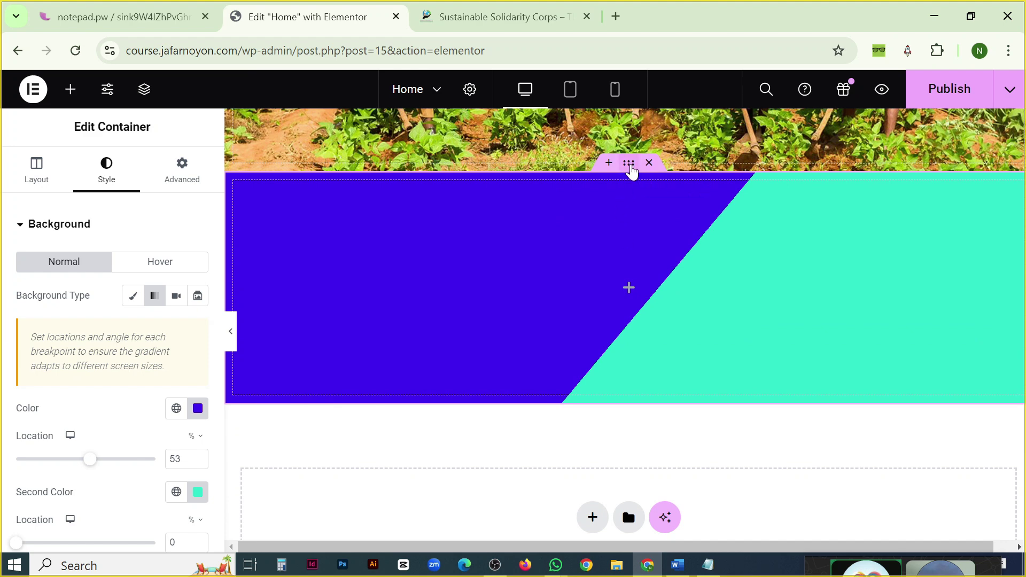
pyautogui.rightClick(631, 170)
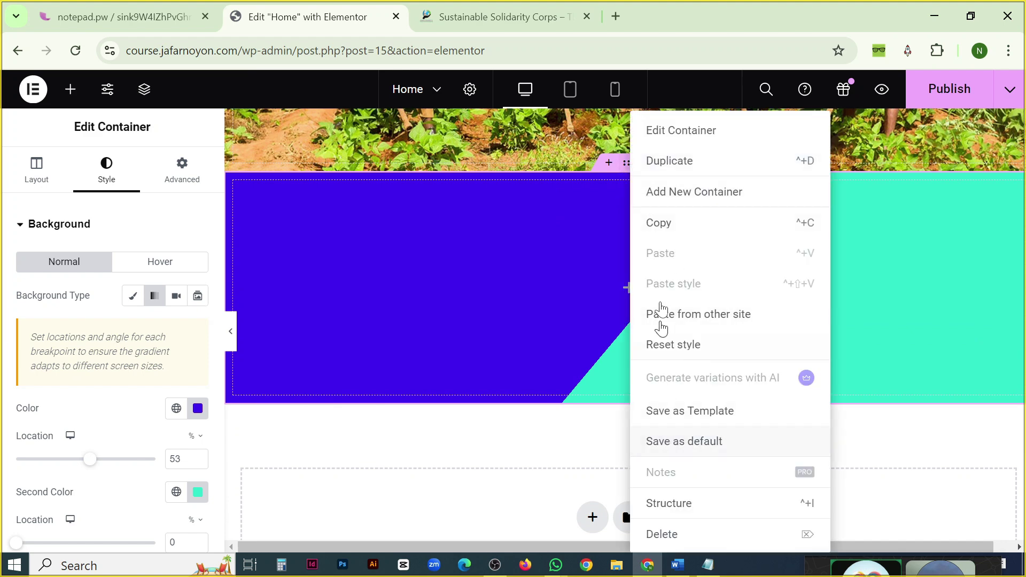
pyautogui.click(664, 161)
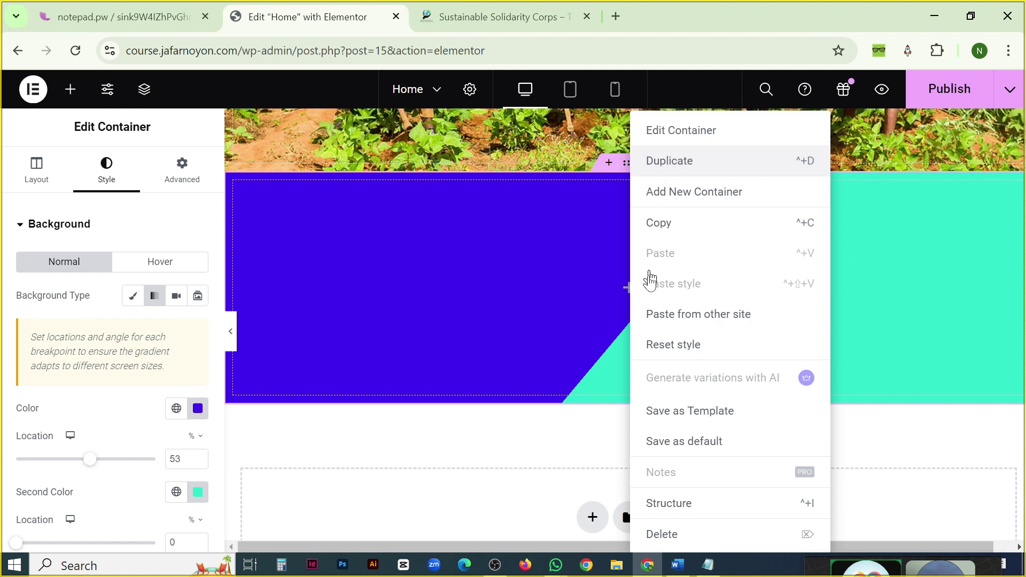
pyautogui.scroll(-3, 612, 332)
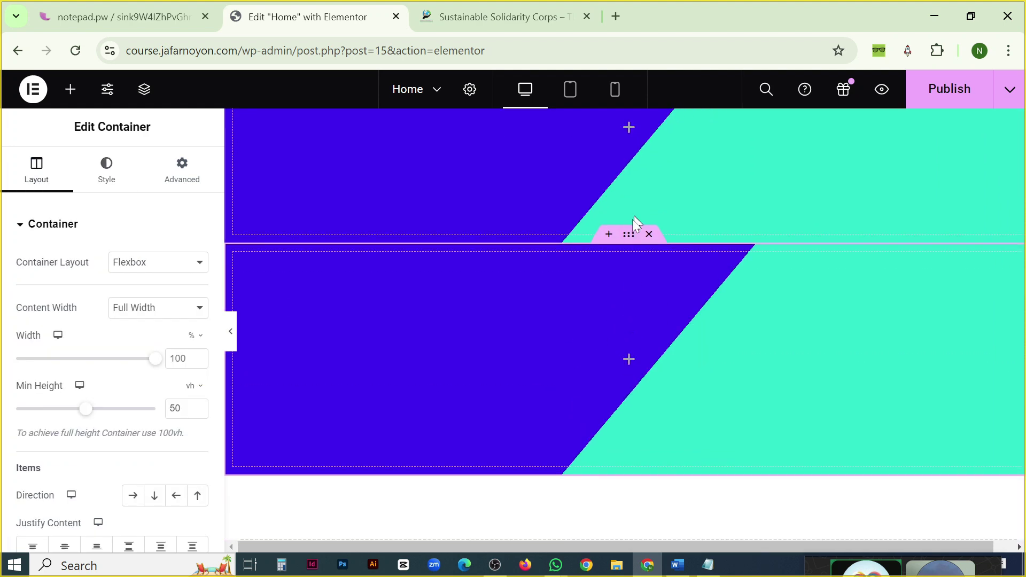
# Set the duplicated container's background type to Video.
pyautogui.click(107, 173)
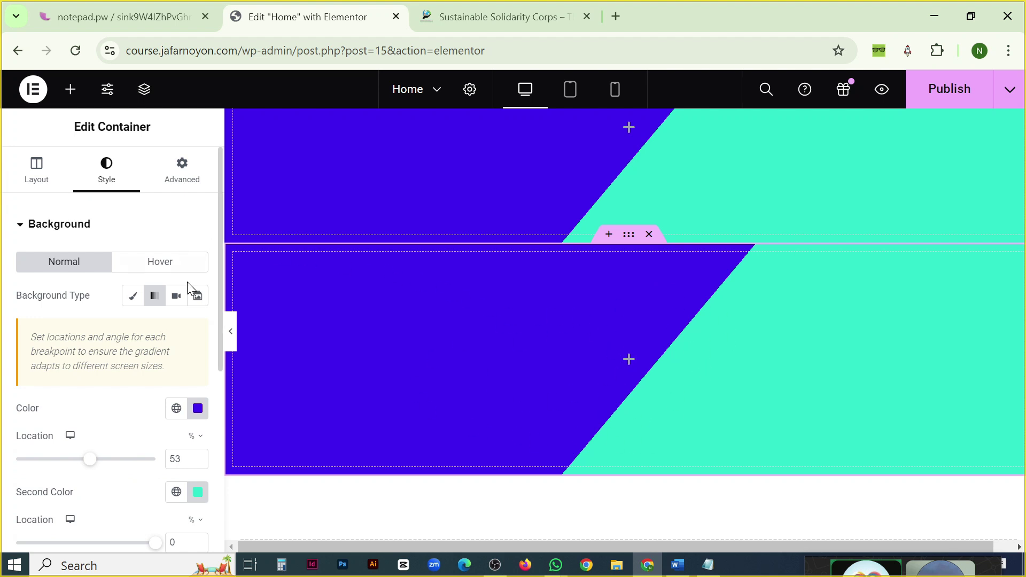
pyautogui.click(177, 297)
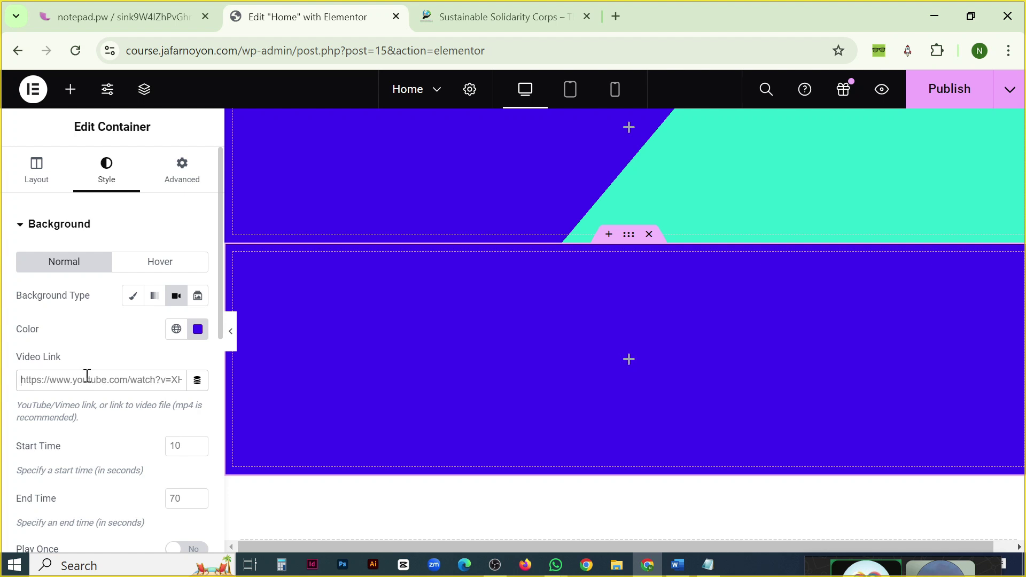
pyautogui.scroll(-3, 122, 441)
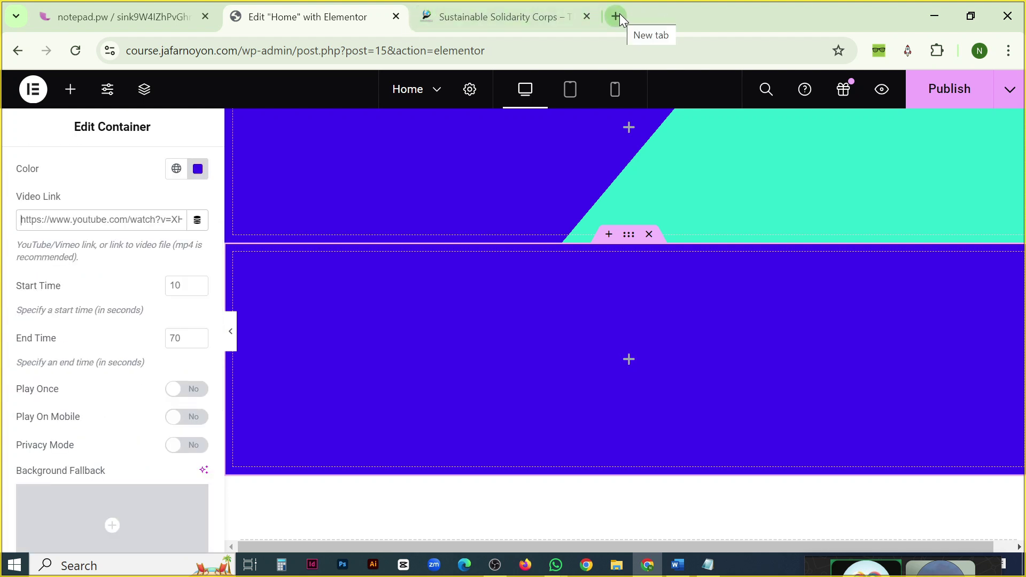
# Switch to WhatsApp and copy the YouTube link posted below "Previous video deleted , new link here" in the WordPress group chat.
pyautogui.click(564, 570)
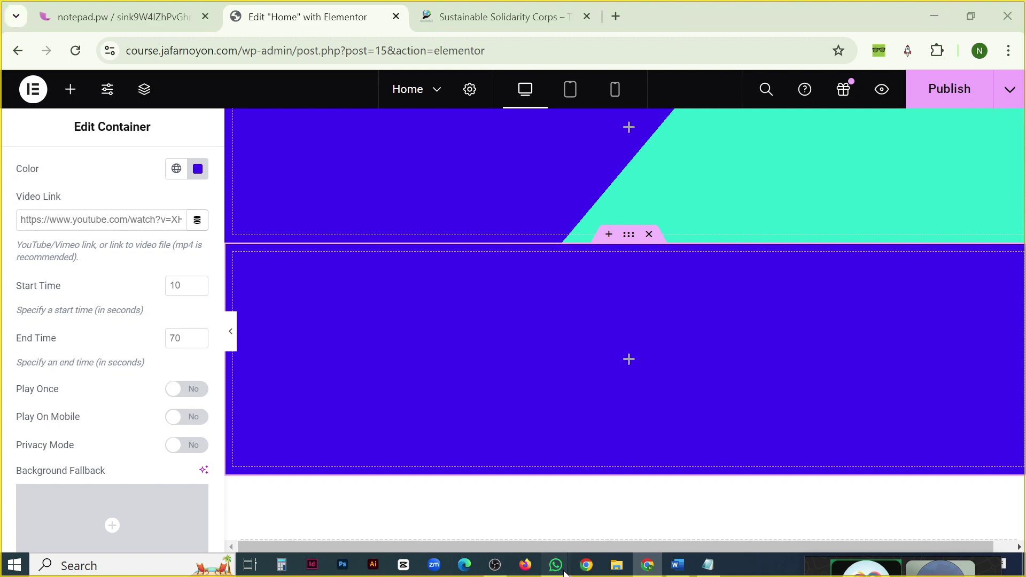
pyautogui.click(558, 510)
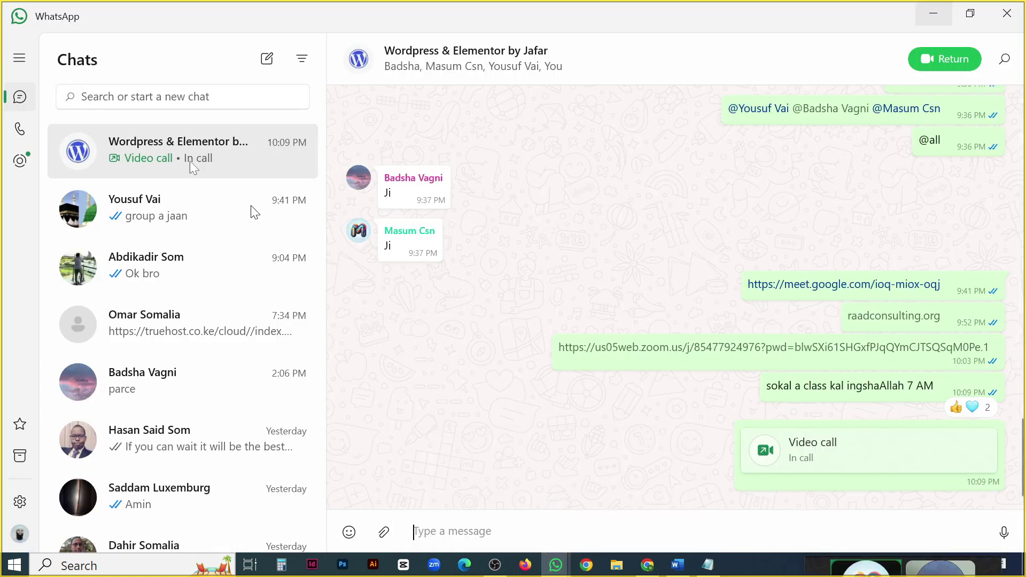
pyautogui.scroll(1, 910, 393)
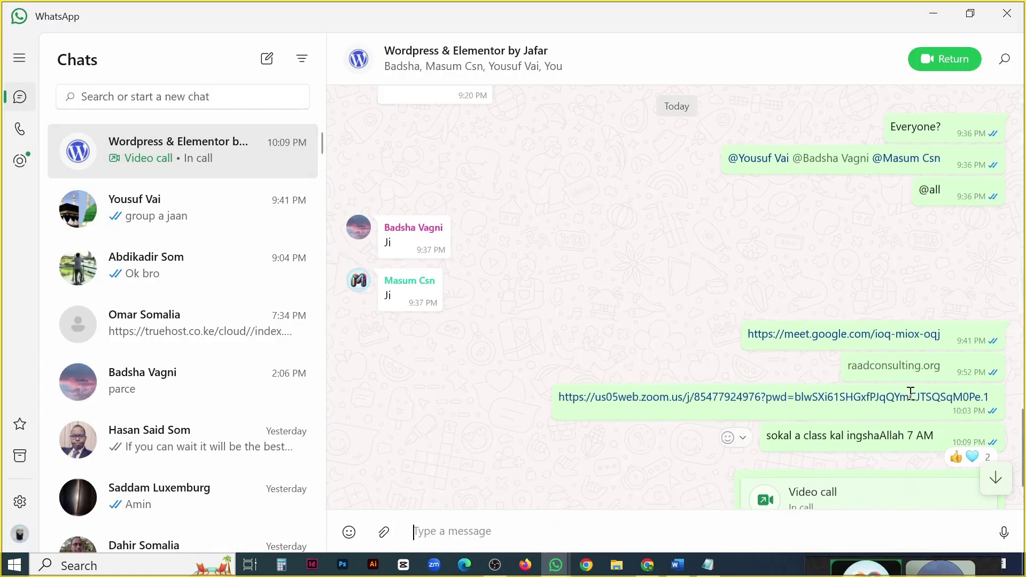
pyautogui.scroll(15, 911, 393)
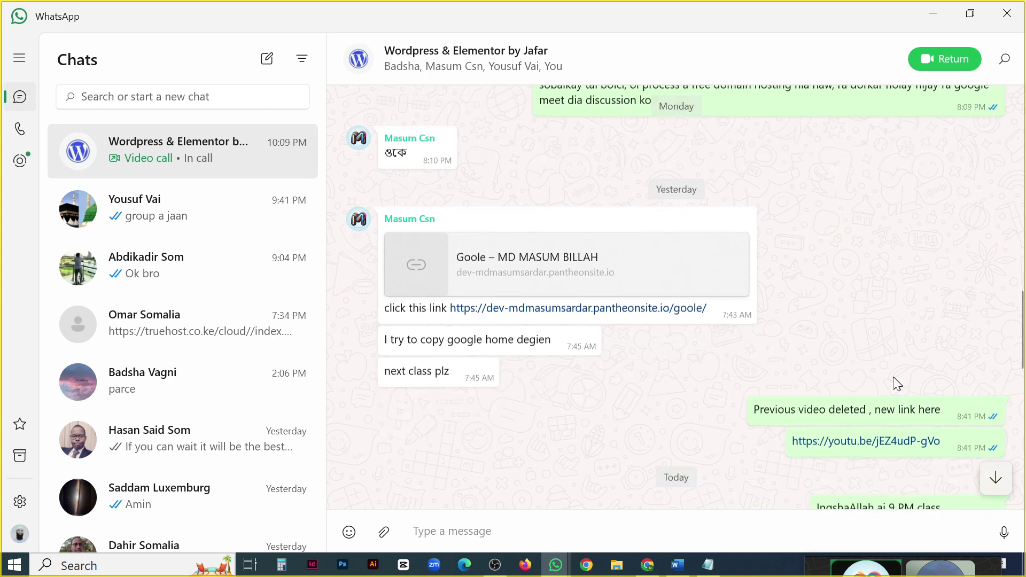
pyautogui.rightClick(865, 439)
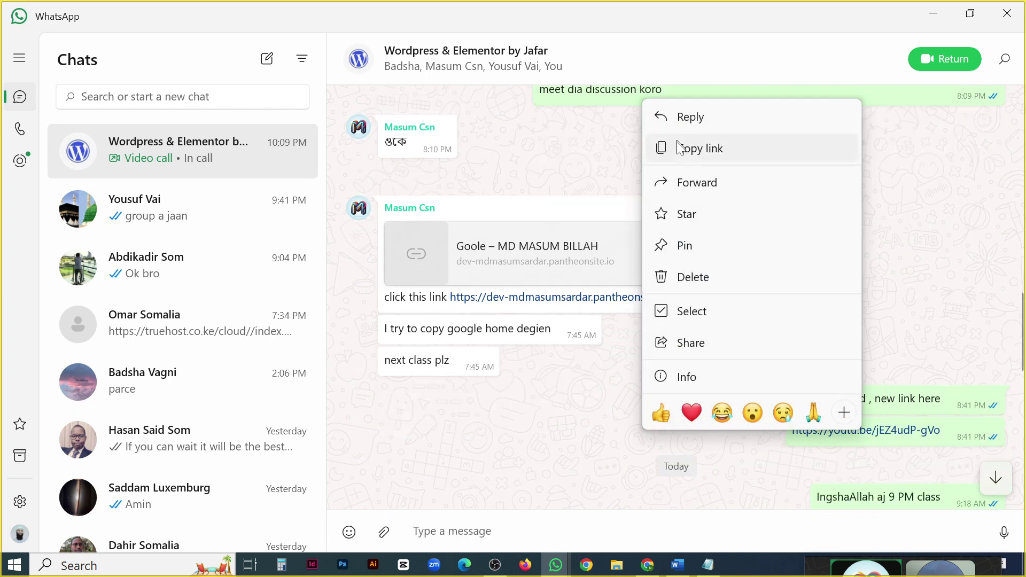
pyautogui.click(679, 148)
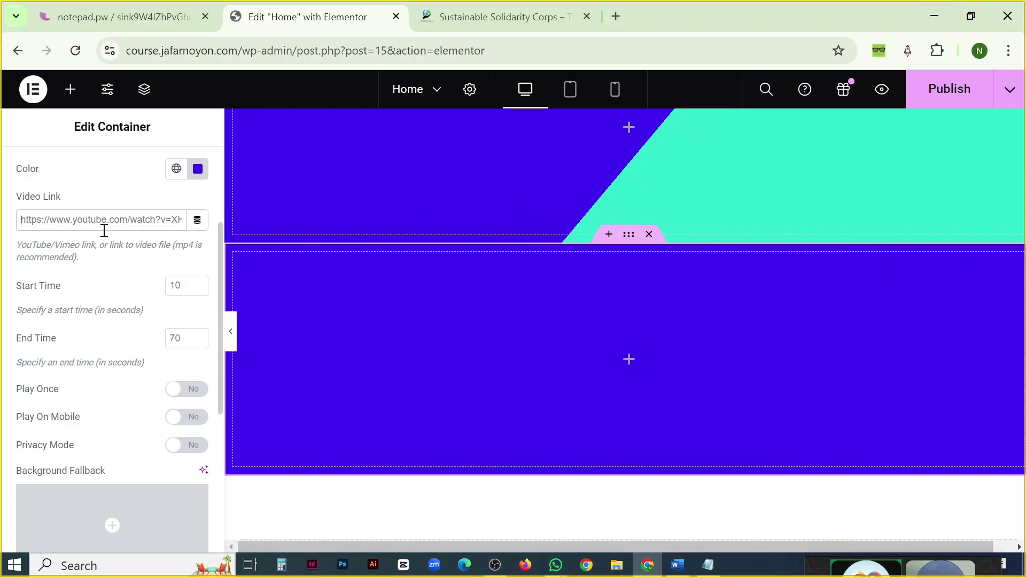
pyautogui.tripleClick(104, 228)
pyautogui.hotkey('ctrl', 'v')
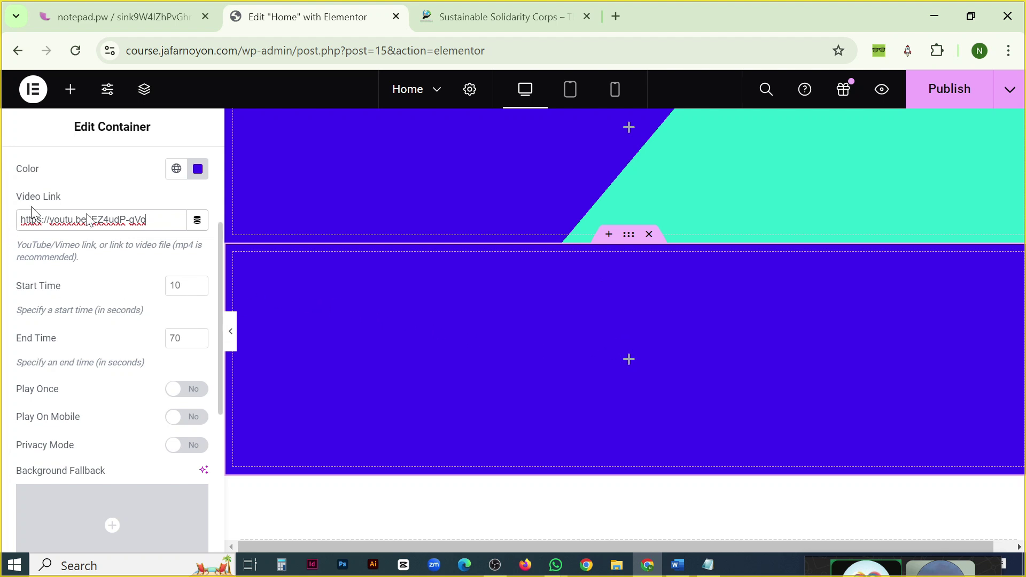
pyautogui.scroll(-3, 423, 341)
pyautogui.scroll(3, 765, 340)
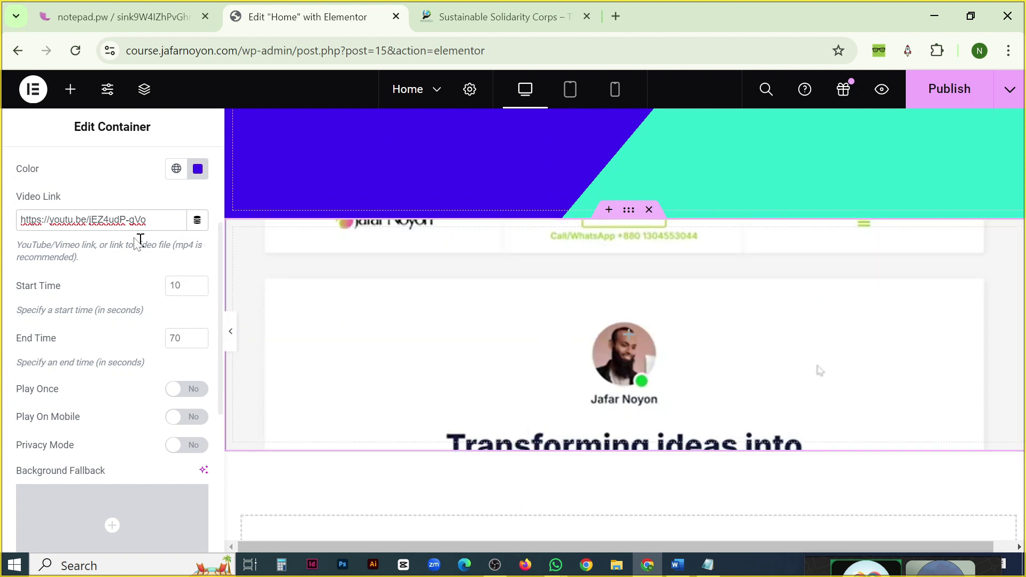
pyautogui.moveTo(160, 221); pyautogui.dragTo(24, 225)
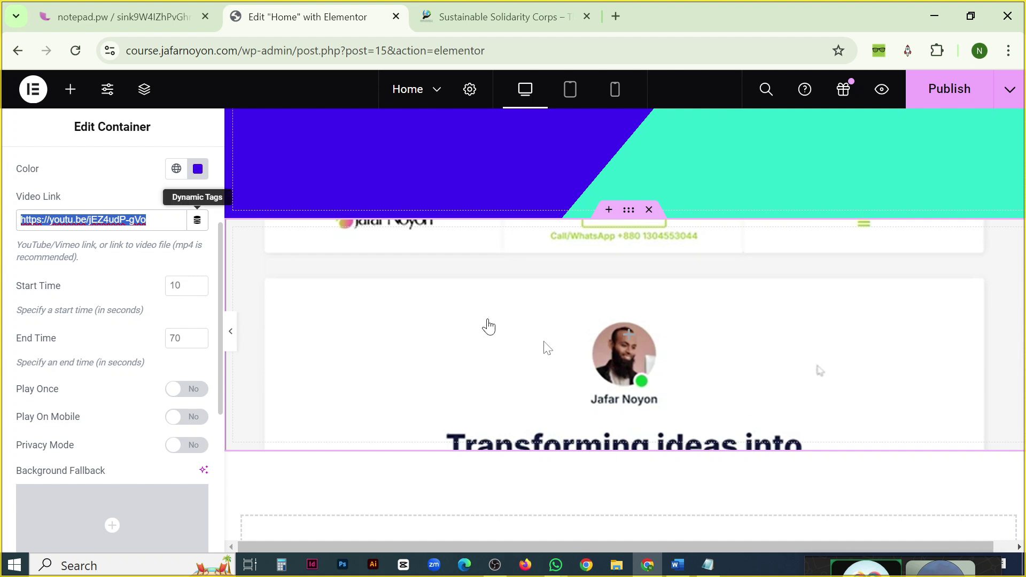
pyautogui.scroll(-2, 652, 380)
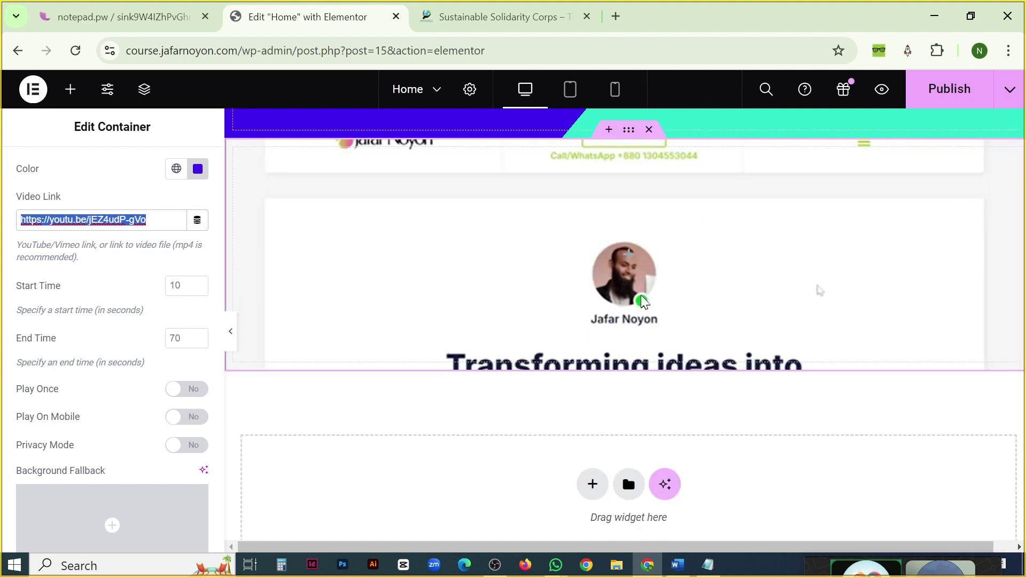
pyautogui.scroll(2, 704, 271)
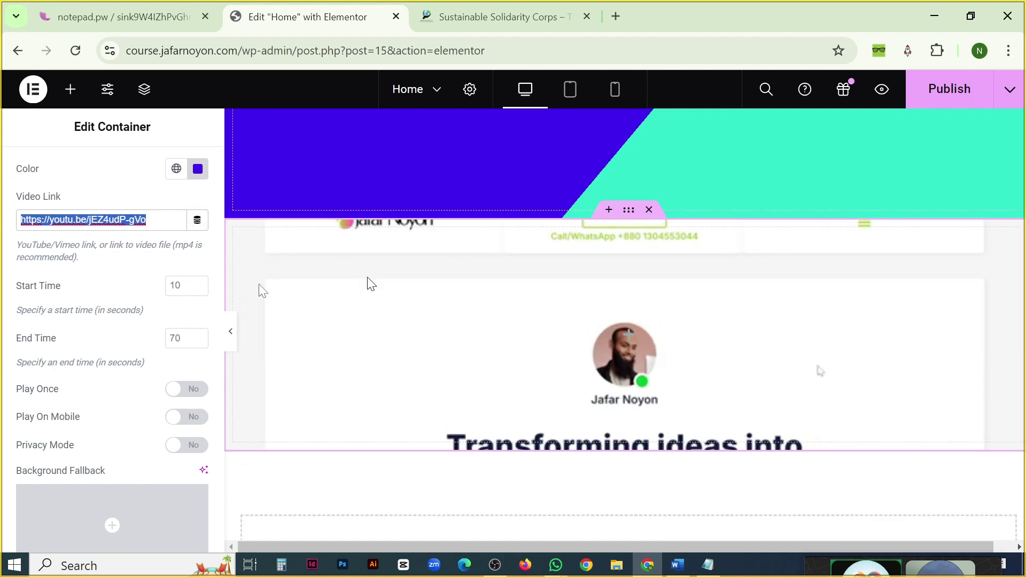
# Set the background video's start time to 0 seconds.
pyautogui.click(170, 285)
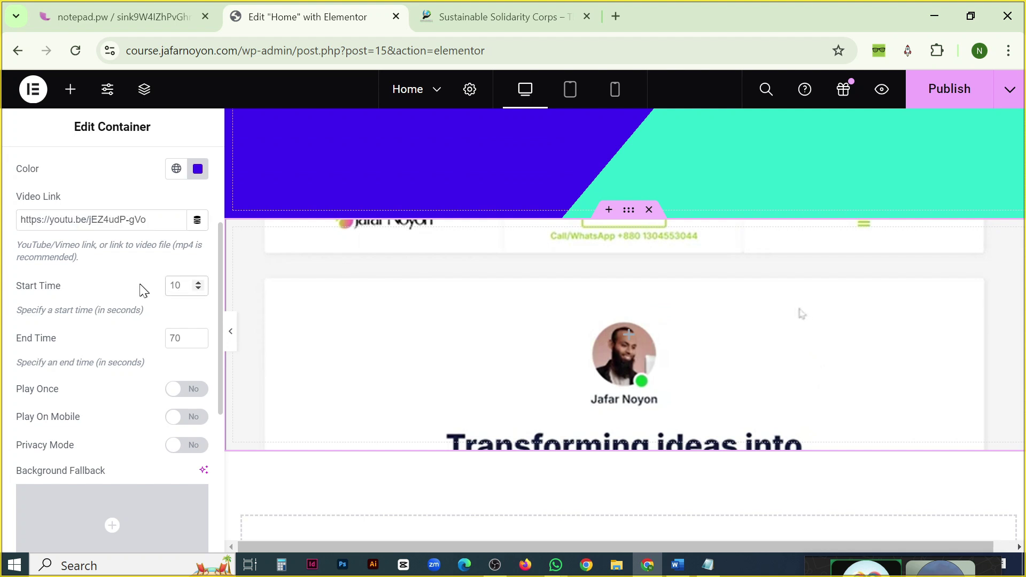
pyautogui.press('Delete')
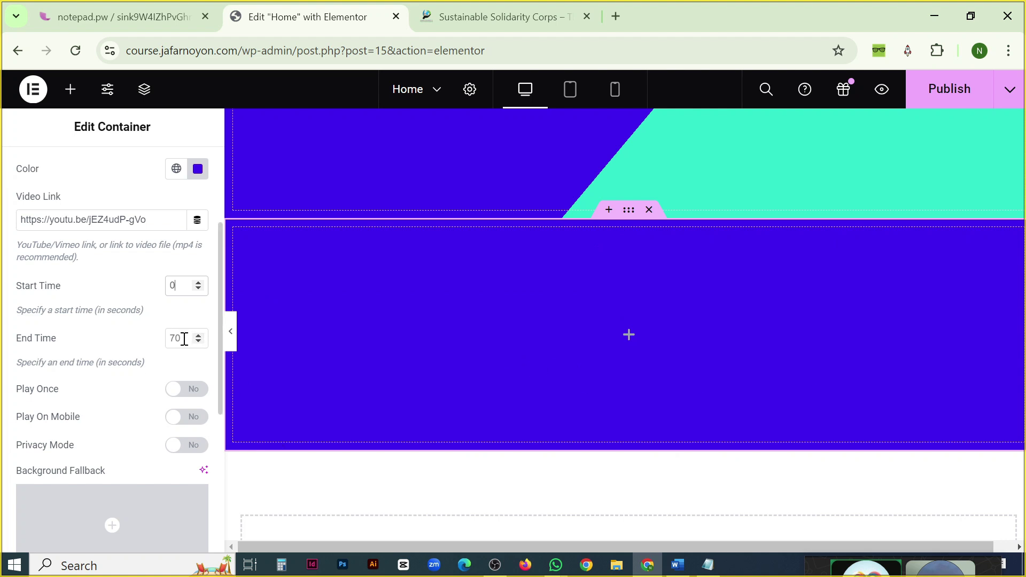
pyautogui.click(168, 340)
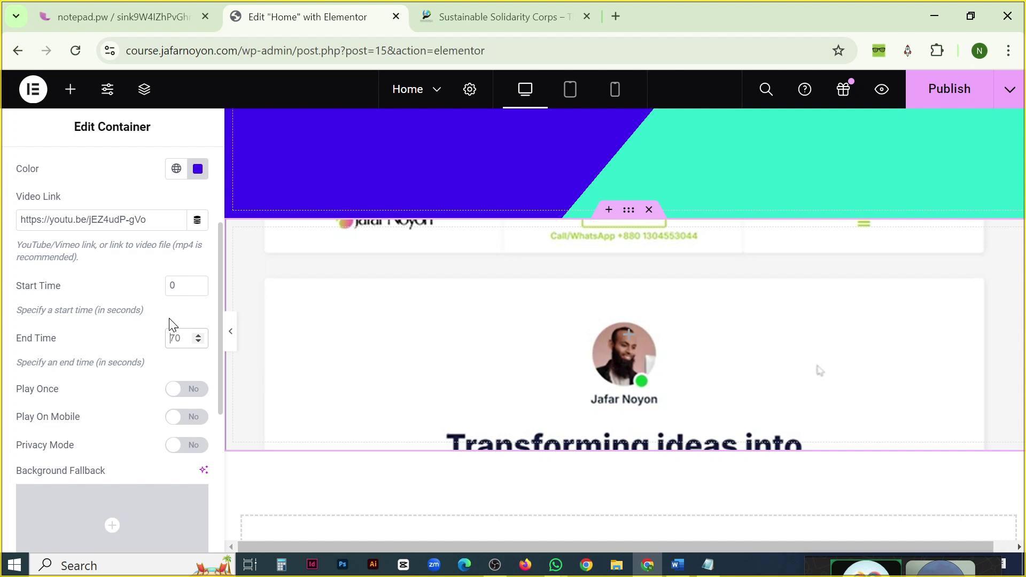
pyautogui.doubleClick(184, 284)
pyautogui.click(167, 344)
pyautogui.scroll(-2, 160, 347)
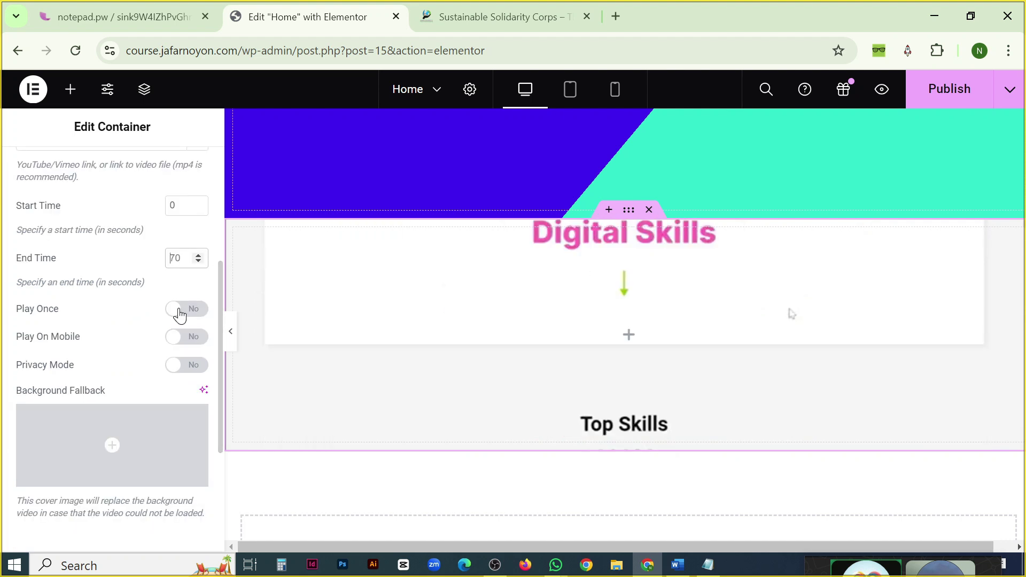
# Try the Play Once option, turn it back off, and set the background video's end time to 20 seconds.
pyautogui.click(180, 310)
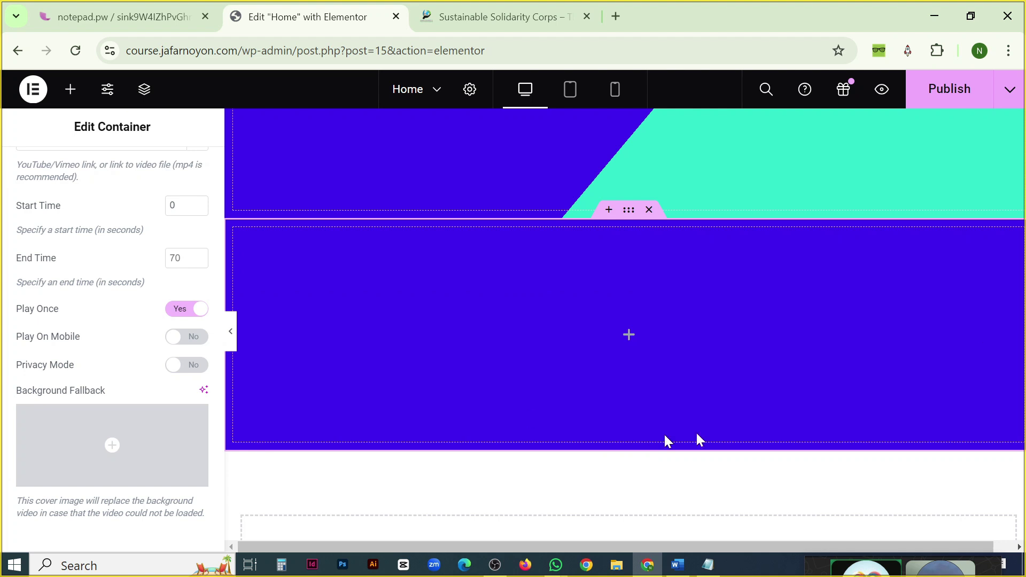
pyautogui.click(201, 310)
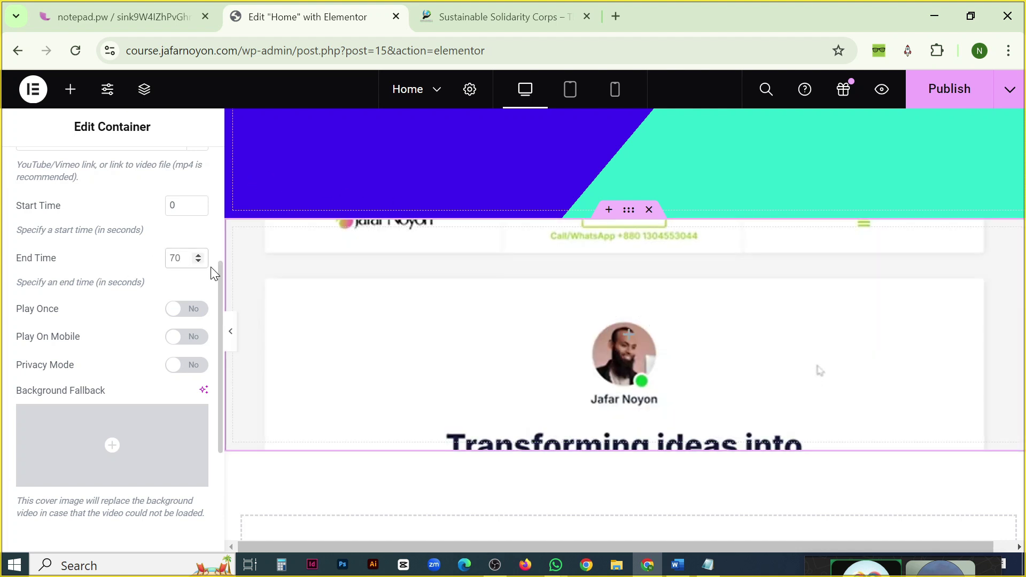
pyautogui.press('BackSpace')
pyautogui.press('BackSpace')
pyautogui.write('20')
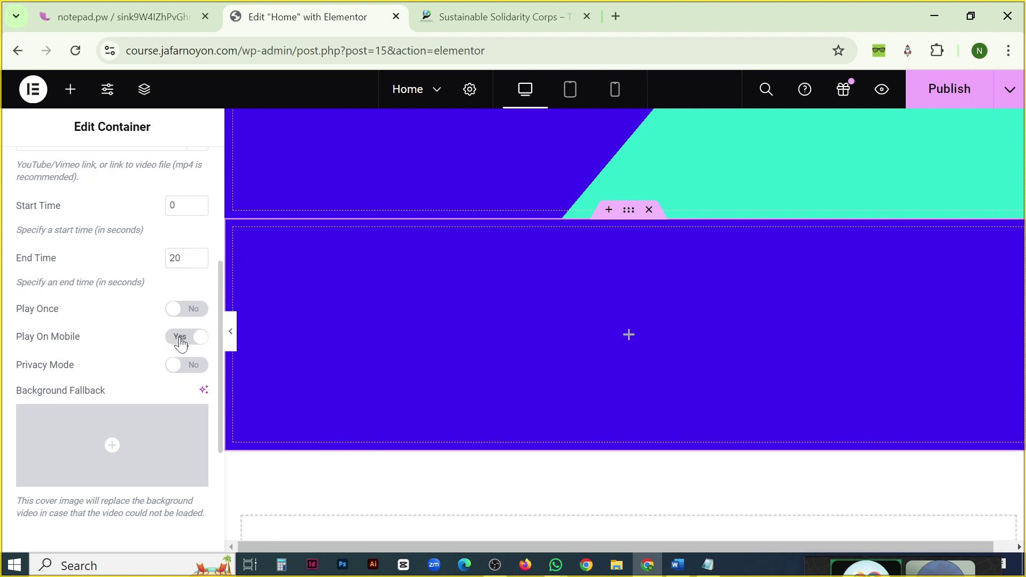
# Try the Play On Mobile and Privacy Mode options for the background video, switching each one back off.
pyautogui.click(181, 340)
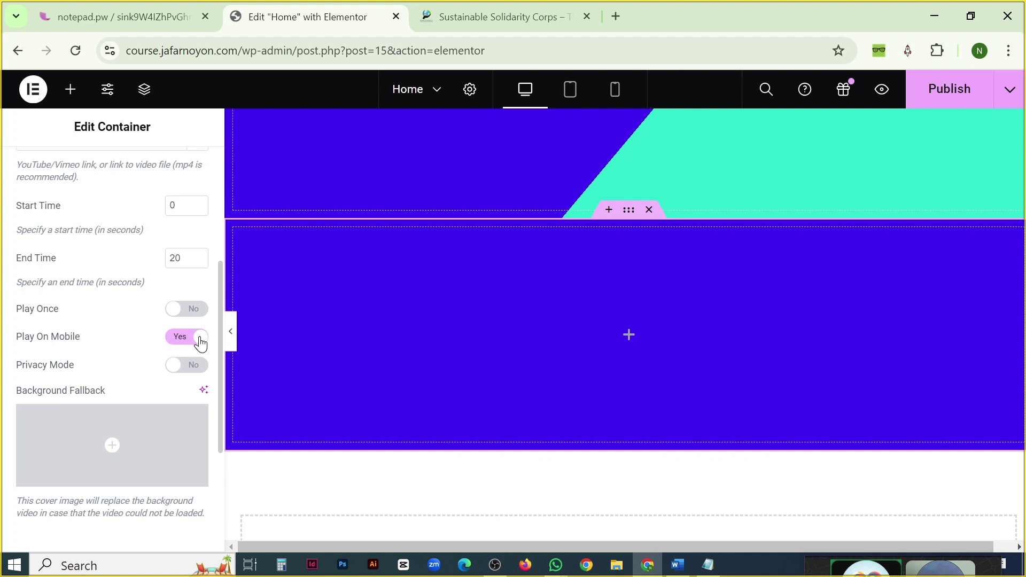
pyautogui.click(198, 341)
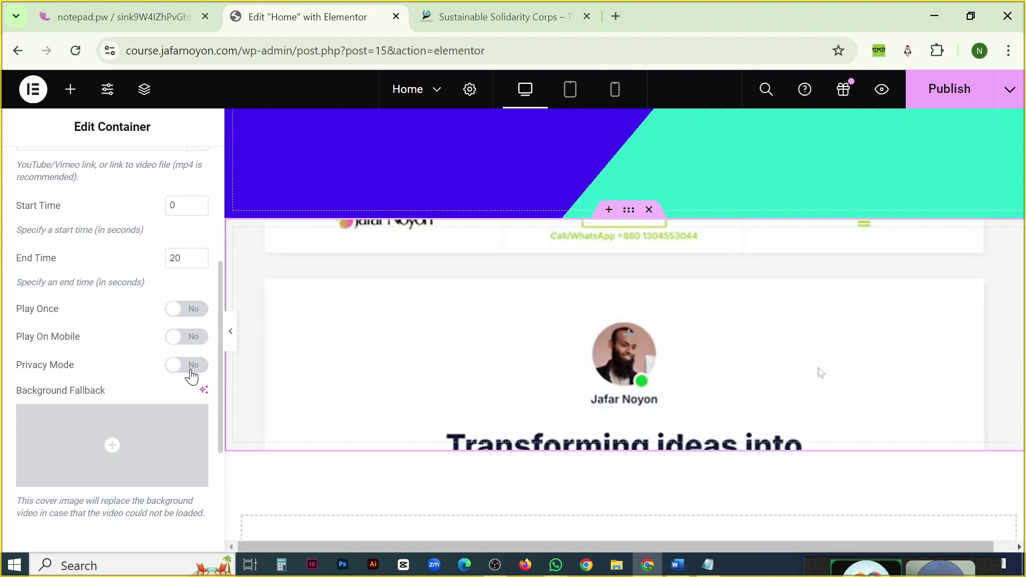
pyautogui.click(190, 374)
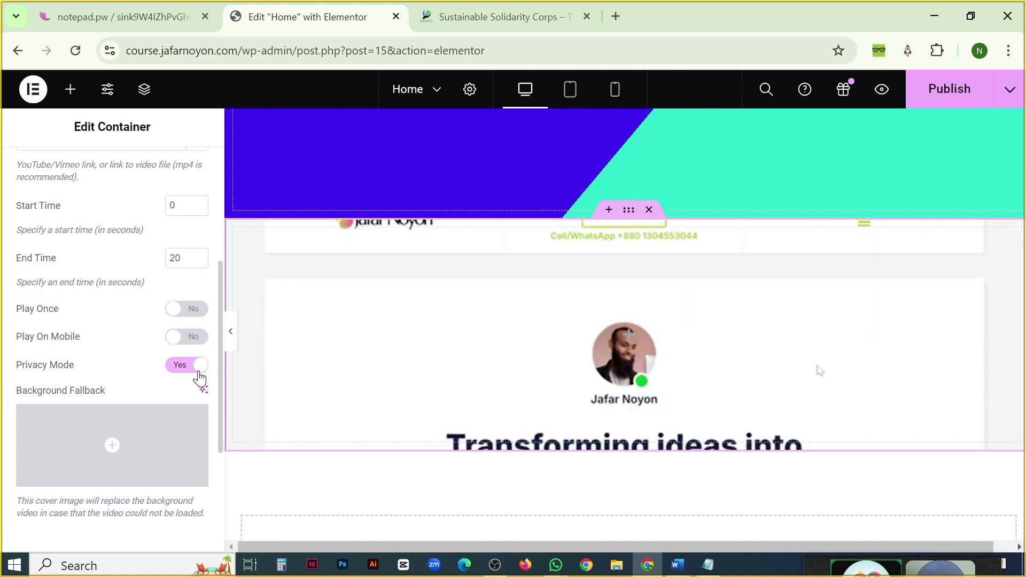
pyautogui.click(197, 368)
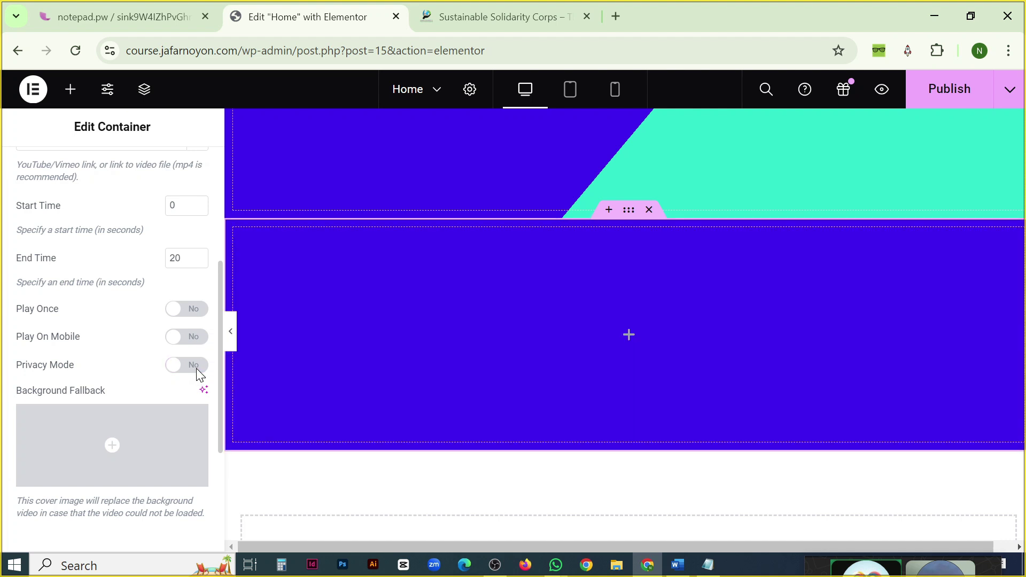
# Set the farm workers image IMG-20240805-WA0019.jpg from the media library as the background video's fallback image.
pyautogui.scroll(-1, 177, 354)
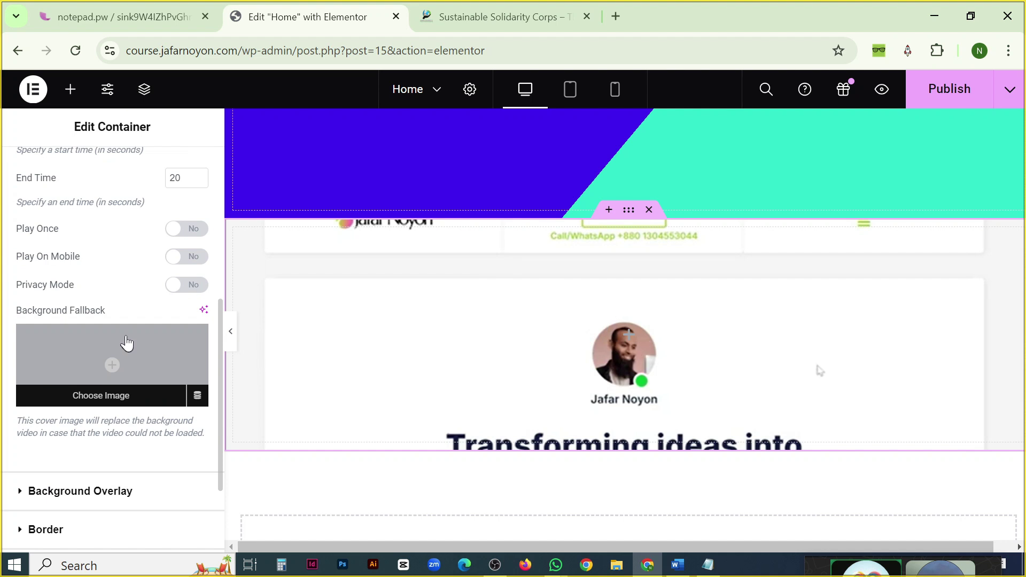
pyautogui.click(103, 354)
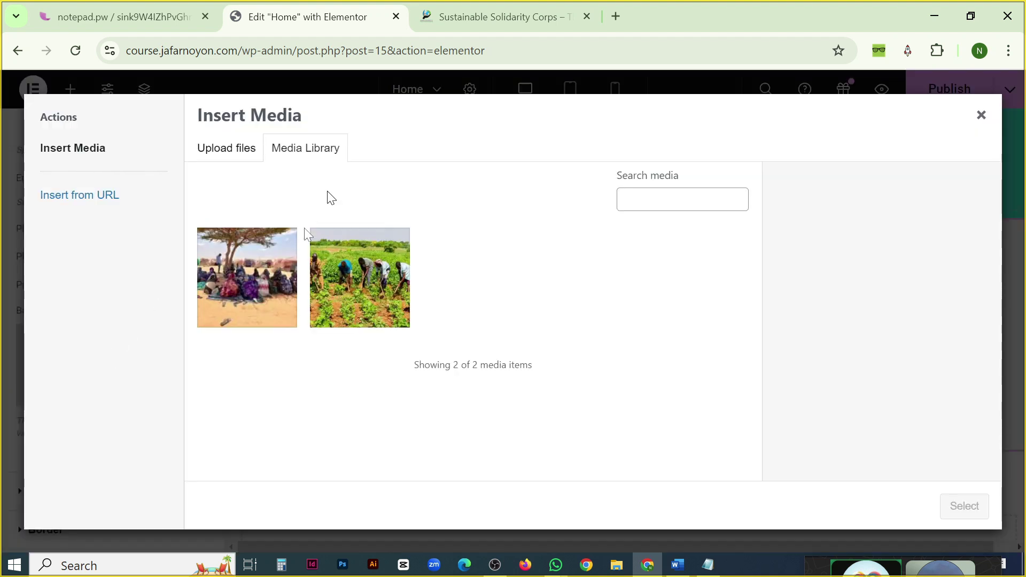
pyautogui.click(352, 277)
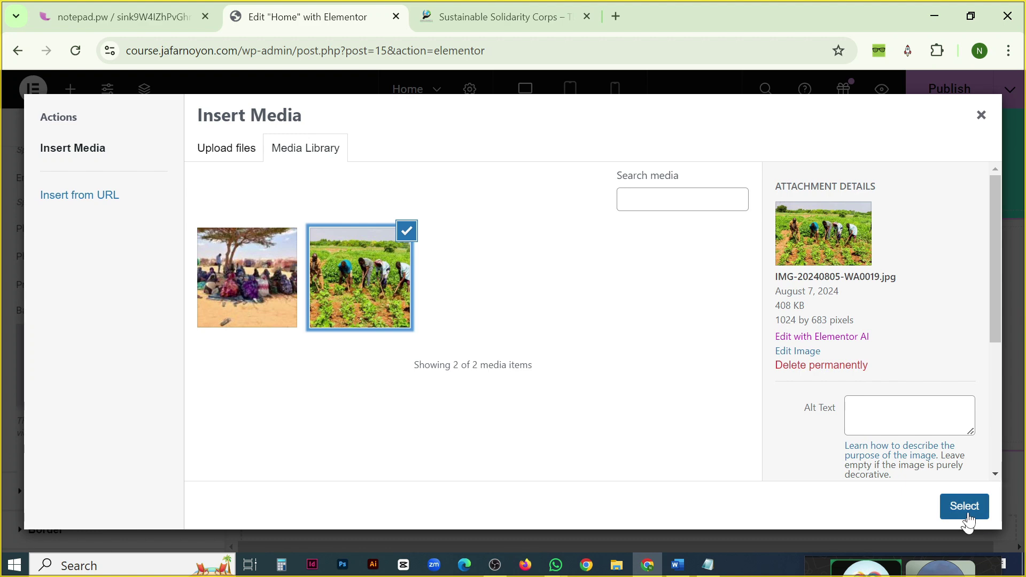
pyautogui.press('Return')
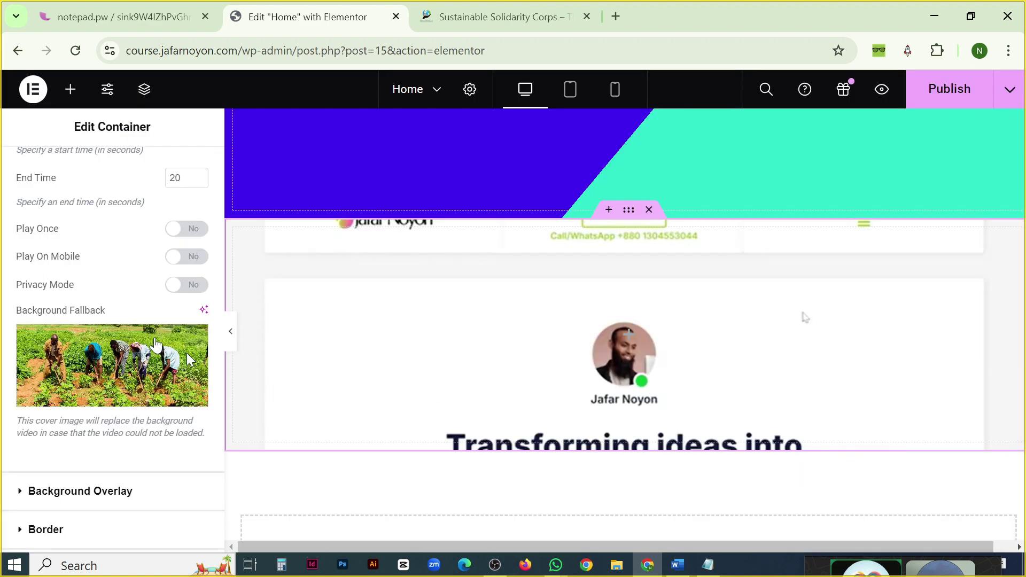
# Examine the looping background video on the page and review its link, timing, playback and fallback settings.
pyautogui.scroll(-3, 547, 336)
pyautogui.scroll(5, 549, 337)
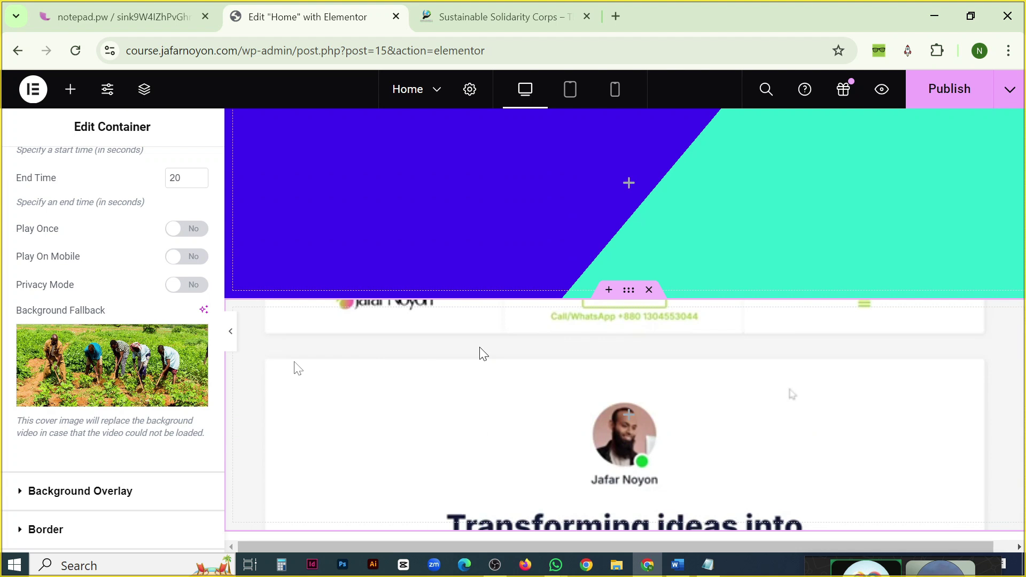
pyautogui.scroll(-3, 338, 360)
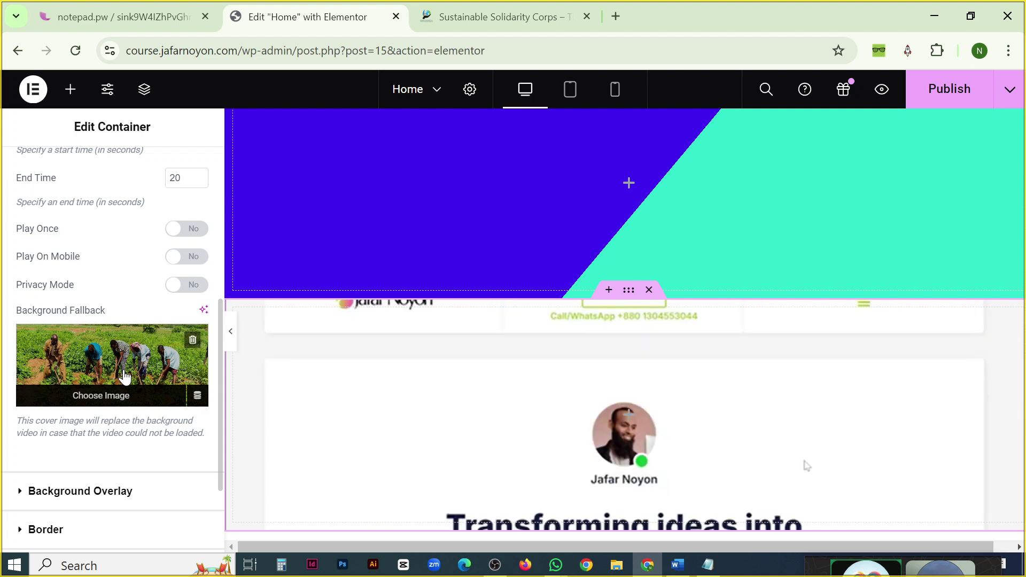
pyautogui.scroll(-2, 670, 298)
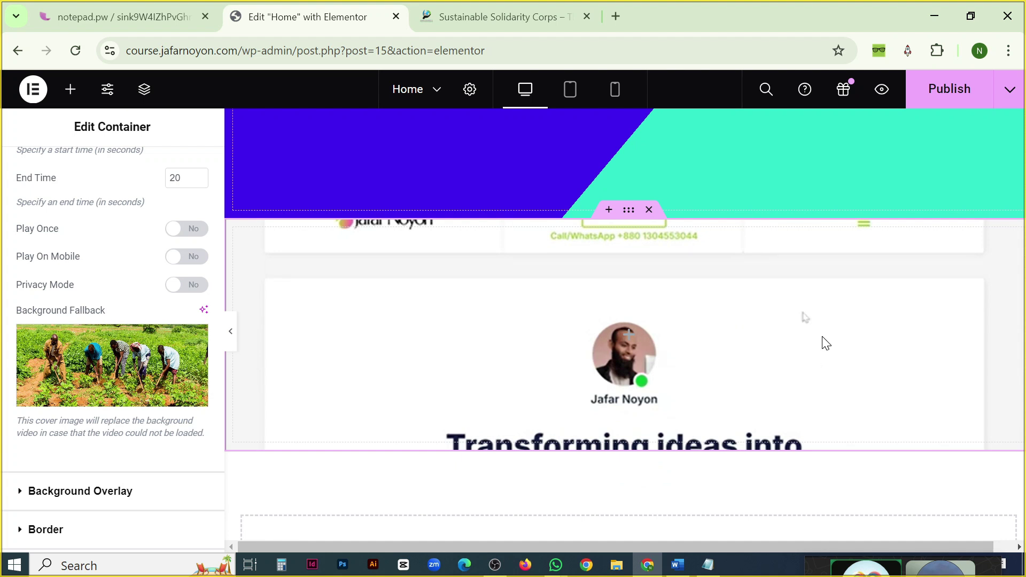
pyautogui.scroll(-3, 502, 391)
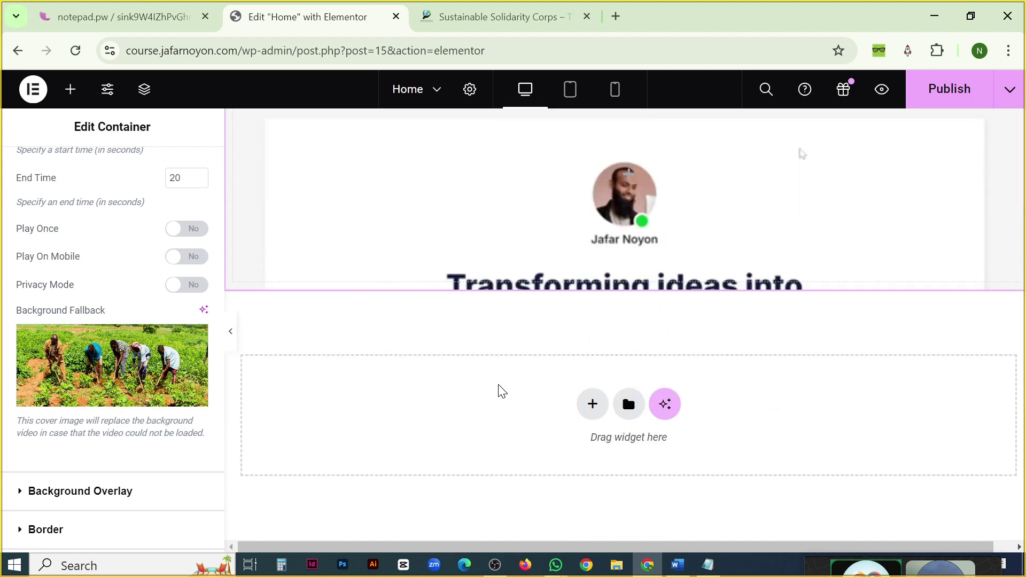
pyautogui.scroll(2, 555, 271)
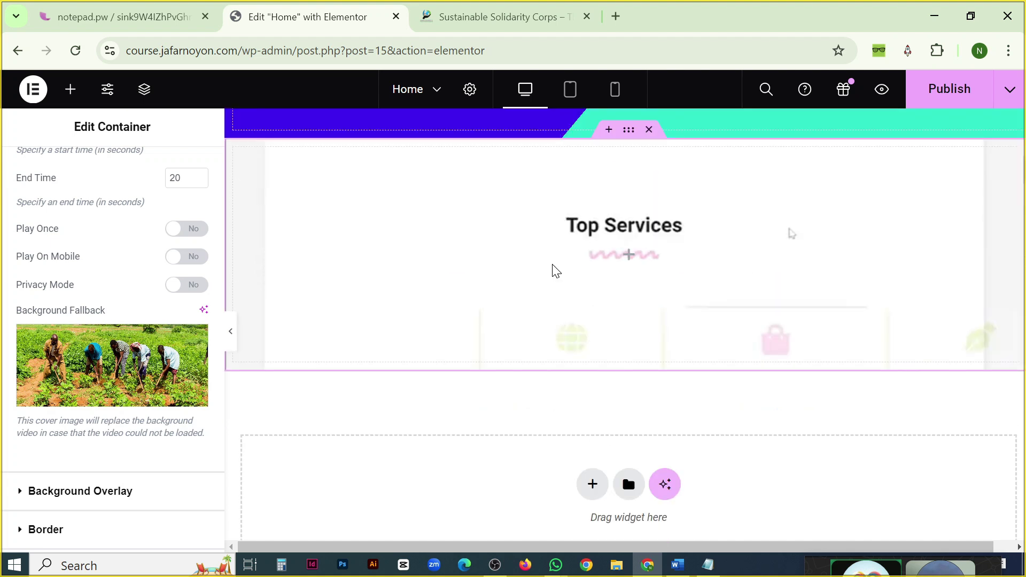
pyautogui.scroll(-2, 555, 271)
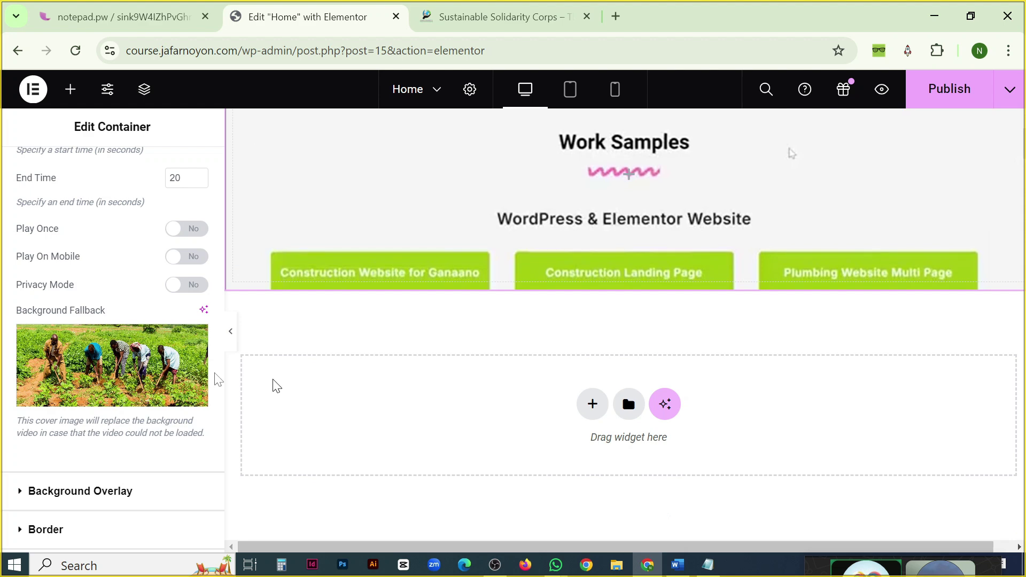
pyautogui.scroll(-2, 211, 384)
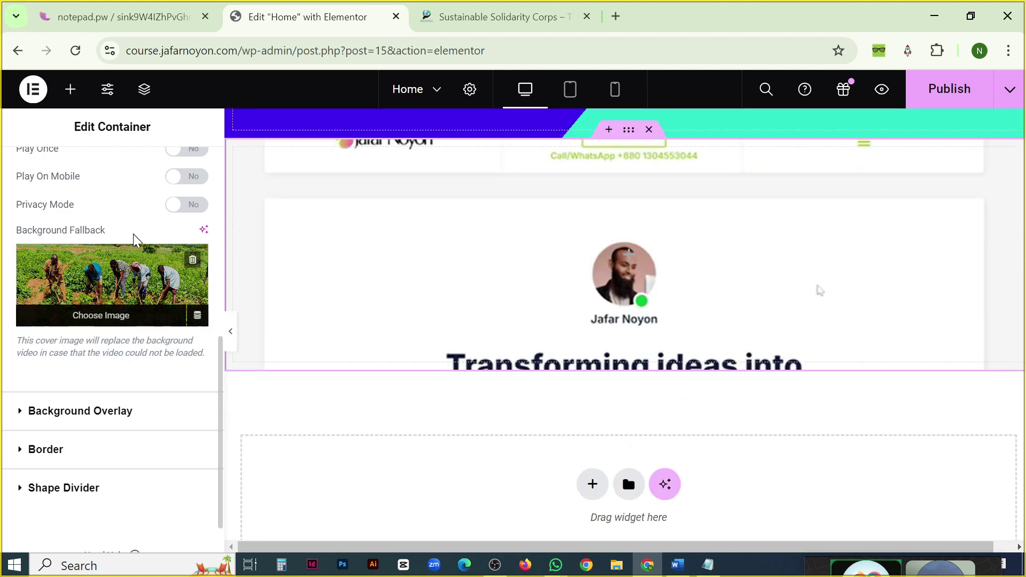
pyautogui.scroll(5, 134, 239)
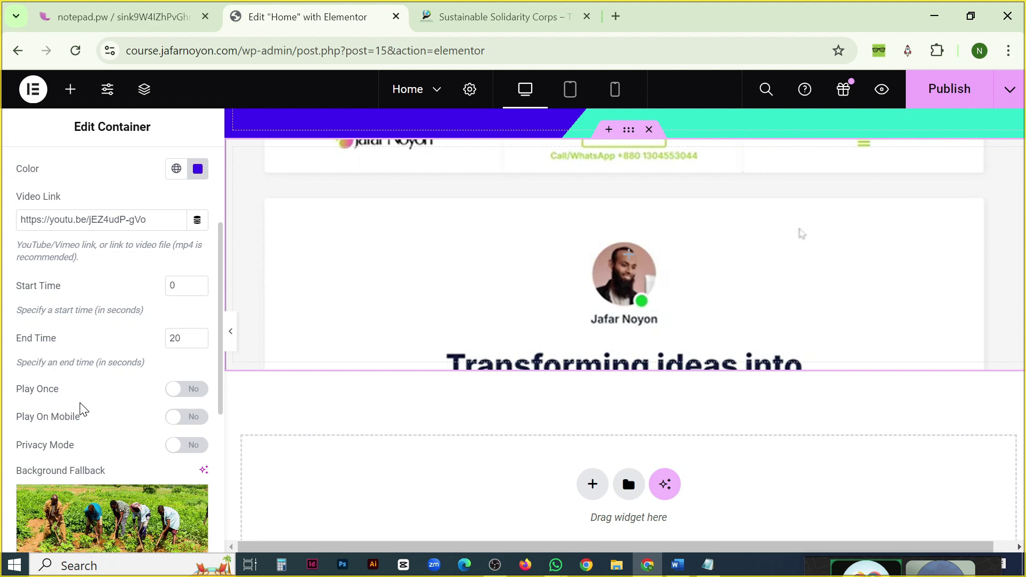
pyautogui.scroll(-3, 83, 410)
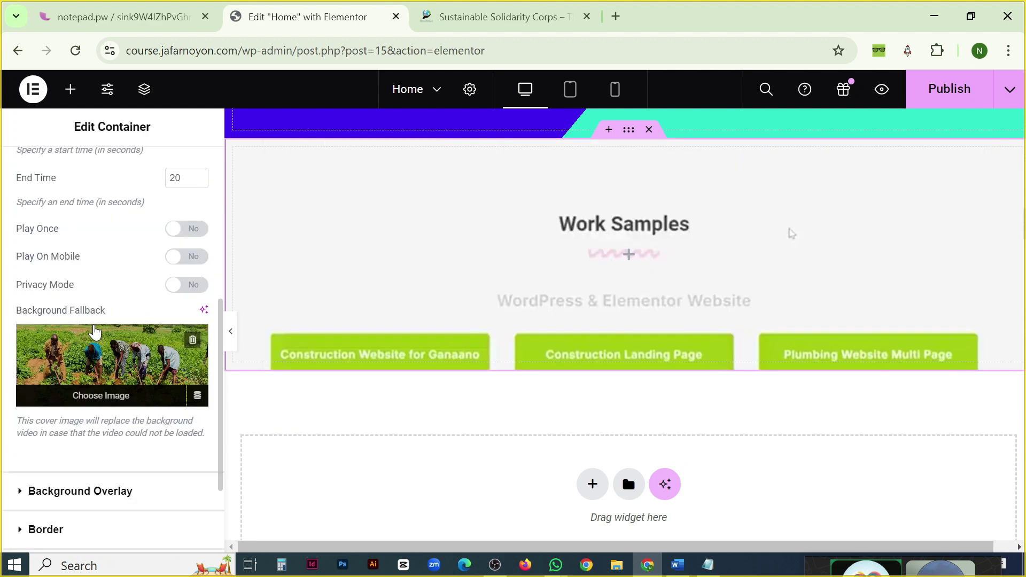
pyautogui.scroll(-2, 92, 342)
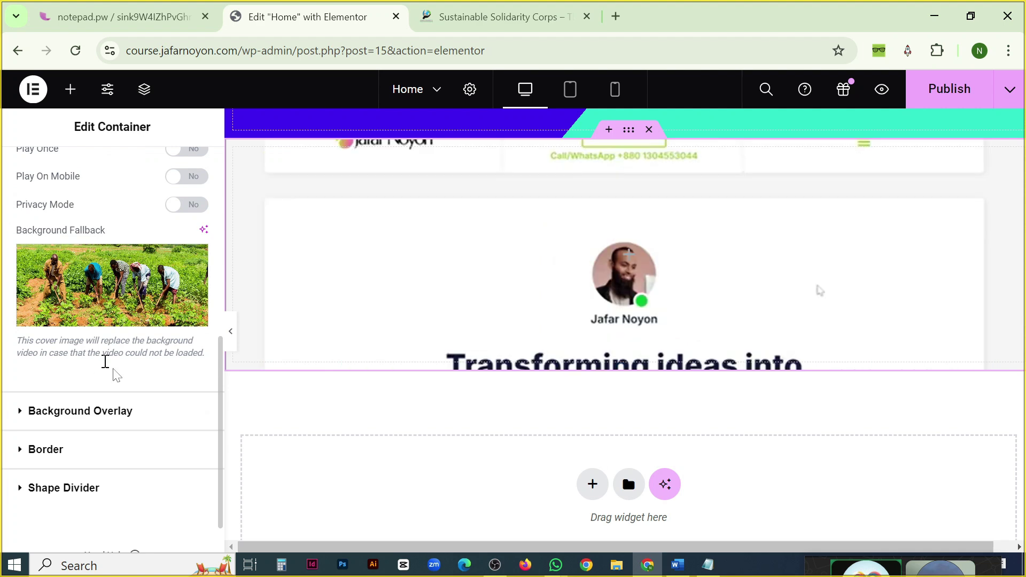
pyautogui.scroll(7, 113, 375)
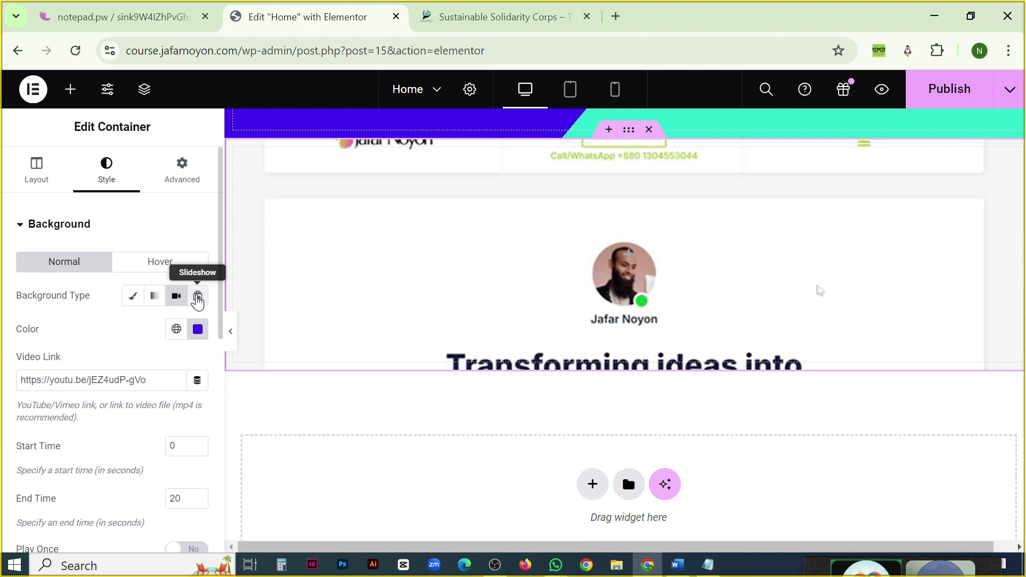
# Delete the container with the video background from the page.
pyautogui.click(677, 274)
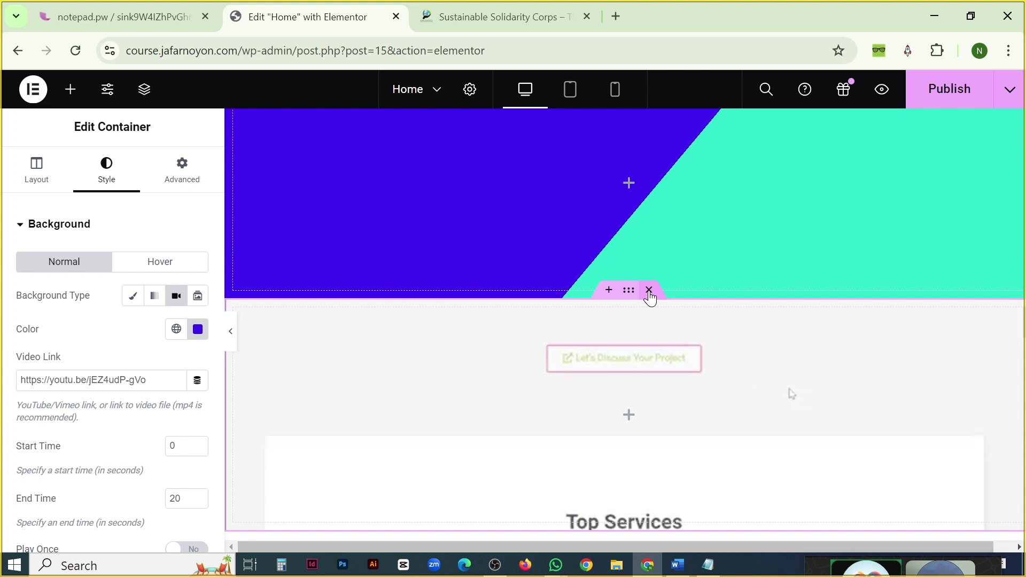
pyautogui.click(649, 292)
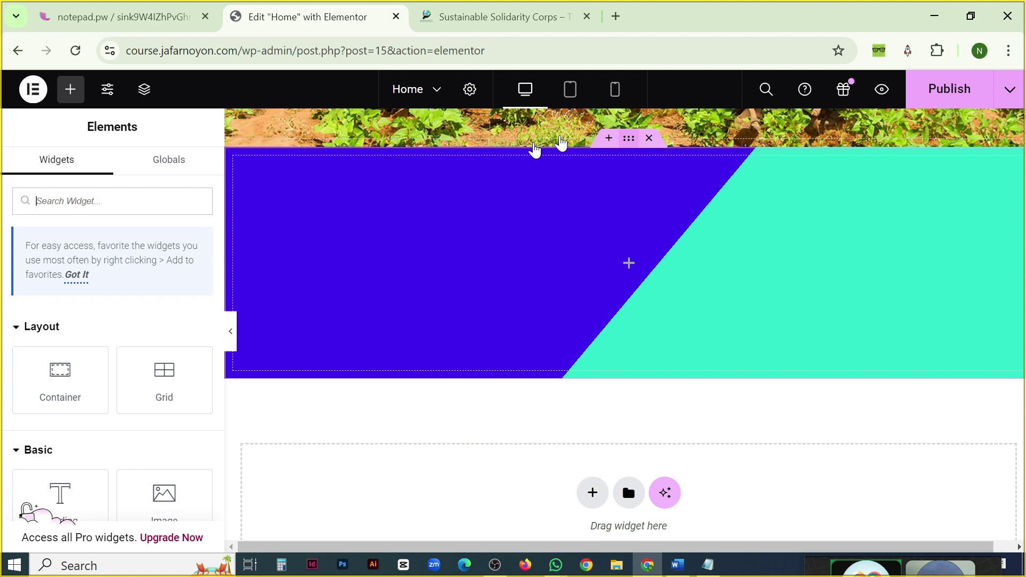
# Switch the gradient container's background type to Slideshow.
pyautogui.click(512, 321)
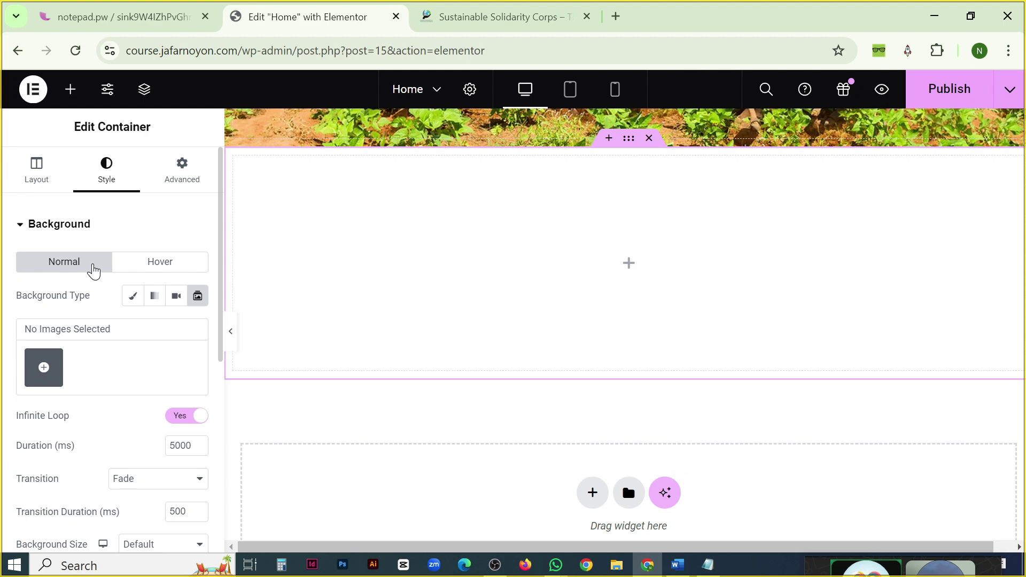
# Add a gallery of the farm-field photo and the group-under-the-tree photo to the container's normal-state background slideshow.
pyautogui.click(158, 265)
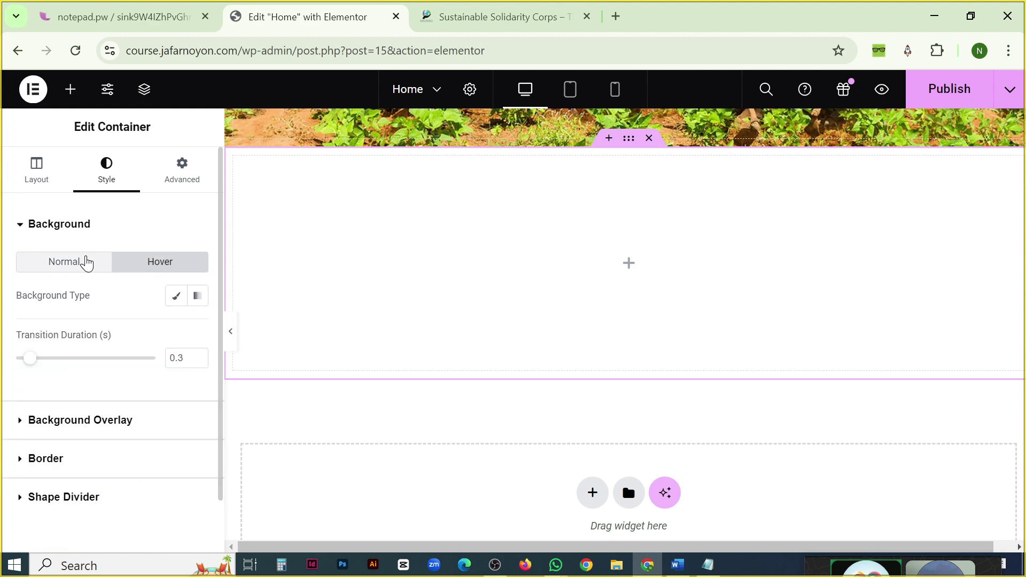
pyautogui.click(86, 262)
pyautogui.scroll(-3, 75, 246)
pyautogui.scroll(2, 64, 232)
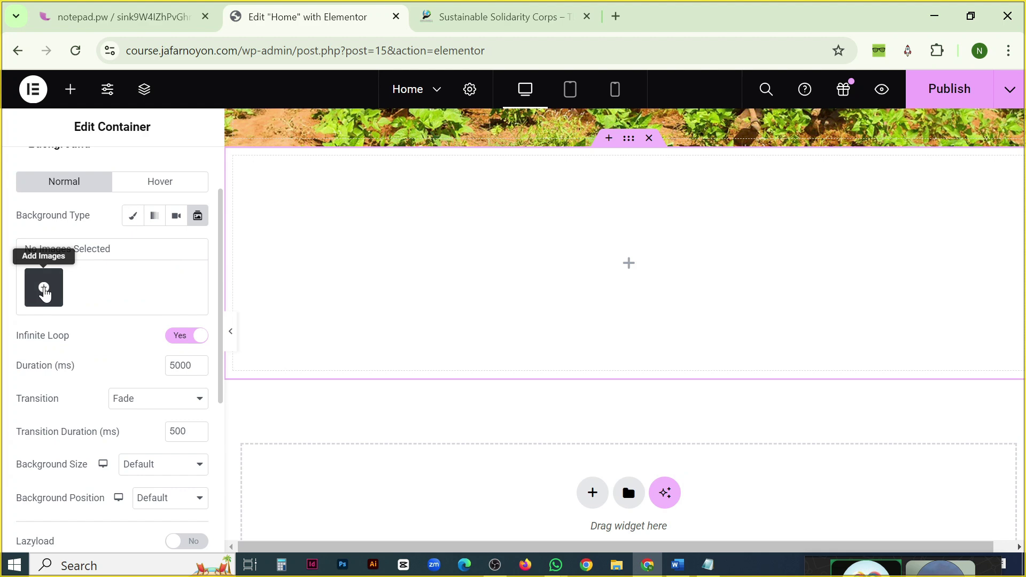
pyautogui.click(43, 289)
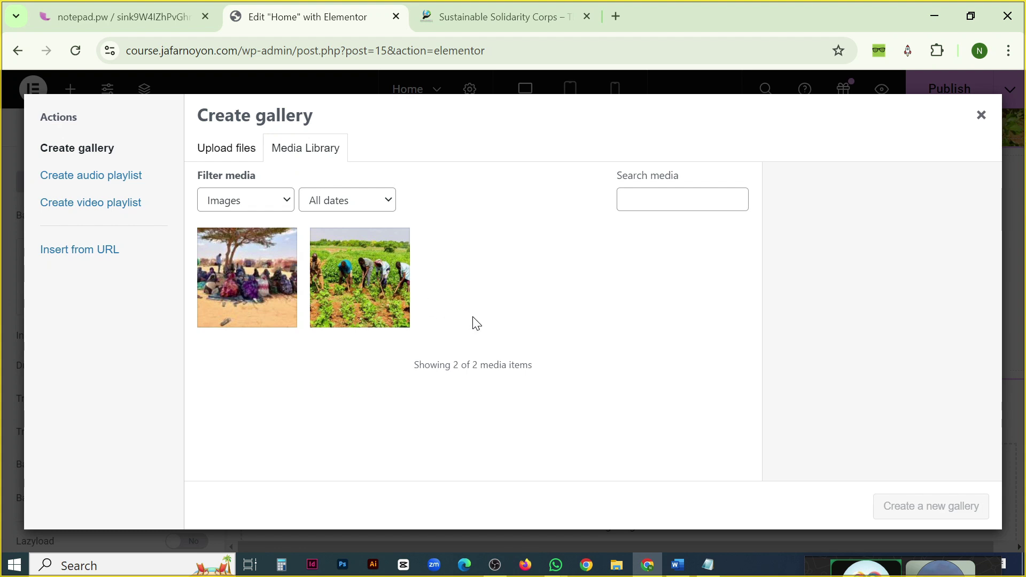
pyautogui.click(342, 288)
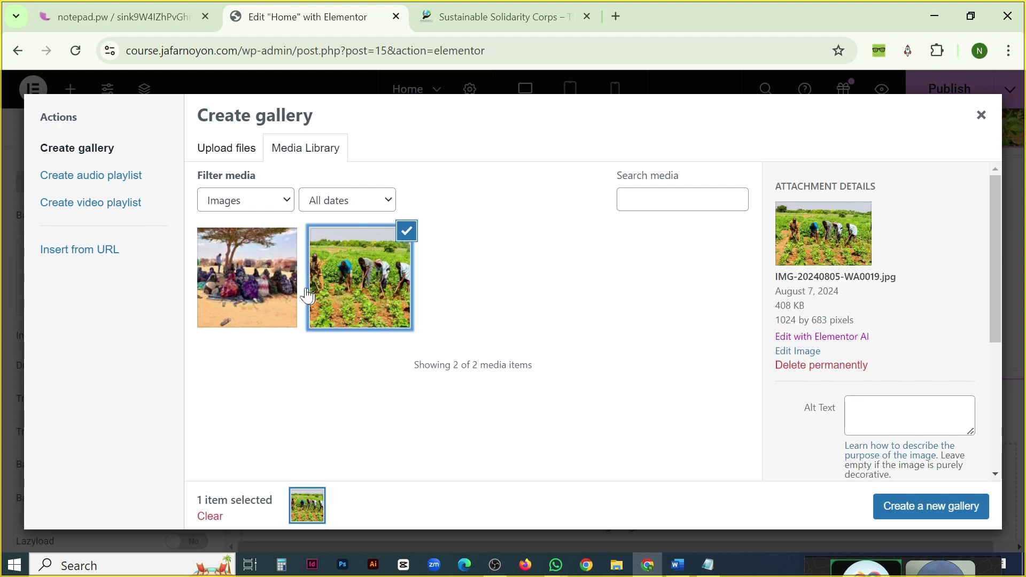
pyautogui.click(257, 298)
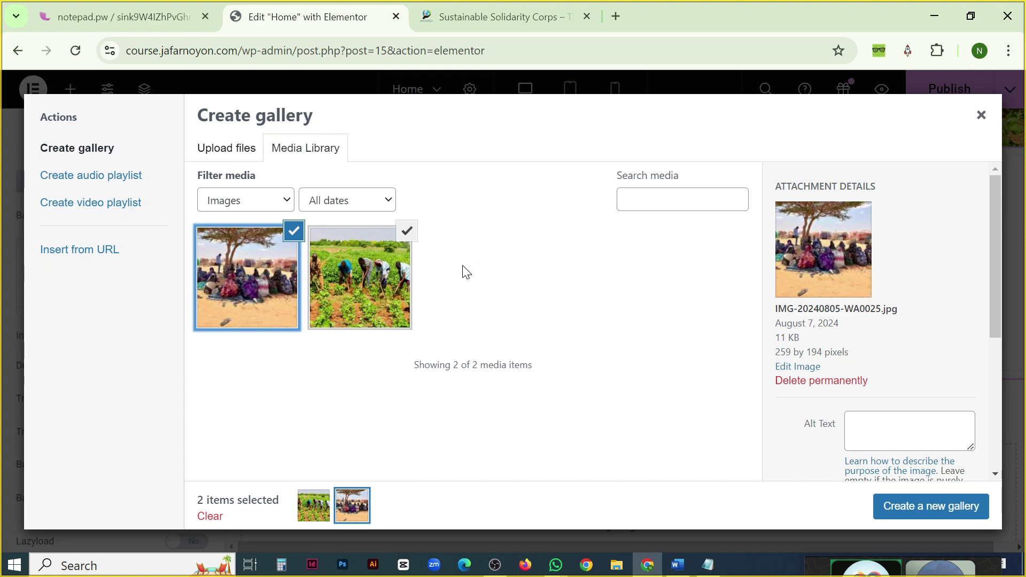
pyautogui.click(295, 237)
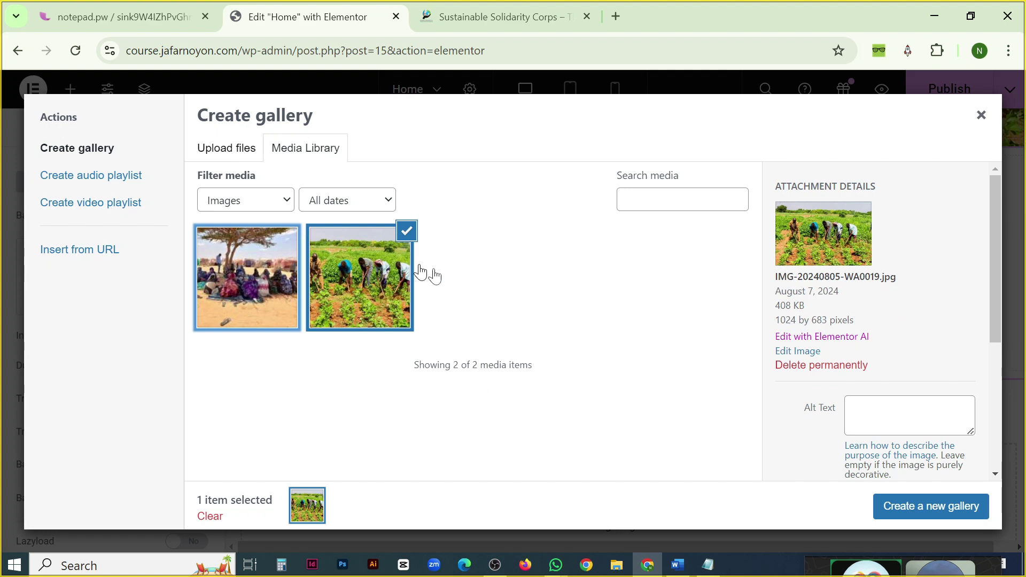
pyautogui.click(262, 269)
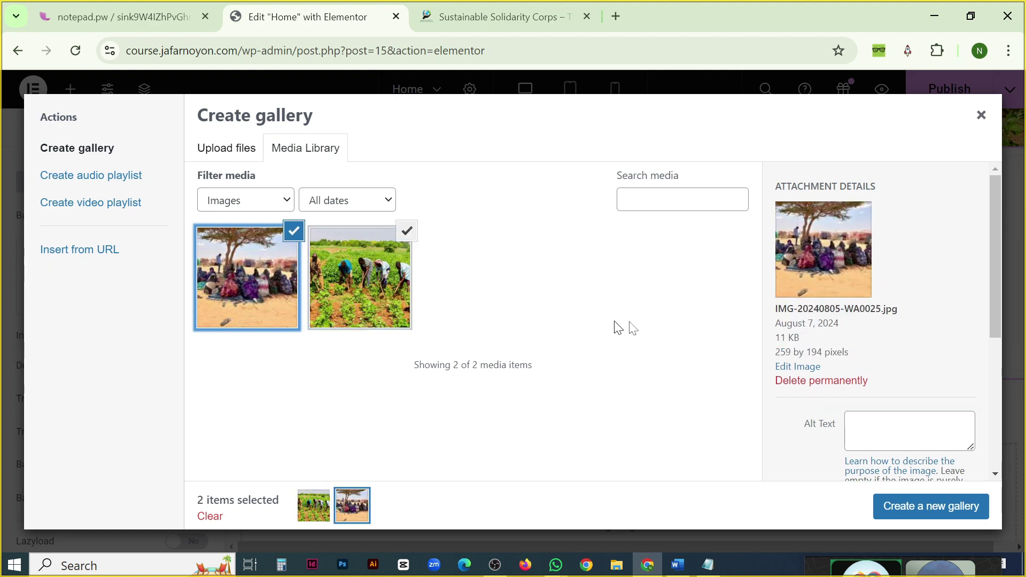
pyautogui.click(932, 506)
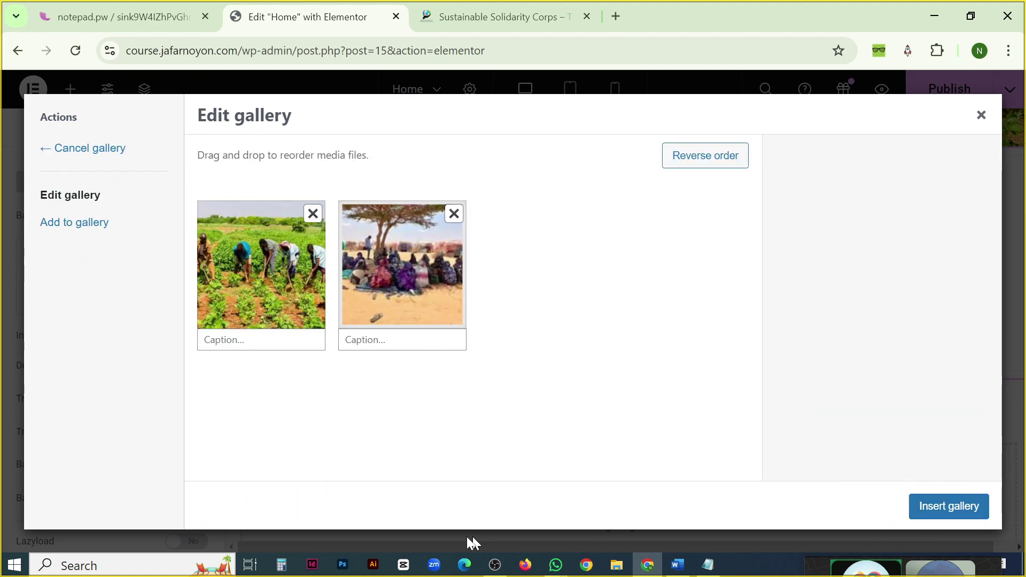
pyautogui.click(949, 507)
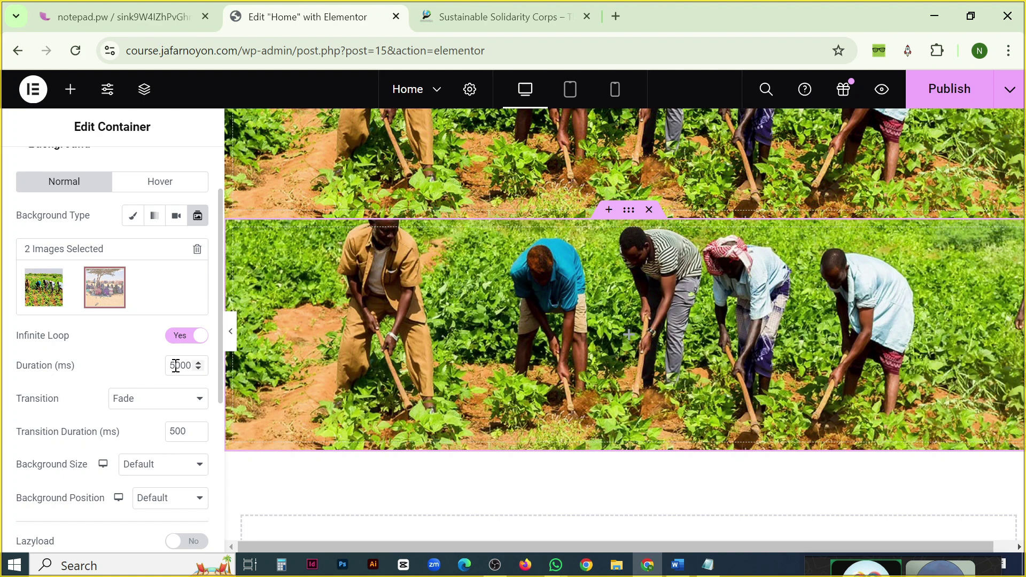
# Try a slideshow duration of 1000 ms, followed by 2000 ms, for the container background.
pyautogui.moveTo(176, 365); pyautogui.dragTo(169, 373)
pyautogui.write('1')
pyautogui.moveTo(174, 366); pyautogui.dragTo(158, 382)
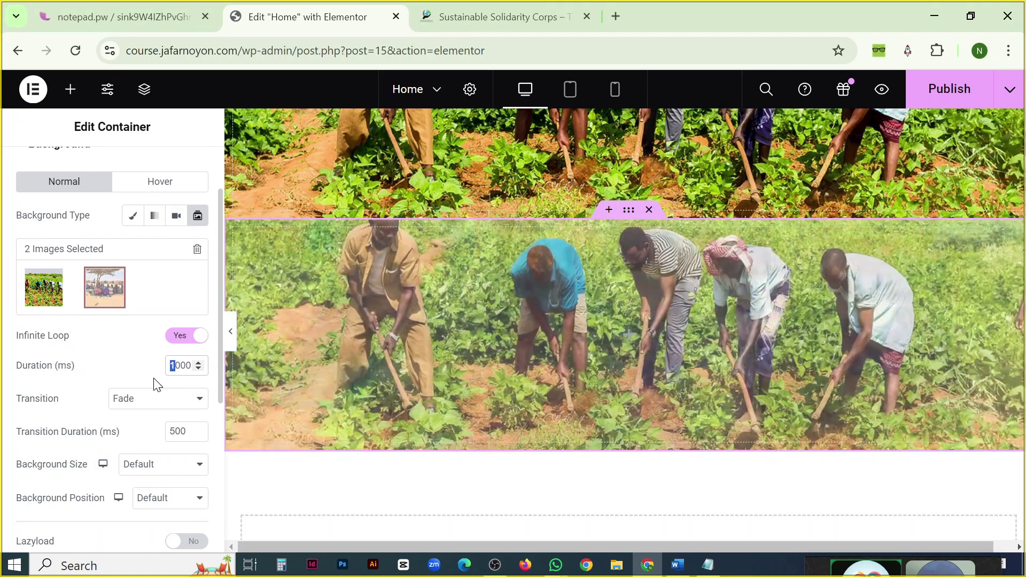
pyautogui.write('2')
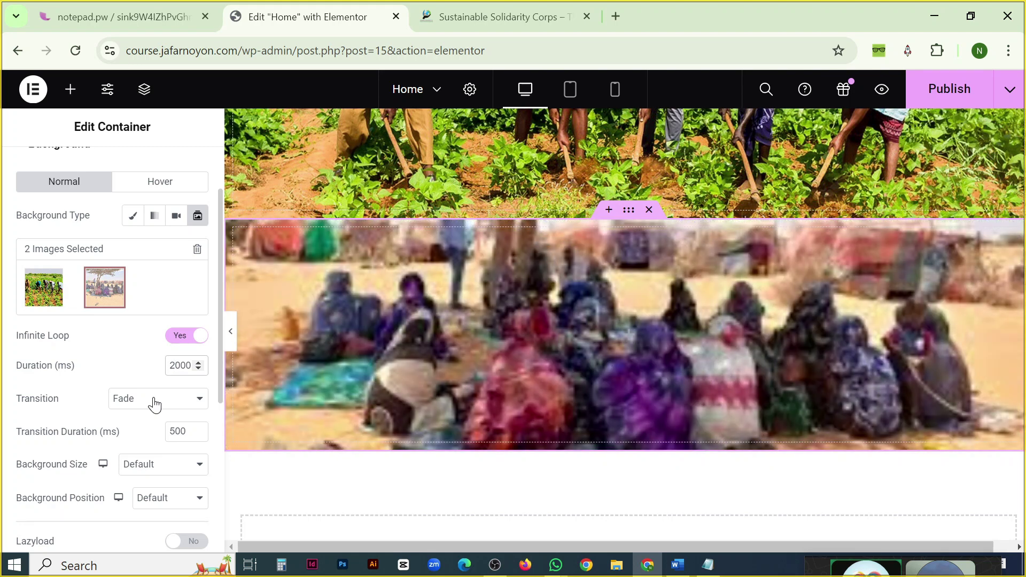
# Try the Slide Left and Slide Up transitions, settle on Slide Down, and set the slideshow duration to 1000 ms.
pyautogui.click(153, 404)
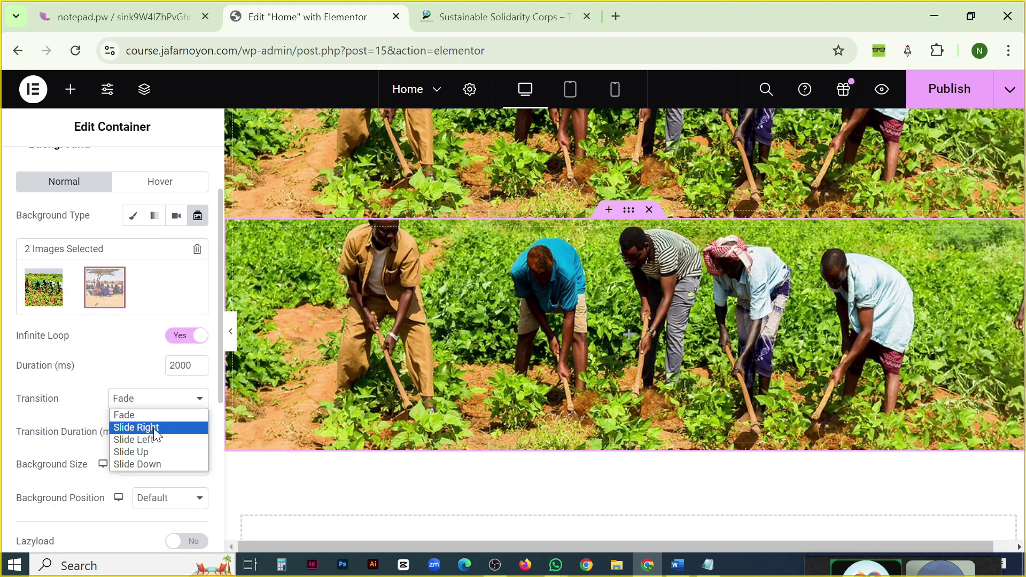
pyautogui.click(155, 429)
pyautogui.click(139, 440)
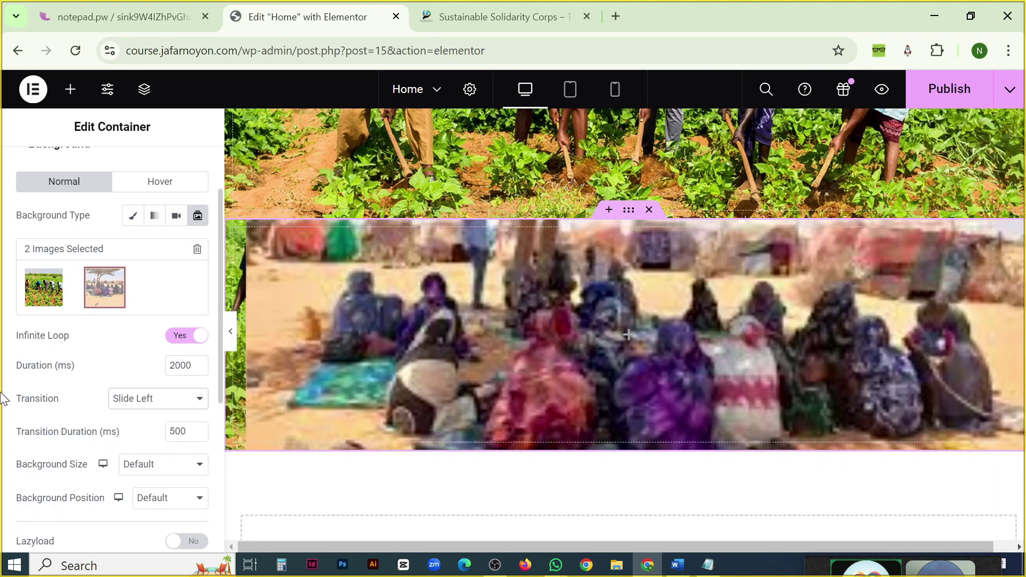
pyautogui.click(161, 406)
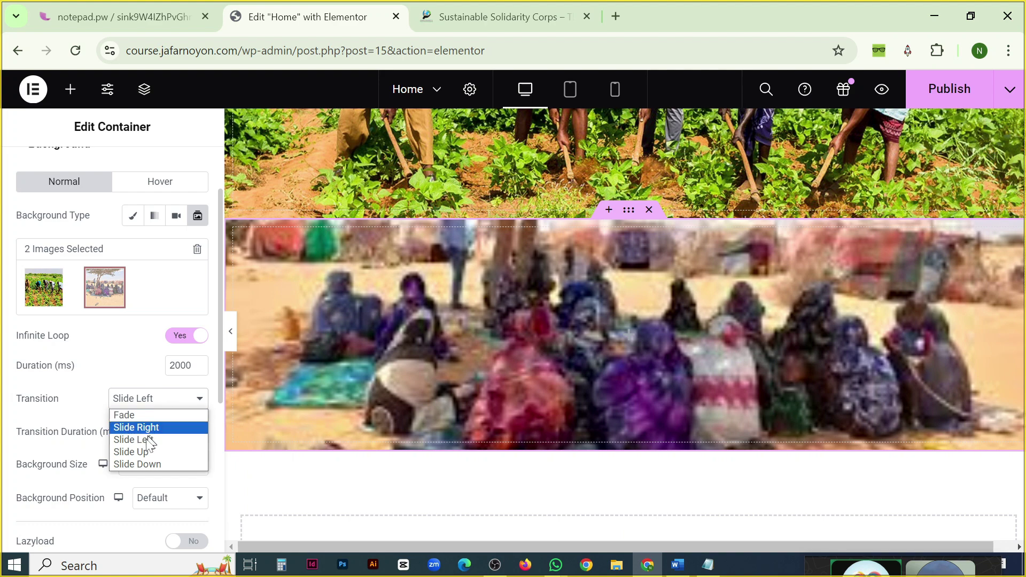
pyautogui.click(139, 453)
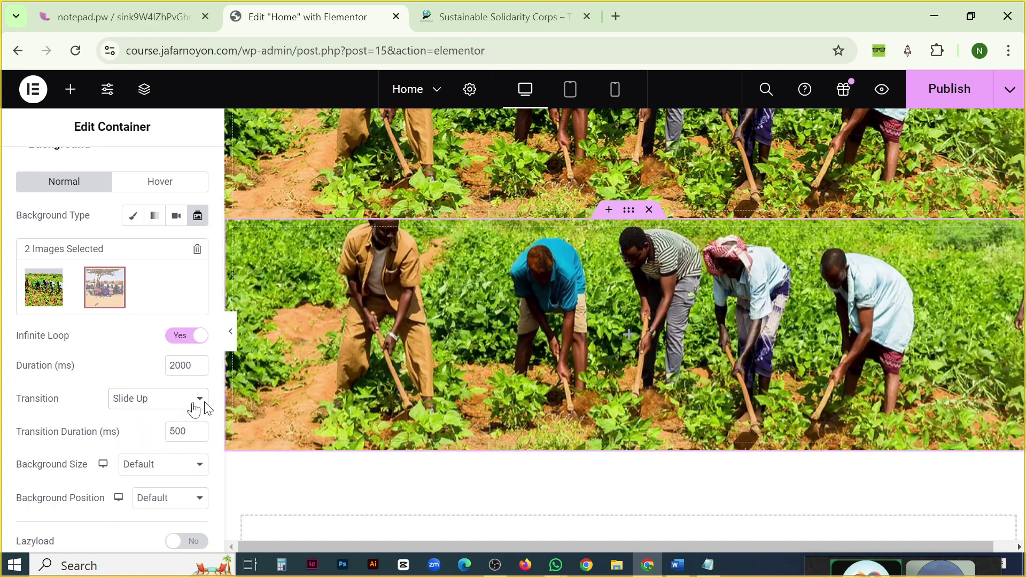
pyautogui.click(124, 463)
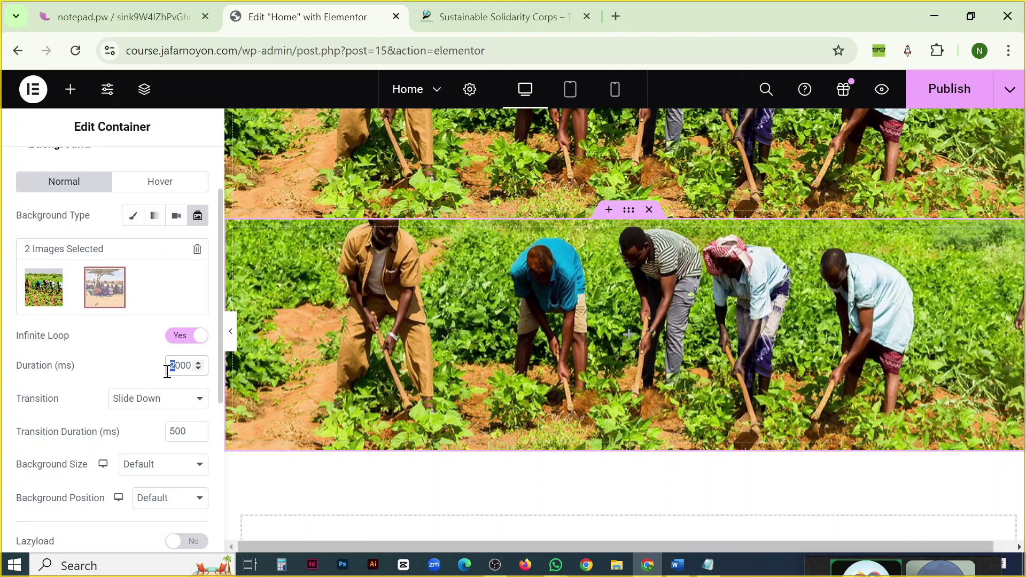
pyautogui.write('1')
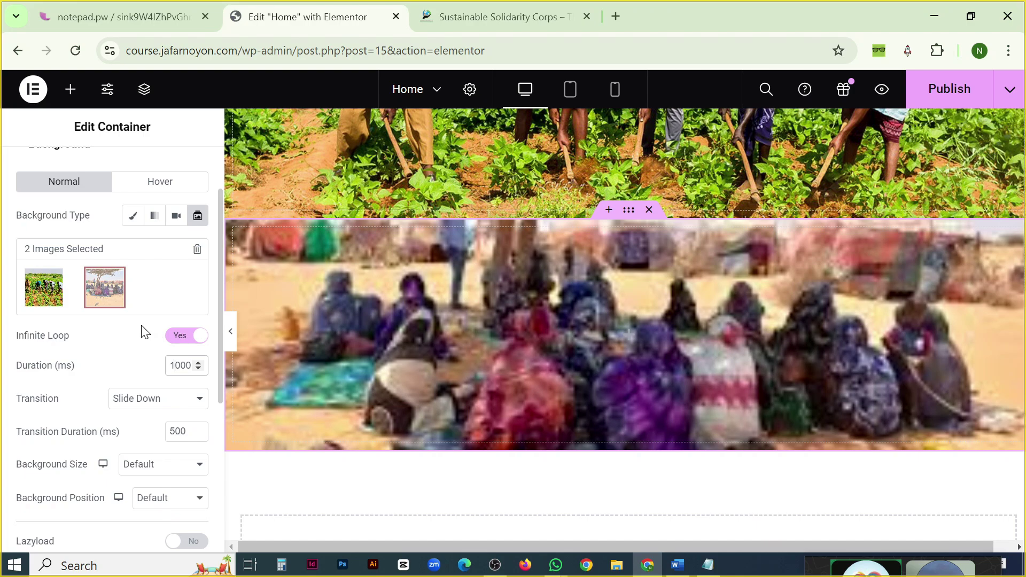
# Set the slideshow's background size to Cover.
pyautogui.scroll(-2, 145, 331)
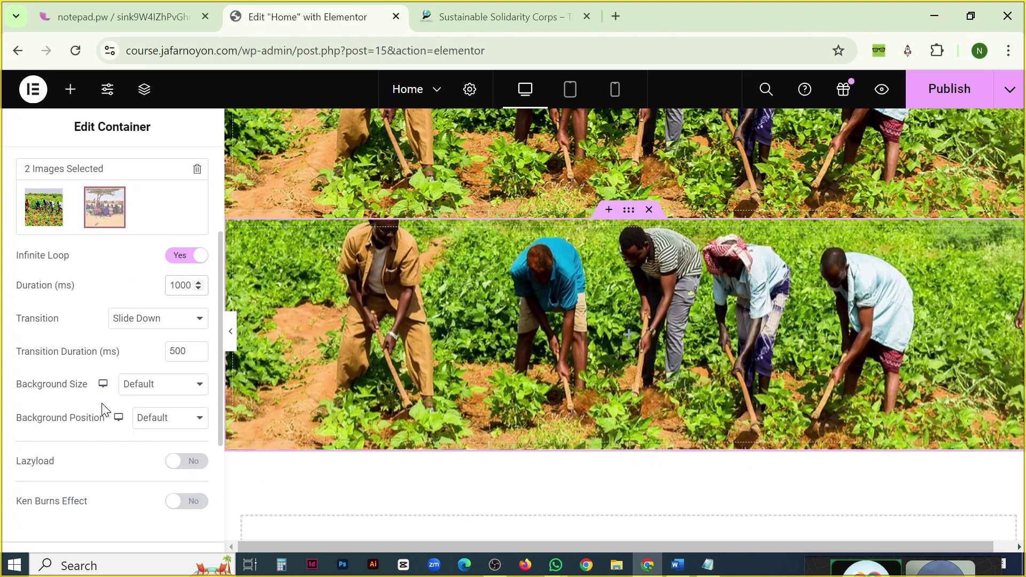
pyautogui.click(148, 390)
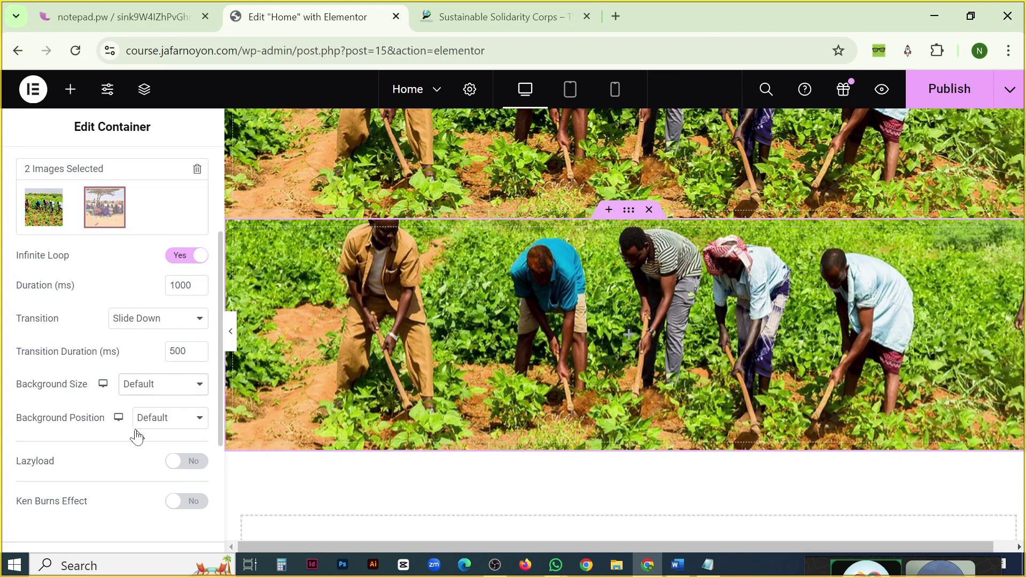
pyautogui.click(138, 436)
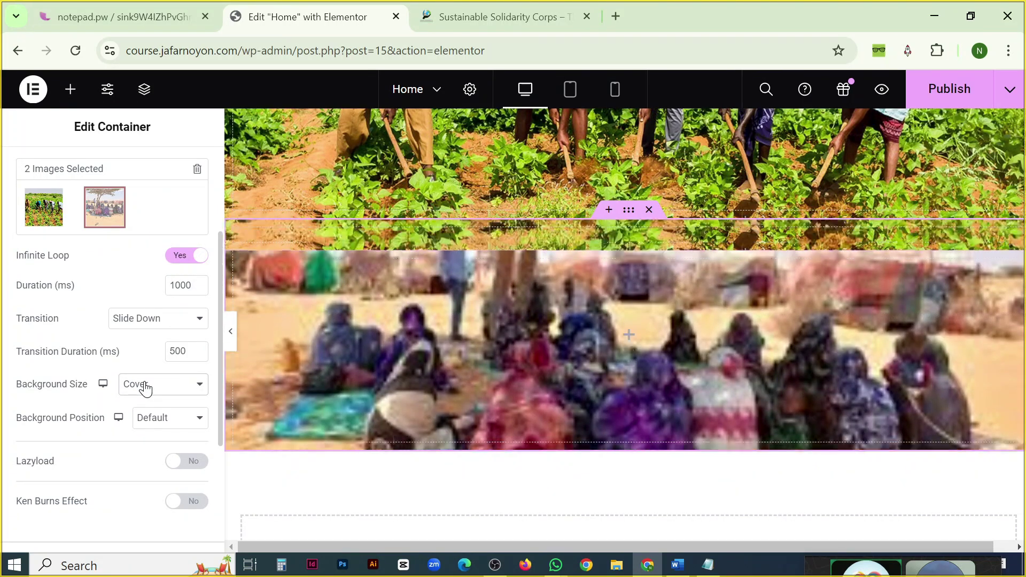
# Set the slideshow's background position to Center Center and enable Lazyload.
pyautogui.click(184, 423)
pyautogui.scroll(-2, 184, 428)
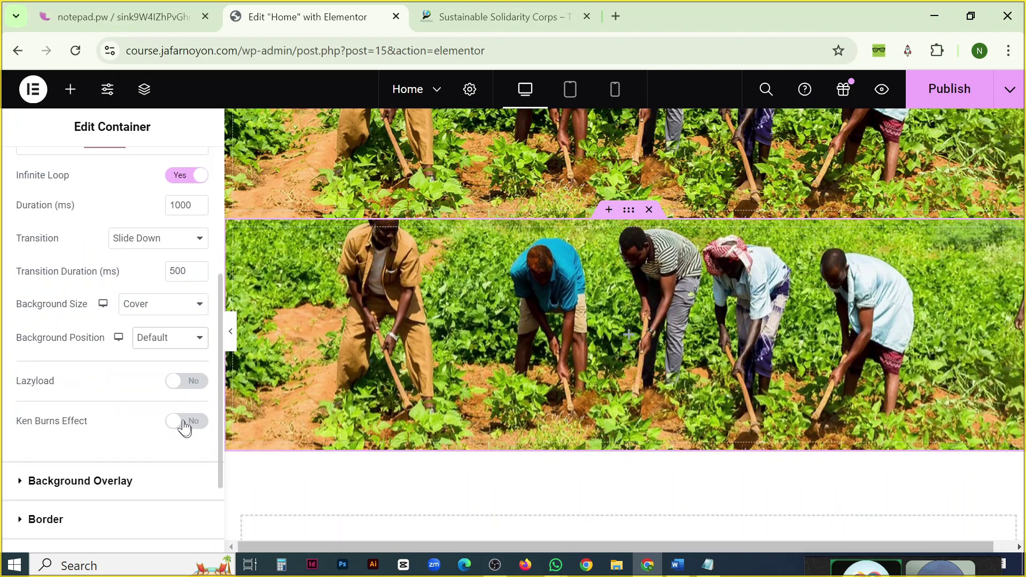
pyautogui.click(167, 347)
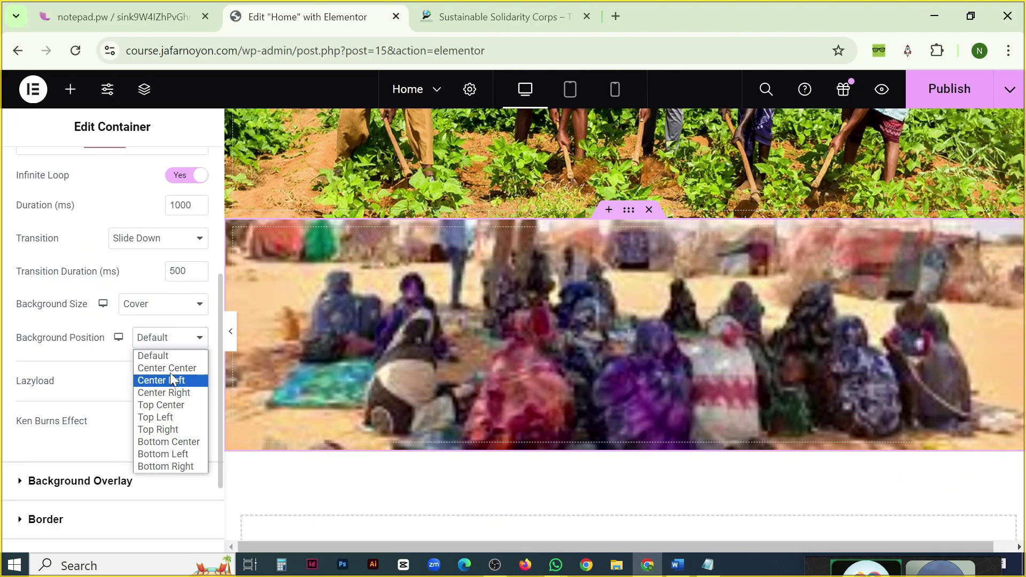
pyautogui.click(171, 372)
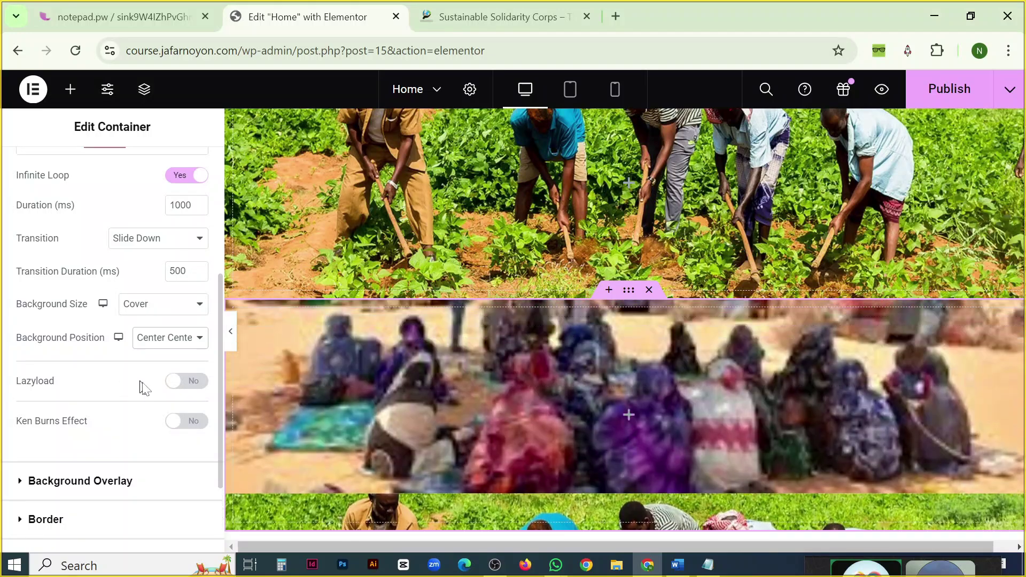
pyautogui.click(196, 381)
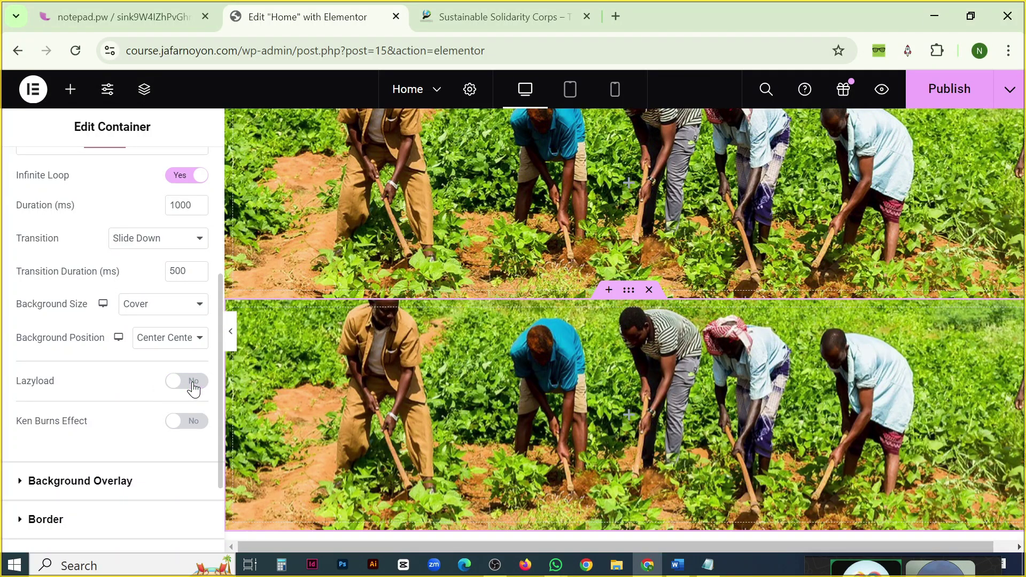
pyautogui.click(192, 384)
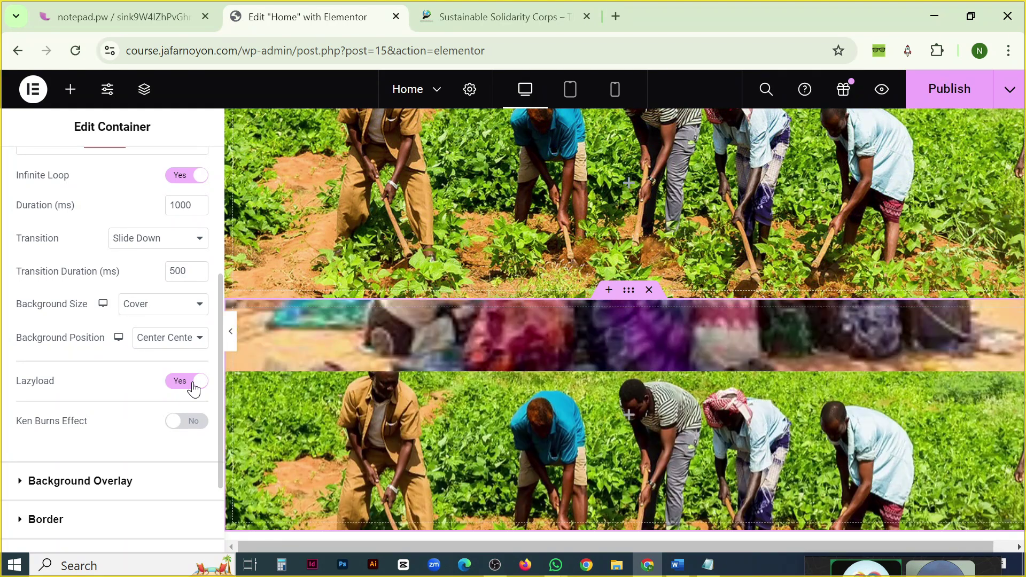
# Switch to the sscorps.org site, reload it, and examine how the homepage sections load and animate from header to footer.
pyautogui.click(466, 21)
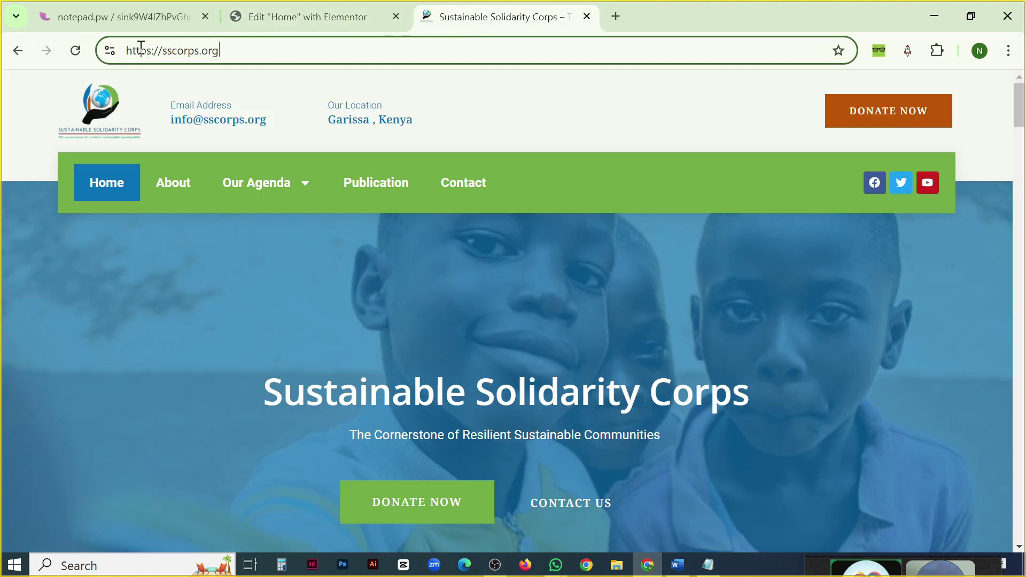
pyautogui.click(77, 52)
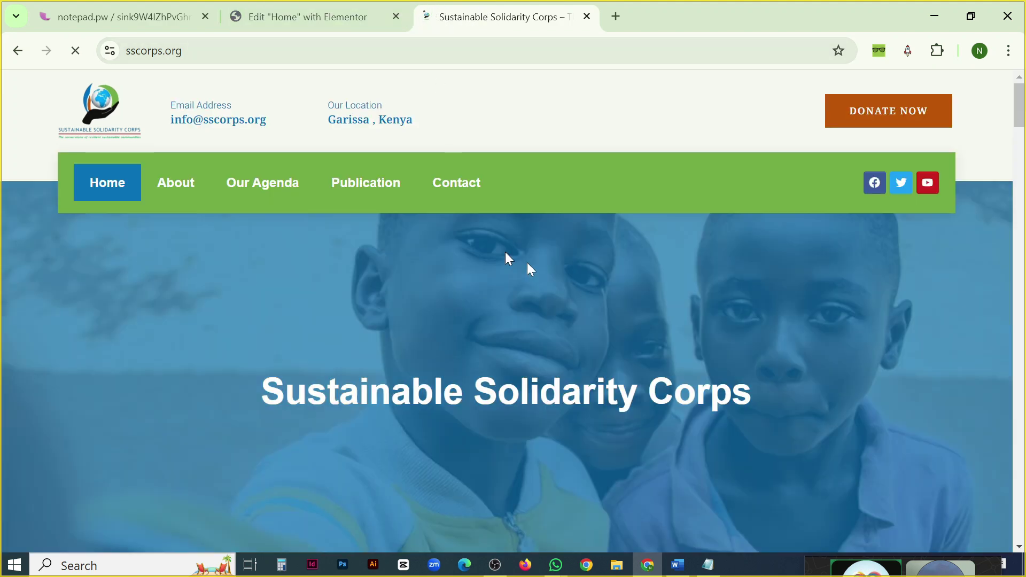
pyautogui.scroll(-2, 598, 239)
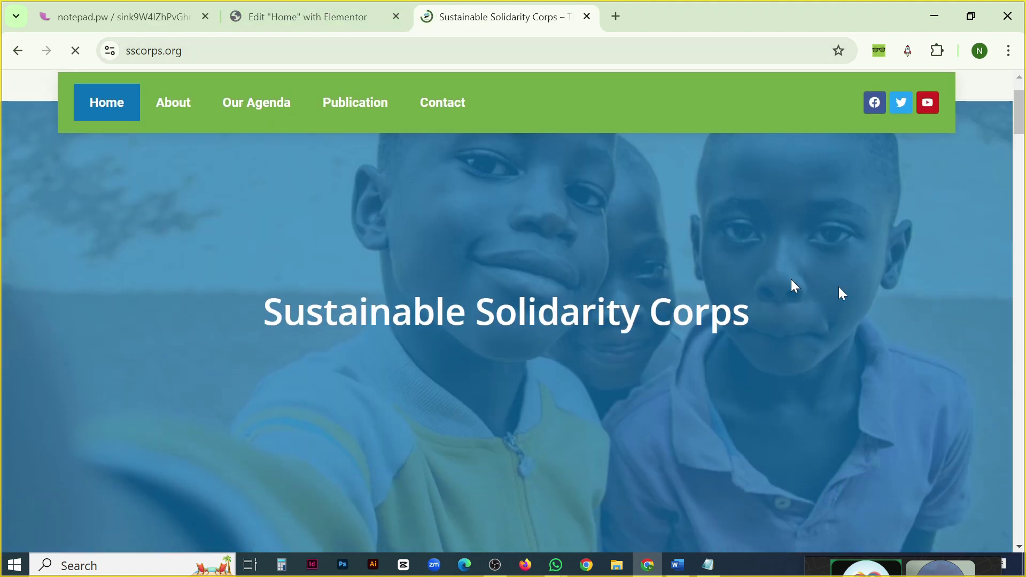
pyautogui.scroll(-3, 819, 239)
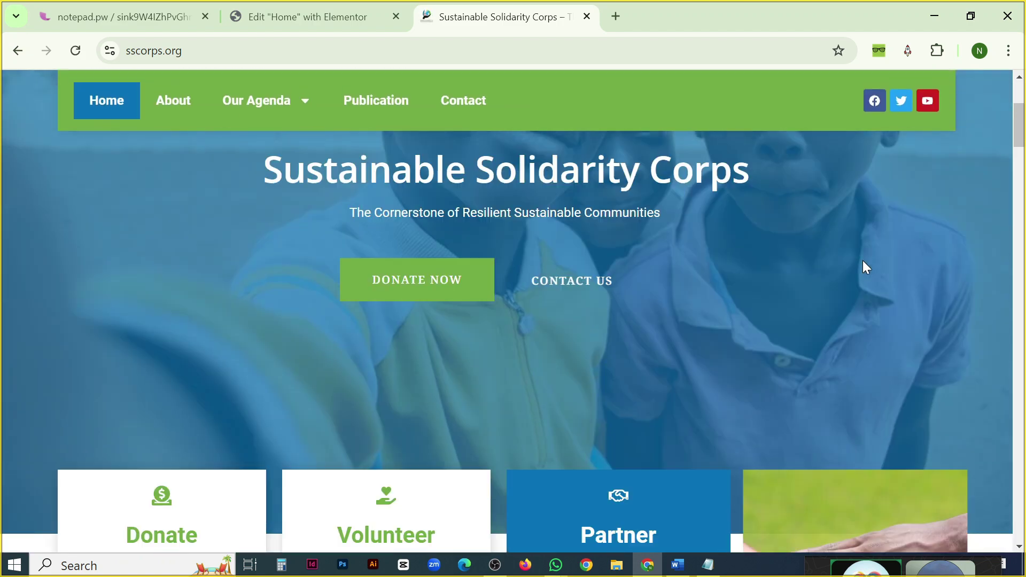
pyautogui.scroll(-10, 863, 261)
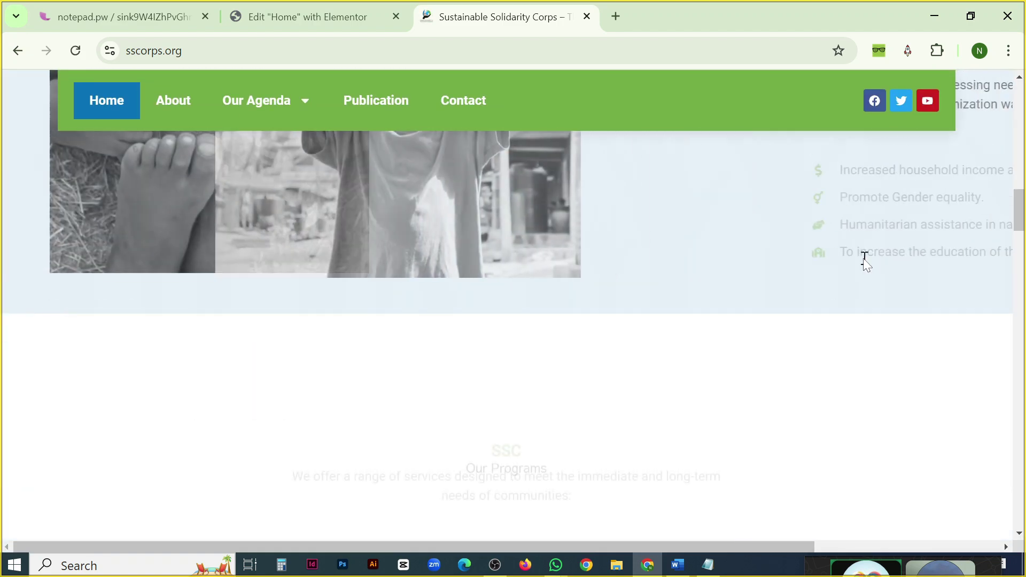
pyautogui.scroll(-10, 865, 260)
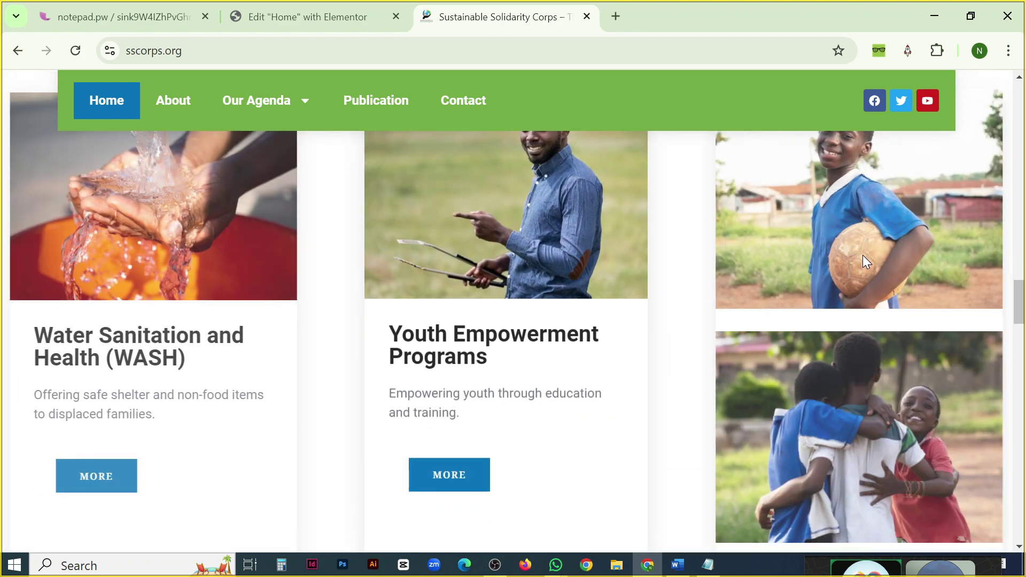
pyautogui.scroll(-10, 862, 255)
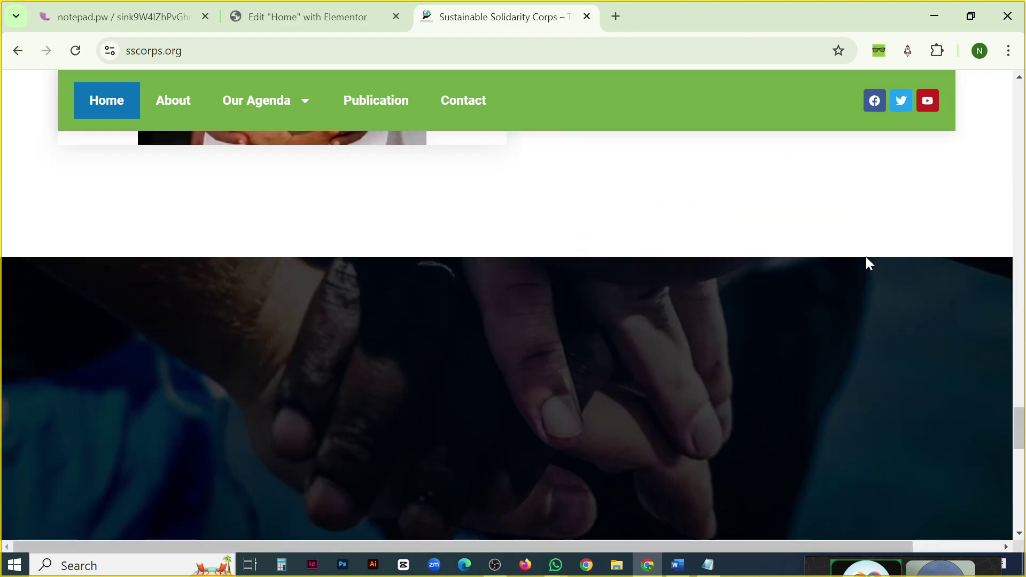
pyautogui.scroll(-10, 866, 257)
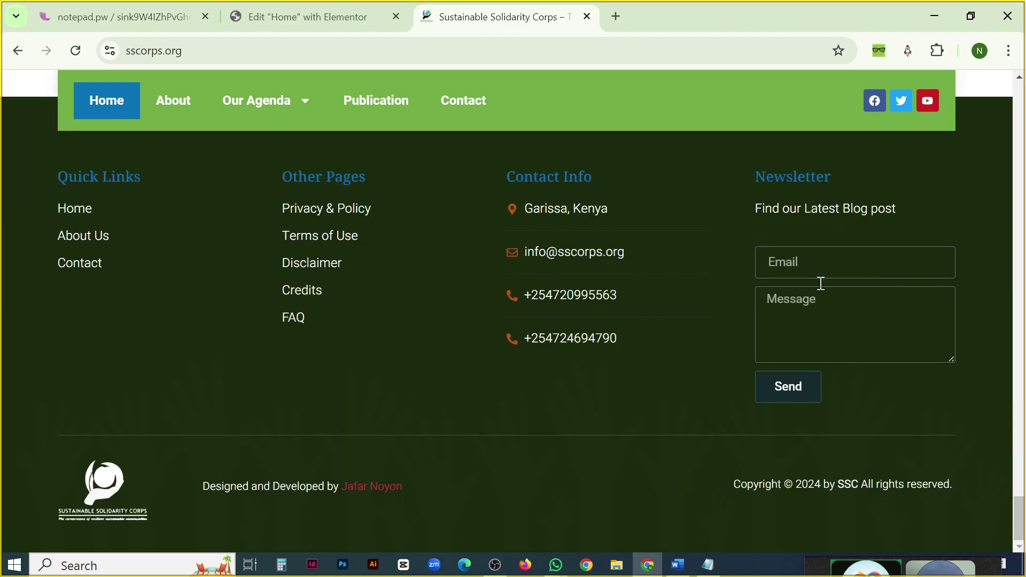
pyautogui.scroll(15, 591, 348)
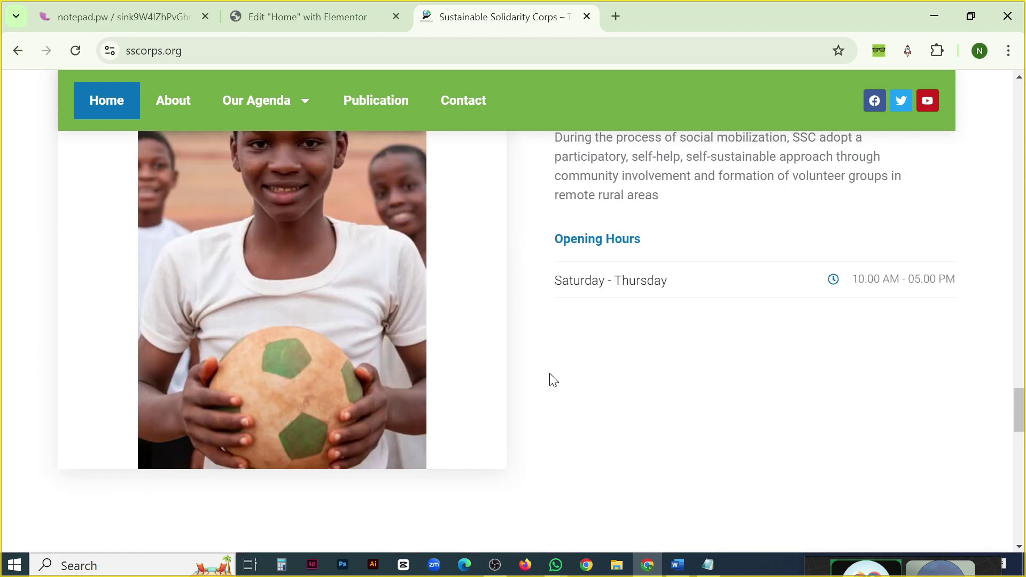
pyautogui.scroll(12, 553, 380)
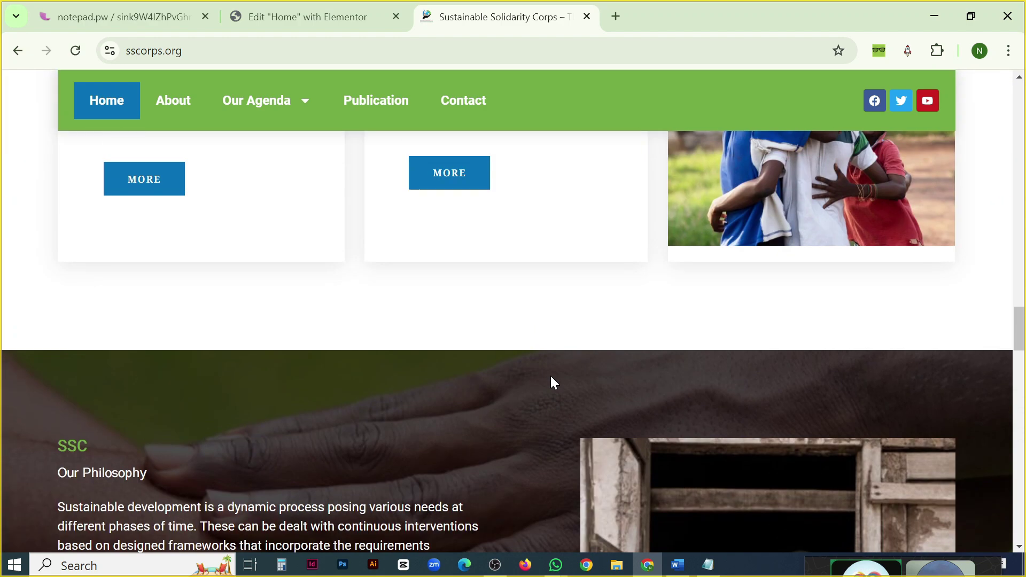
# Look over the programme cards on the sscorps.org homepage and return to the Home page in the Elementor editor.
pyautogui.scroll(8, 552, 378)
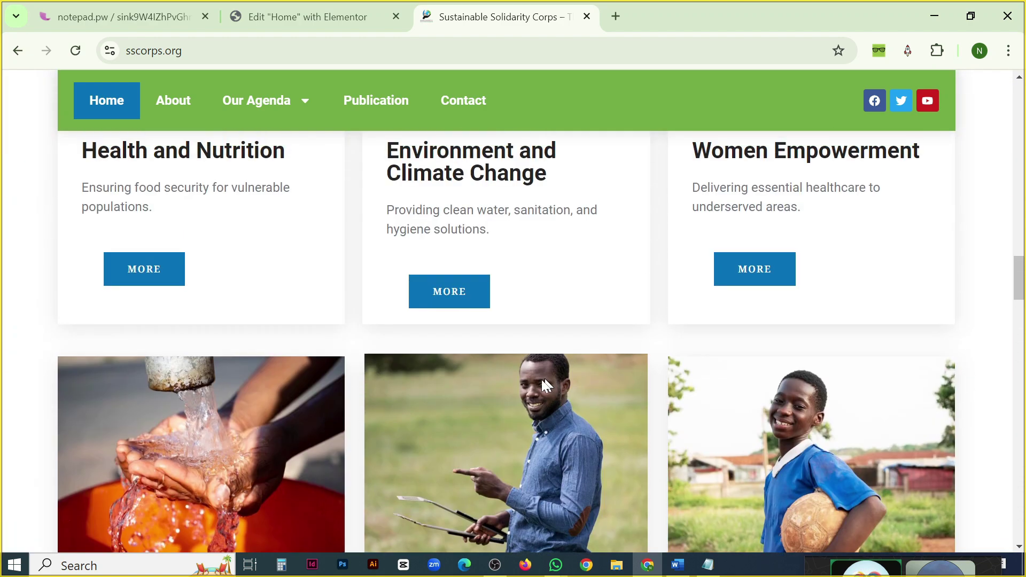
pyautogui.scroll(-2, 541, 418)
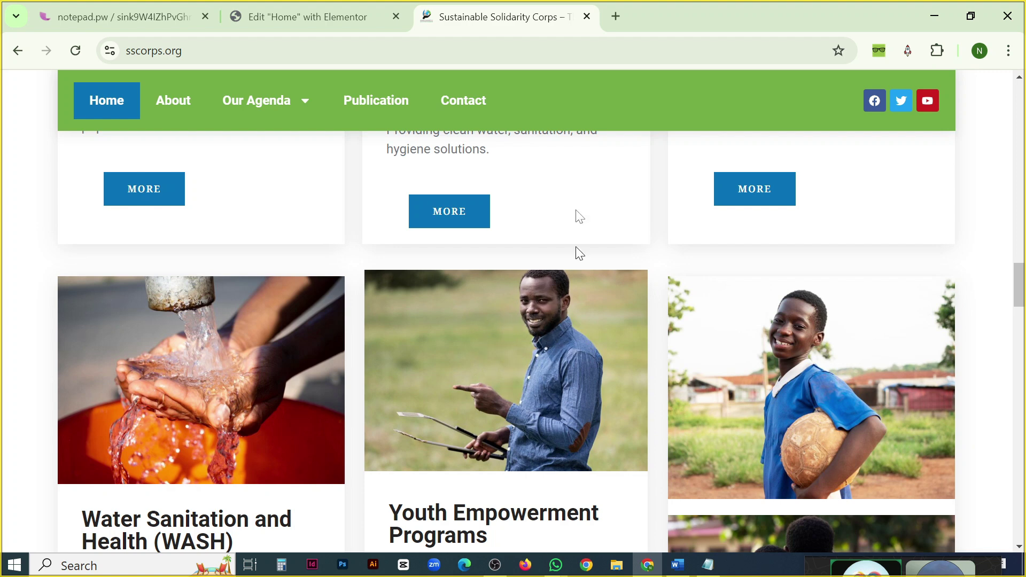
pyautogui.click(119, 55)
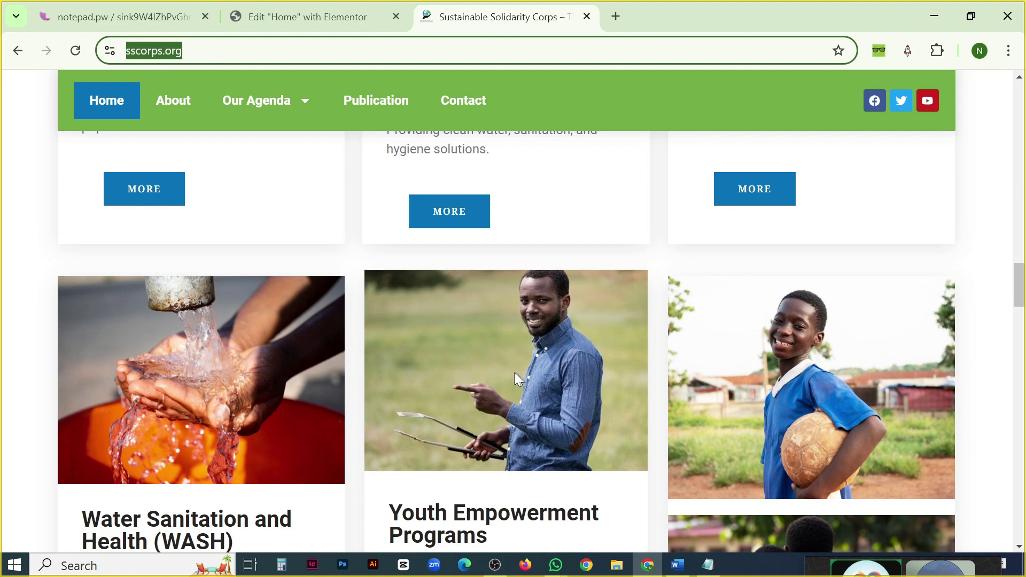
pyautogui.click(278, 24)
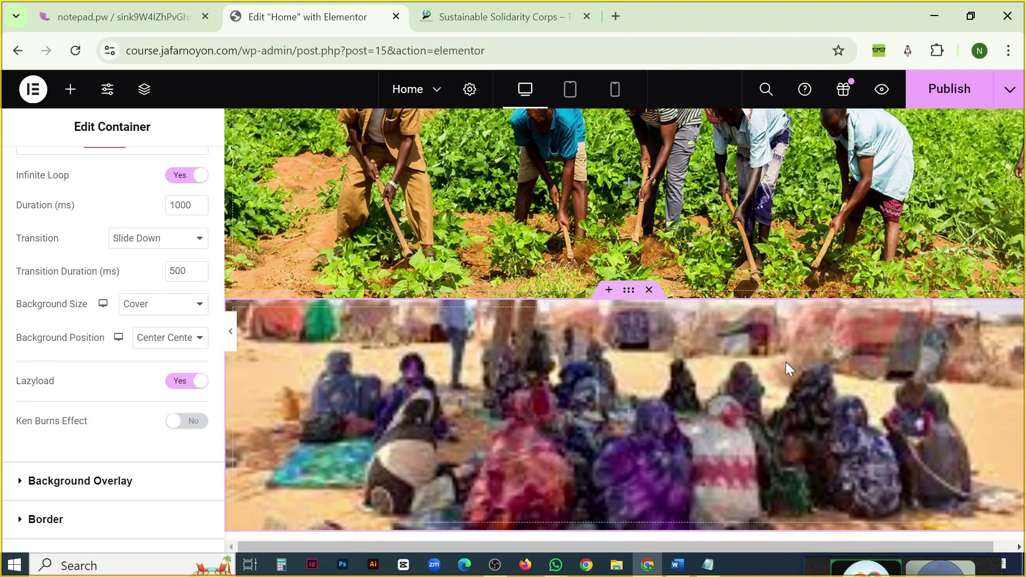
# Enable the Ken Burns Effect on the container's background slideshow and set its duration to 5000 ms.
pyautogui.scroll(-5, 786, 363)
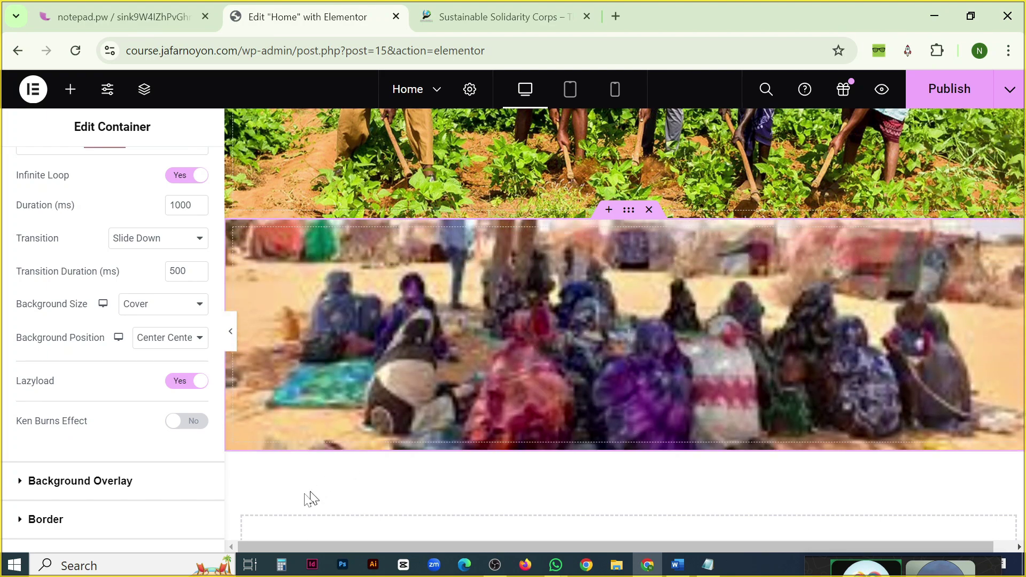
pyautogui.click(182, 421)
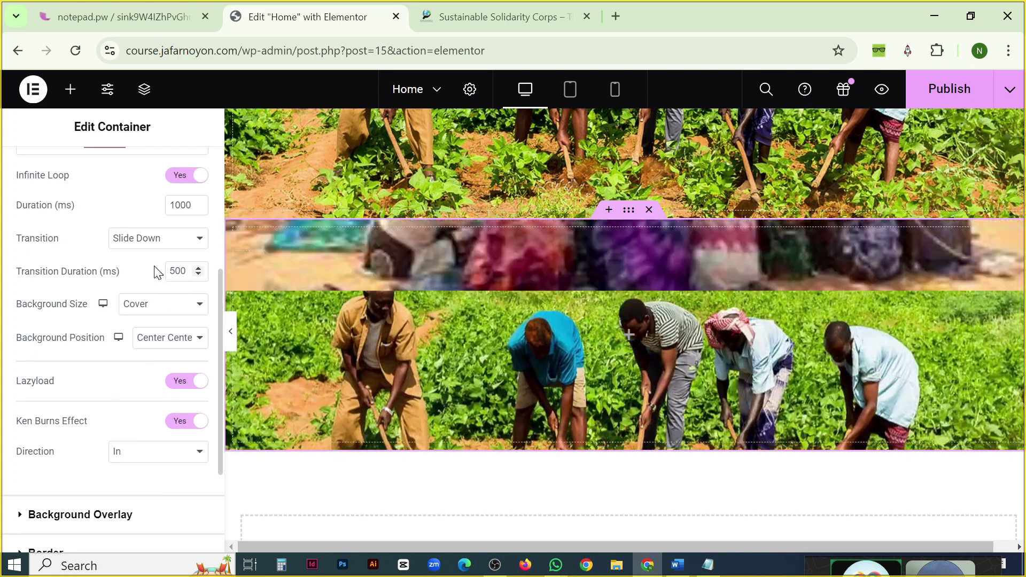
pyautogui.moveTo(177, 203); pyautogui.dragTo(156, 214)
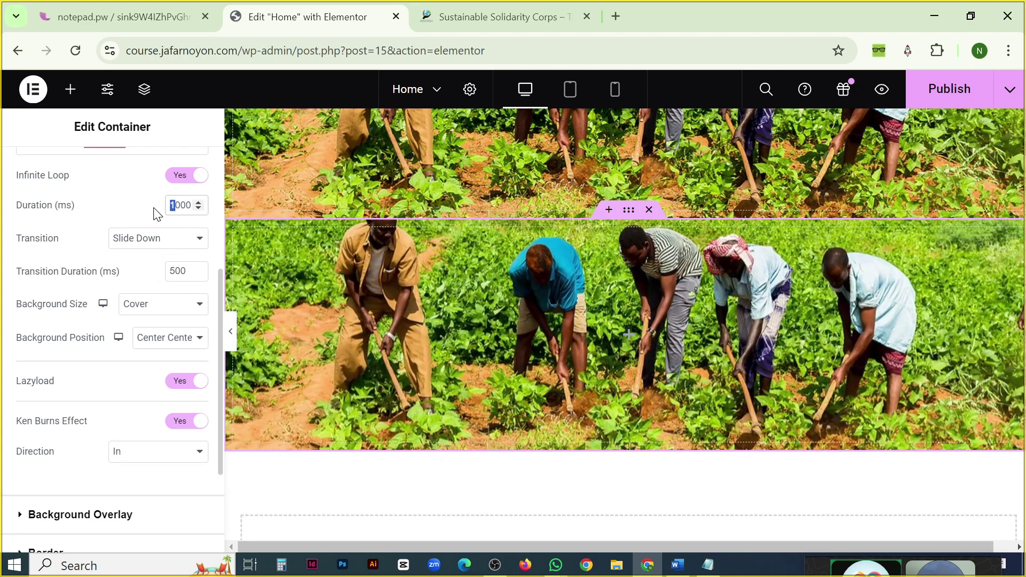
pyautogui.write('5')
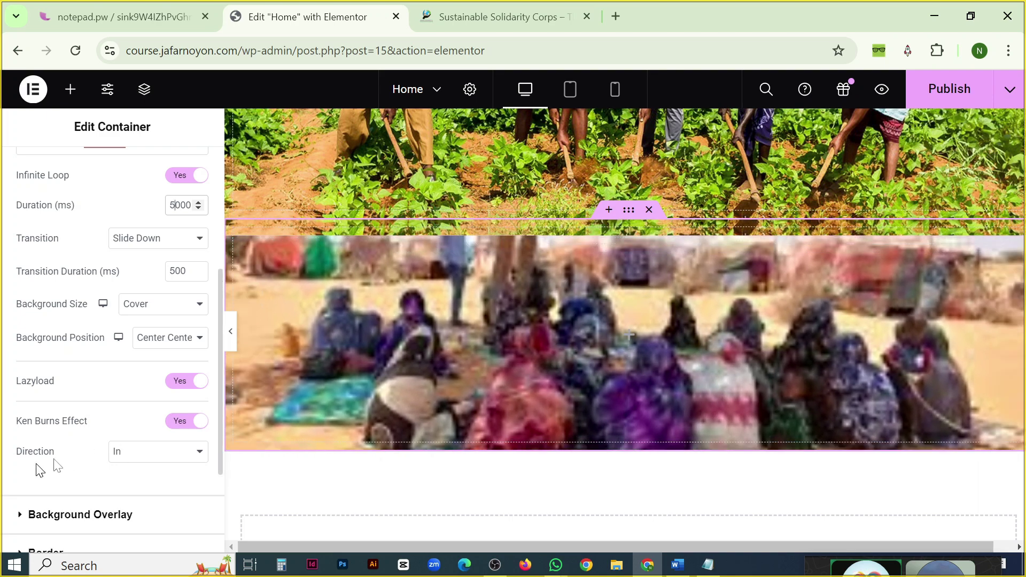
# Set the Ken Burns Effect direction to Out.
pyautogui.click(167, 457)
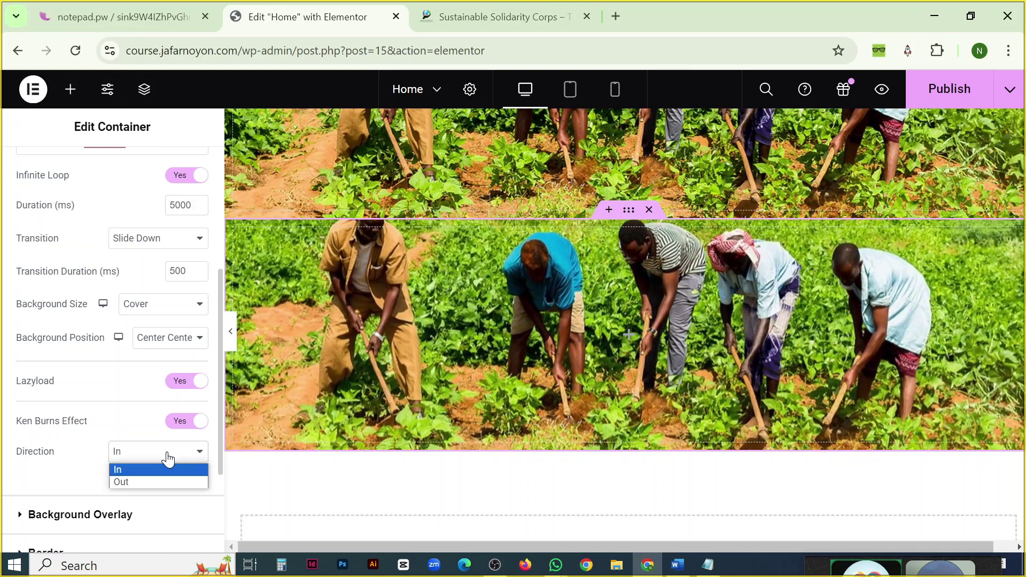
pyautogui.click(154, 469)
pyautogui.click(138, 489)
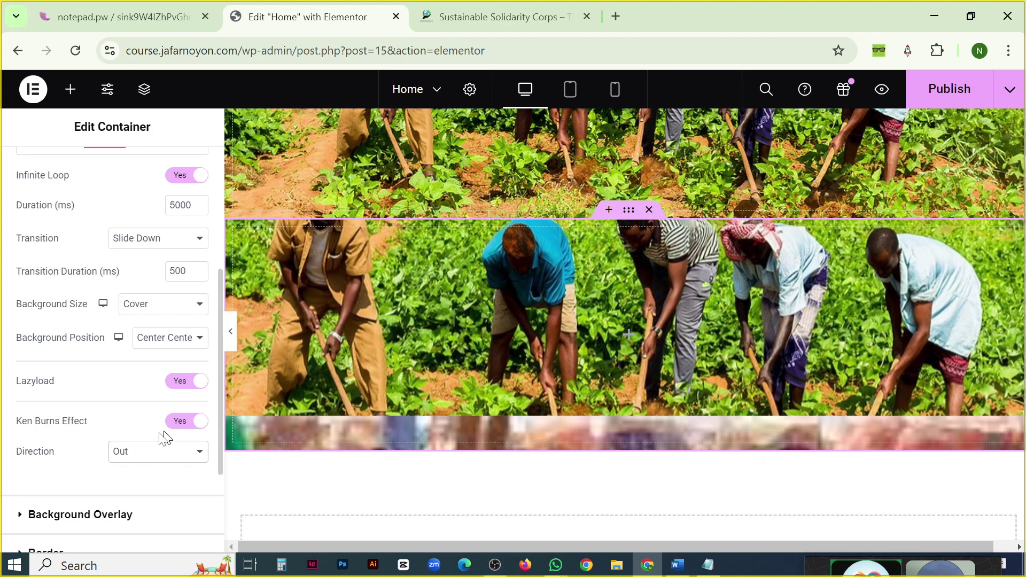
pyautogui.click(172, 458)
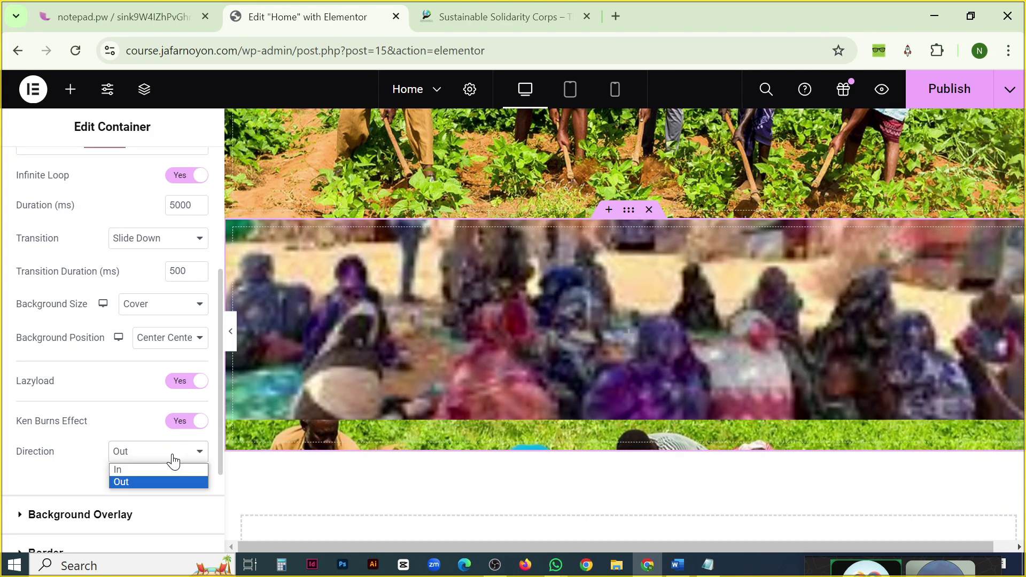
pyautogui.click(172, 457)
# Open the container background's hover state and try transition durations of 0.1 s and 1 s, keeping 1 s.
pyautogui.scroll(-3, 161, 467)
pyautogui.scroll(5, 160, 467)
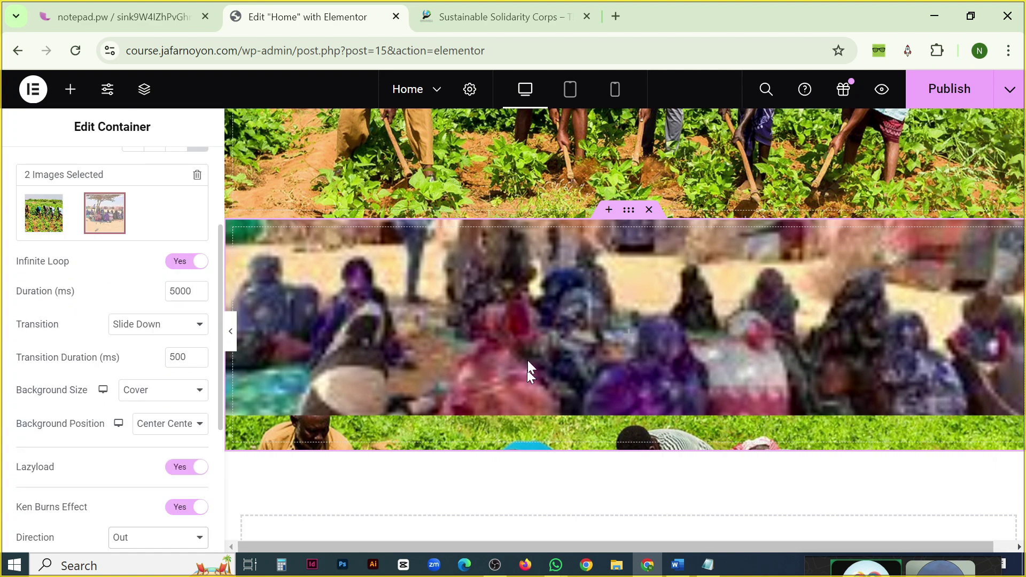
pyautogui.scroll(6, 332, 281)
pyautogui.scroll(3, 151, 275)
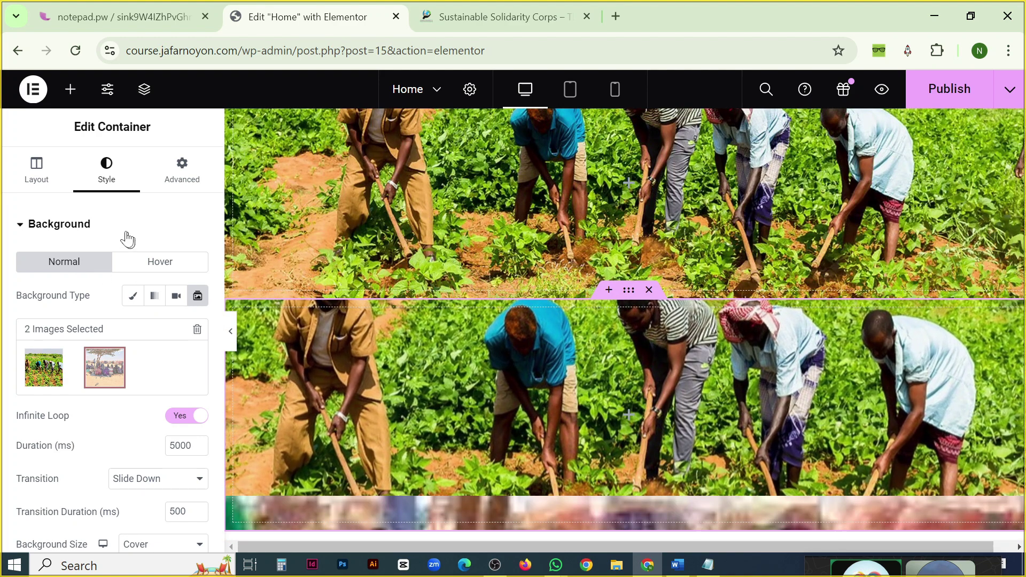
pyautogui.click(167, 267)
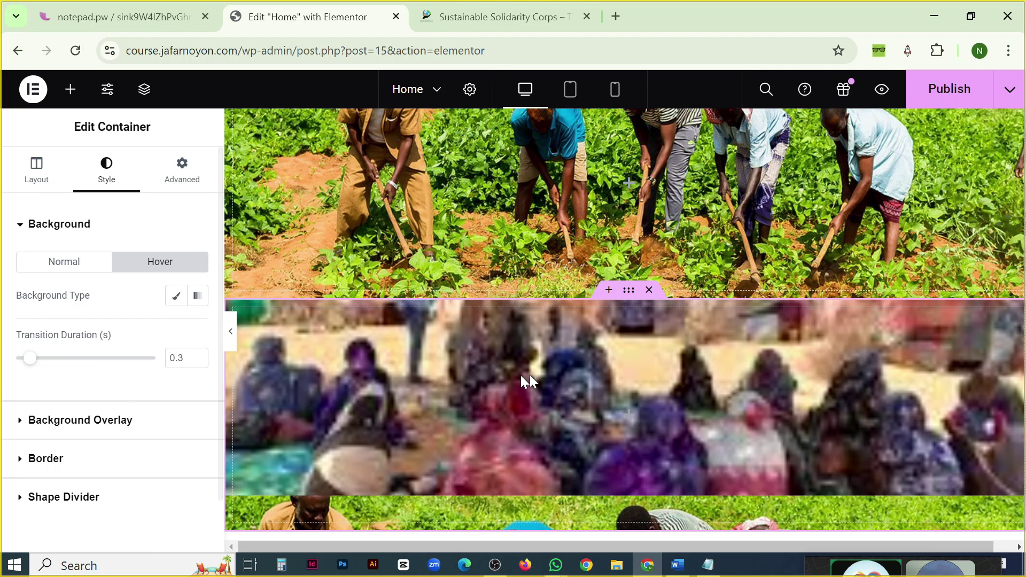
pyautogui.scroll(-1, 534, 374)
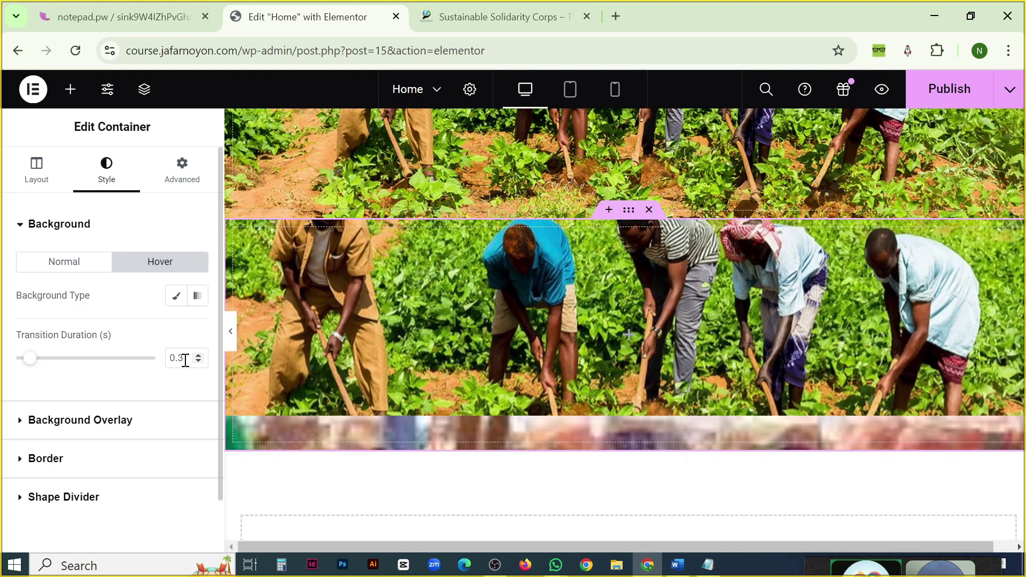
pyautogui.moveTo(185, 360); pyautogui.dragTo(152, 368)
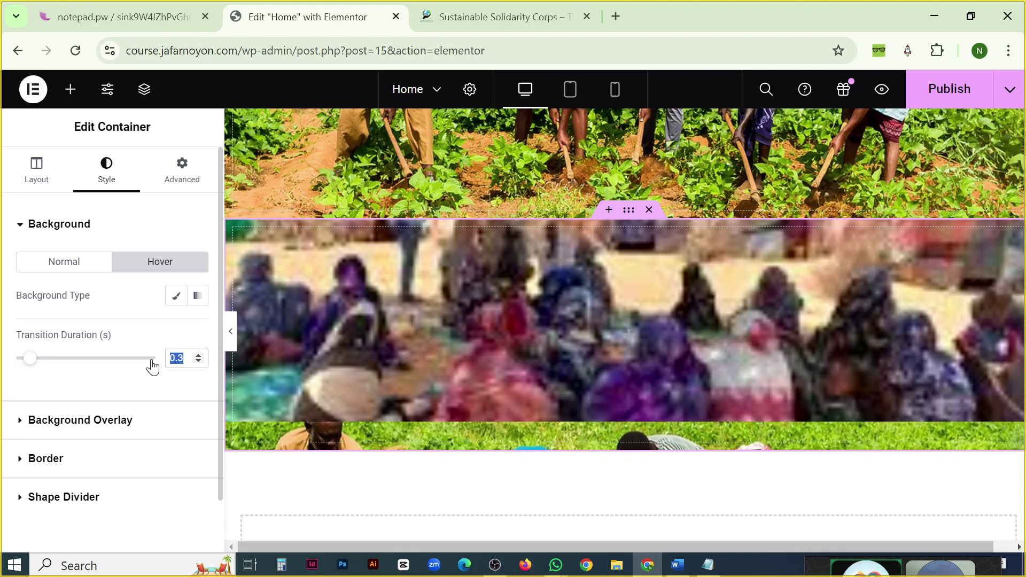
pyautogui.write('.')
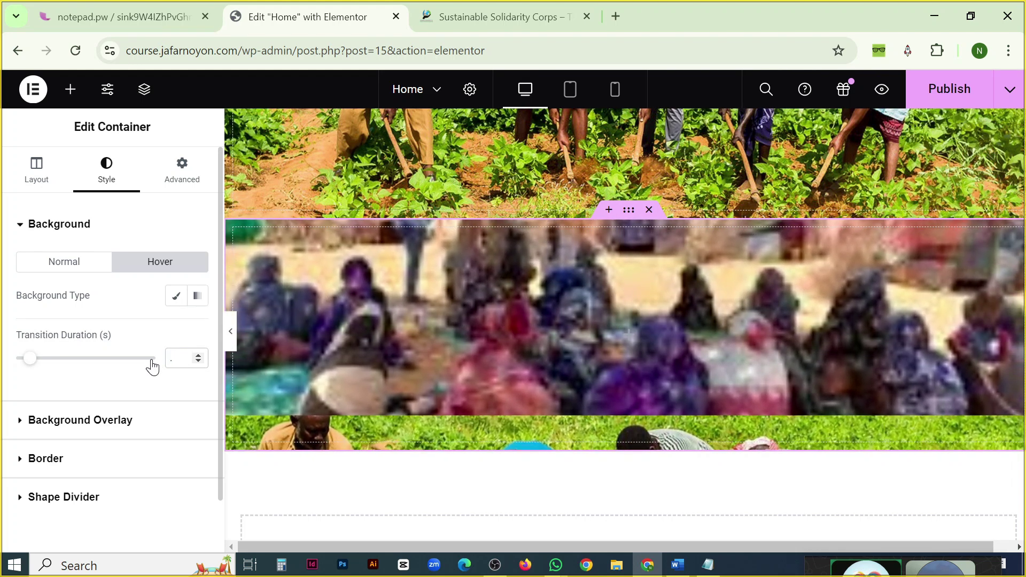
pyautogui.write('1')
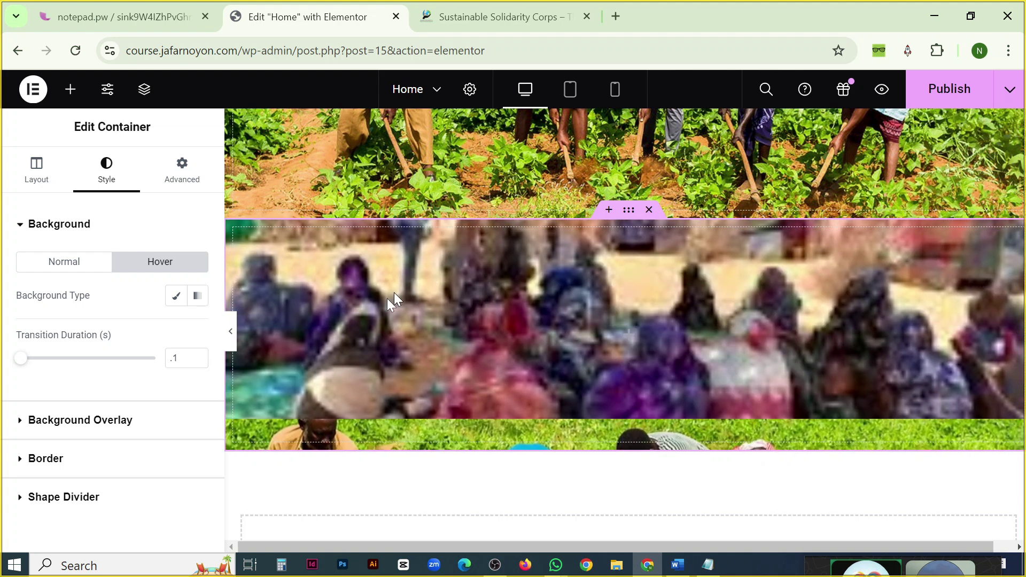
pyautogui.doubleClick(175, 358)
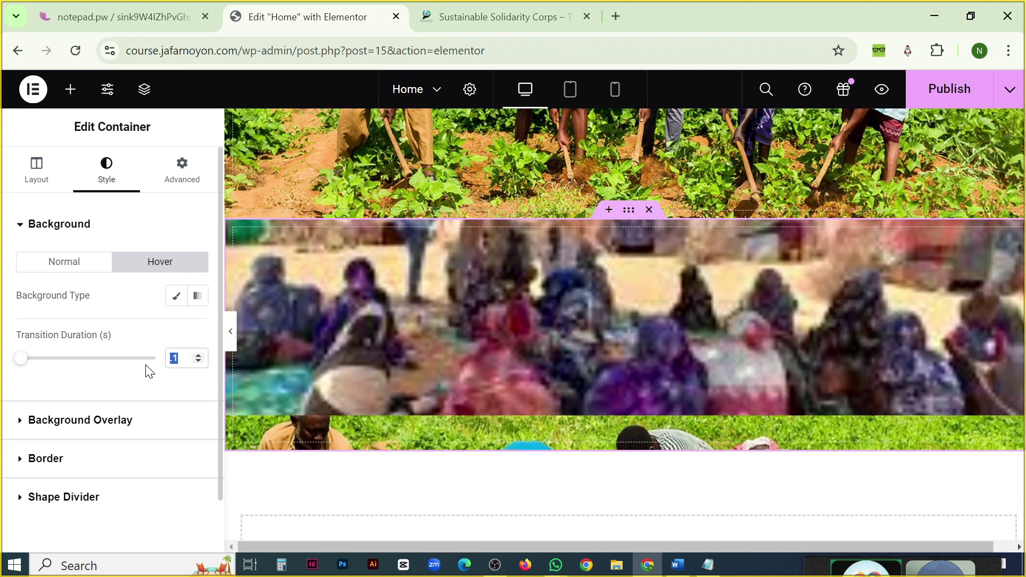
pyautogui.write('1')
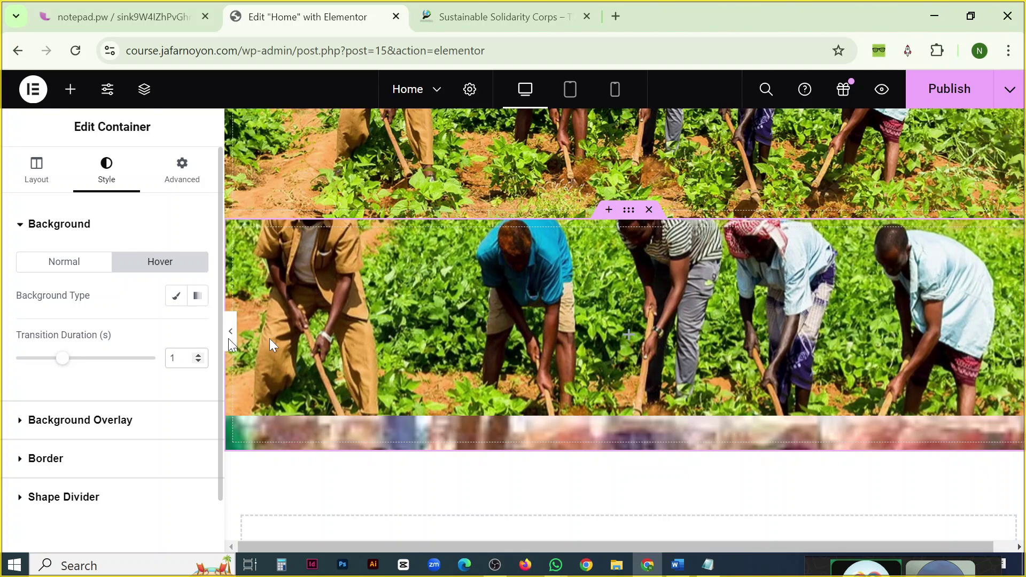
# Delete the container with the slideshow background from the page.
pyautogui.scroll(5, 609, 344)
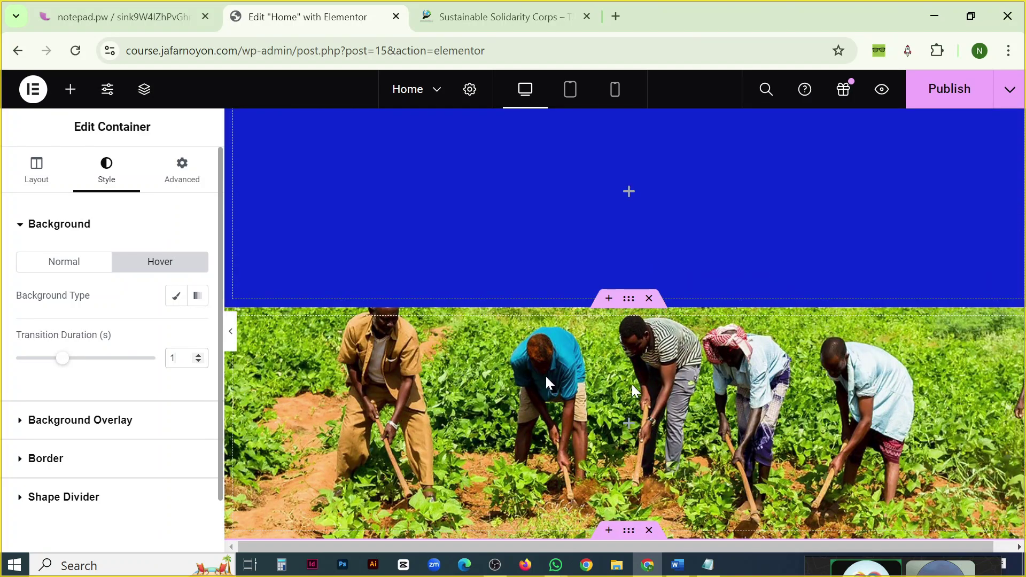
pyautogui.scroll(-5, 632, 384)
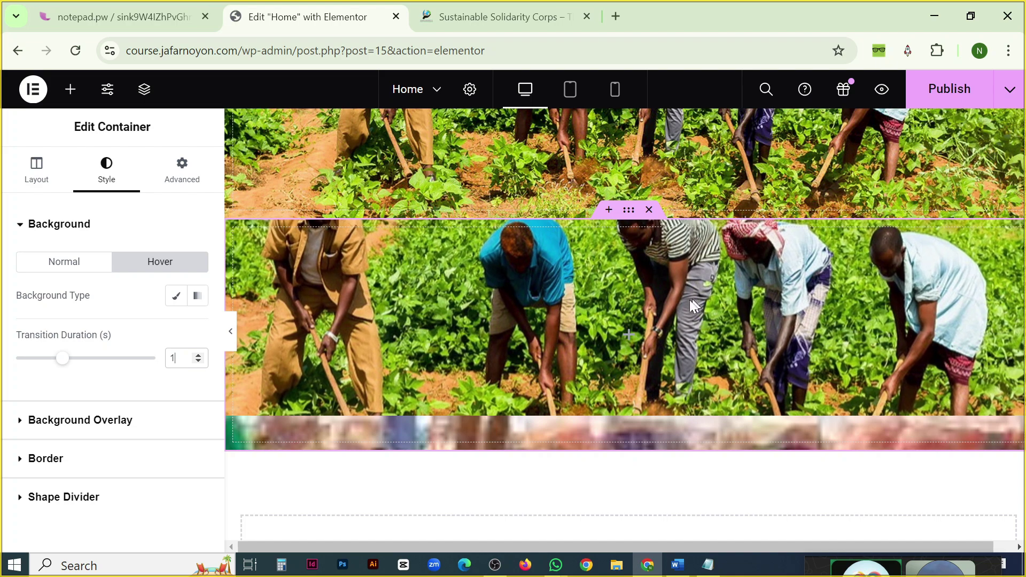
pyautogui.scroll(2, 681, 278)
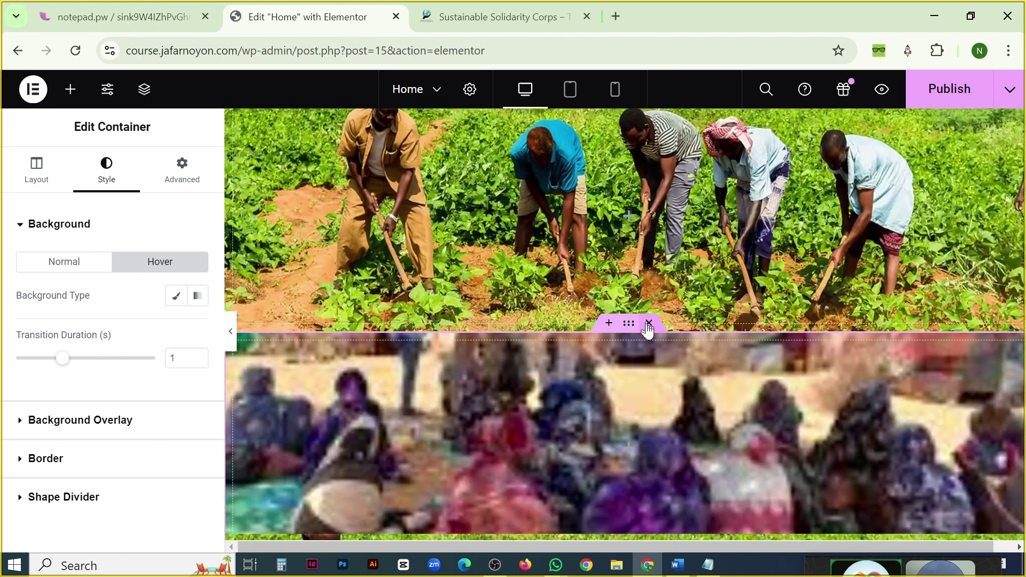
pyautogui.click(648, 324)
# Give the container below the blue one the background color #5E5555 and remove its background image.
pyautogui.scroll(3, 646, 321)
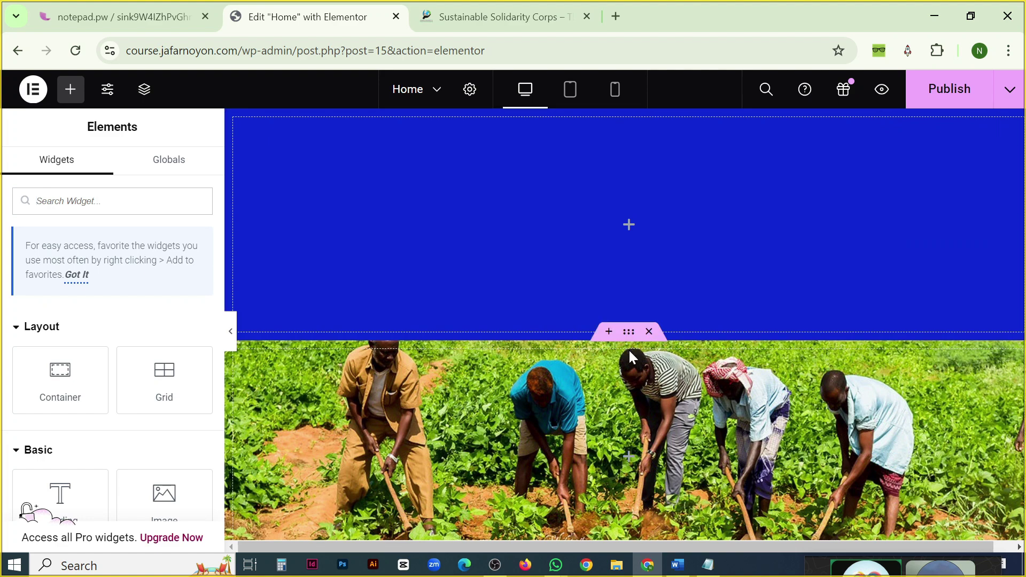
pyautogui.click(639, 336)
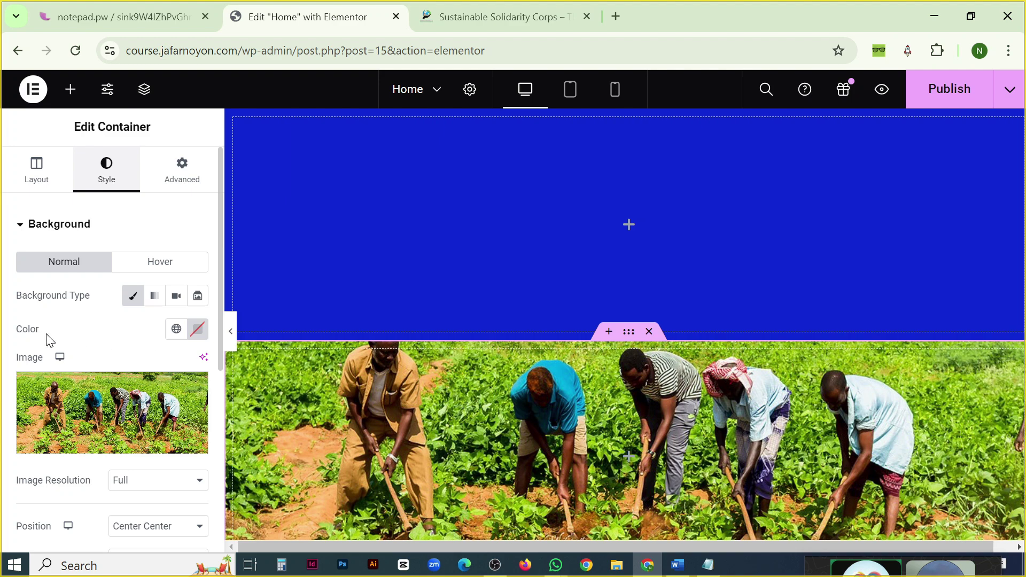
pyautogui.click(200, 331)
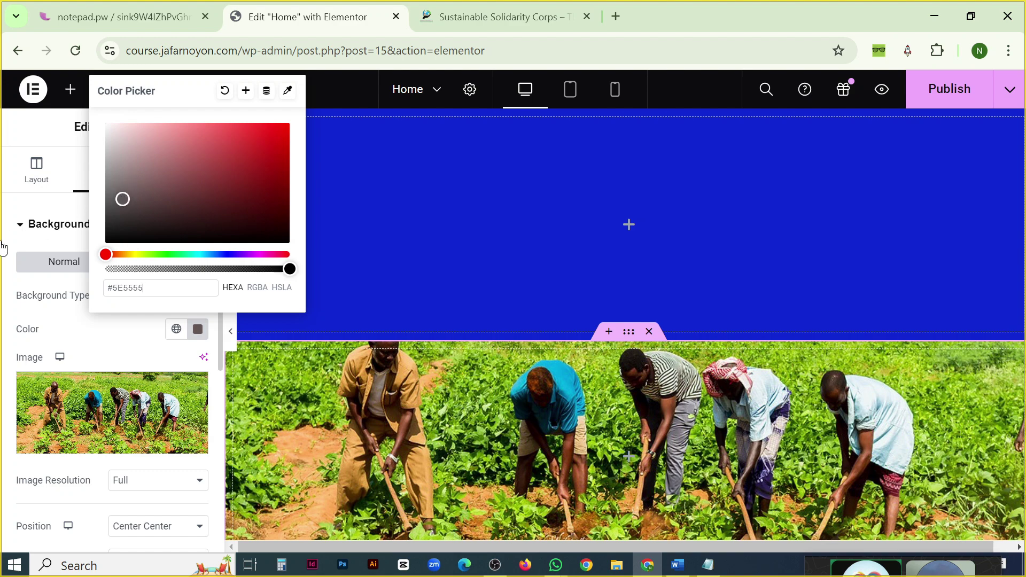
pyautogui.click(32, 224)
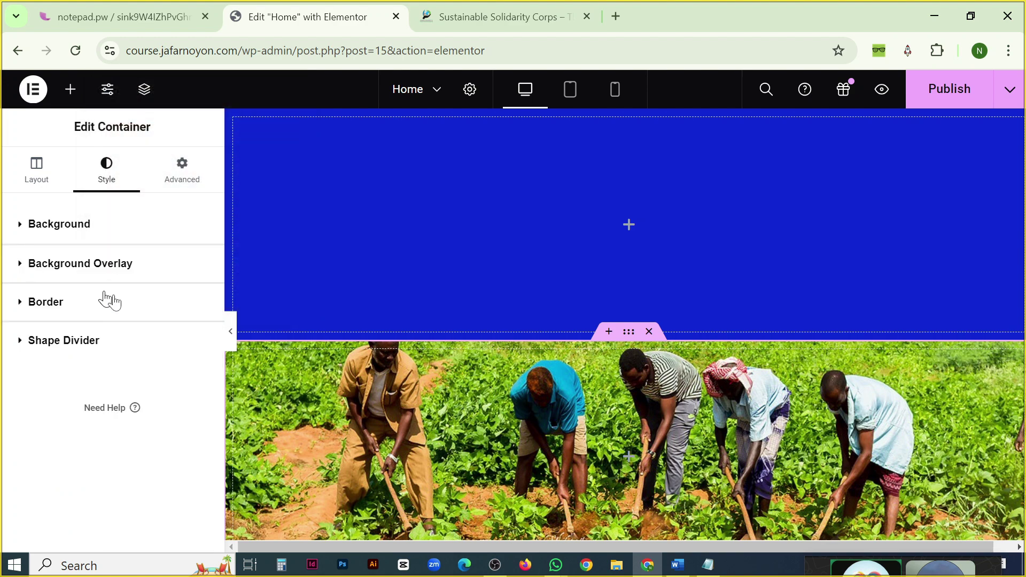
pyautogui.click(56, 231)
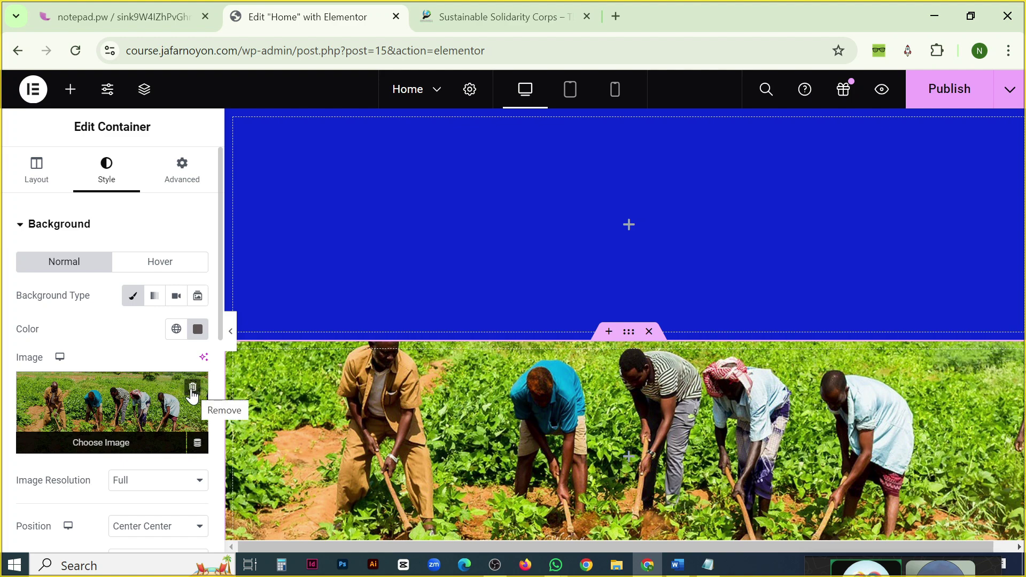
pyautogui.click(193, 388)
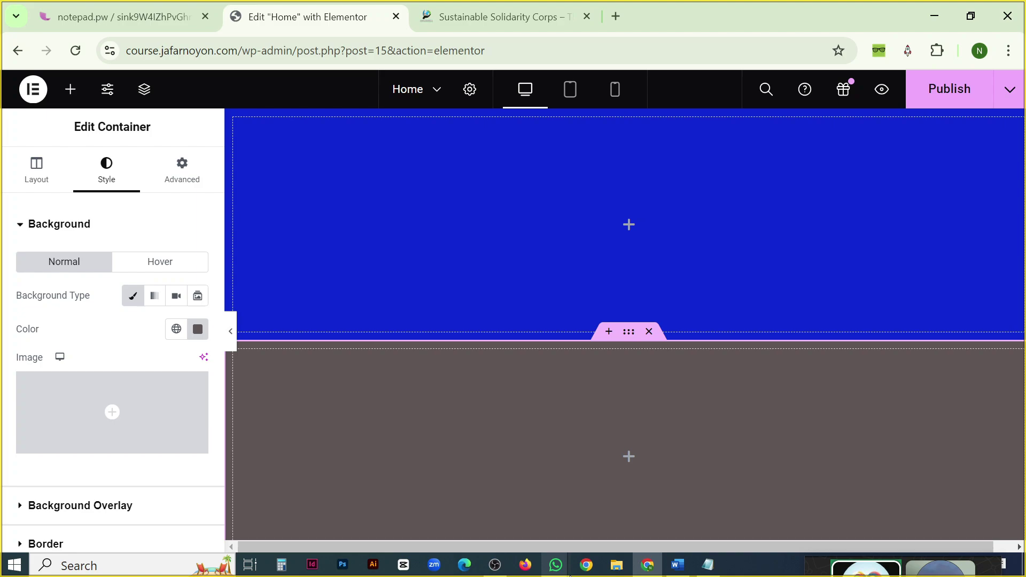
pyautogui.moveTo(556, 565)
pyautogui.click(649, 514)
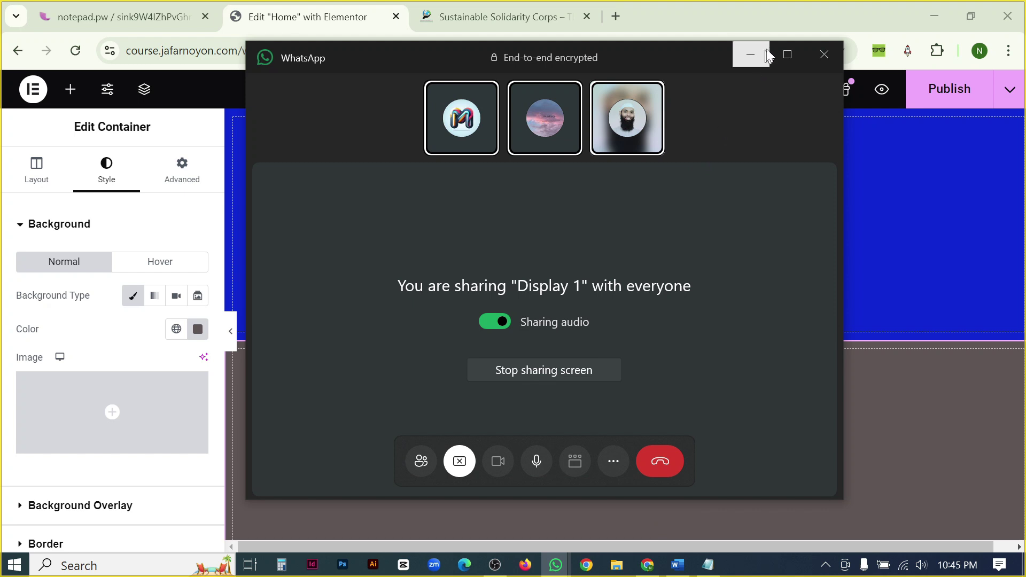
pyautogui.click(750, 54)
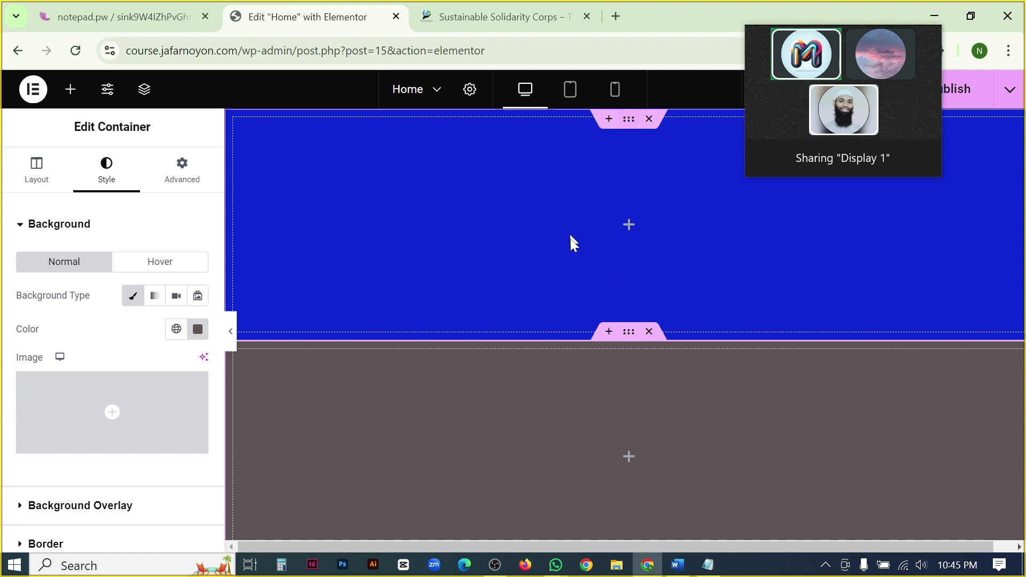
pyautogui.moveTo(847, 45); pyautogui.dragTo(826, 576)
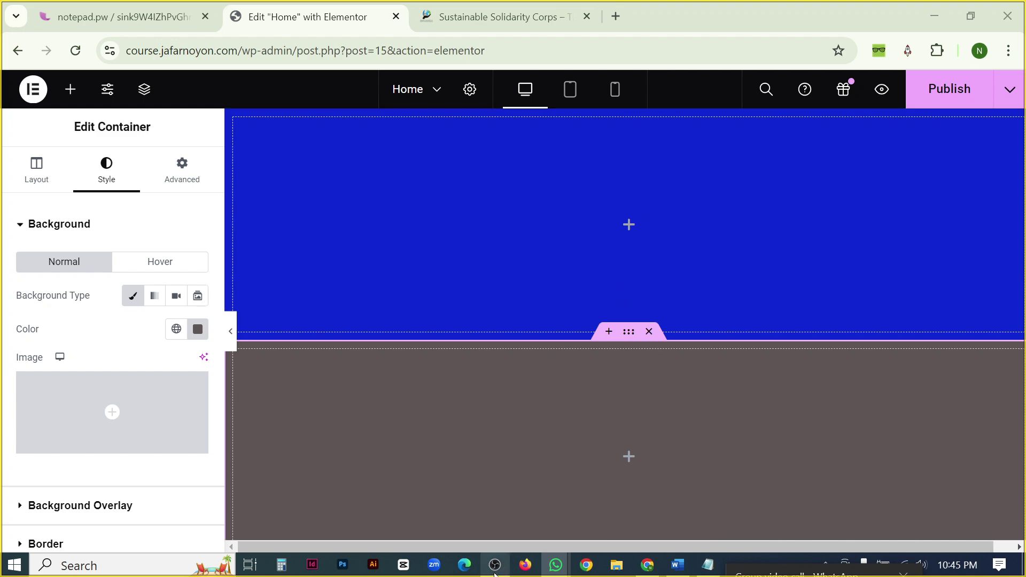
pyautogui.click(494, 572)
pyautogui.click(495, 568)
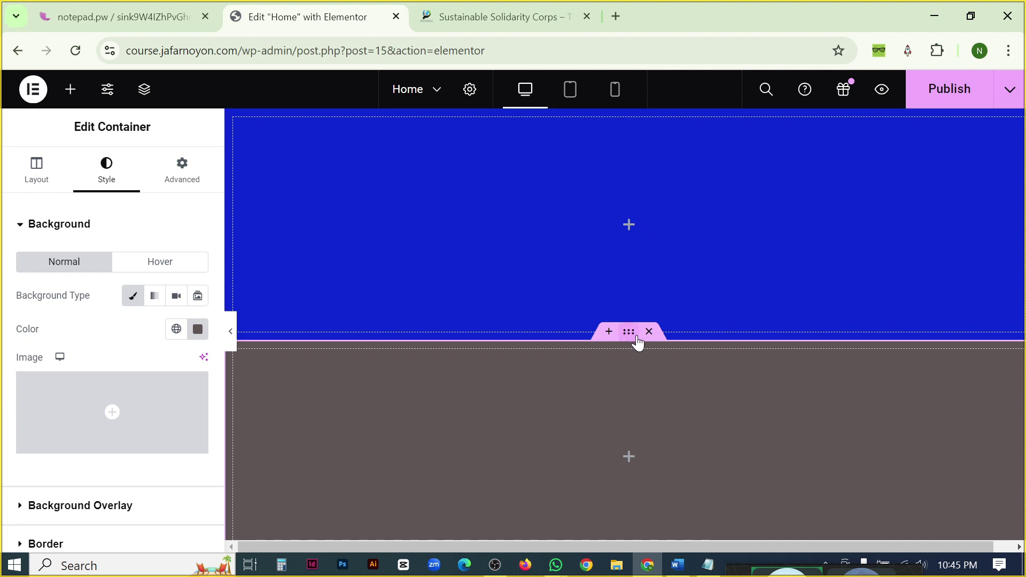
# Set the grey container's margin to 50 px on all four sides.
pyautogui.click(179, 181)
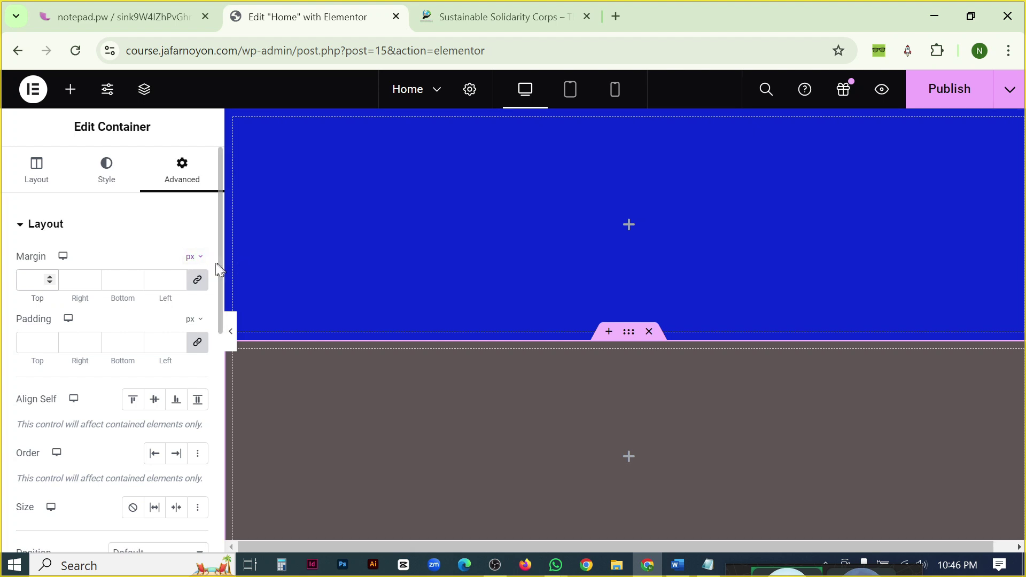
pyautogui.click(39, 281)
pyautogui.write('50')
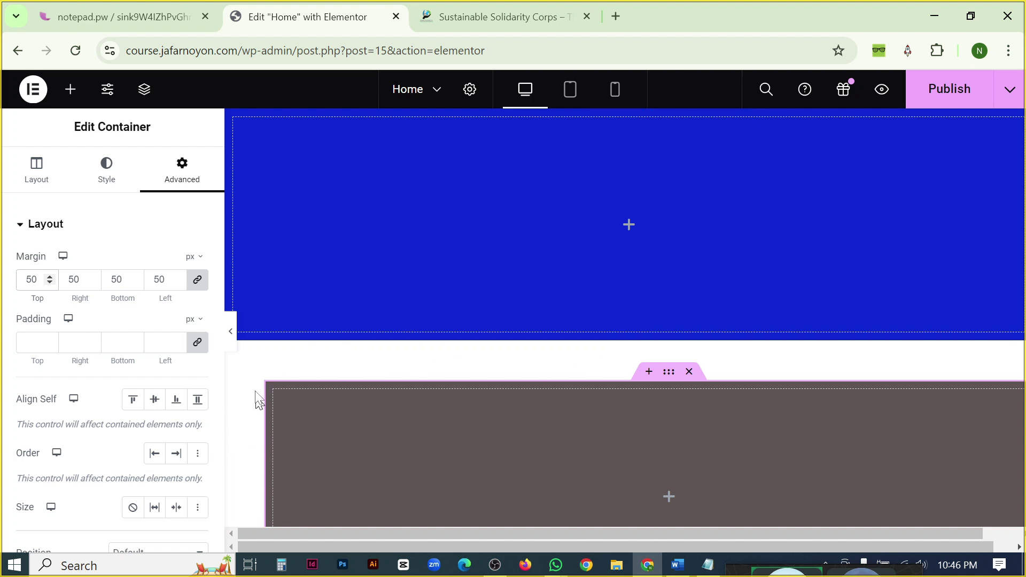
# Set the grey container's margin to 0 px on all four sides.
pyautogui.scroll(-5, 417, 350)
pyautogui.scroll(5, 418, 350)
pyautogui.scroll(-1, 420, 350)
pyautogui.scroll(-4, 288, 305)
pyautogui.scroll(3, 351, 331)
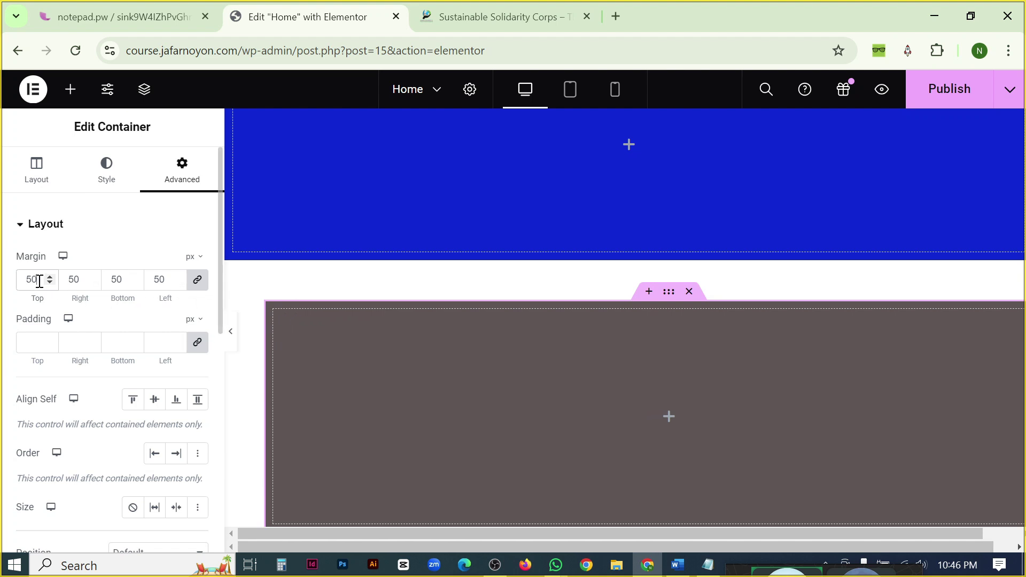
pyautogui.write('0')
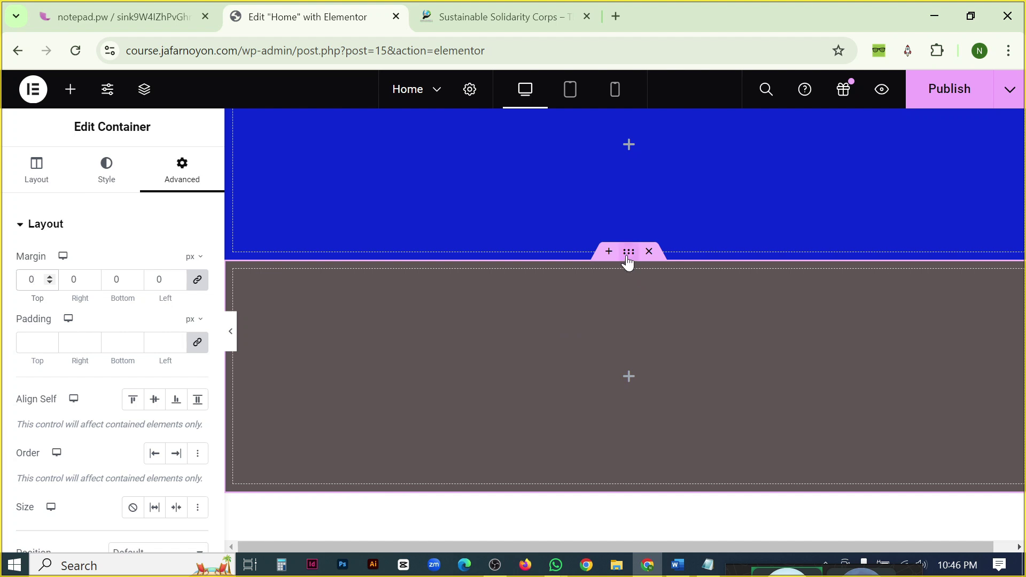
# Set the grey container's padding to 50 px on all four sides and inspect the inner spacing.
pyautogui.click(30, 344)
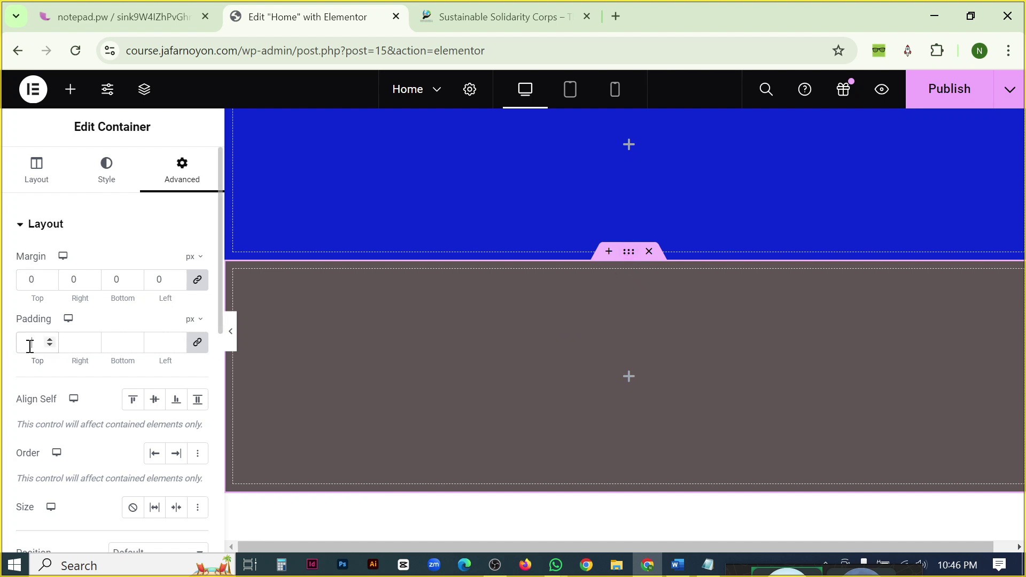
pyautogui.write('50')
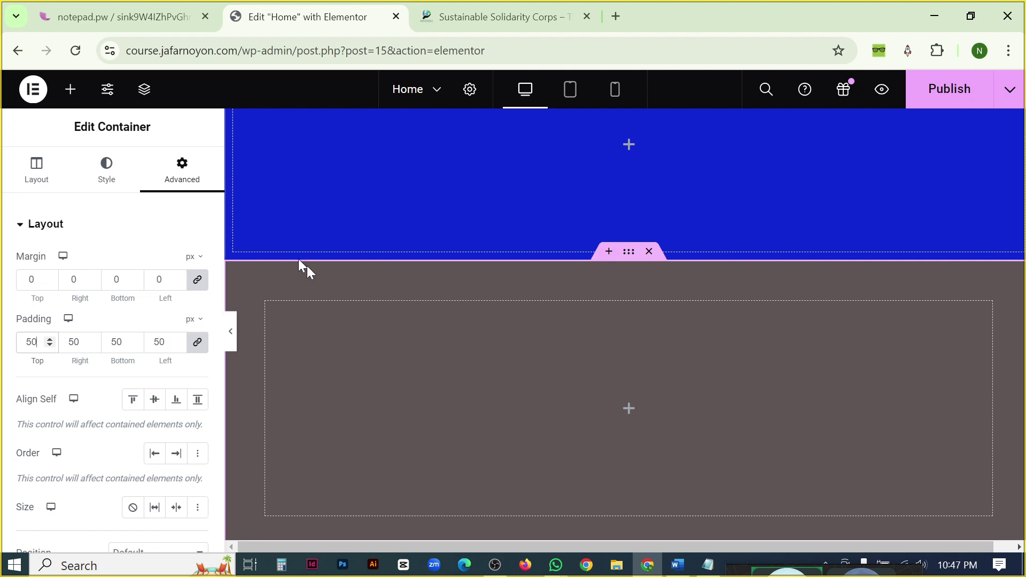
pyautogui.scroll(-3, 321, 278)
pyautogui.scroll(3, 596, 384)
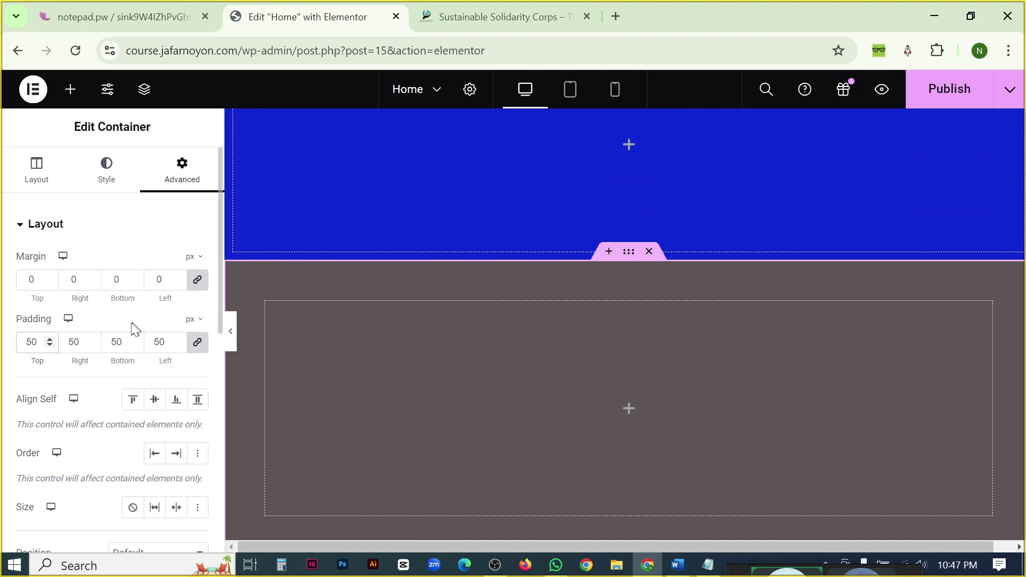
pyautogui.moveTo(37, 347); pyautogui.dragTo(25, 344)
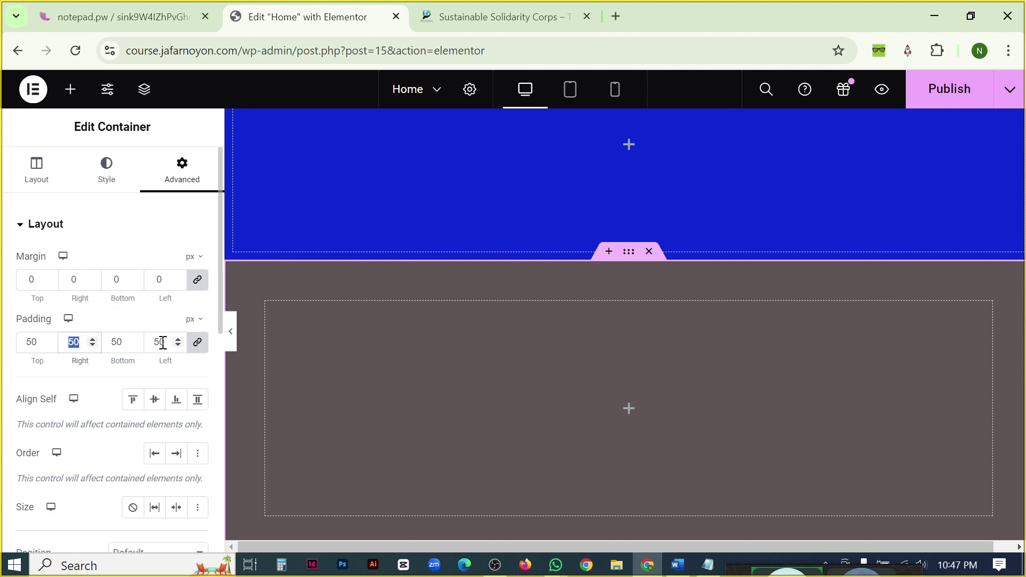
pyautogui.moveTo(107, 342); pyautogui.dragTo(79, 342)
pyautogui.click(438, 287)
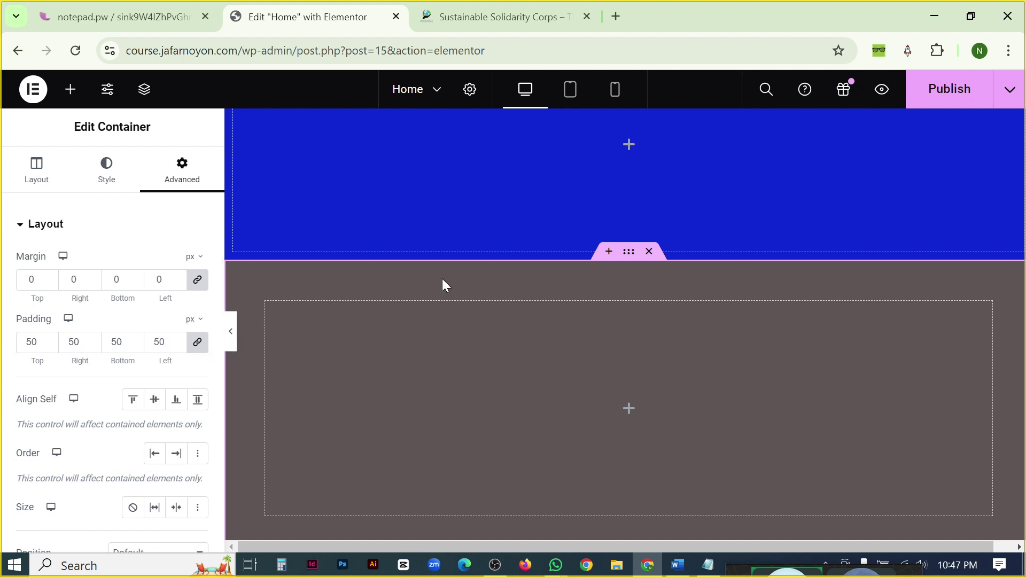
pyautogui.scroll(-3, 492, 296)
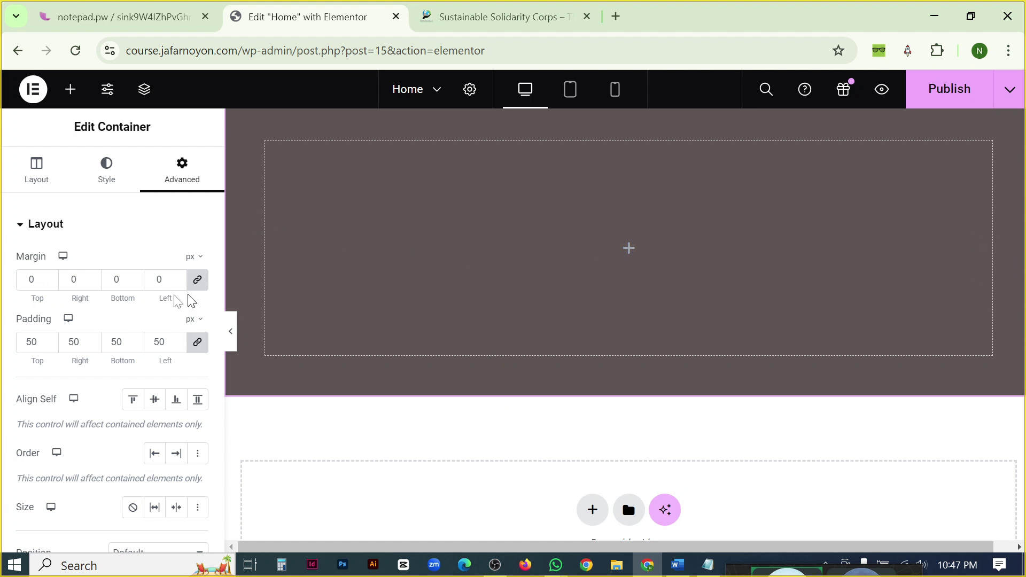
pyautogui.scroll(3, 478, 323)
# Unlink the grey container's padding values and set the top padding to 150 px and the bottom padding to 100 px.
pyautogui.scroll(-1, 465, 335)
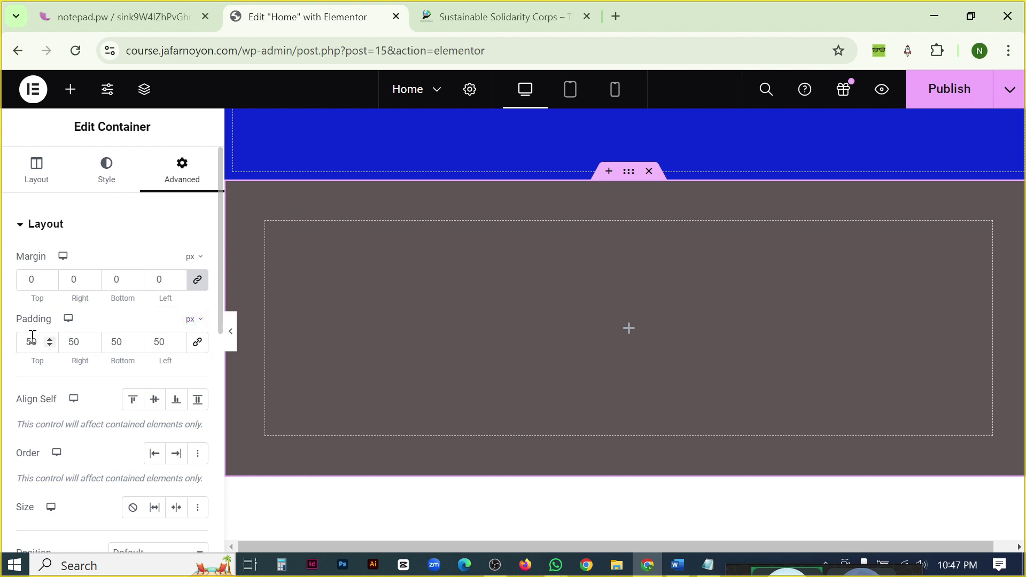
pyautogui.moveTo(39, 342); pyautogui.dragTo(16, 341)
pyautogui.write('150')
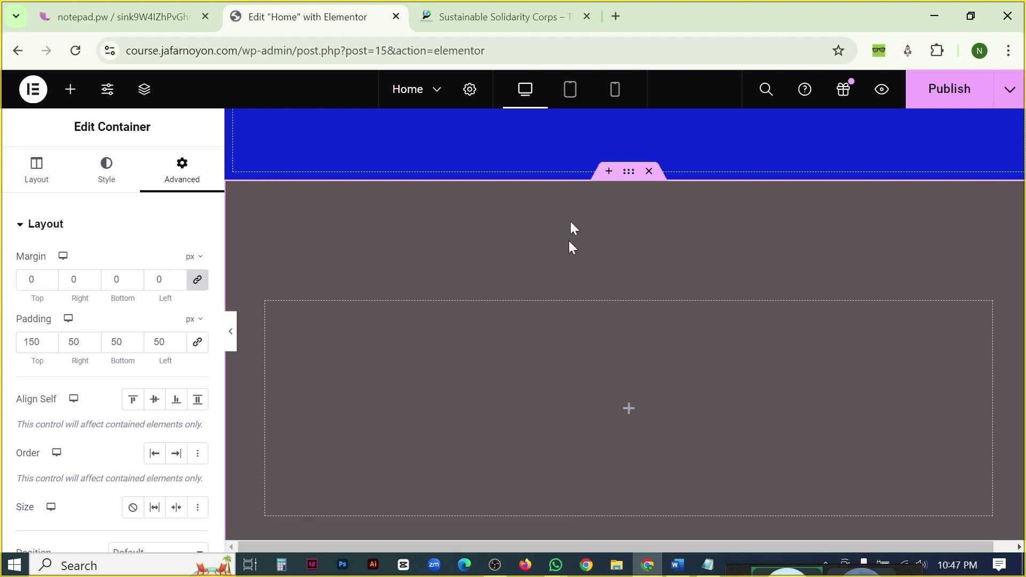
pyautogui.moveTo(125, 343); pyautogui.dragTo(103, 343)
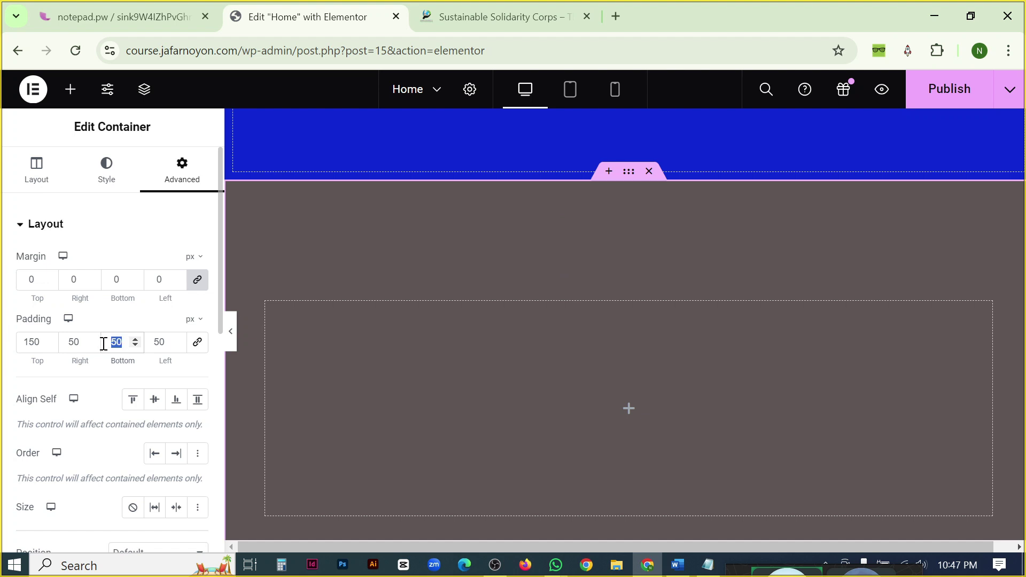
pyautogui.write('100')
pyautogui.scroll(-3, 460, 411)
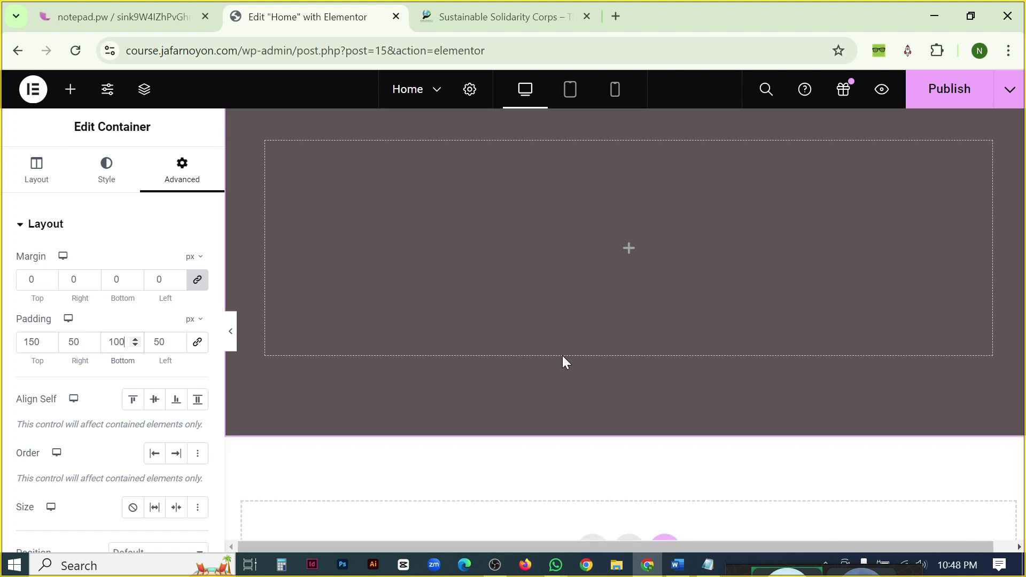
pyautogui.scroll(4, 557, 415)
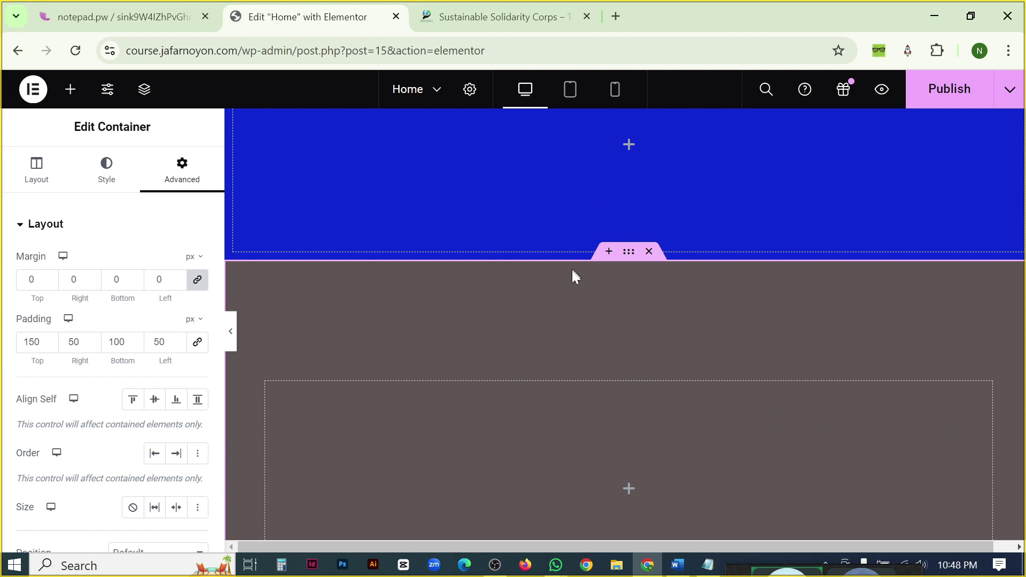
pyautogui.scroll(-3, 573, 366)
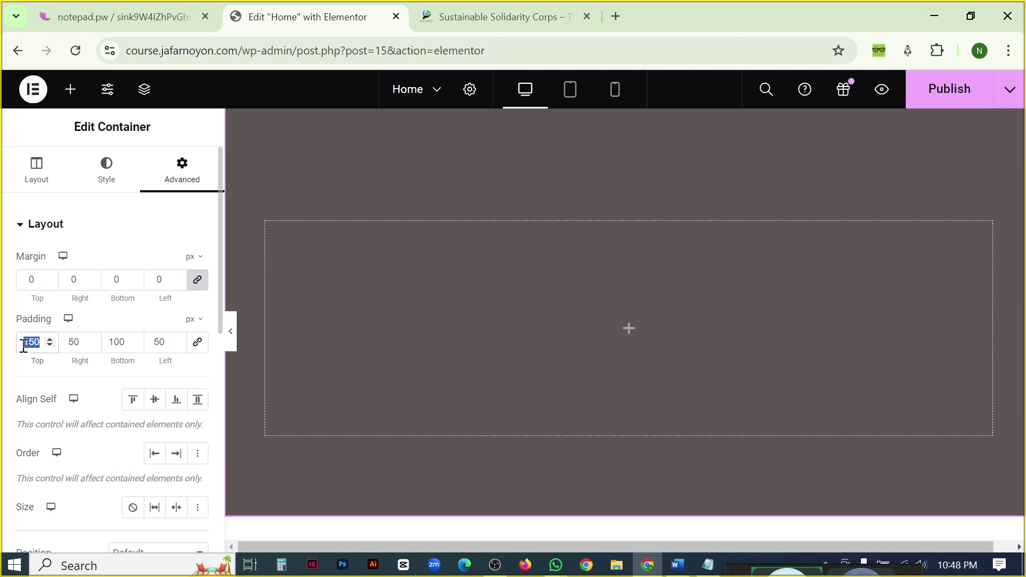
# Set the grey container's right padding to 20 px, try 520 px for the left padding, and settle on 20 px there too.
pyautogui.doubleClick(118, 342)
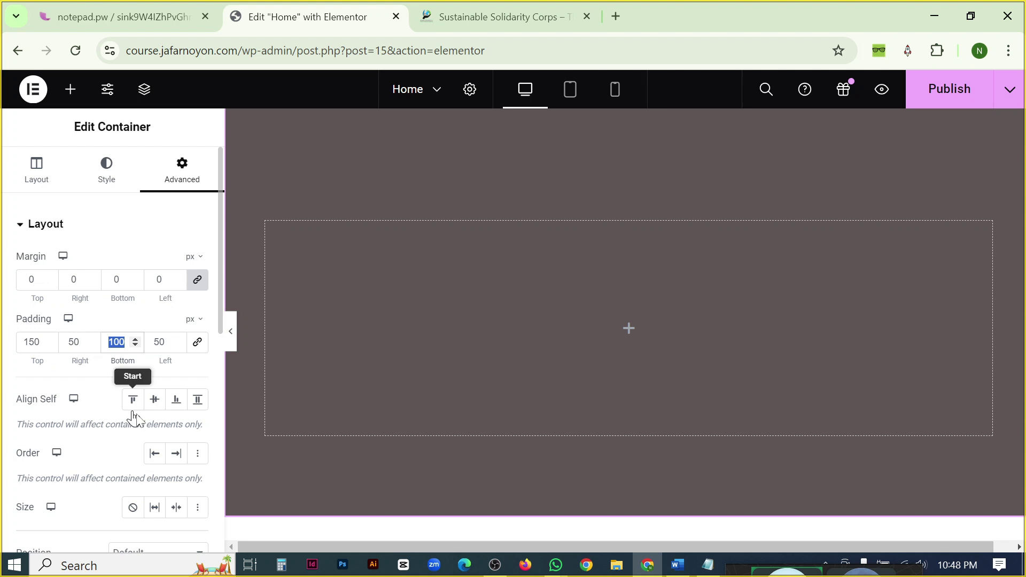
pyautogui.doubleClick(70, 344)
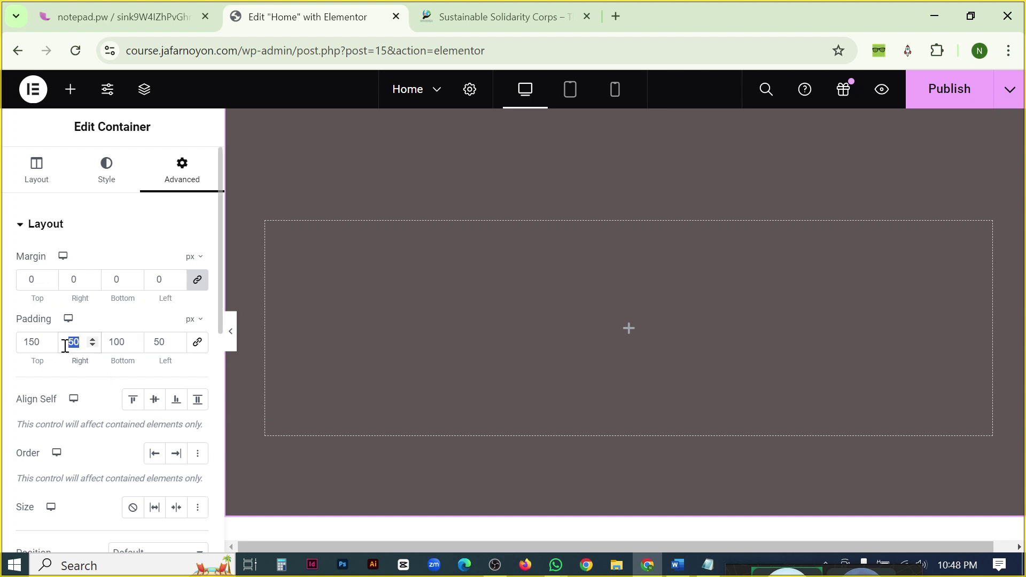
pyautogui.write('20')
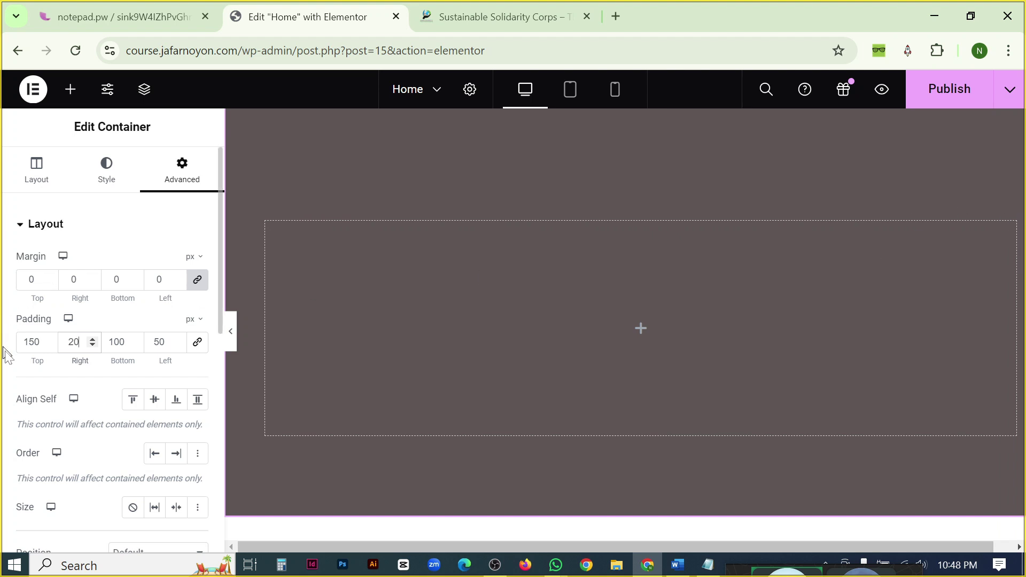
pyautogui.doubleClick(167, 343)
pyautogui.write('520')
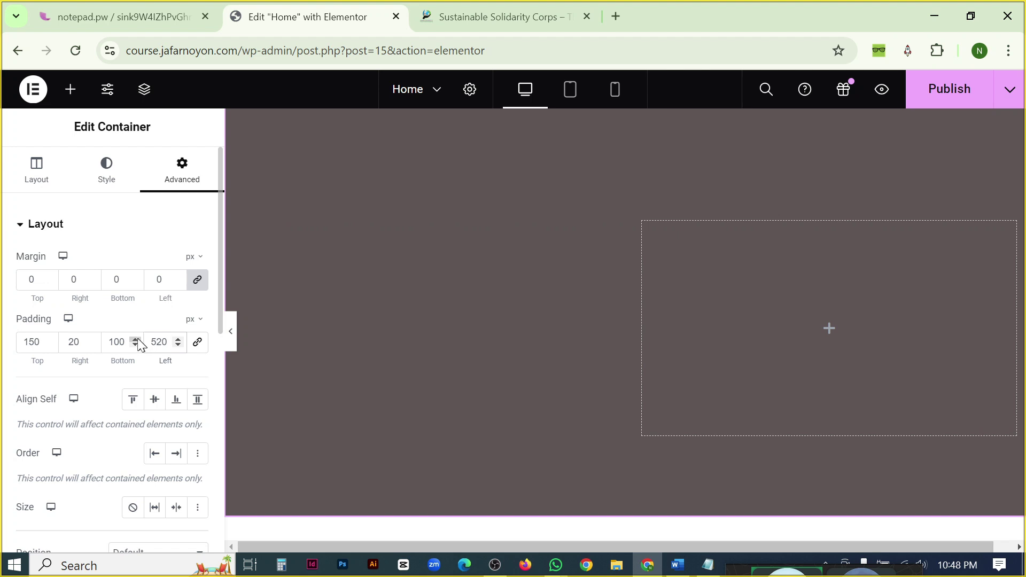
pyautogui.doubleClick(163, 342)
pyautogui.write('20')
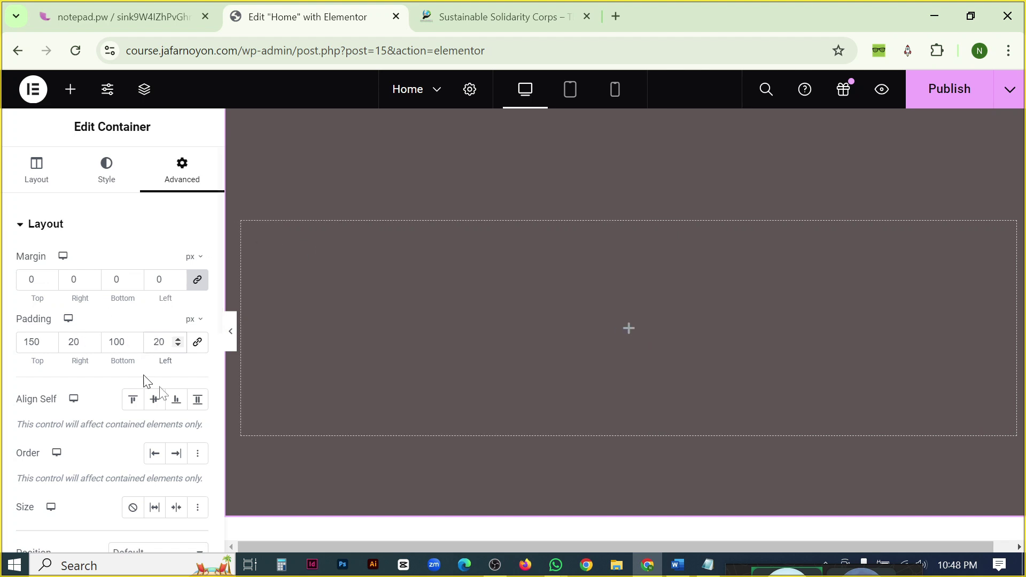
pyautogui.moveTo(442, 543); pyautogui.dragTo(358, 540)
pyautogui.scroll(1, 399, 300)
pyautogui.scroll(-1, 398, 302)
pyautogui.scroll(3, 439, 295)
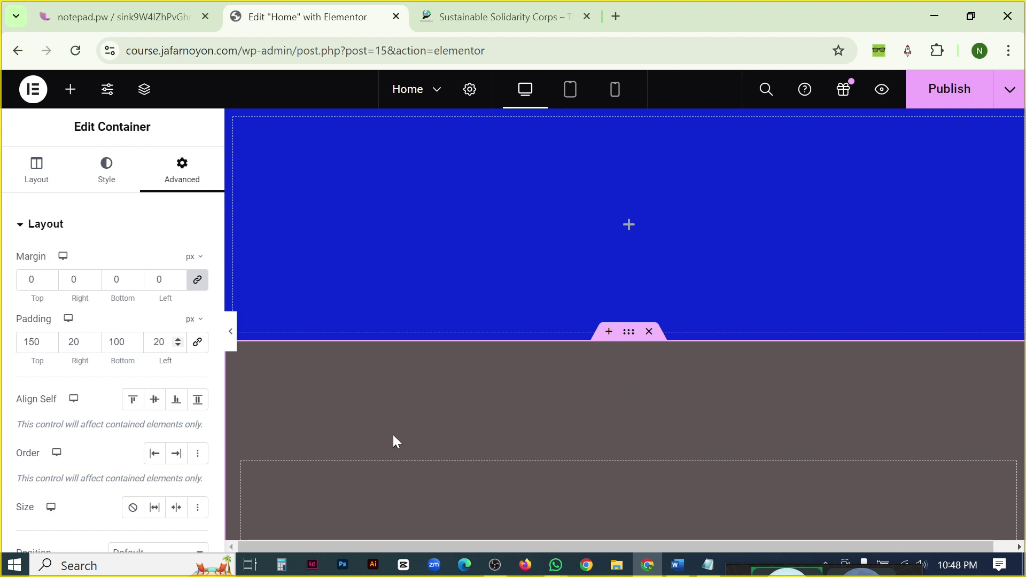
pyautogui.scroll(-5, 395, 423)
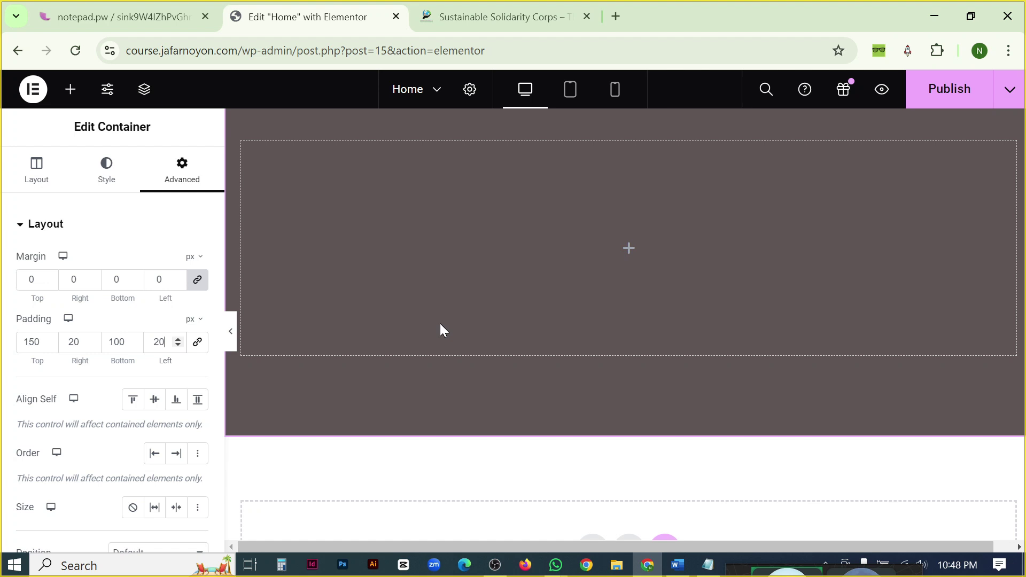
# Unlink the grey container's margin values, set only the top margin to 20 px, and briefly preview the page without the editing panel.
pyautogui.scroll(5, 694, 326)
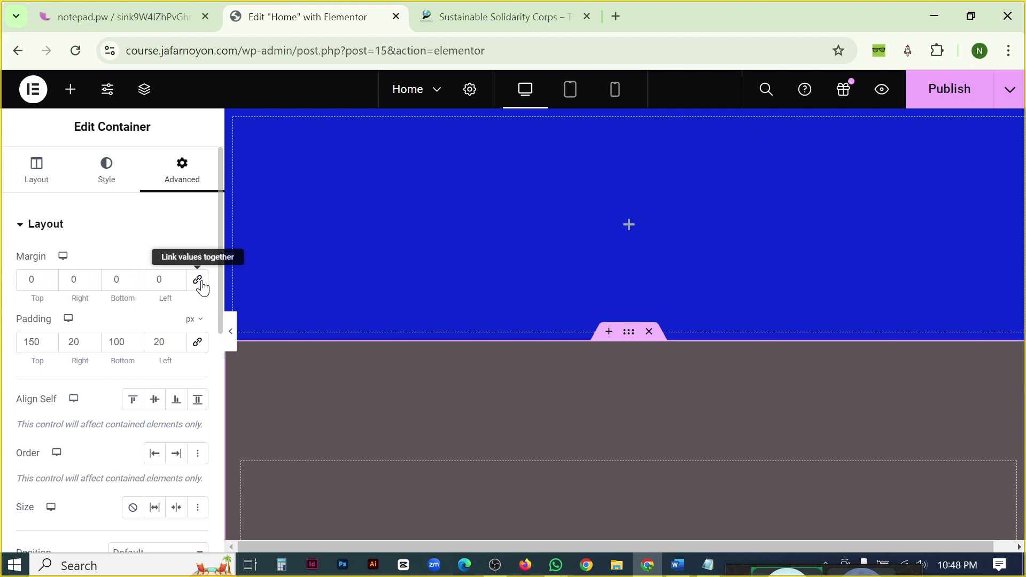
pyautogui.click(163, 280)
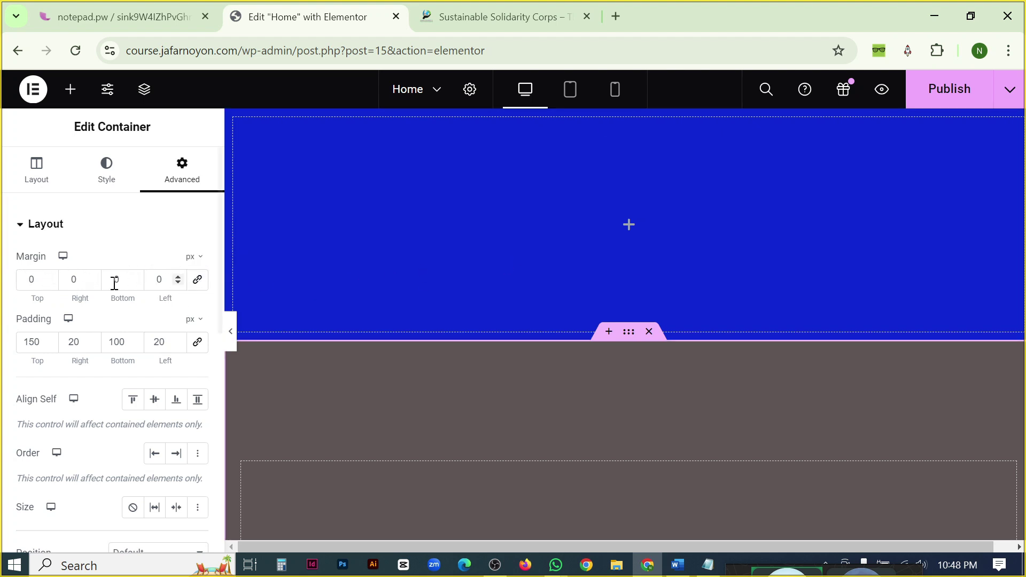
pyautogui.doubleClick(32, 282)
pyautogui.write('20')
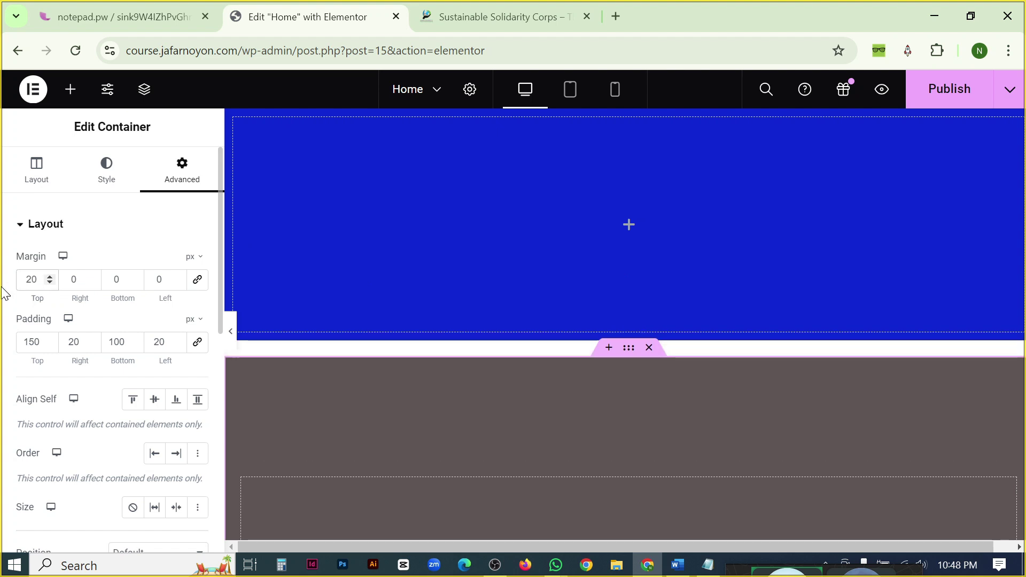
pyautogui.click(232, 333)
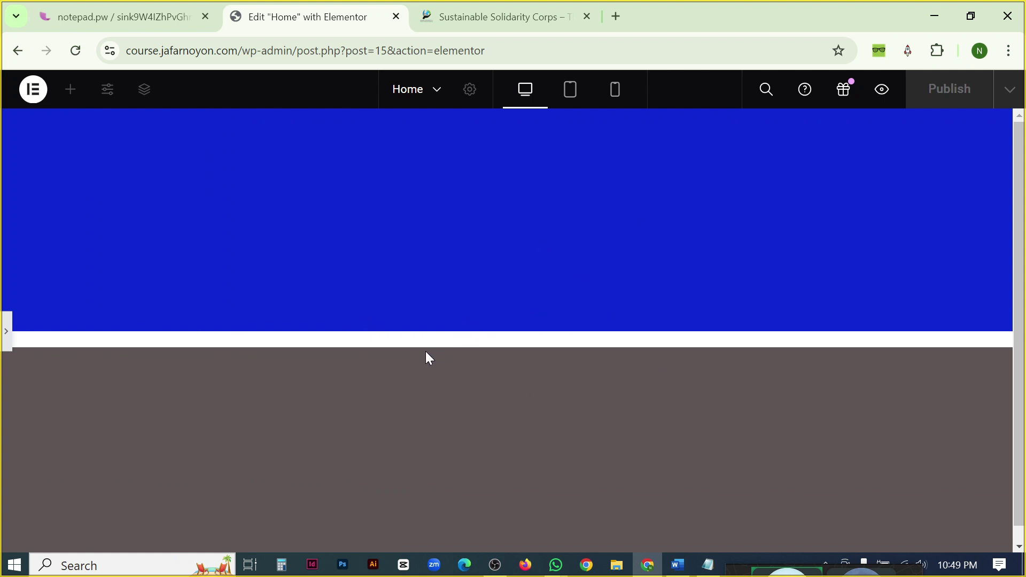
pyautogui.click(7, 331)
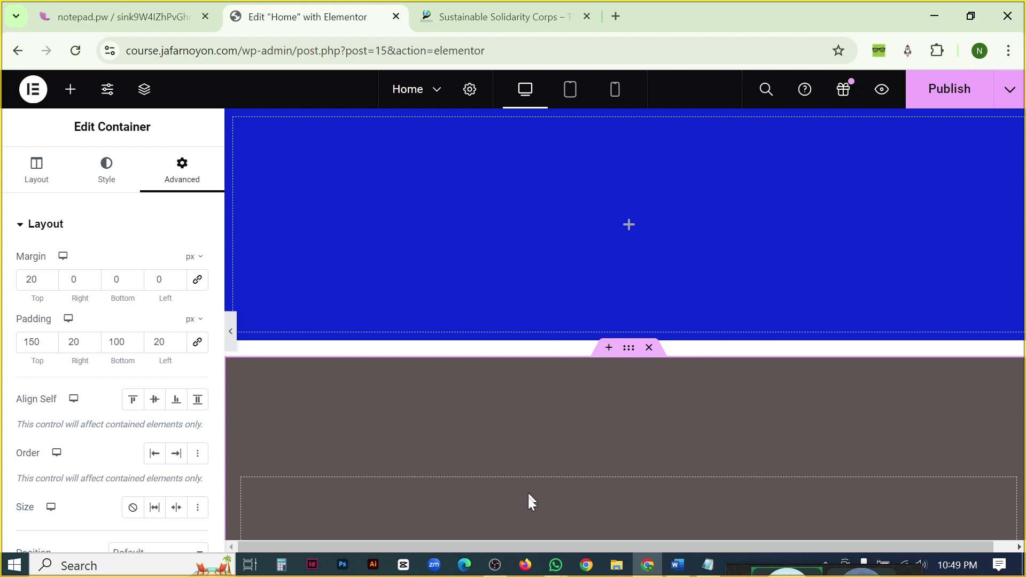
pyautogui.moveTo(22, 342); pyautogui.dragTo(136, 345)
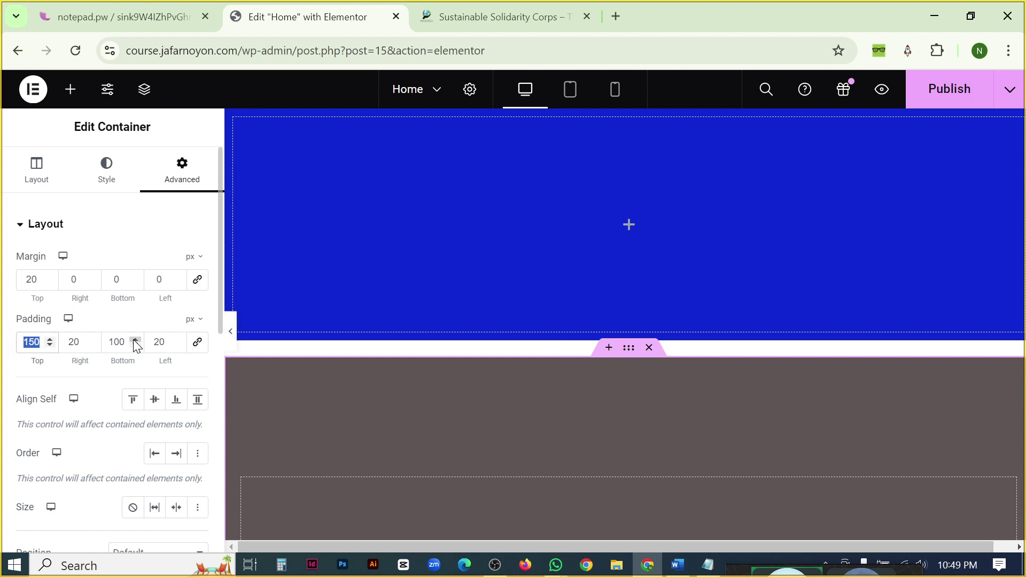
pyautogui.doubleClick(160, 343)
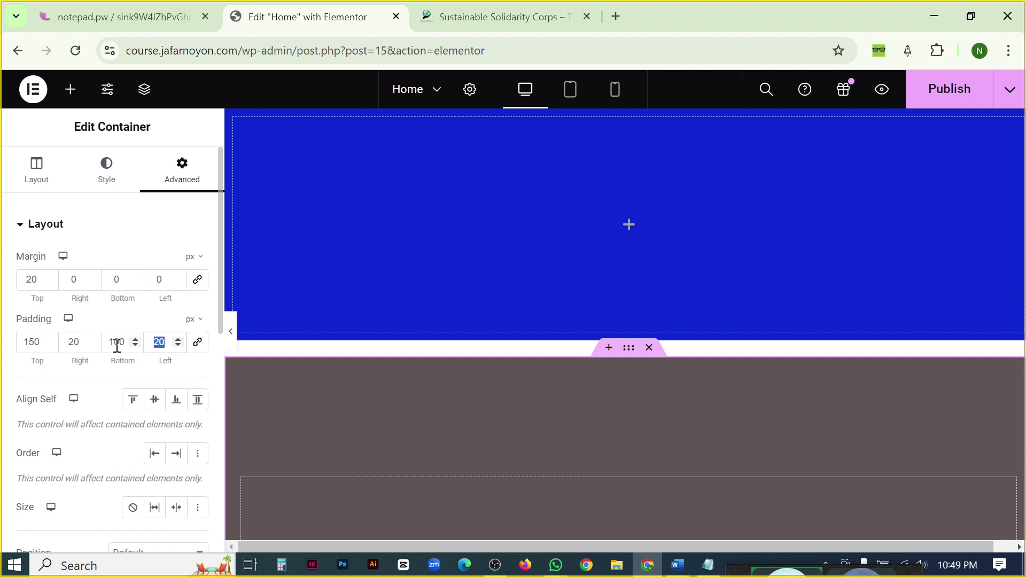
pyautogui.click(359, 352)
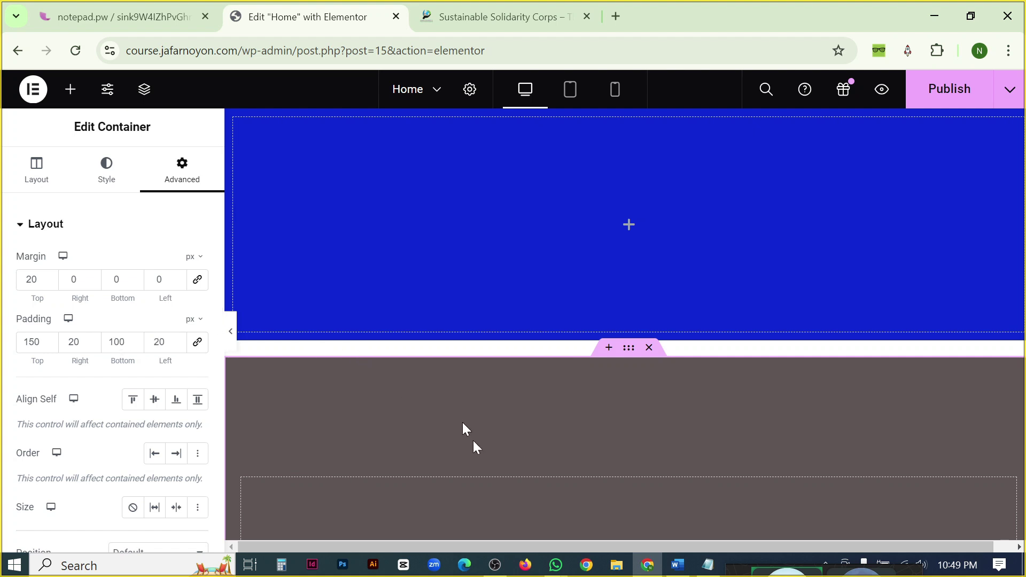
pyautogui.moveTo(554, 564)
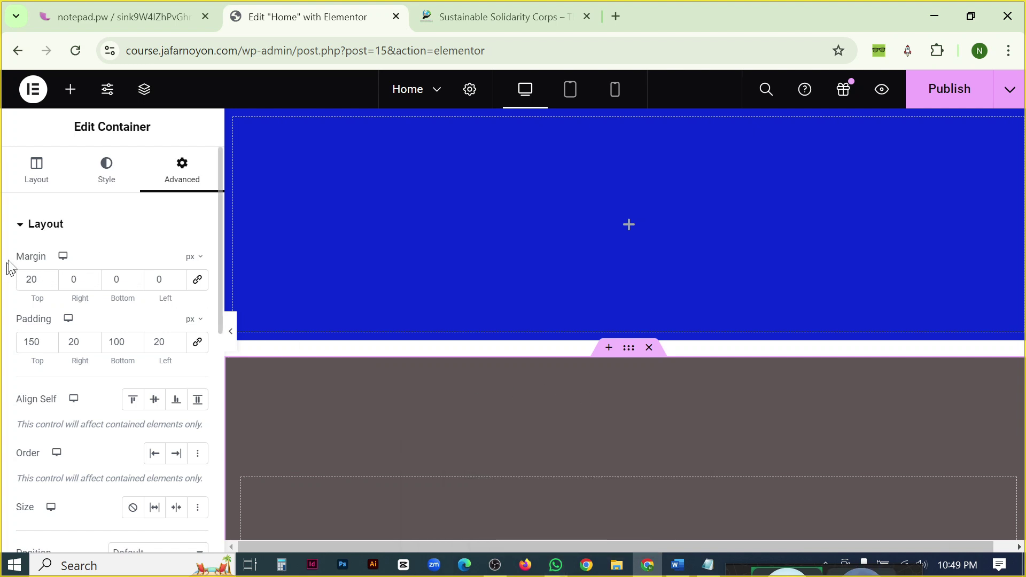
pyautogui.click(45, 230)
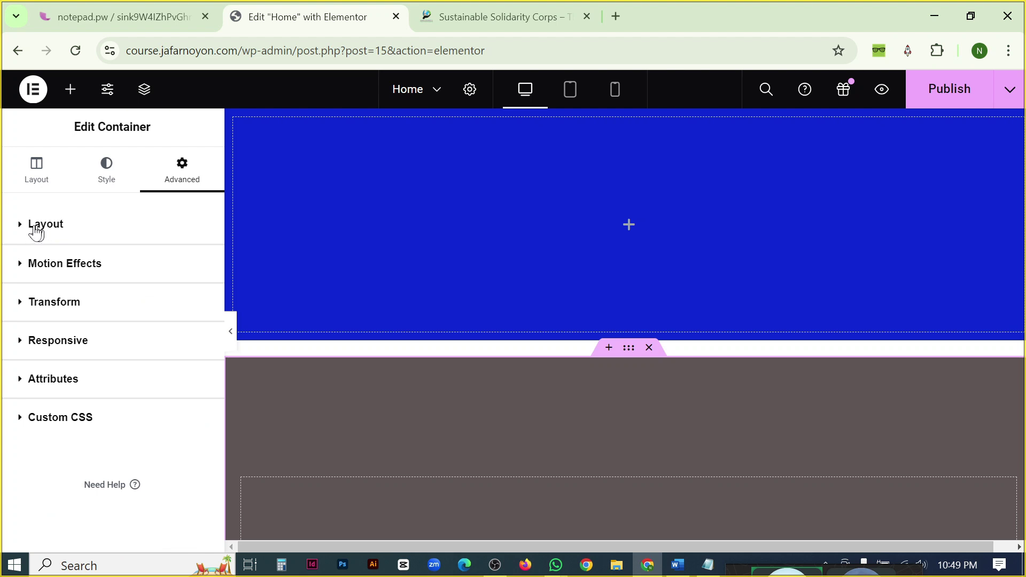
pyautogui.click(22, 229)
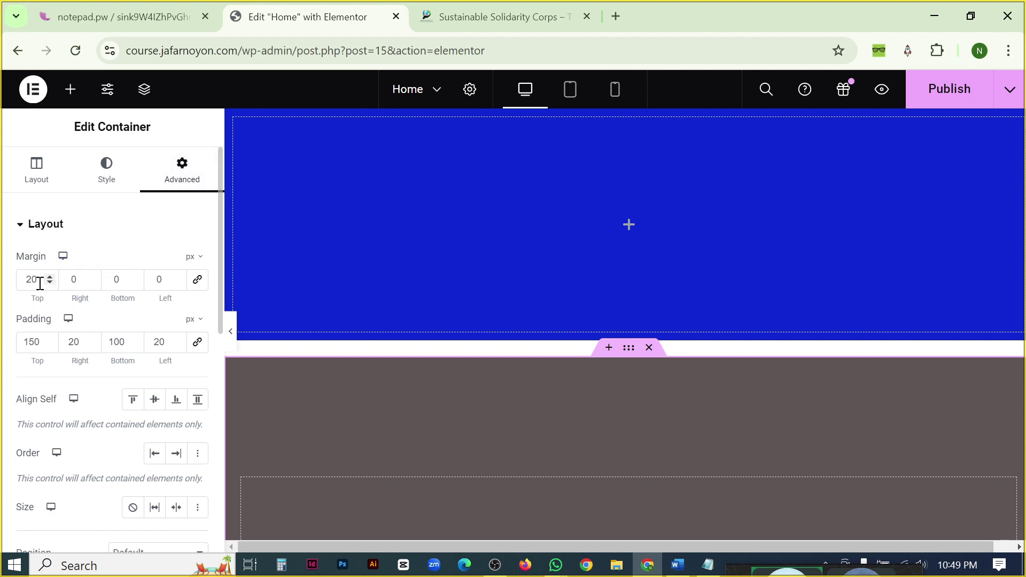
# Link the grey container's margin values and reset them to 0, and do the same for its padding values.
pyautogui.click(197, 279)
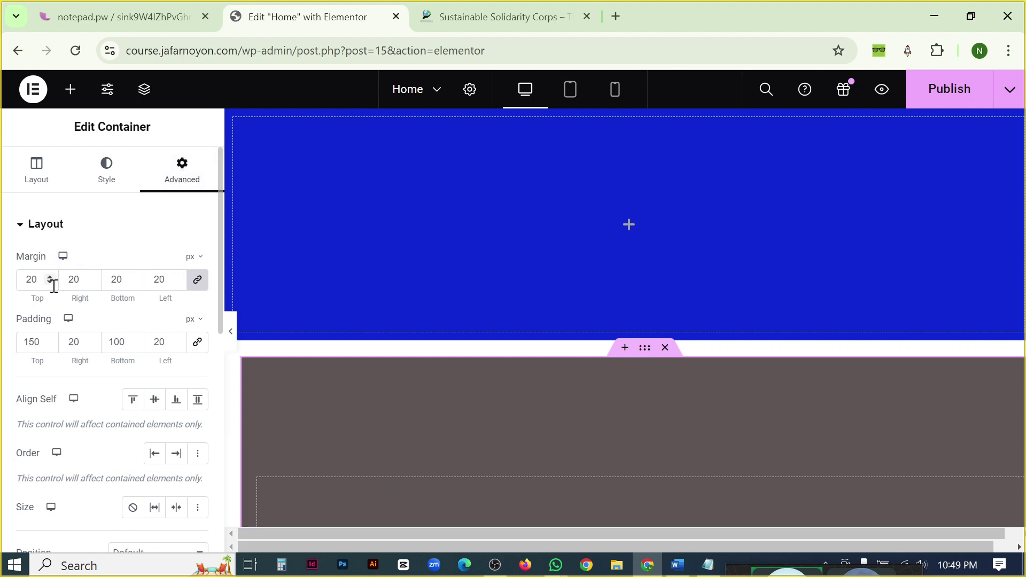
pyautogui.doubleClick(23, 284)
pyautogui.write('0')
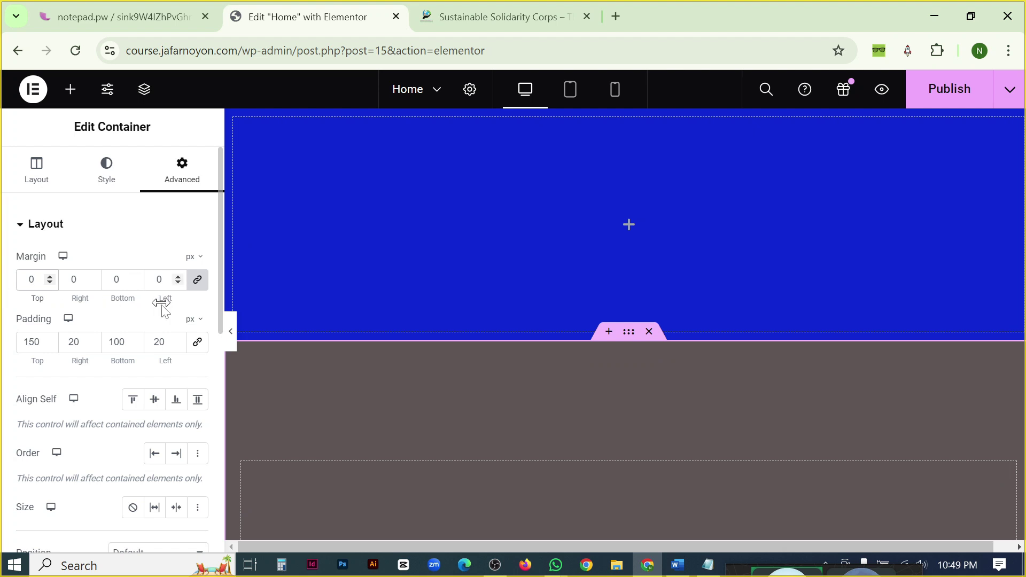
pyautogui.click(197, 342)
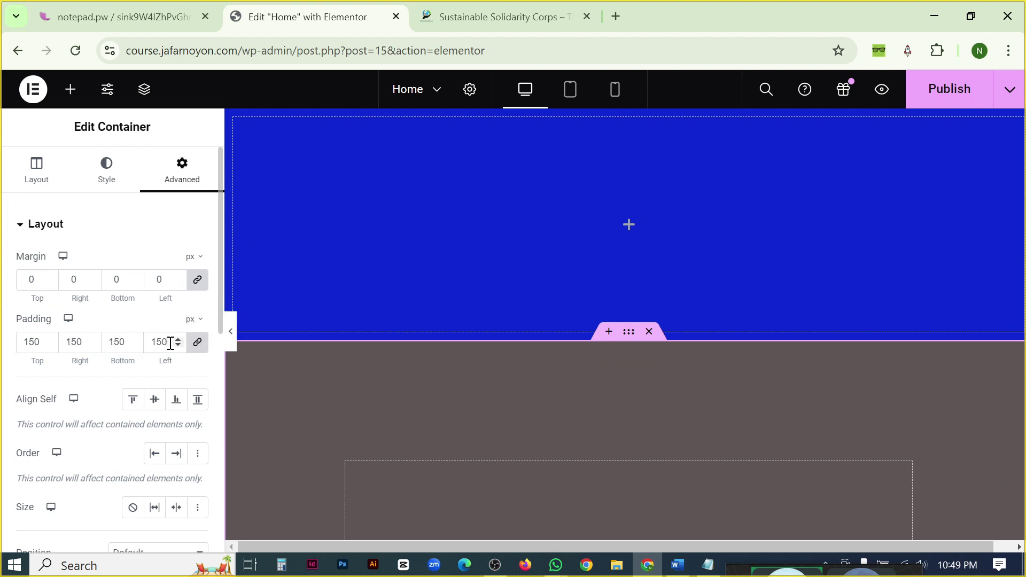
pyautogui.moveTo(170, 342); pyautogui.dragTo(137, 346)
pyautogui.write('0')
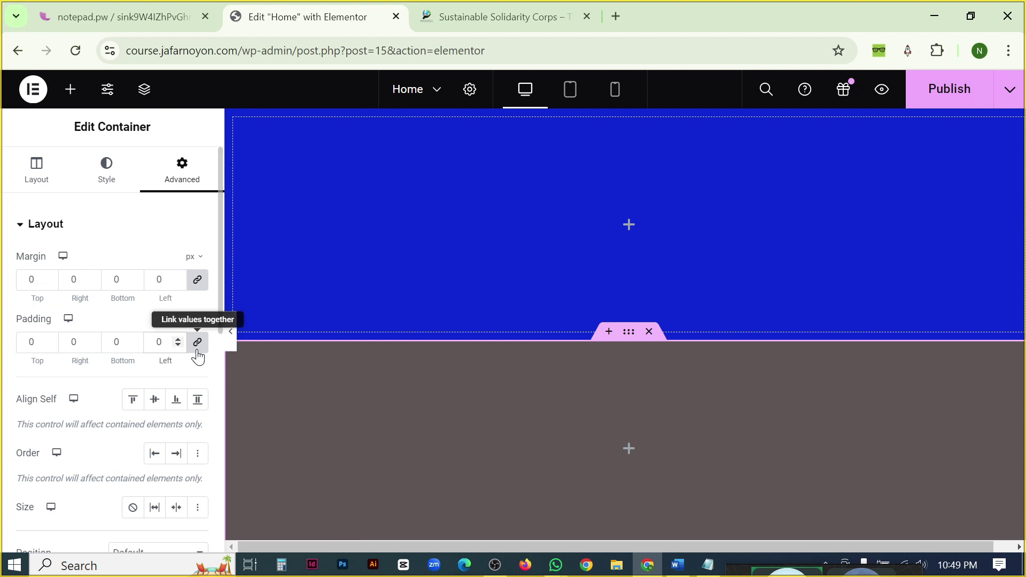
# Set the grey container's padding to 10 px on all four sides and preview the page without the editing panel.
pyautogui.moveTo(167, 342); pyautogui.dragTo(143, 348)
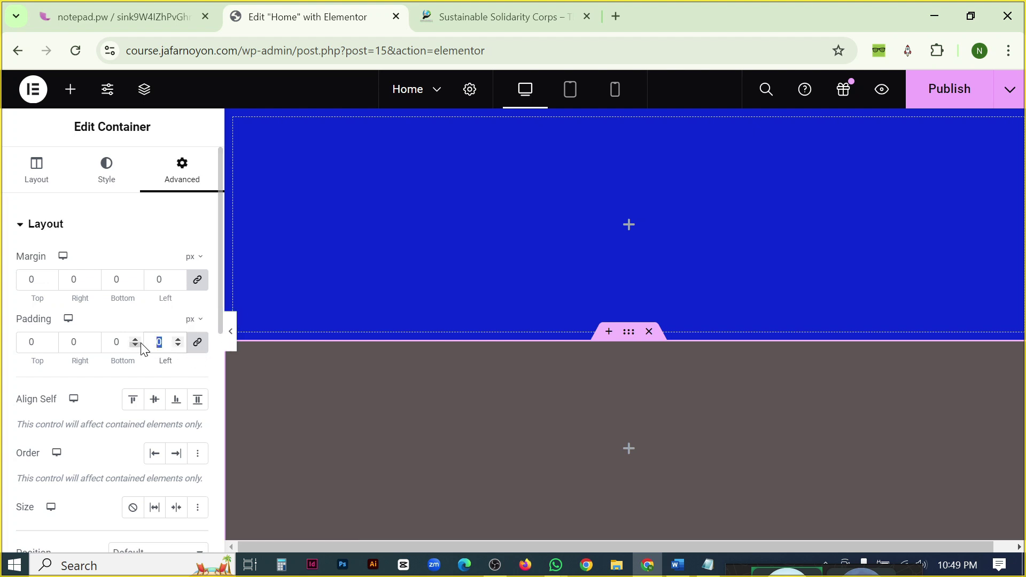
pyautogui.write('10')
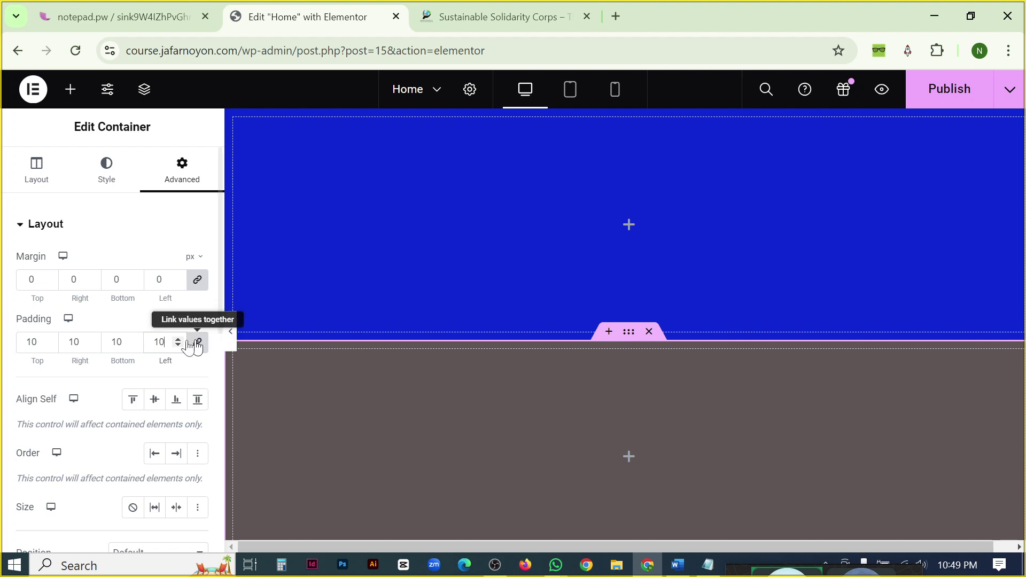
pyautogui.click(231, 332)
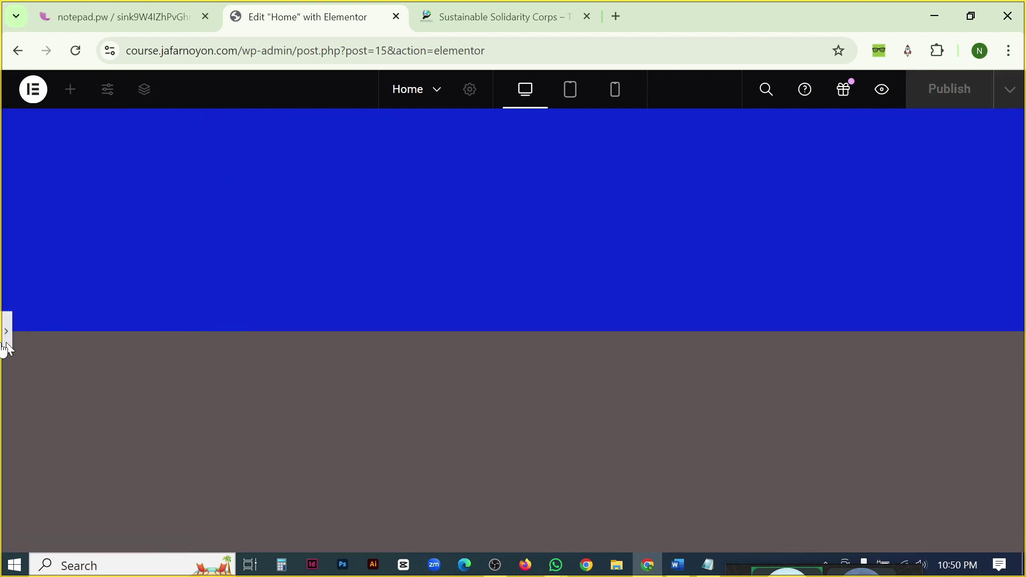
pyautogui.click(96, 348)
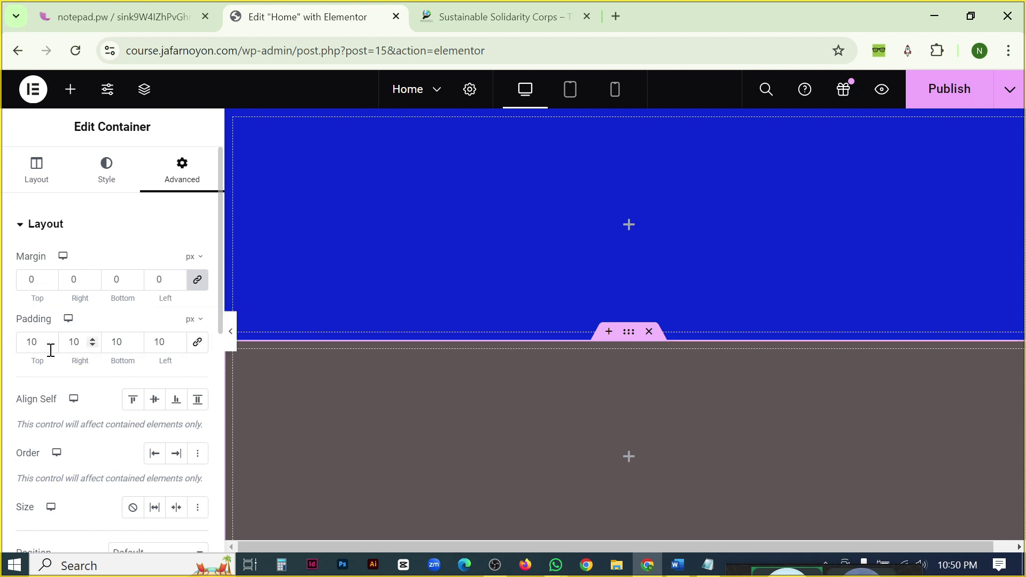
# Set the grey container's top padding and top margin to 50 px each, and compare the inner and outer spacing on the page.
pyautogui.doubleClick(28, 343)
pyautogui.write('50')
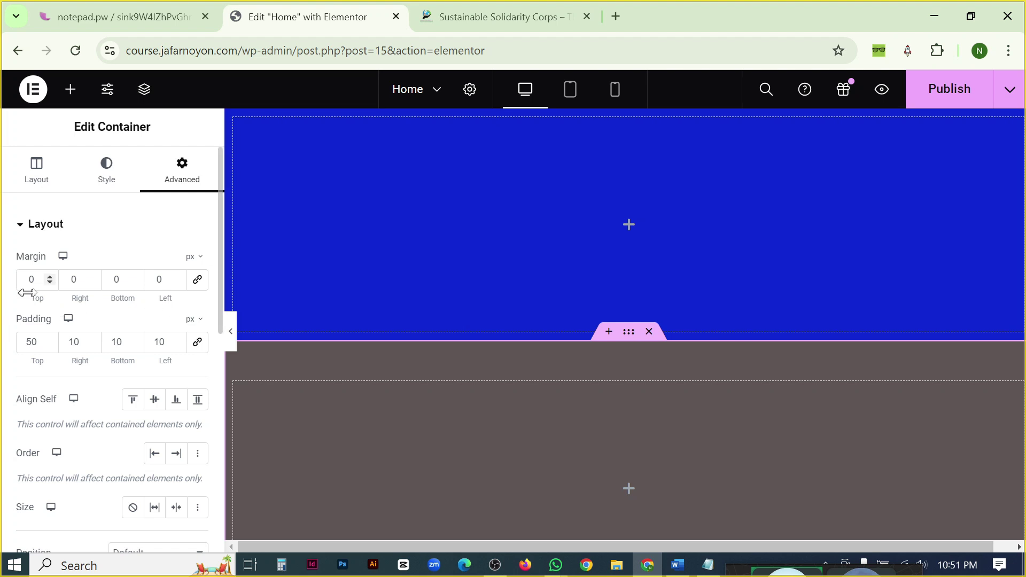
pyautogui.moveTo(42, 280); pyautogui.dragTo(3, 294)
pyautogui.write('50')
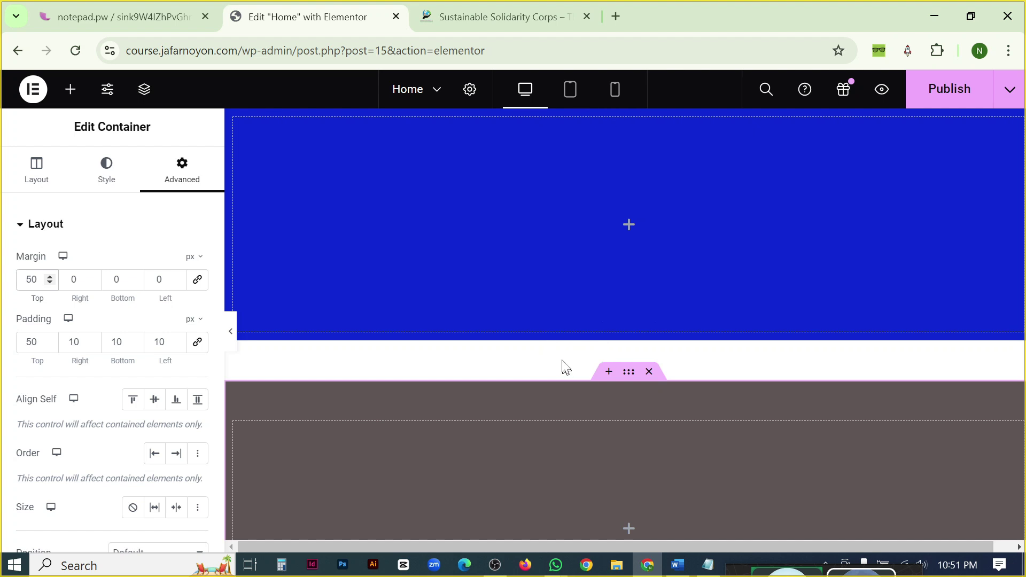
pyautogui.scroll(-3, 565, 368)
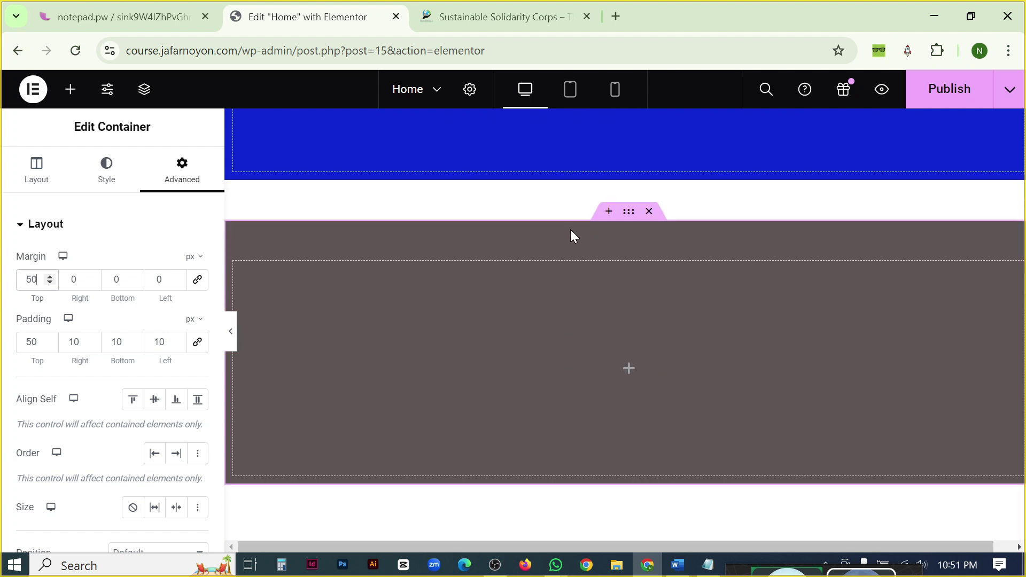
pyautogui.scroll(3, 566, 251)
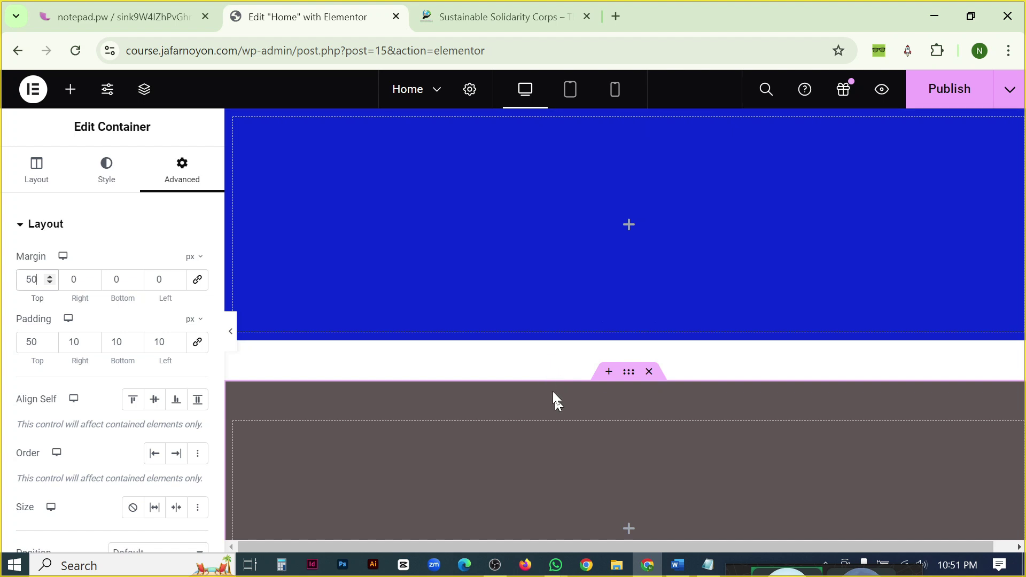
pyautogui.scroll(-3, 556, 374)
pyautogui.rightClick(559, 277)
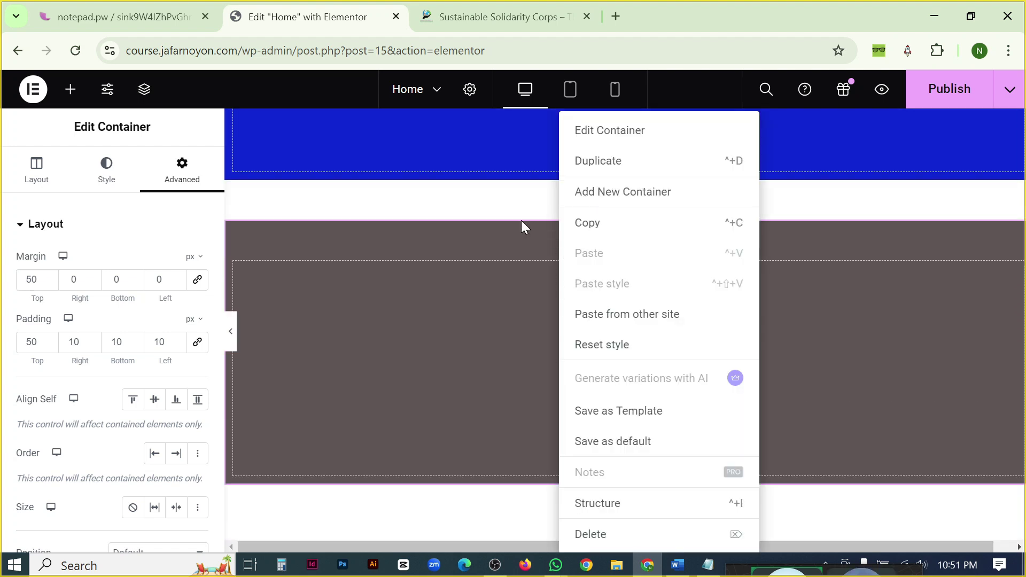
pyautogui.click(516, 253)
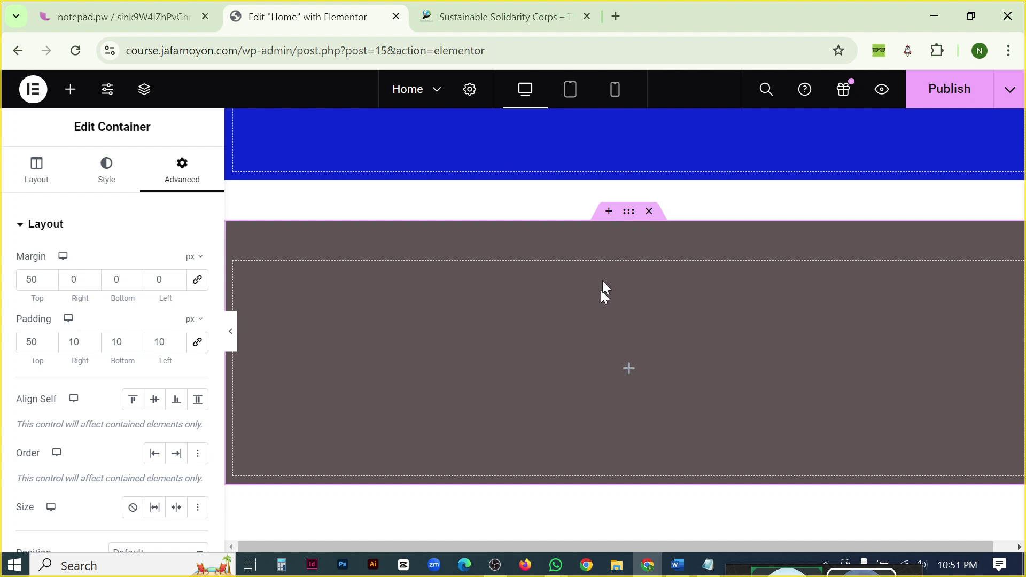
pyautogui.scroll(3, 607, 286)
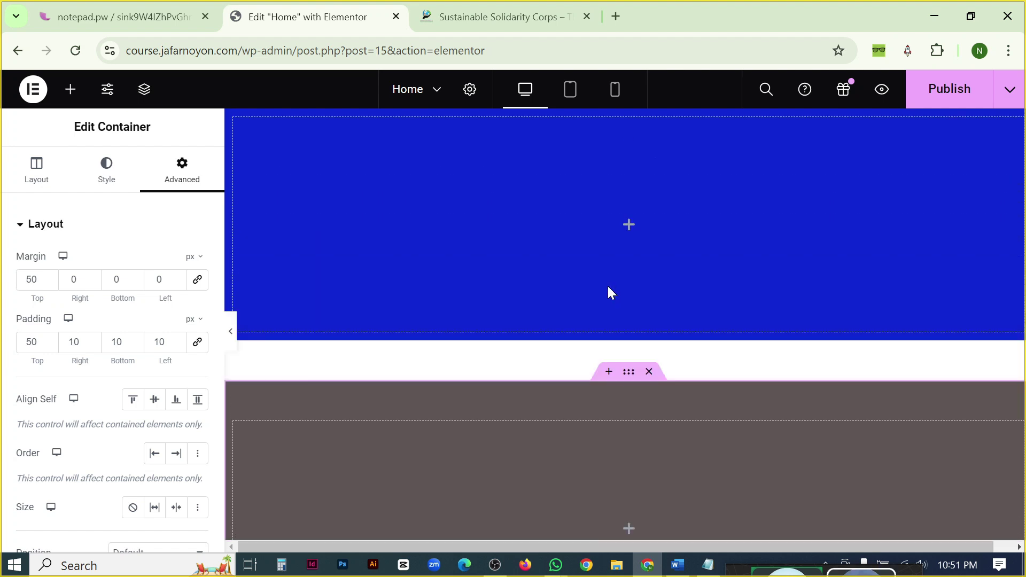
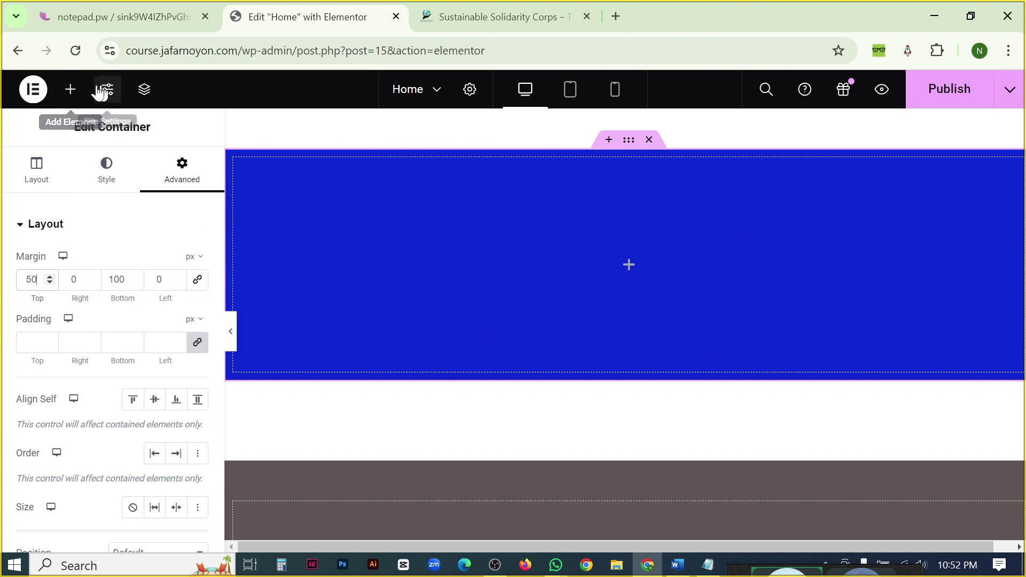
# Look through the available widgets and add a Heading widget to the blue container.
pyautogui.click(71, 92)
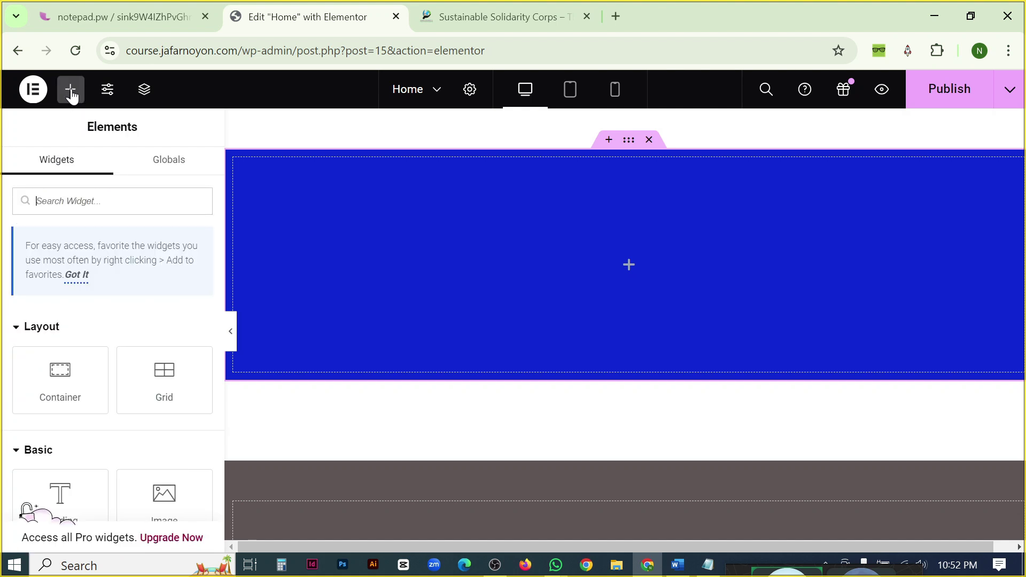
pyautogui.scroll(-12, 105, 347)
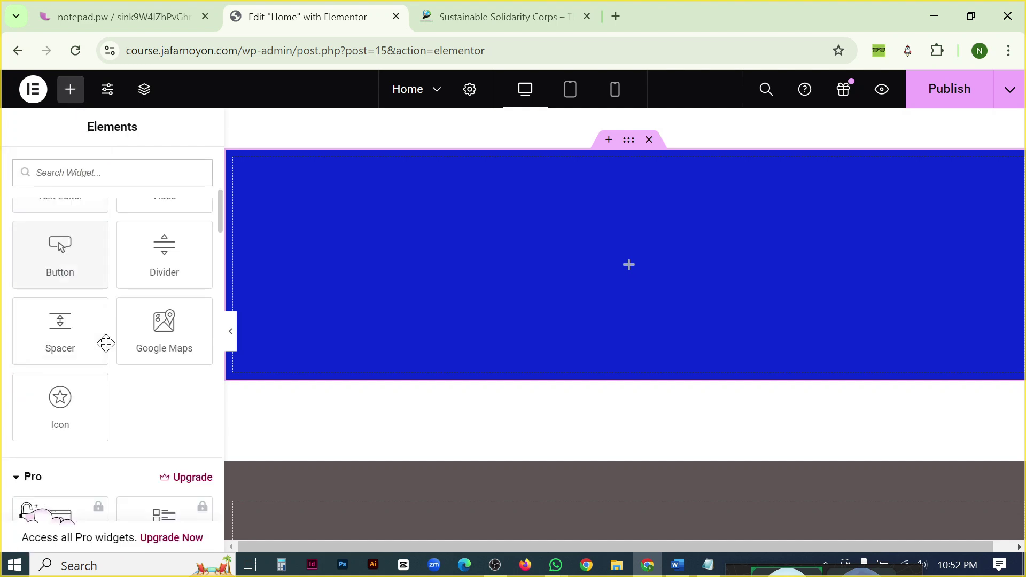
pyautogui.scroll(-12, 106, 348)
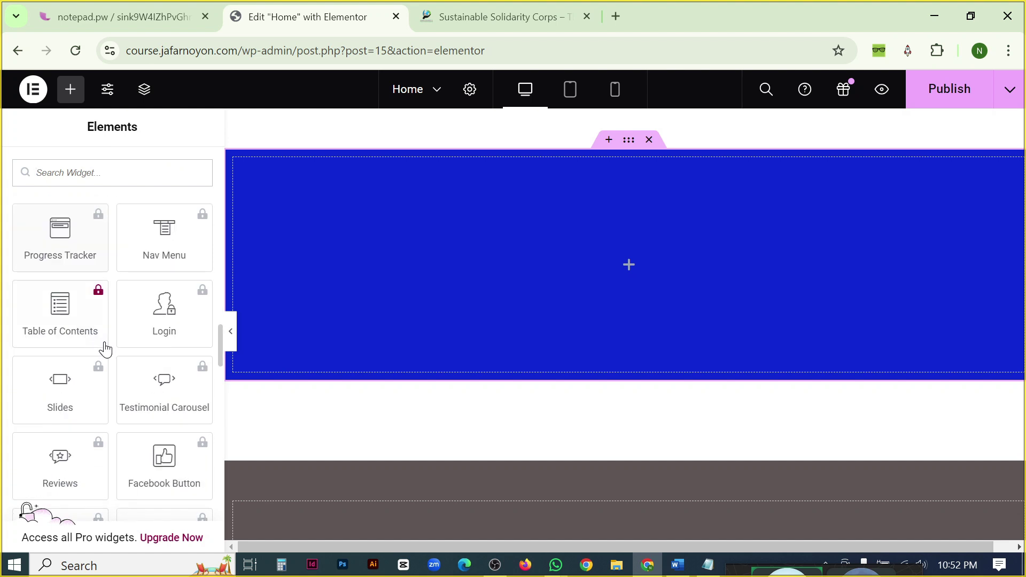
pyautogui.scroll(-3, 103, 341)
pyautogui.scroll(20, 103, 340)
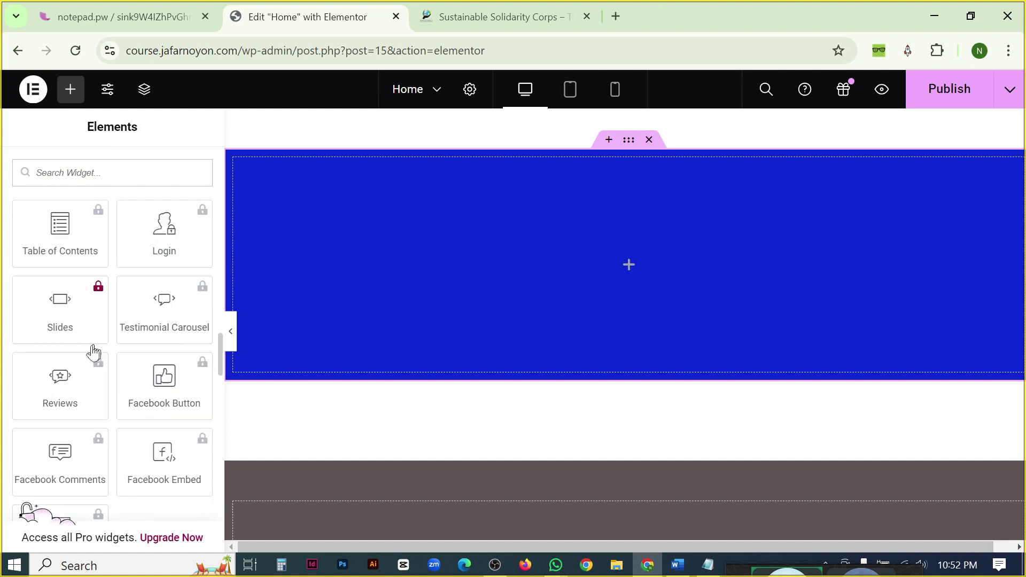
pyautogui.scroll(3, 92, 346)
pyautogui.scroll(-2, 94, 354)
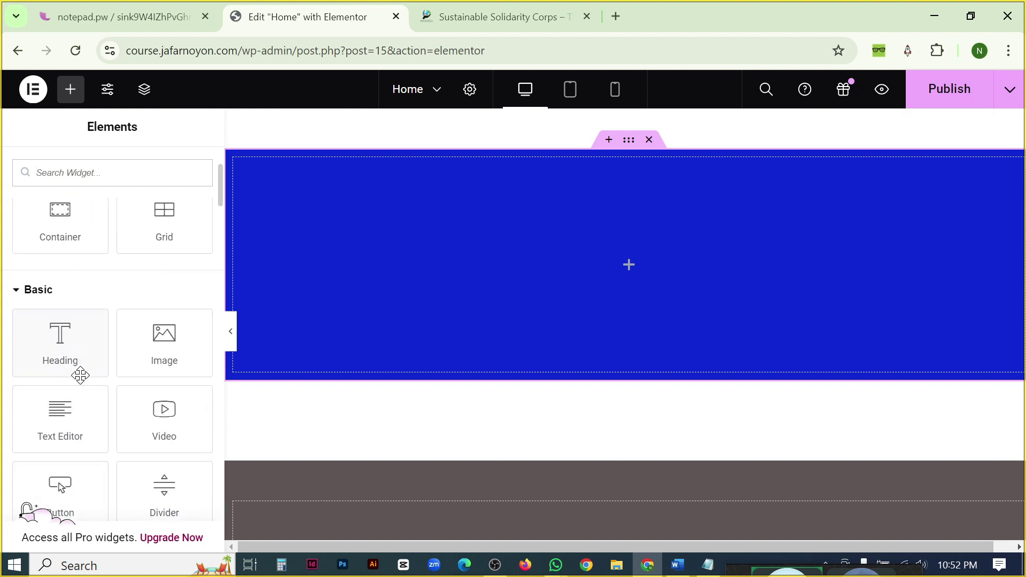
pyautogui.moveTo(49, 340); pyautogui.dragTo(328, 274)
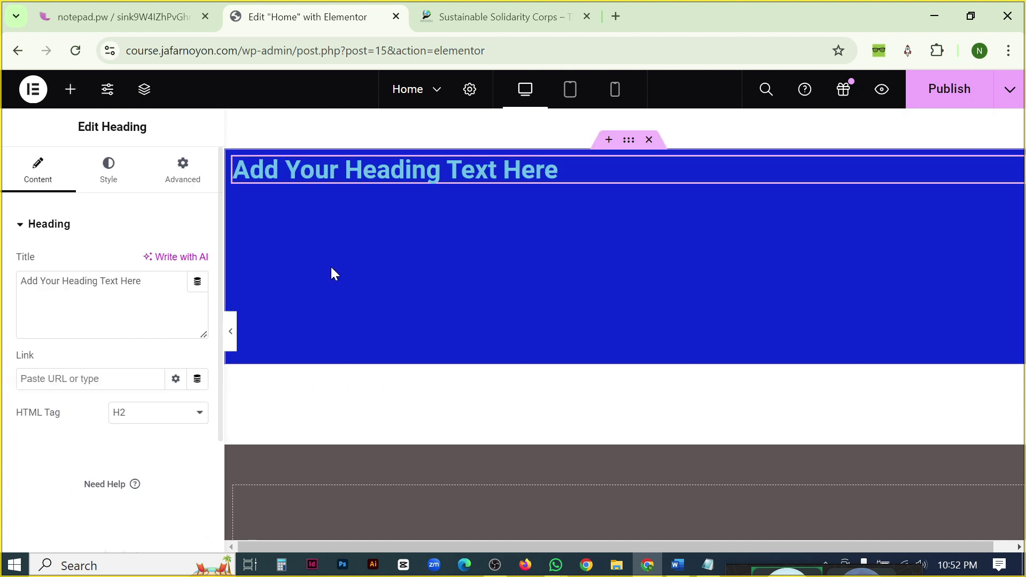
# Add a Text Editor widget directly below the heading in the blue container.
pyautogui.click(71, 91)
pyautogui.scroll(-3, 51, 473)
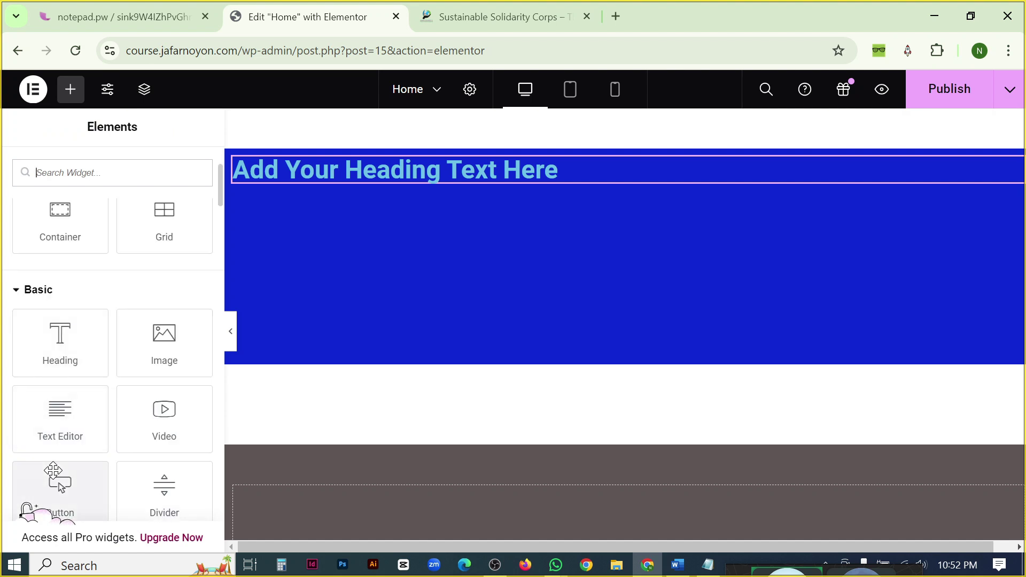
pyautogui.moveTo(60, 418); pyautogui.dragTo(371, 202)
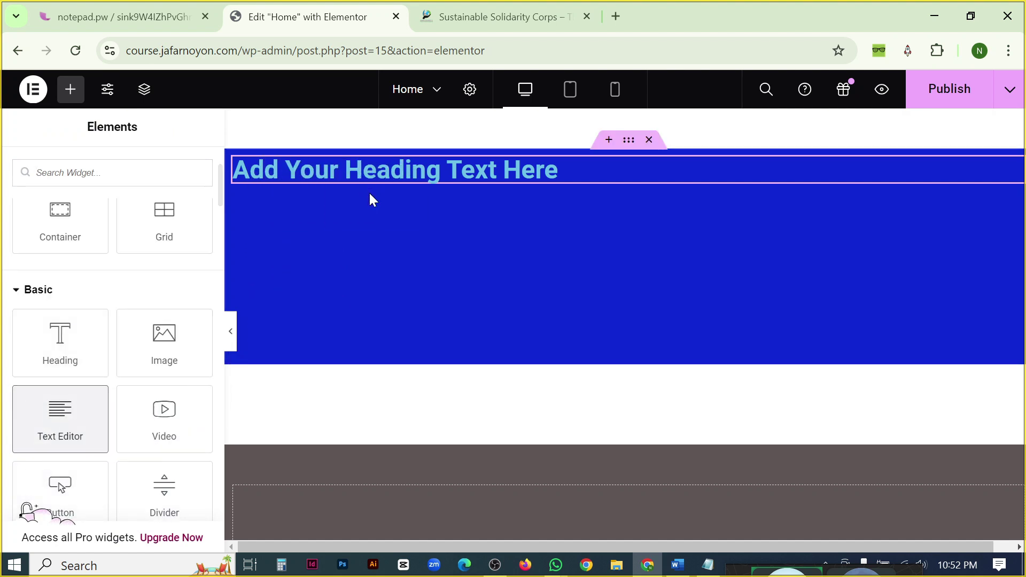
pyautogui.moveTo(56, 420); pyautogui.dragTo(368, 242)
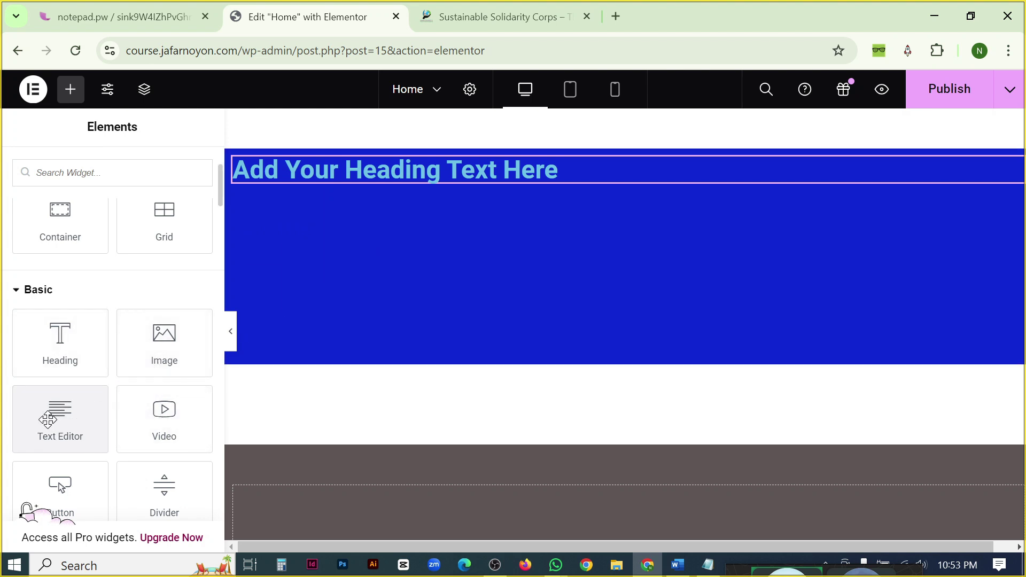
pyautogui.moveTo(48, 419); pyautogui.dragTo(488, 175)
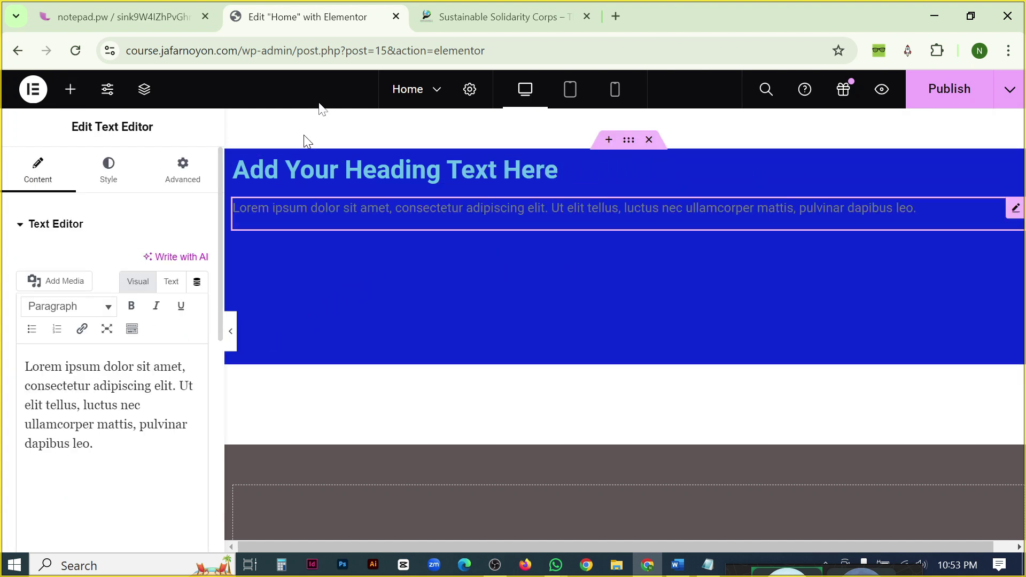
# Replace the placeholder paragraph with the "Our Philosophy" text copied from the Sustainable Solidarity Corps website.
pyautogui.click(515, 17)
pyautogui.scroll(-15, 466, 331)
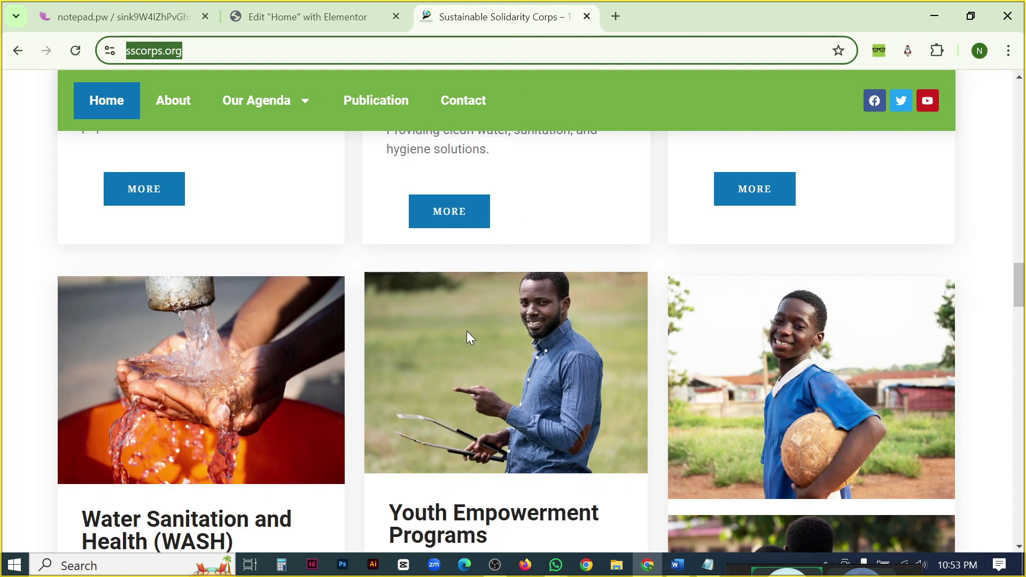
pyautogui.scroll(-2, 467, 332)
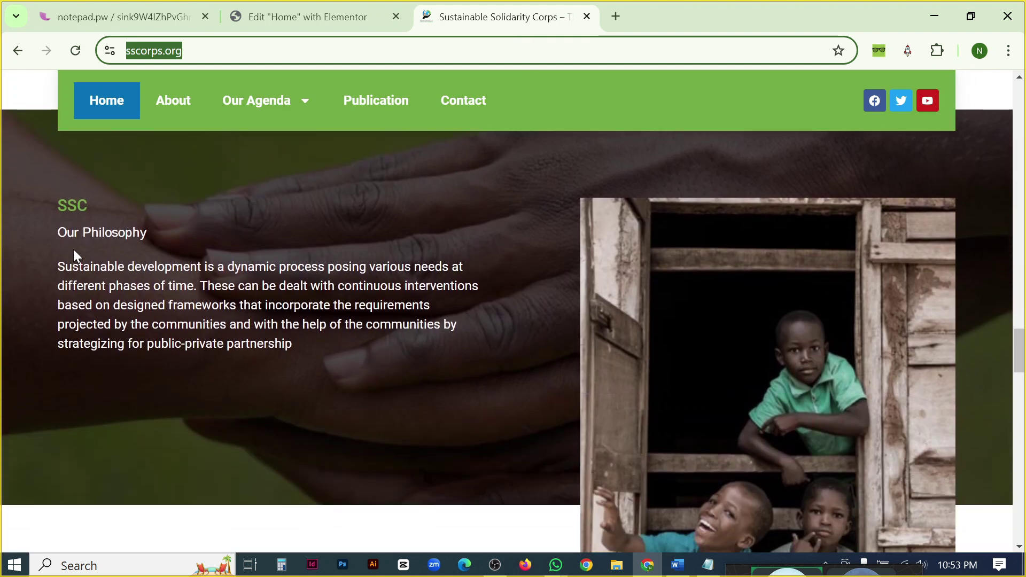
pyautogui.tripleClick(83, 299)
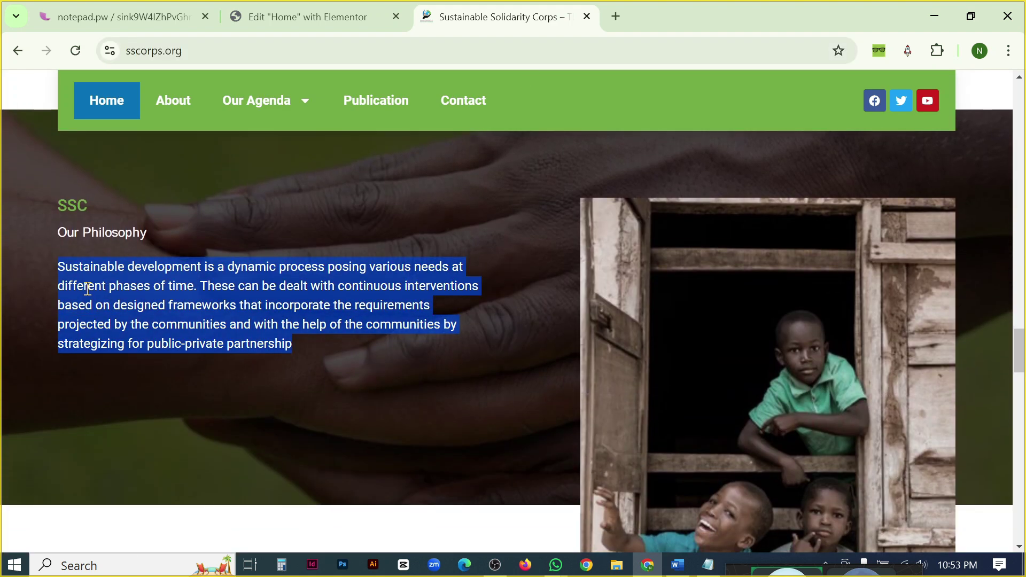
pyautogui.click(308, 16)
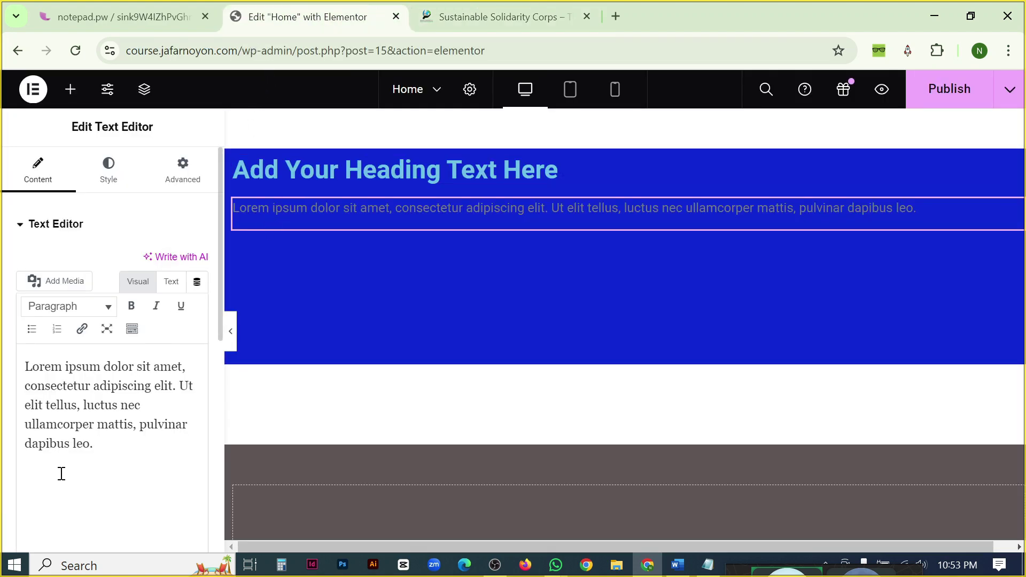
pyautogui.click(129, 445)
pyautogui.hotkey('ctrl', 'a')
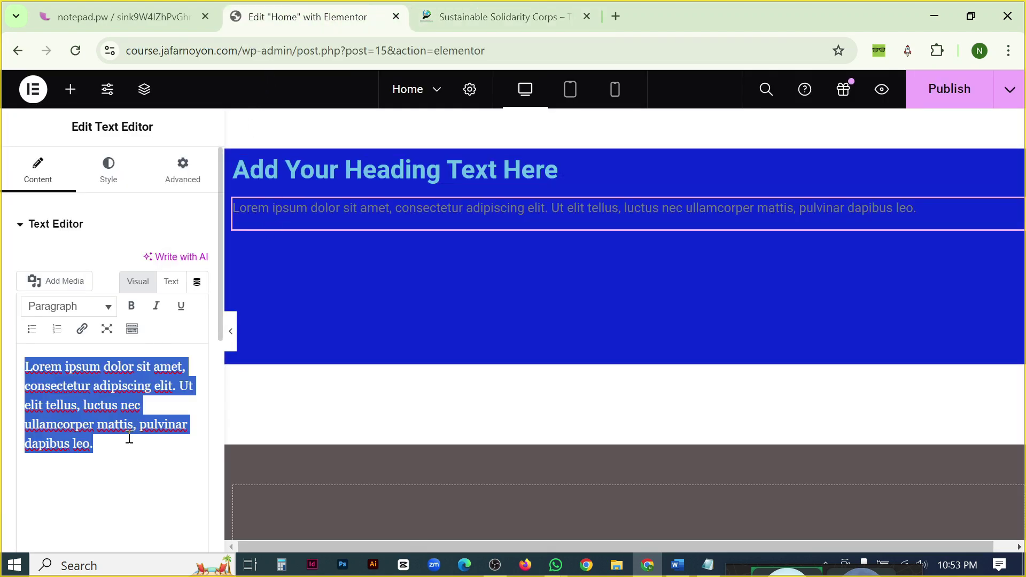
pyautogui.hotkey('ctrl', 'v')
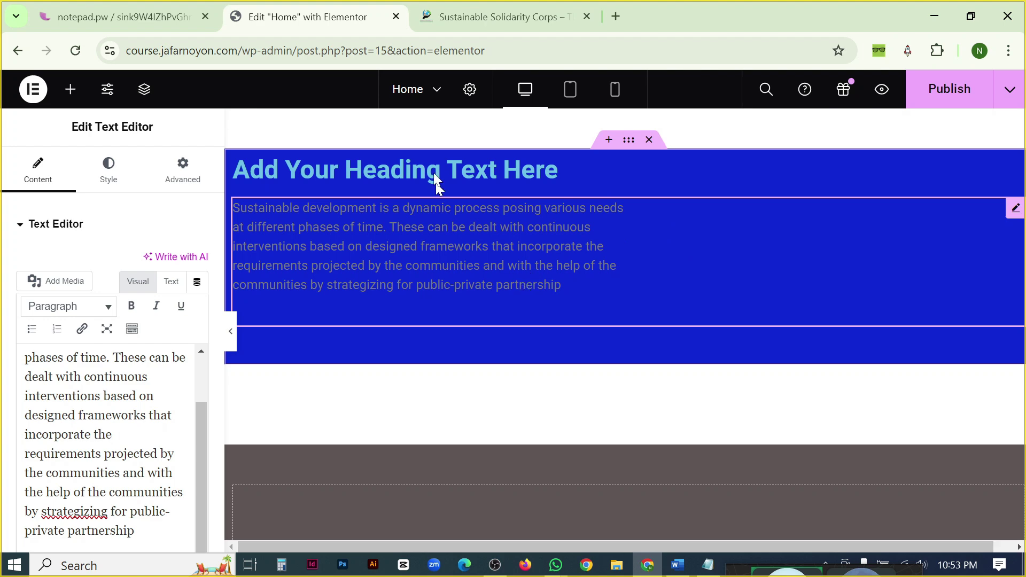
# Capture the SSC "Our Philosophy" text block on the Sustainable Solidarity Corps site as an 808x423 screenshot and copy it.
pyautogui.click(465, 17)
pyautogui.click(467, 270)
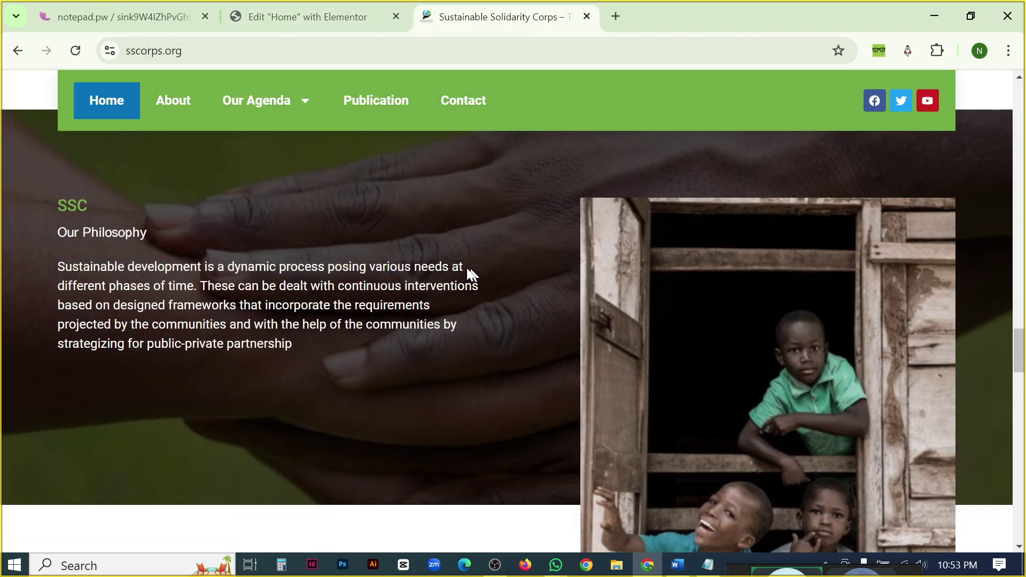
pyautogui.moveTo(50, 265); pyautogui.dragTo(487, 348)
pyautogui.click(382, 196)
pyautogui.press('Print')
pyautogui.moveTo(52, 183)
pyautogui.mouseDown()
pyautogui.moveTo(374, 249)
pyautogui.moveTo(483, 409)
pyautogui.mouseUp()
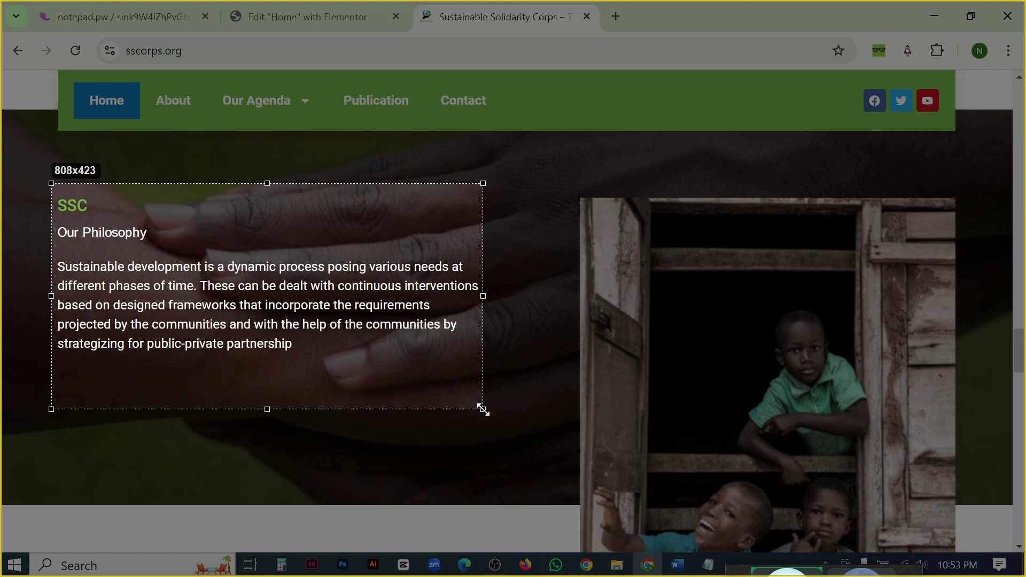
pyautogui.hotkey('ctrl', 'c')
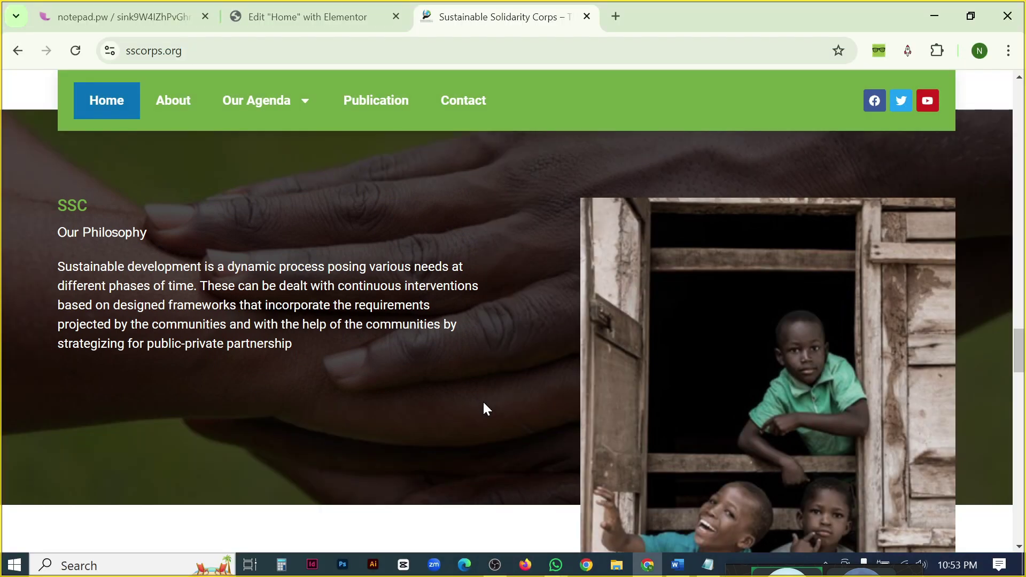
# Capture the "Our Philosophy" text block at 849x443, outline it with a red rectangle, scribble red lines beside it, and discard the capture.
pyautogui.press('Print')
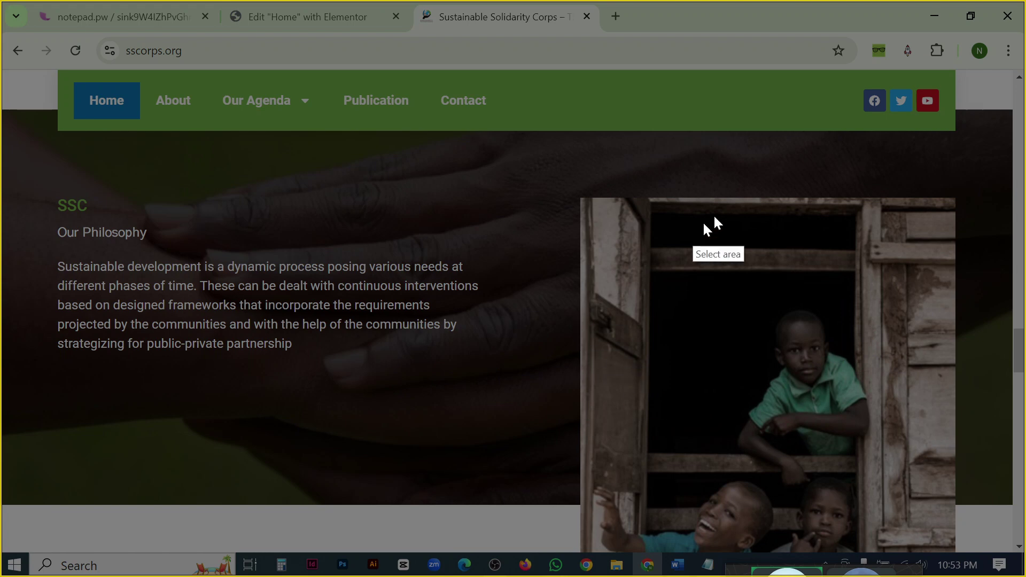
pyautogui.moveTo(37, 176)
pyautogui.mouseDown()
pyautogui.moveTo(159, 310)
pyautogui.moveTo(458, 359)
pyautogui.moveTo(558, 409)
pyautogui.moveTo(491, 413)
pyautogui.mouseUp()
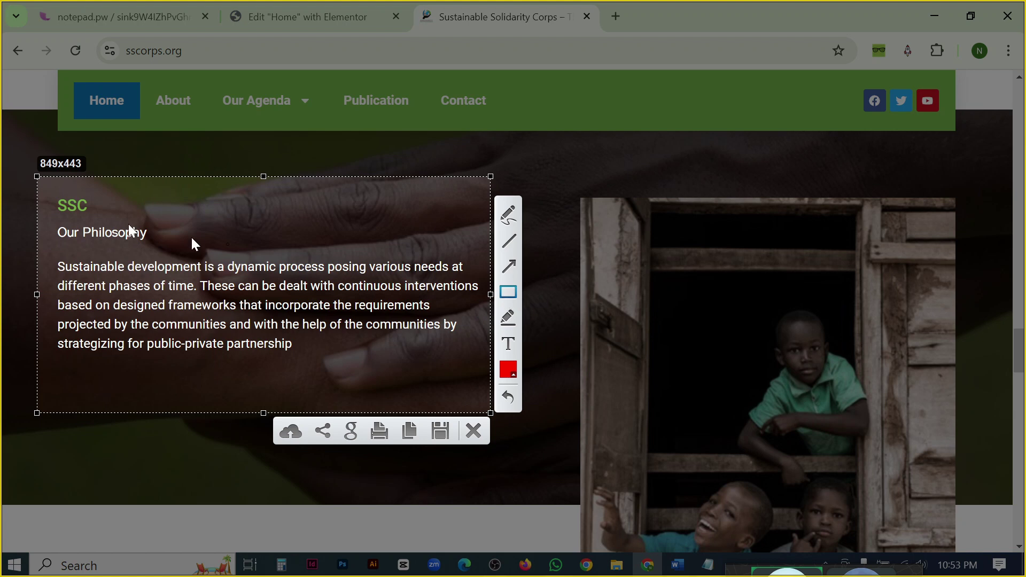
pyautogui.moveTo(51, 190)
pyautogui.mouseDown()
pyautogui.moveTo(236, 283)
pyautogui.moveTo(458, 360)
pyautogui.moveTo(475, 379)
pyautogui.mouseUp()
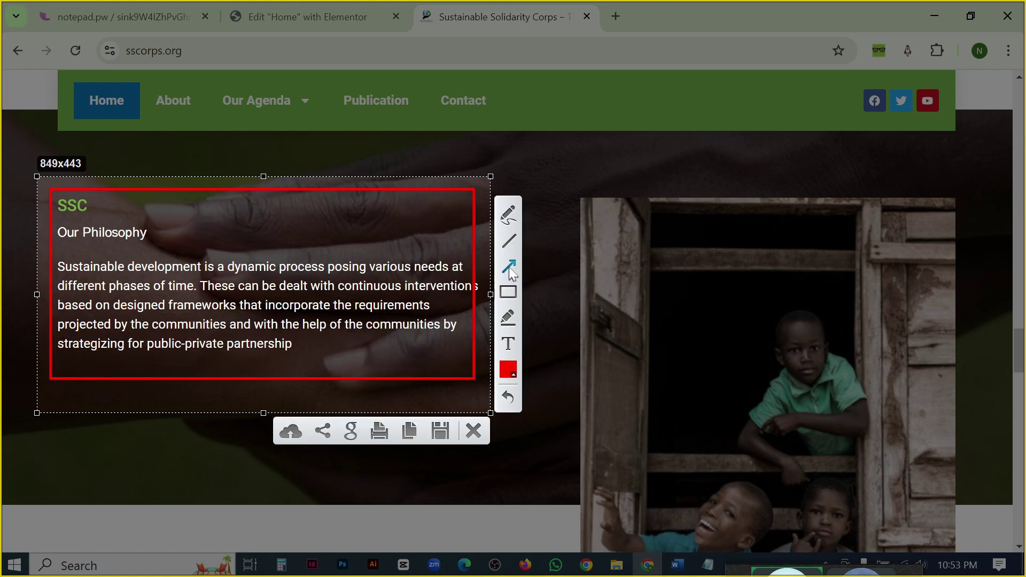
pyautogui.click(508, 219)
pyautogui.moveTo(564, 275)
pyautogui.mouseDown()
pyautogui.moveTo(648, 298)
pyautogui.moveTo(828, 318)
pyautogui.moveTo(674, 298)
pyautogui.moveTo(714, 286)
pyautogui.mouseUp()
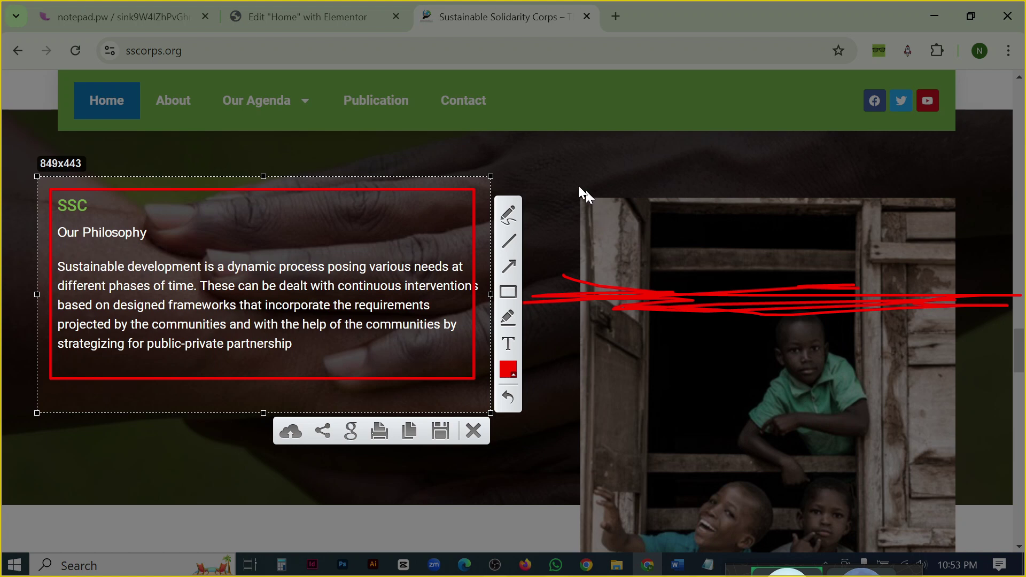
pyautogui.press('Escape')
# Copy the "Our Philosophy" paragraph from the Sustainable Solidarity Corps site and replace the Text Editor widget's content with it, including its source formatting.
pyautogui.tripleClick(228, 318)
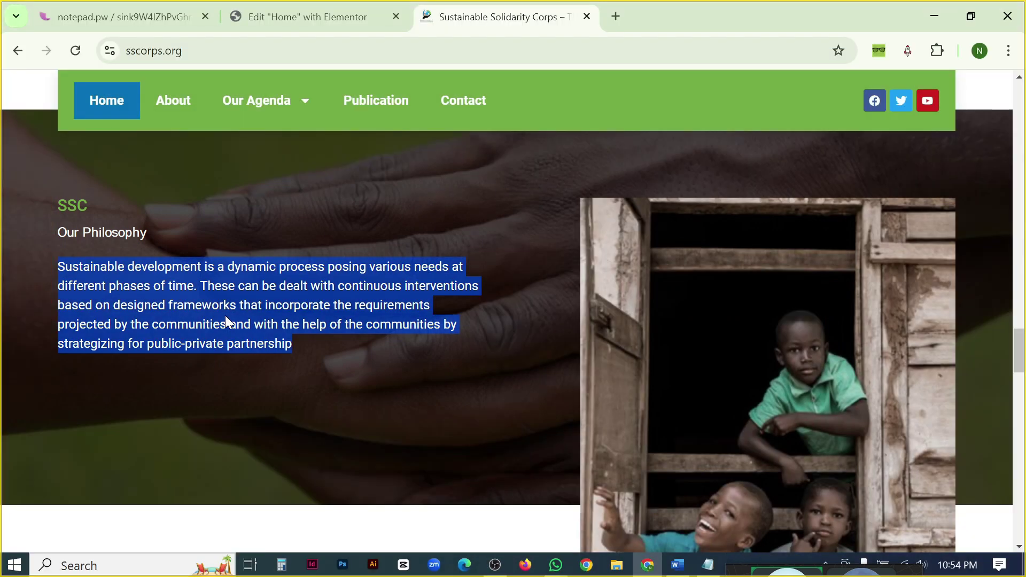
pyautogui.click(284, 20)
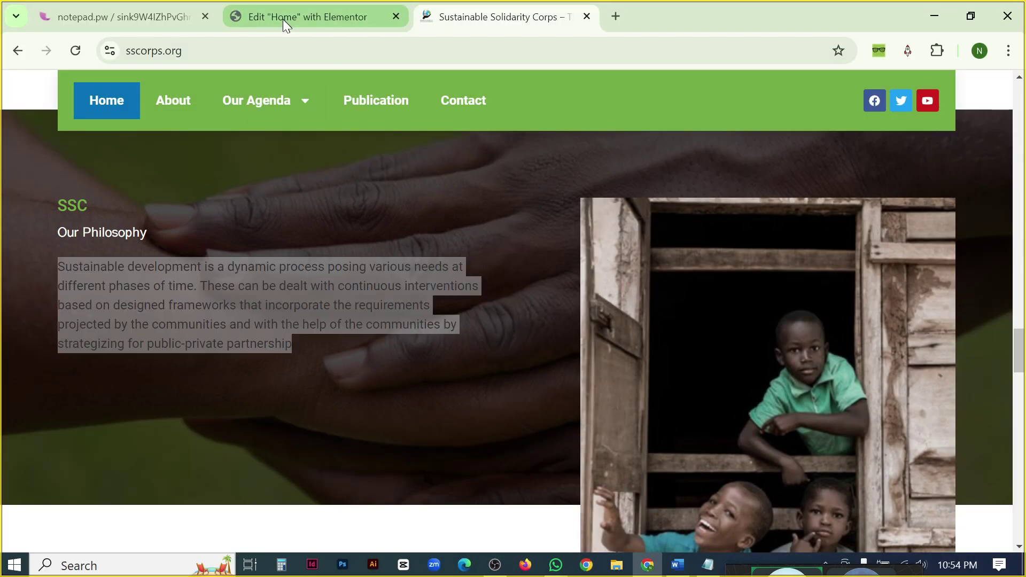
pyautogui.tripleClick(125, 455)
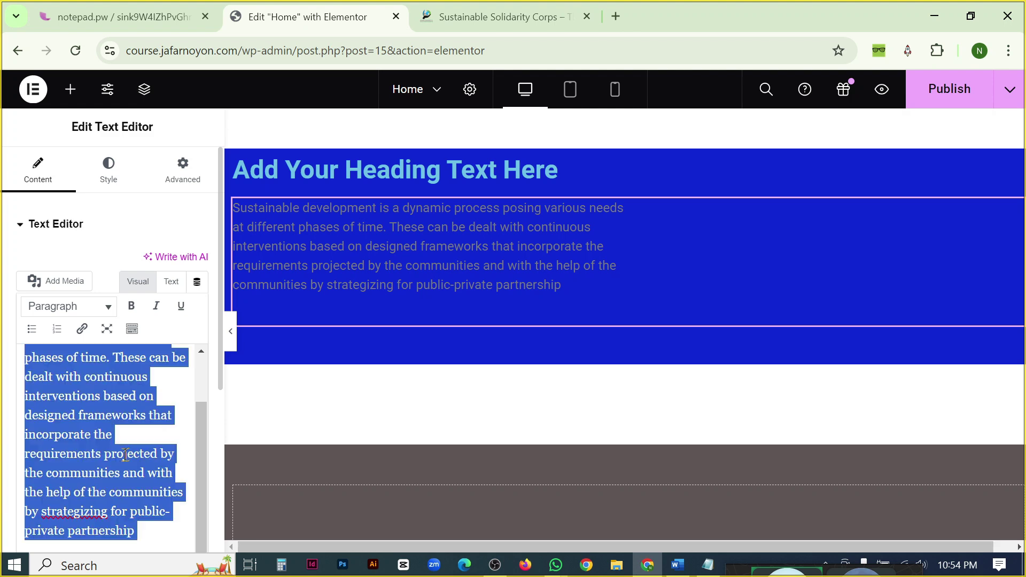
pyautogui.press('BackSpace')
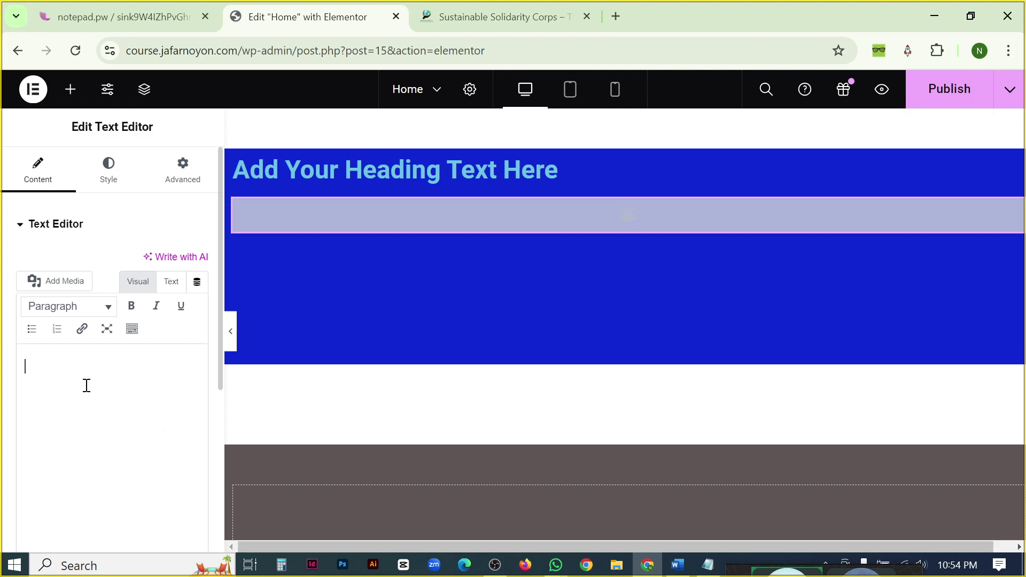
pyautogui.hotkey('ctrl', 'v')
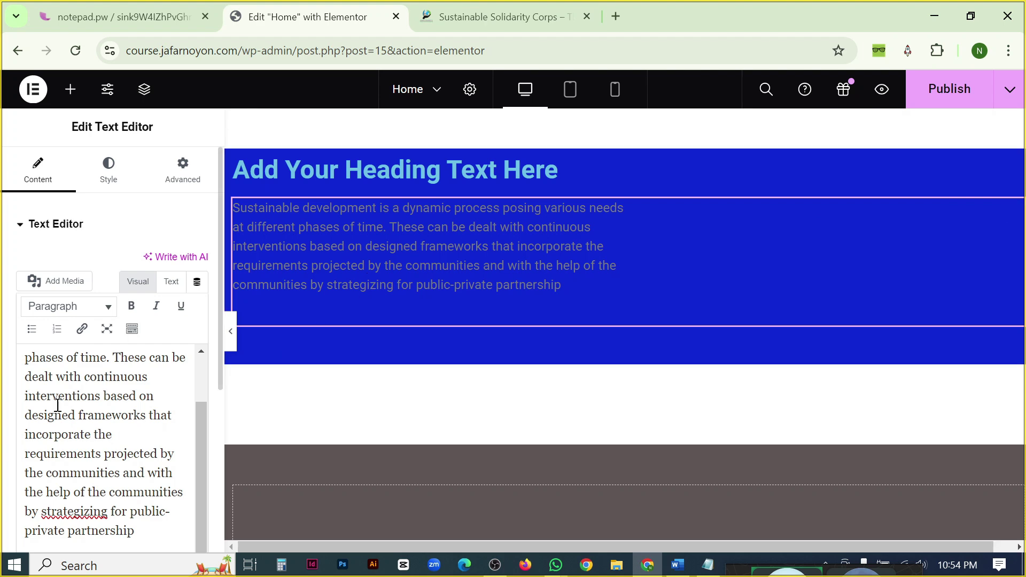
# Replace the formatted paragraph in the Text Editor widget with the same text pasted without formatting.
pyautogui.tripleClick(103, 394)
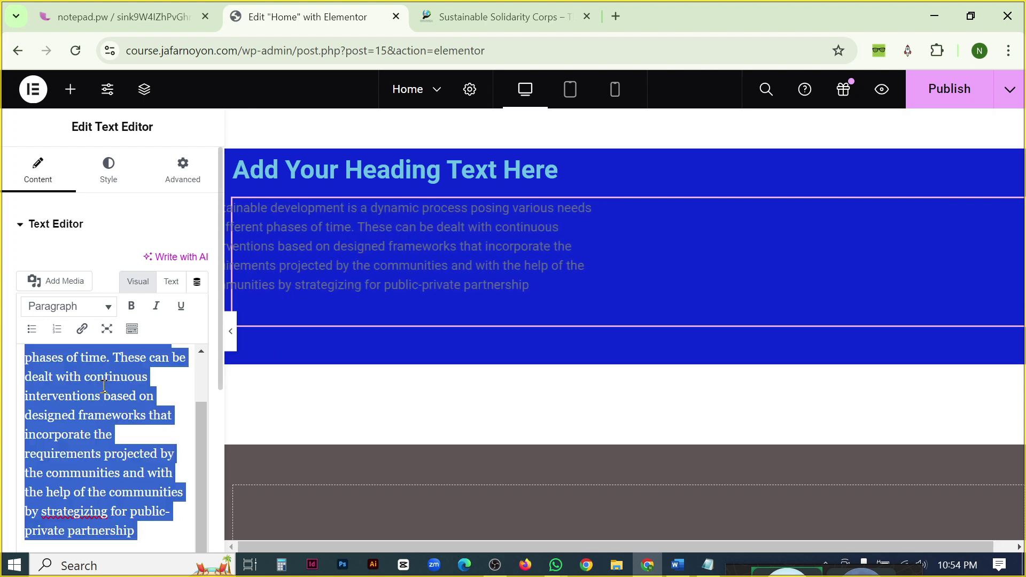
pyautogui.press('BackSpace')
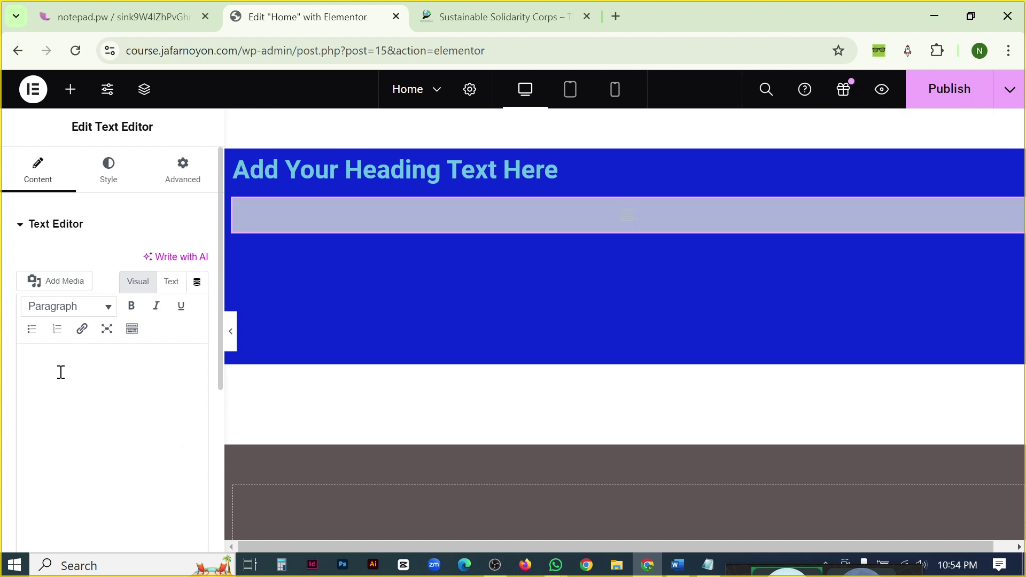
pyautogui.hotkey('ctrl', 'v')
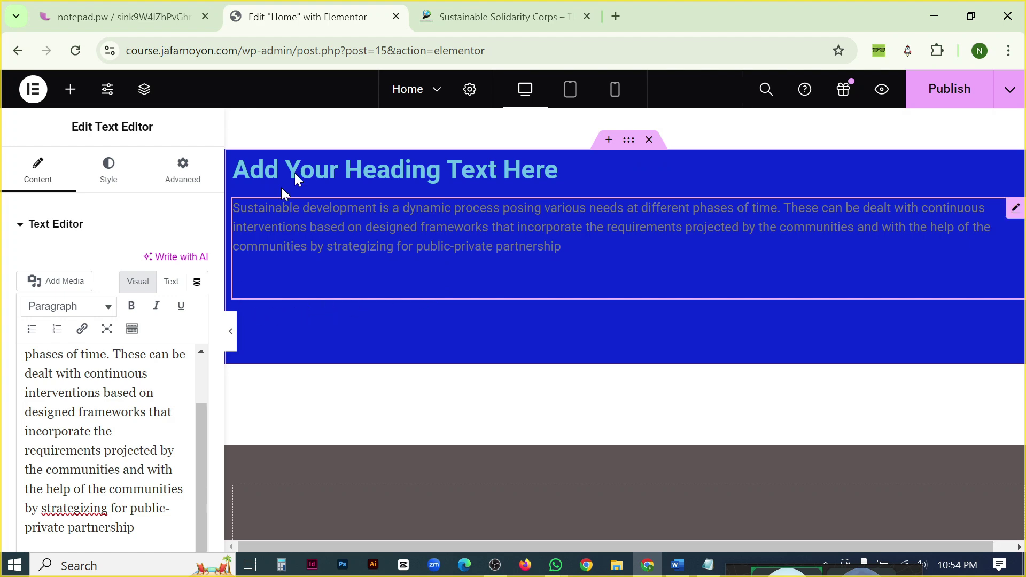
# Compare the paragraph's line wrapping and extent on the Sustainable Solidarity Corps site with the Text Editor widget in the blue container.
pyautogui.click(508, 16)
pyautogui.click(400, 366)
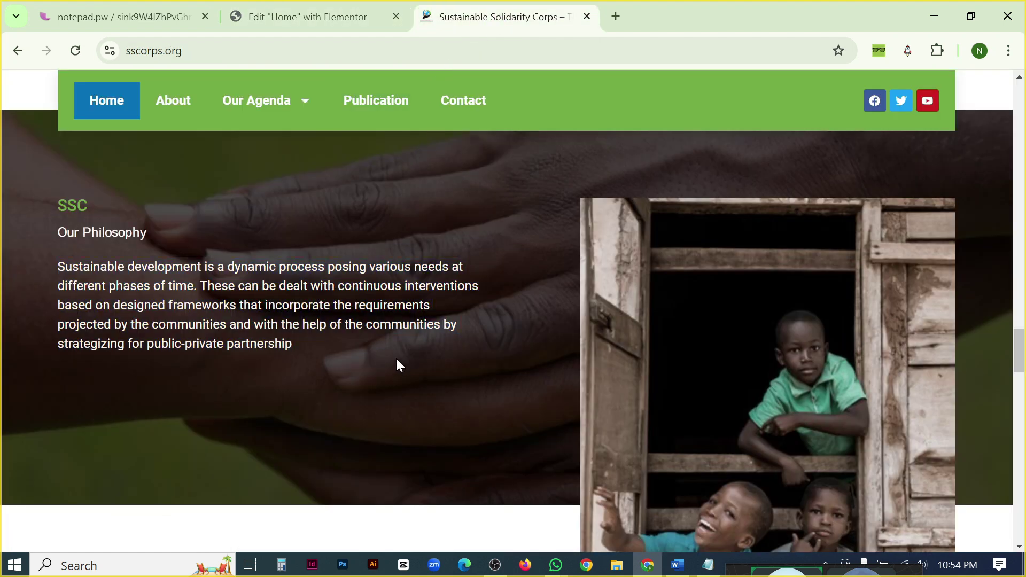
pyautogui.moveTo(312, 347); pyautogui.dragTo(42, 252)
pyautogui.click(382, 356)
pyautogui.click(332, 24)
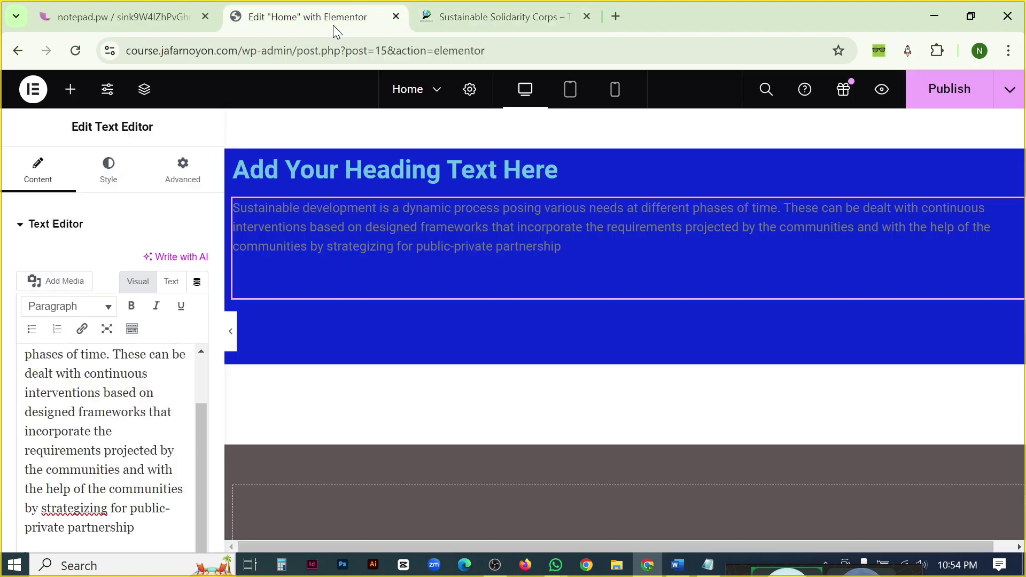
pyautogui.moveTo(545, 244); pyautogui.dragTo(513, 239)
pyautogui.doubleClick(556, 247)
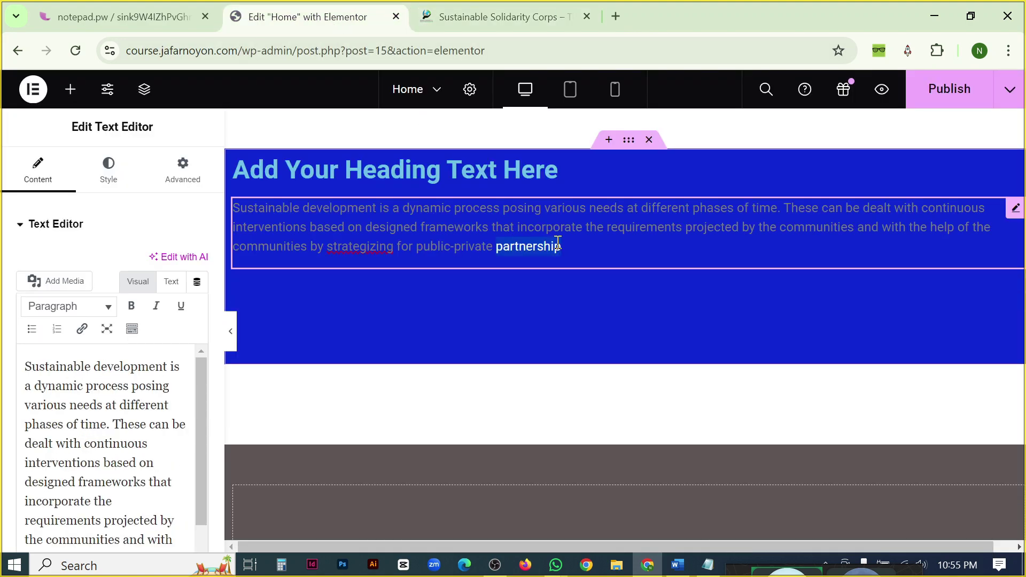
pyautogui.click(596, 240)
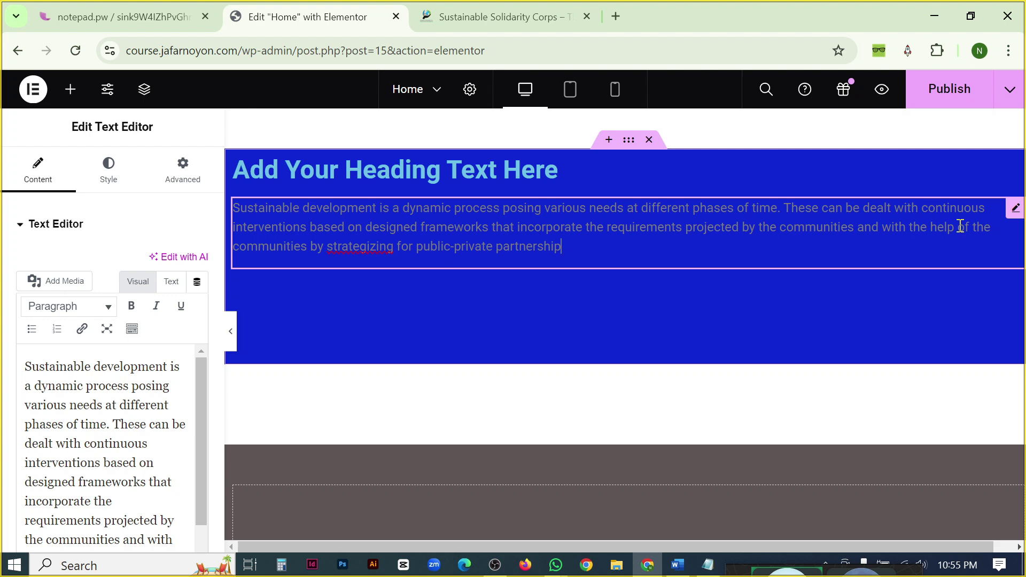
pyautogui.moveTo(599, 210); pyautogui.dragTo(481, 244)
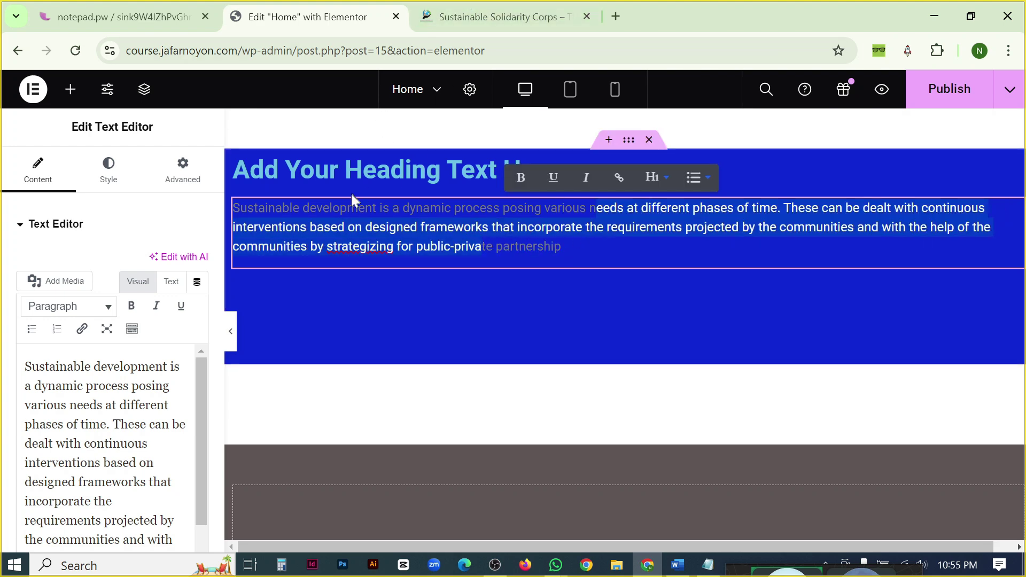
pyautogui.click(583, 225)
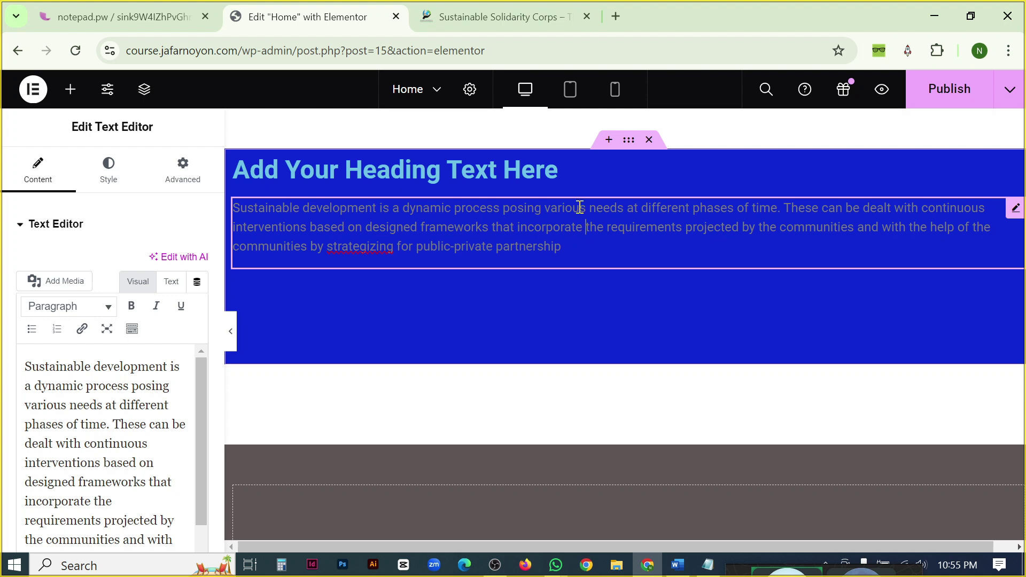
pyautogui.moveTo(579, 209); pyautogui.dragTo(578, 261)
pyautogui.click(578, 229)
# Add an empty line after the paragraph in the Text Editor widget and briefly preview the container at full width.
pyautogui.doubleClick(94, 390)
pyautogui.hotkey('ctrl', 'a')
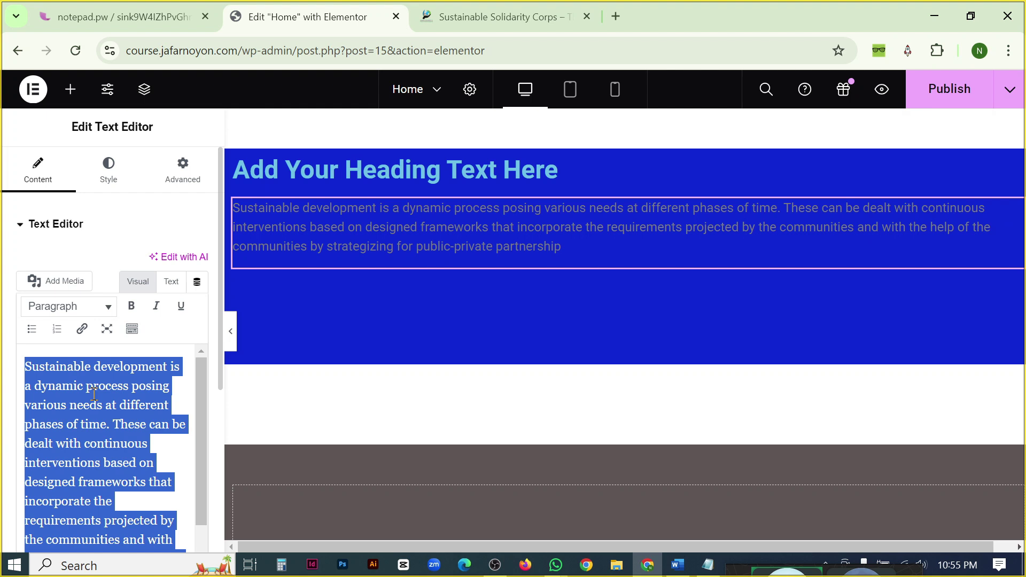
pyautogui.press('Right')
pyautogui.press('Return')
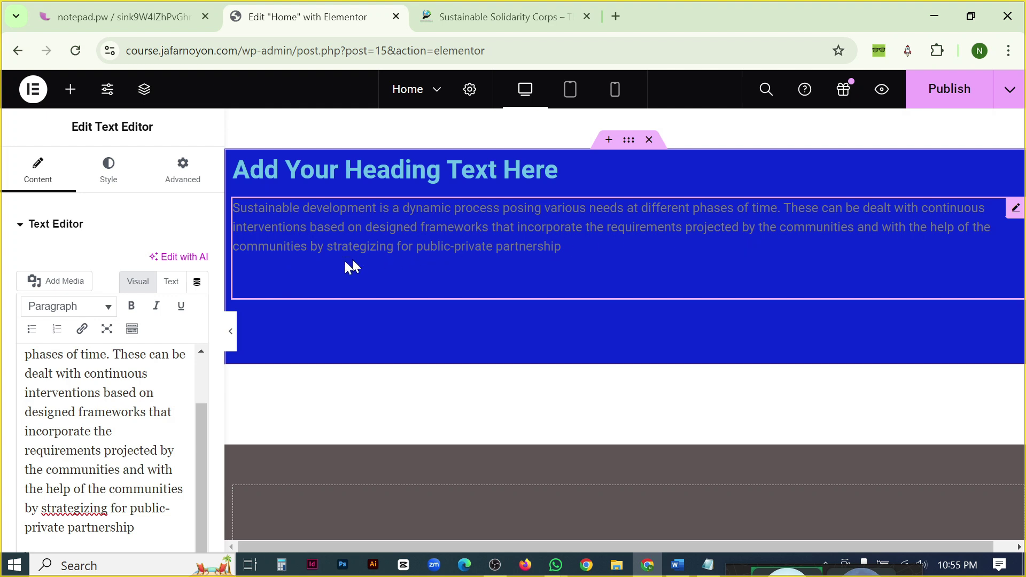
pyautogui.click(229, 334)
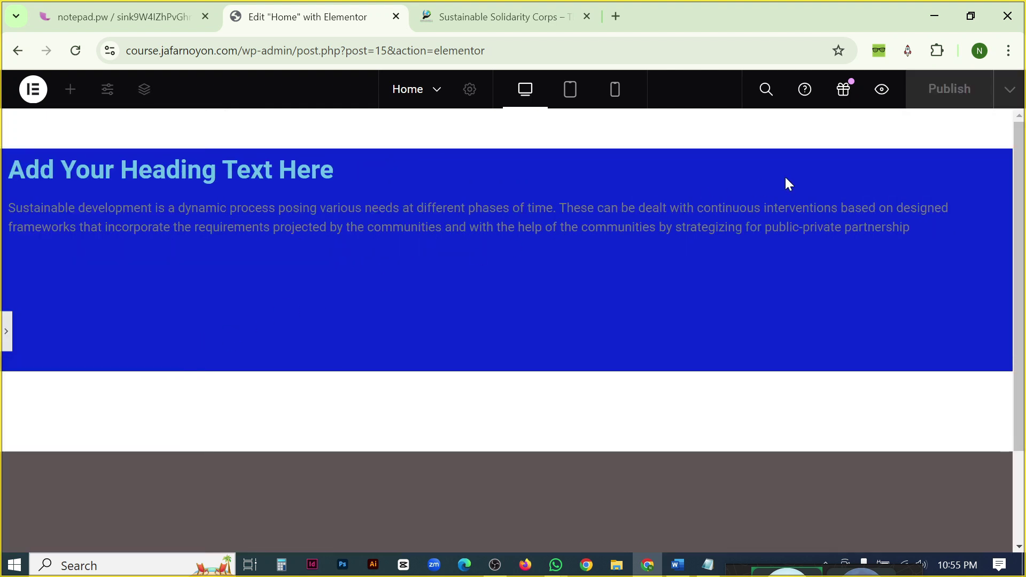
pyautogui.click(7, 337)
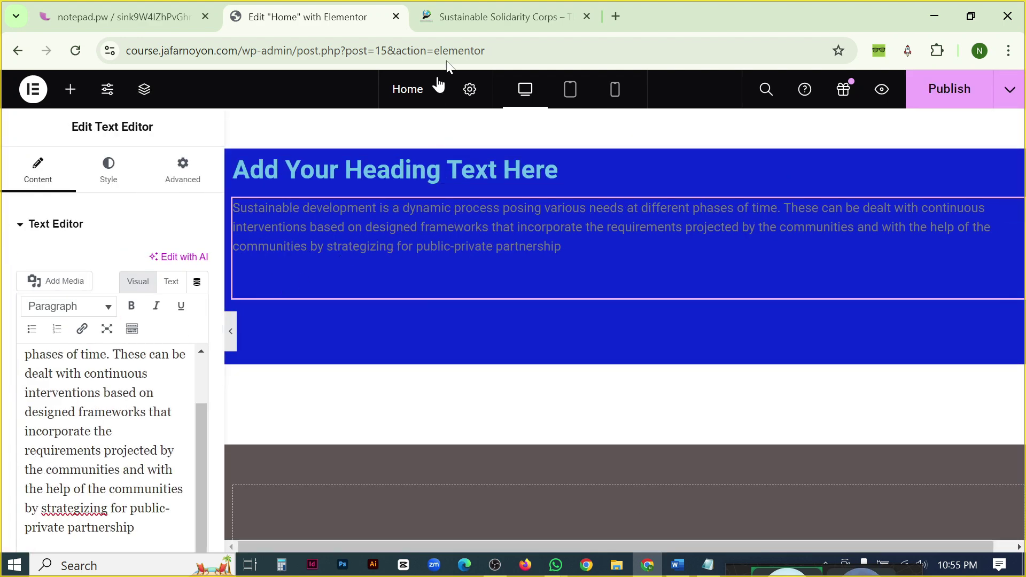
# Copy the philosophy paragraph from the SSC site again and paste it with its source formatting over the Text Editor widget's content.
pyautogui.click(483, 15)
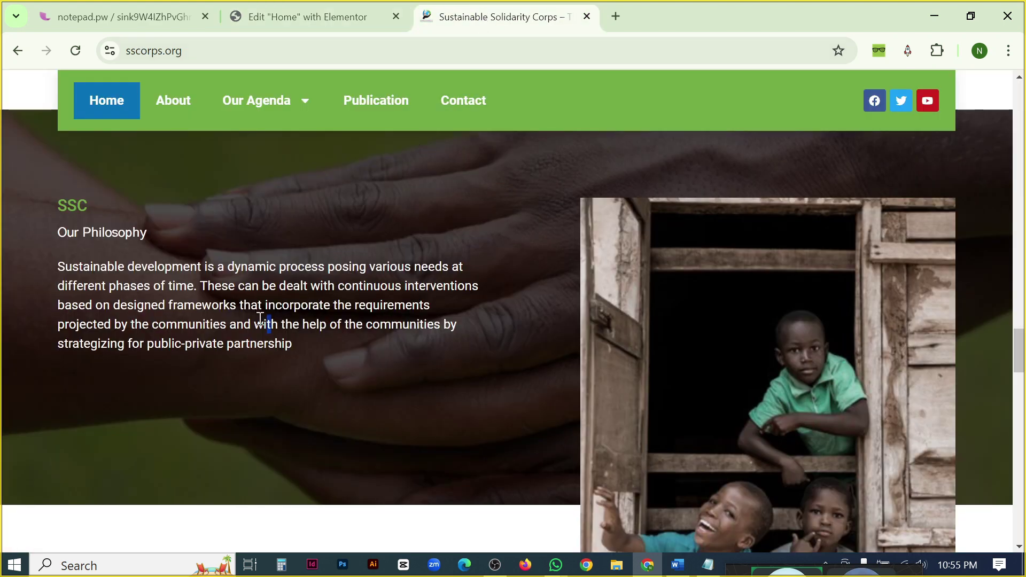
pyautogui.tripleClick(173, 285)
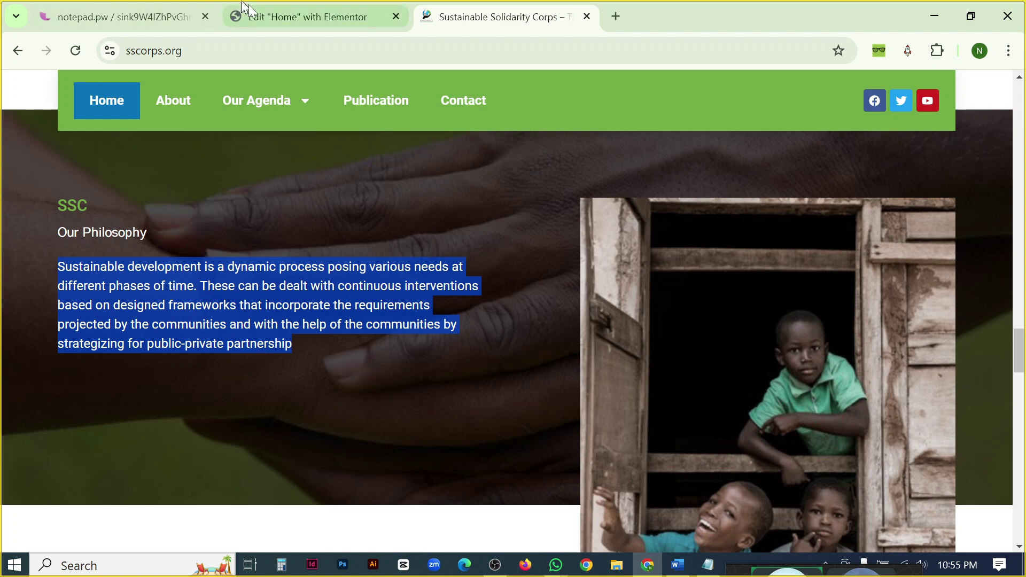
pyautogui.click(289, 19)
pyautogui.hotkey('ctrl', 'a')
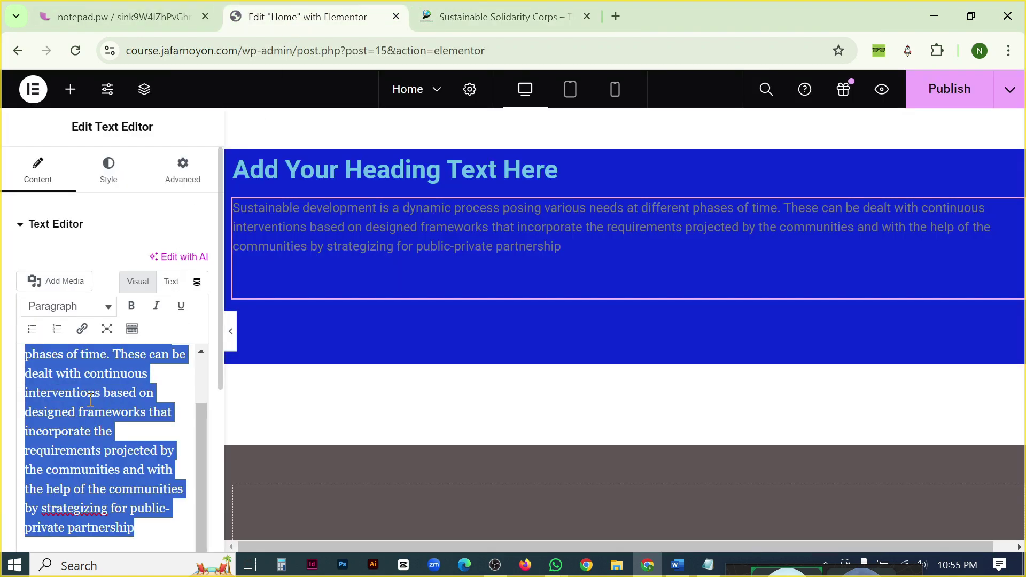
pyautogui.click(90, 400)
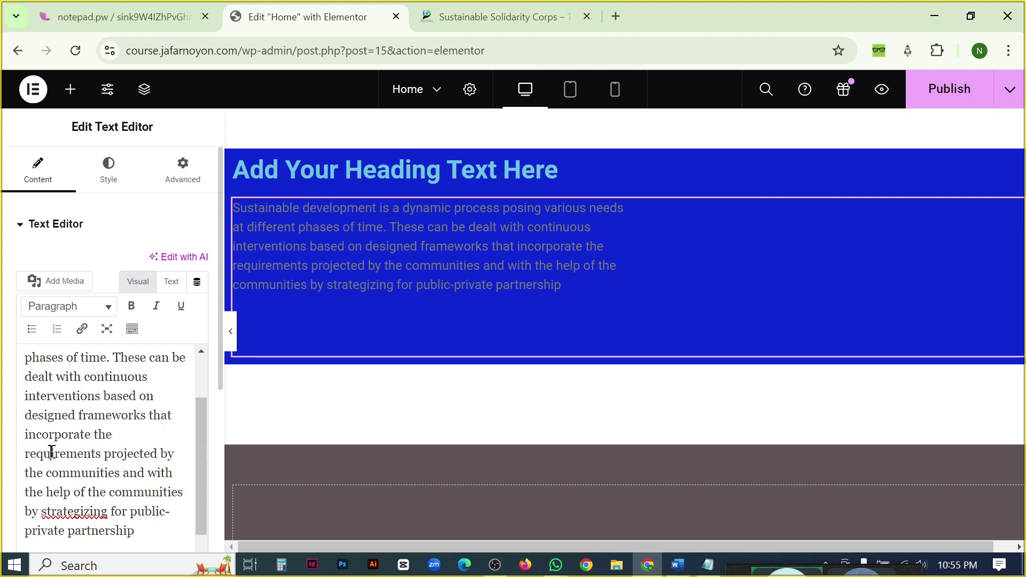
pyautogui.hotkey('ctrl', 'a')
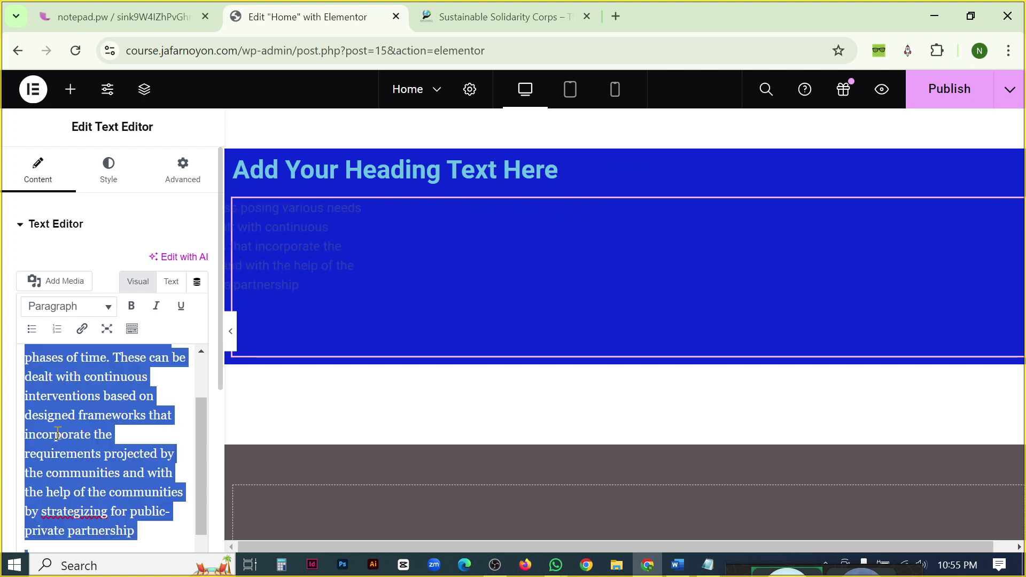
pyautogui.click(93, 434)
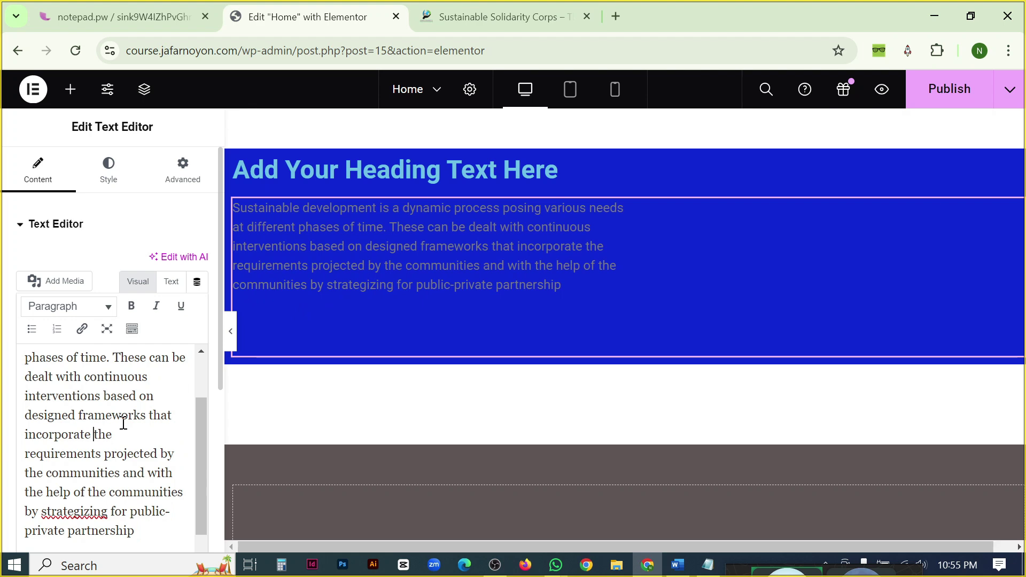
pyautogui.hotkey('ctrl', 'a')
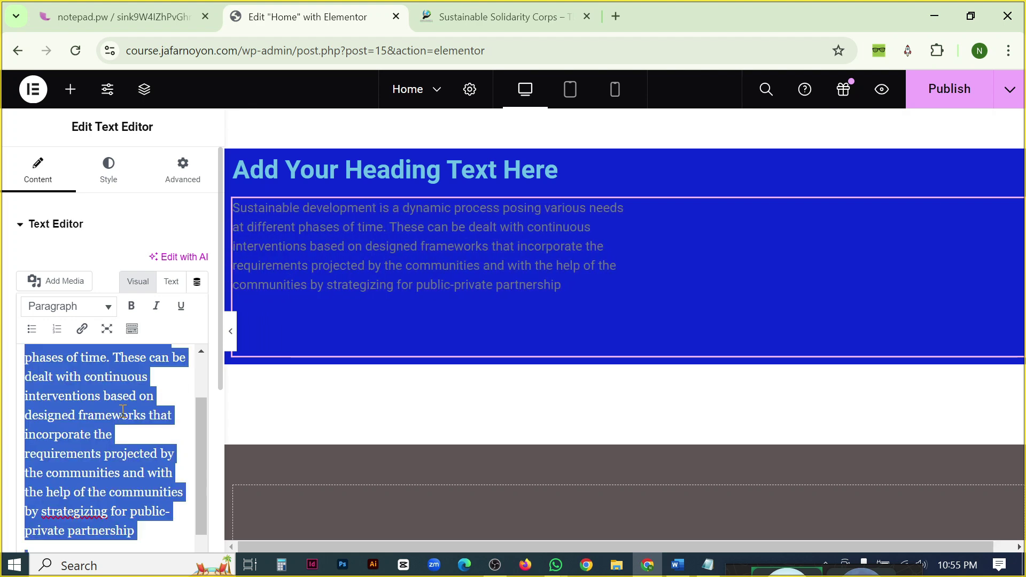
pyautogui.click(123, 411)
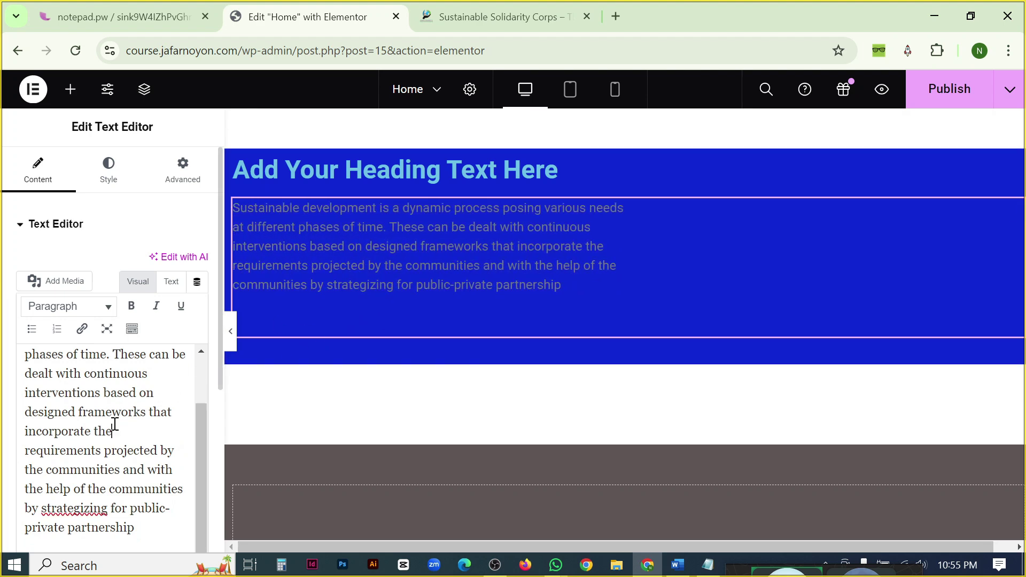
# Recheck the source paragraph, replace the Text Editor widget's content with the paragraph as unformatted text, and preview the container at full width.
pyautogui.click(459, 6)
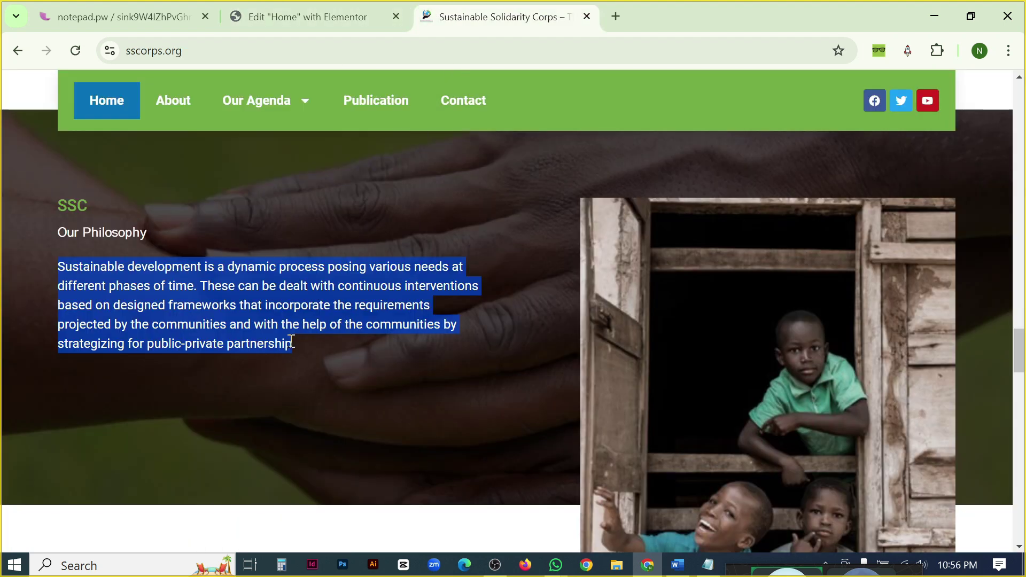
pyautogui.click(274, 15)
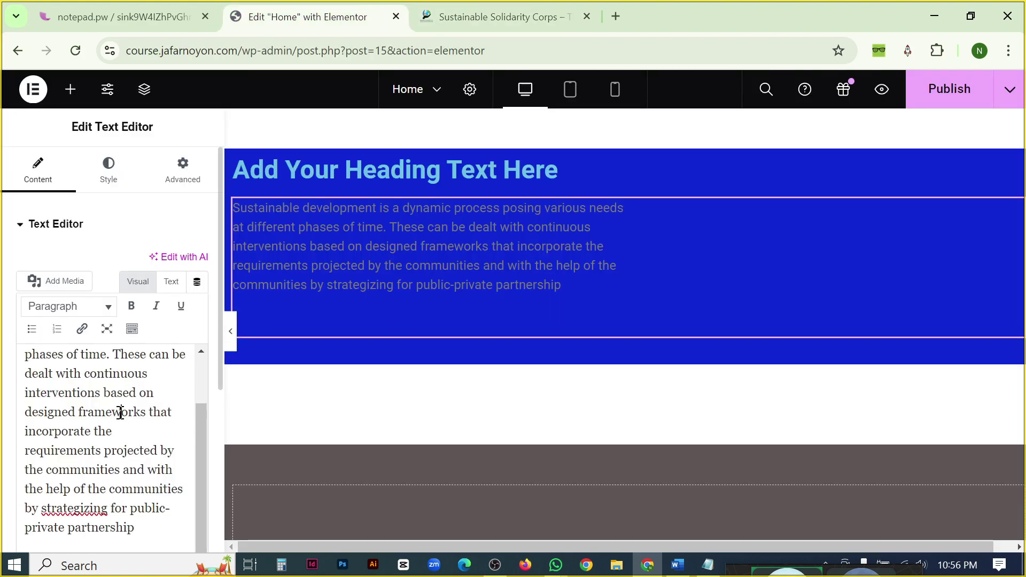
pyautogui.hotkey('ctrl', 'a')
pyautogui.hotkey('ctrl', 'c')
pyautogui.press('BackSpace')
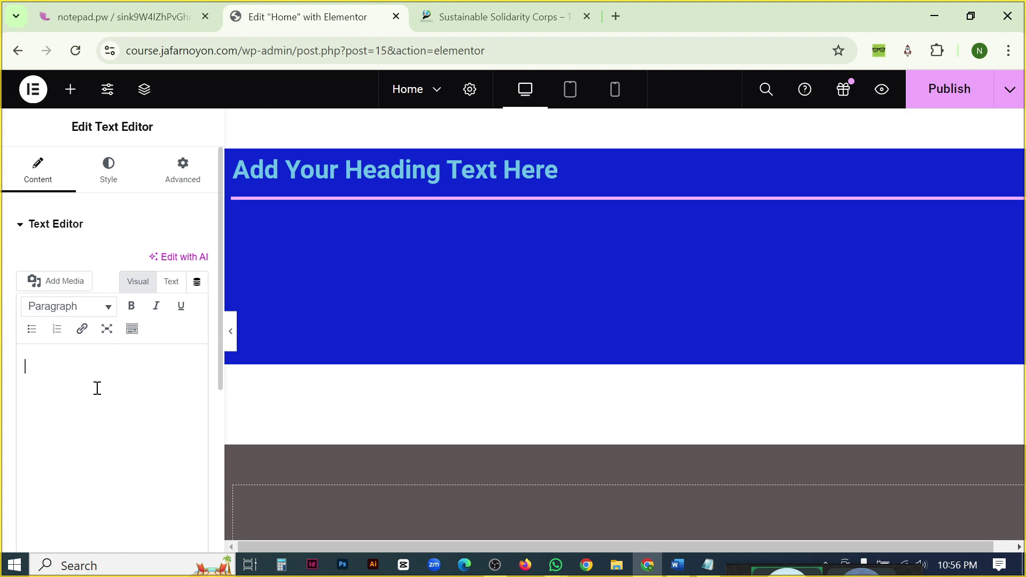
pyautogui.hotkey('ctrl', 'v')
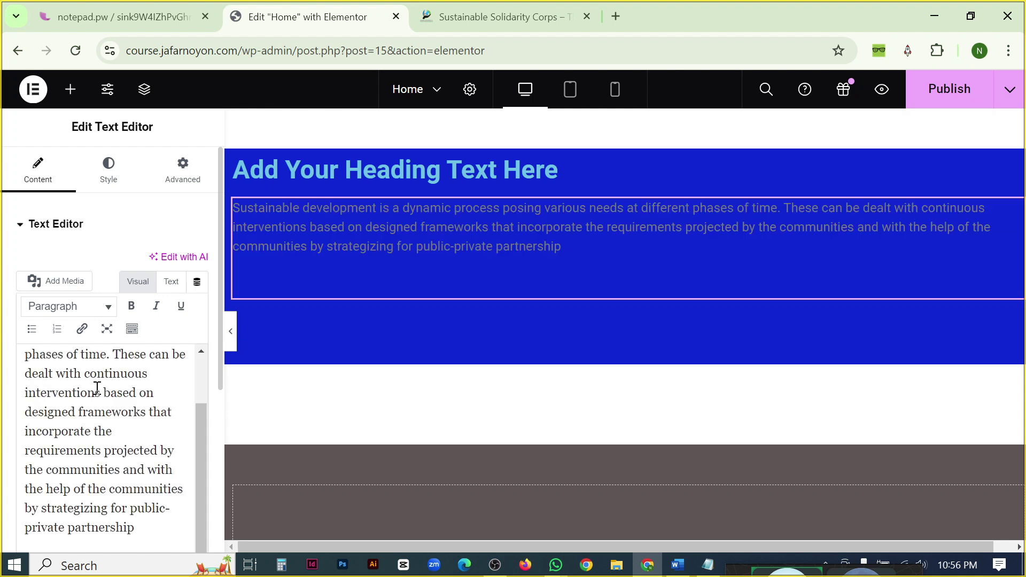
pyautogui.click(233, 341)
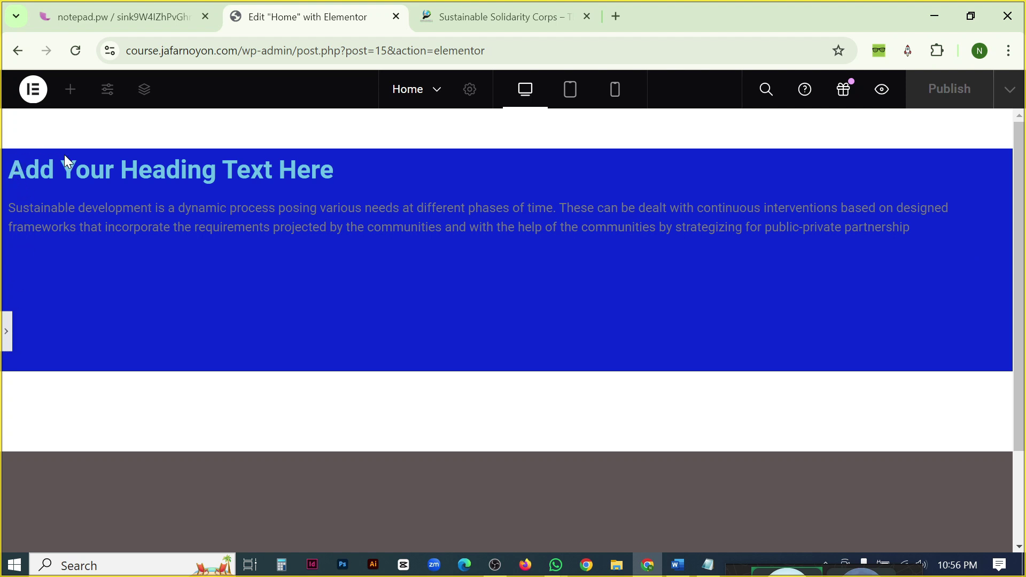
# Open the blue container's spacing settings and set its padding to 100 px on all four sides.
pyautogui.rightClick(18, 244)
pyautogui.click(167, 201)
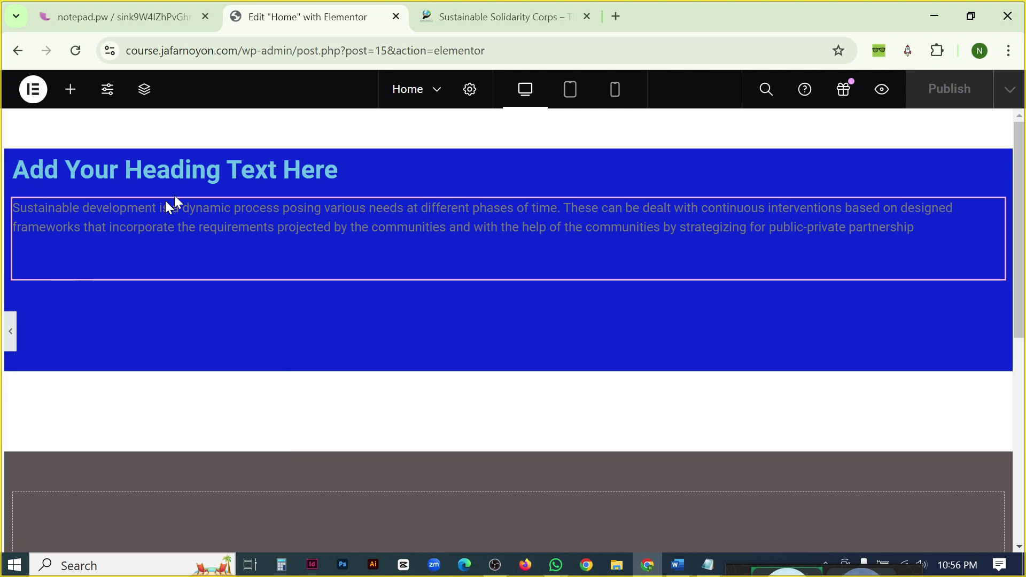
pyautogui.click(167, 202)
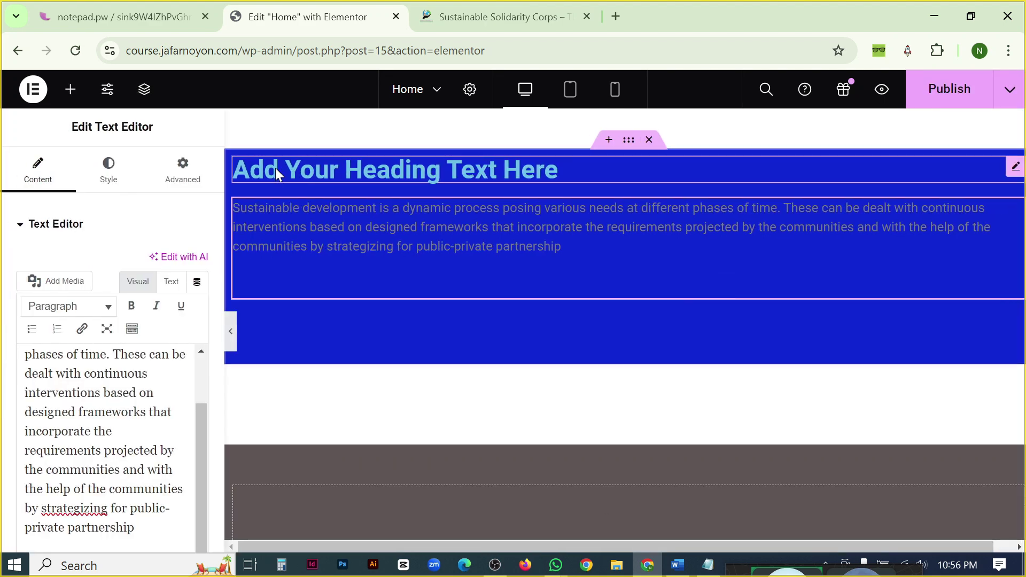
pyautogui.click(629, 140)
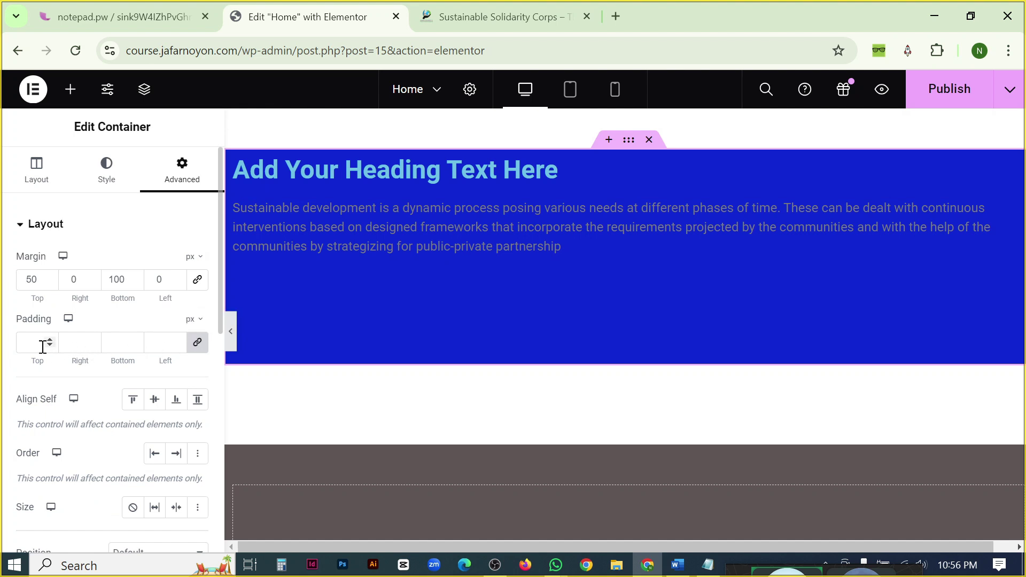
pyautogui.write('50')
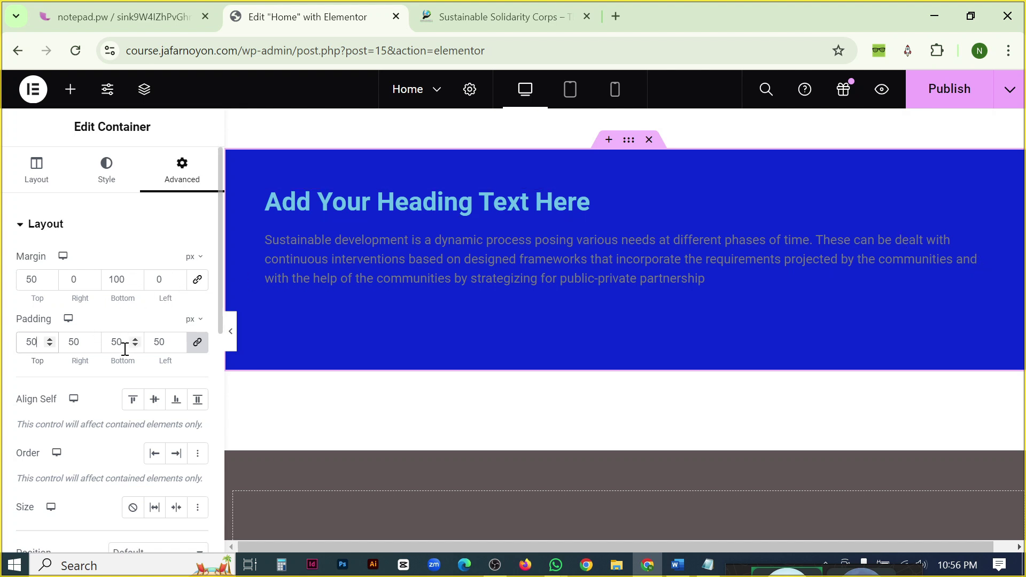
pyautogui.moveTo(127, 343); pyautogui.dragTo(106, 346)
pyautogui.write('10')
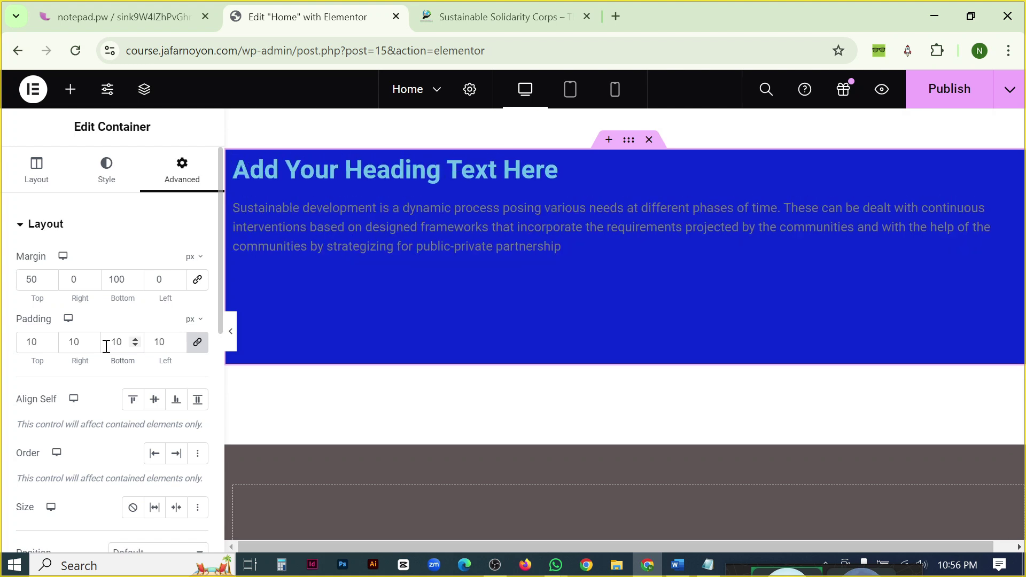
pyautogui.write('0')
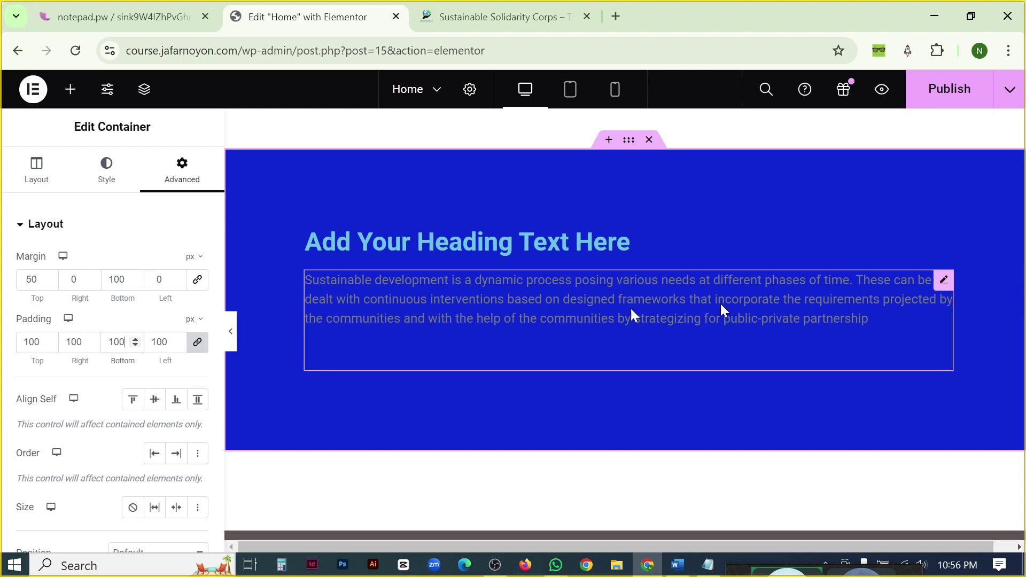
# Unlink the blue container's padding values, set the right and left padding to 30 px, and preview the page at full width.
pyautogui.click(197, 342)
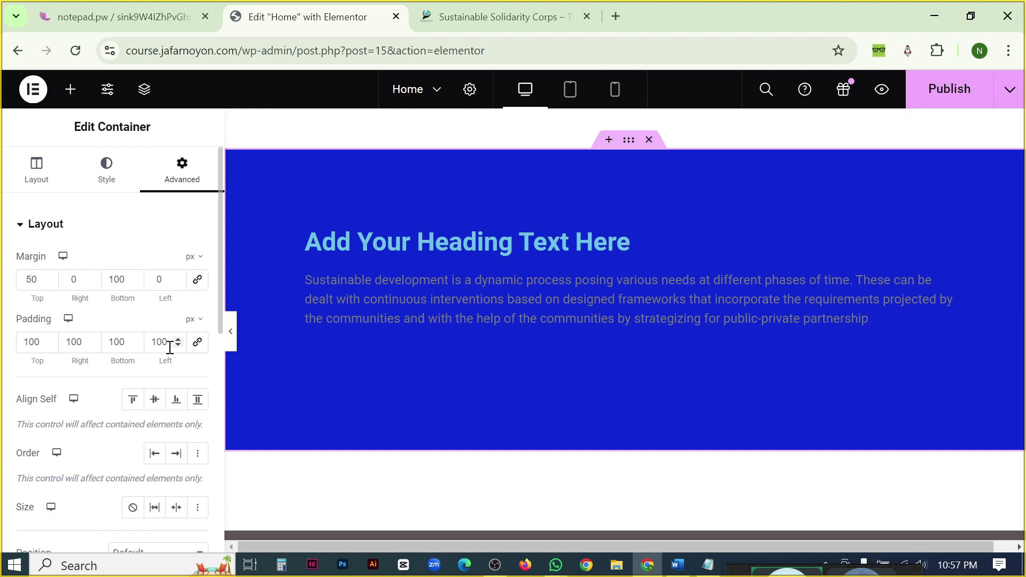
pyautogui.moveTo(172, 348); pyautogui.dragTo(138, 350)
pyautogui.write('30')
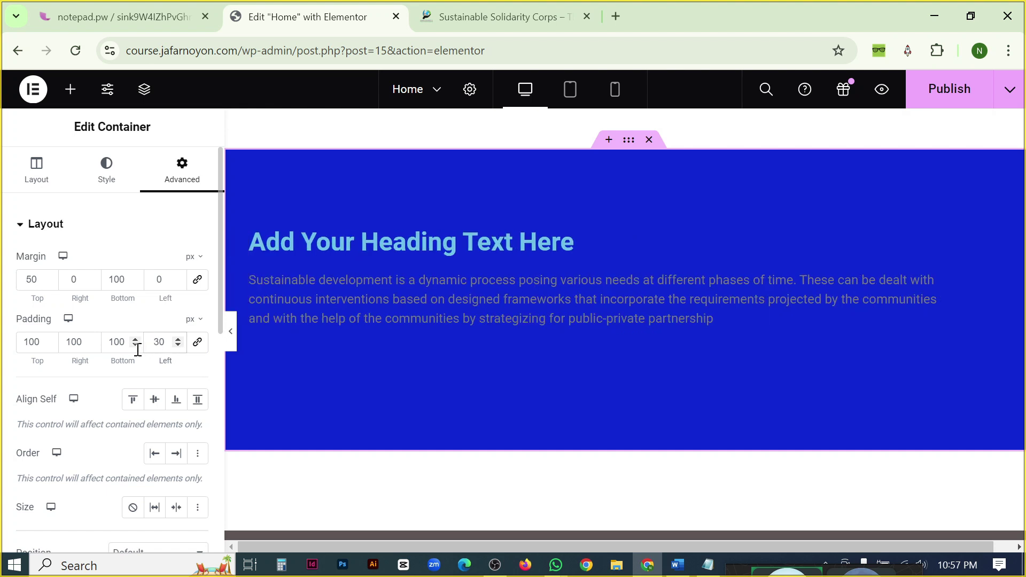
pyautogui.moveTo(77, 348); pyautogui.dragTo(59, 347)
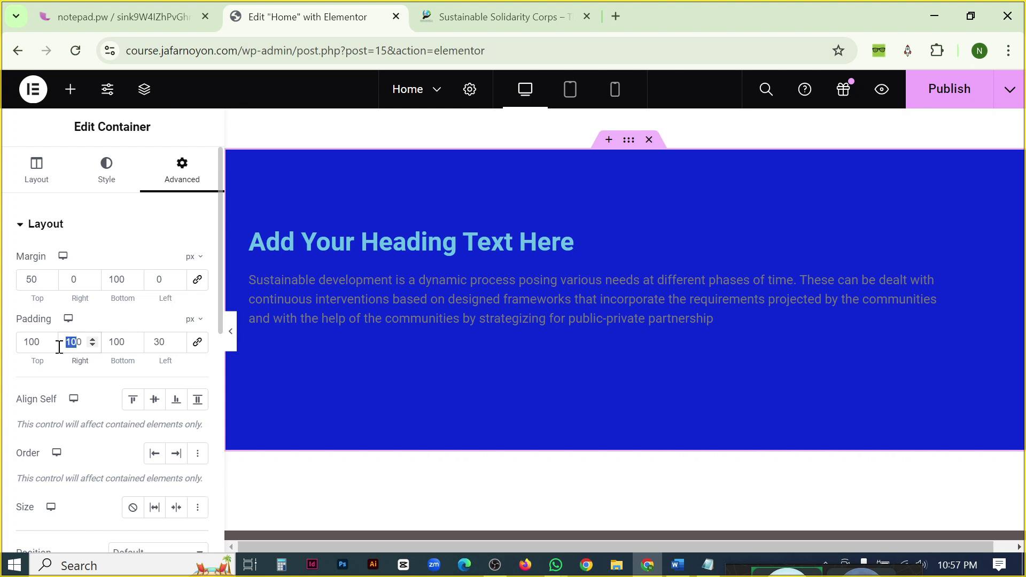
pyautogui.write('30')
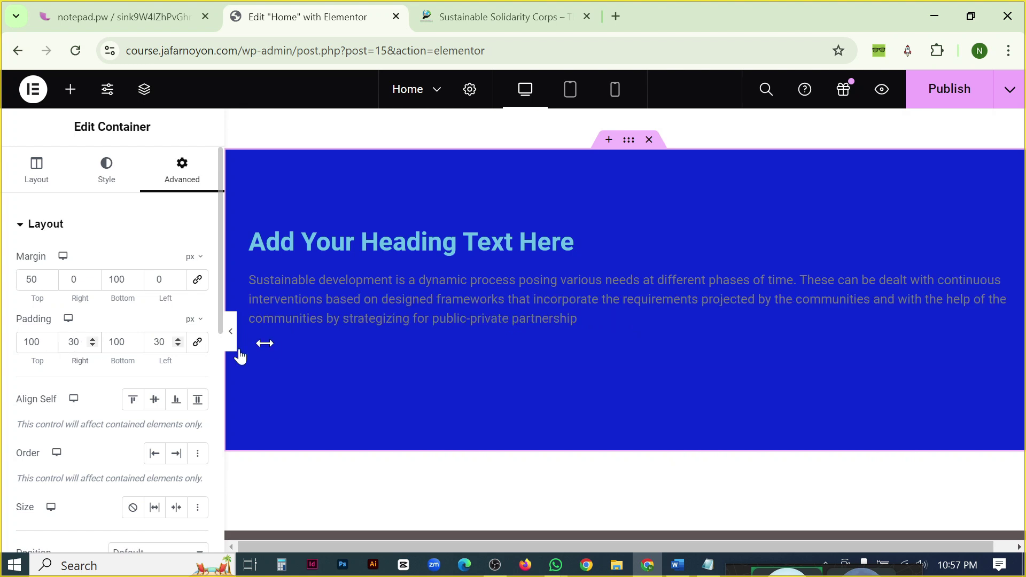
pyautogui.click(231, 334)
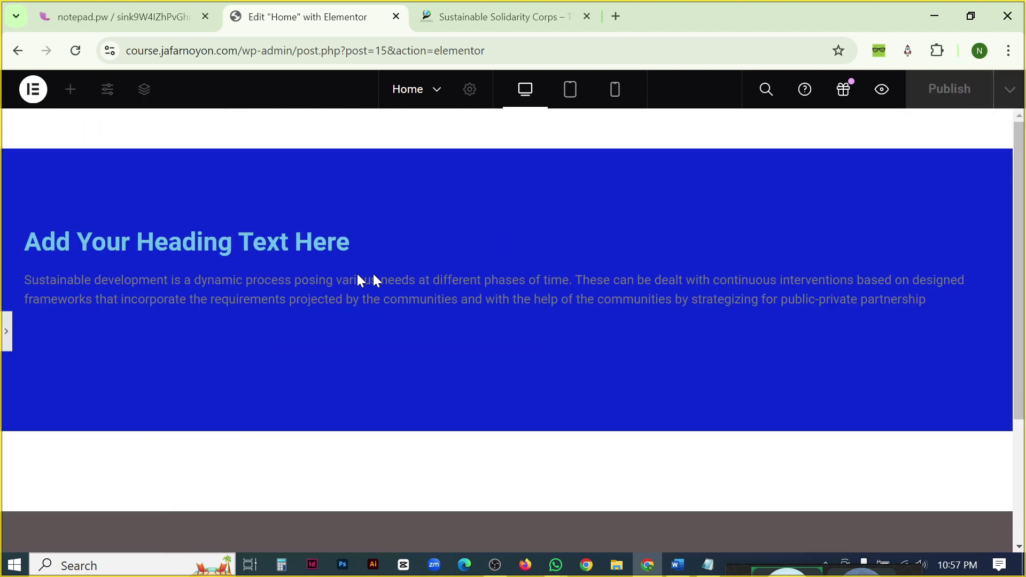
pyautogui.scroll(-2, 986, 251)
pyautogui.scroll(-2, 985, 252)
pyautogui.scroll(4, 498, 229)
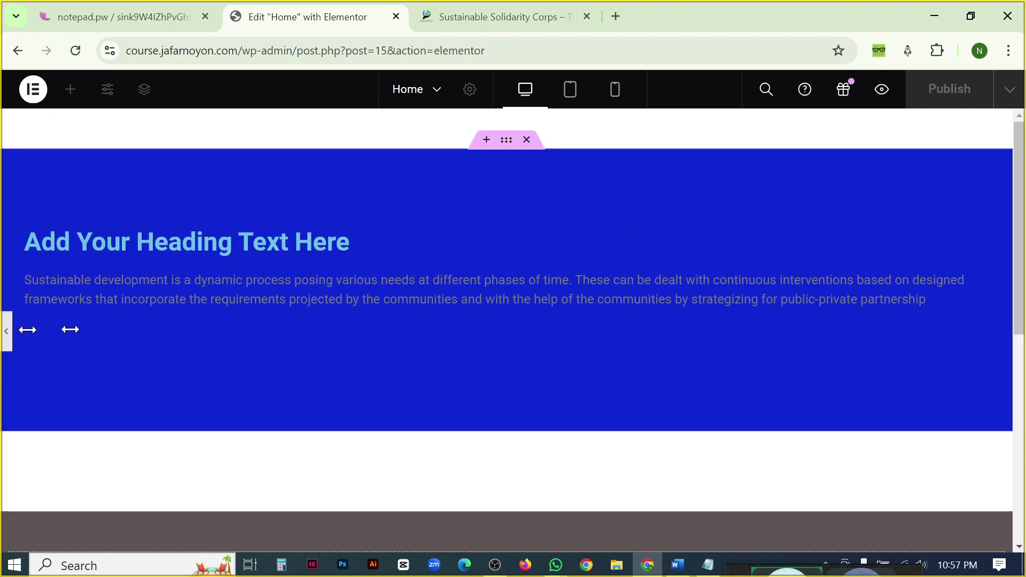
pyautogui.click(6, 332)
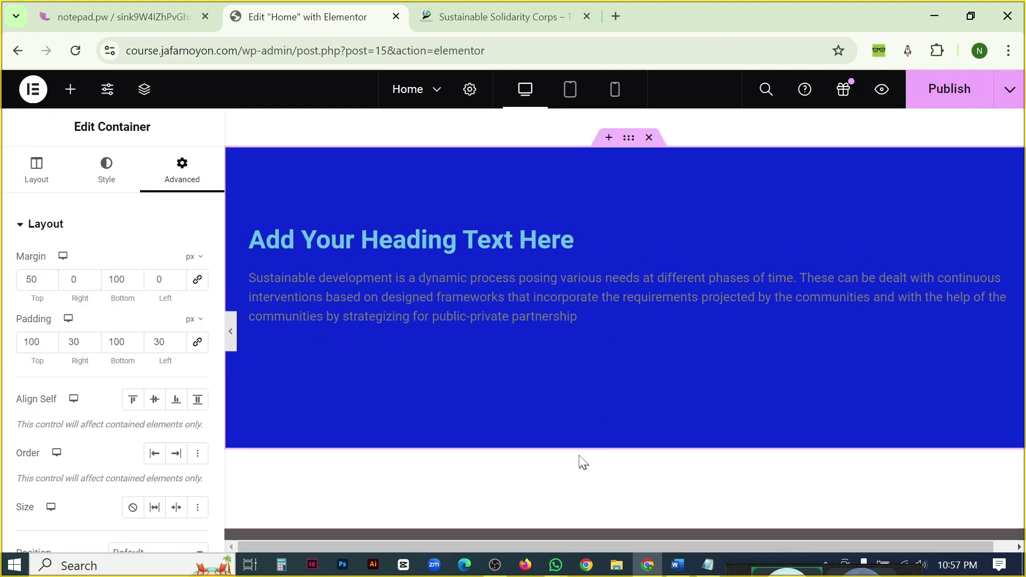
# Compare the margin and padding settings of the grey container with those of the blue container above it.
pyautogui.scroll(-3, 579, 460)
pyautogui.click(443, 315)
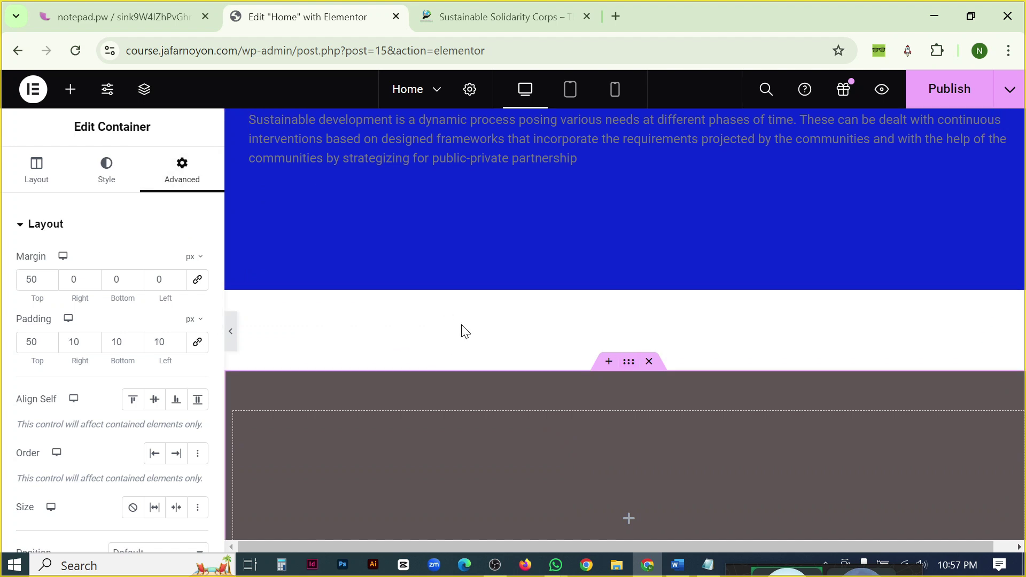
pyautogui.scroll(-2, 641, 319)
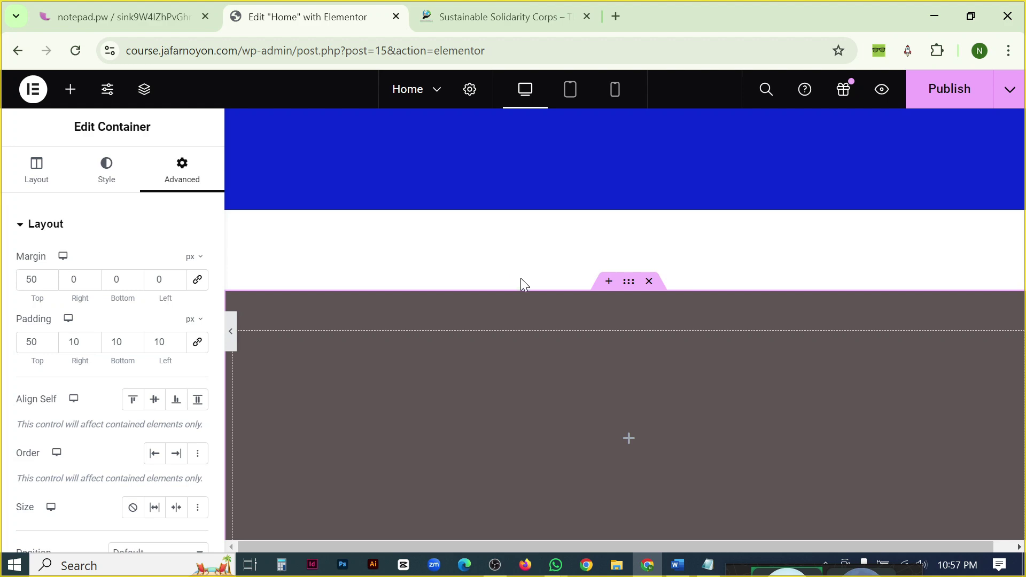
pyautogui.scroll(4, 657, 257)
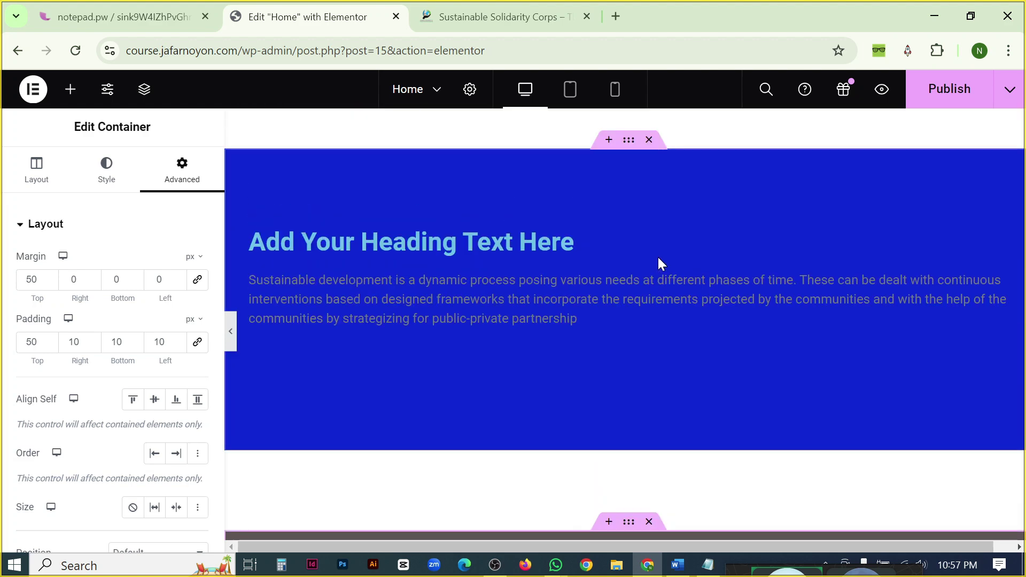
pyautogui.scroll(-5, 647, 258)
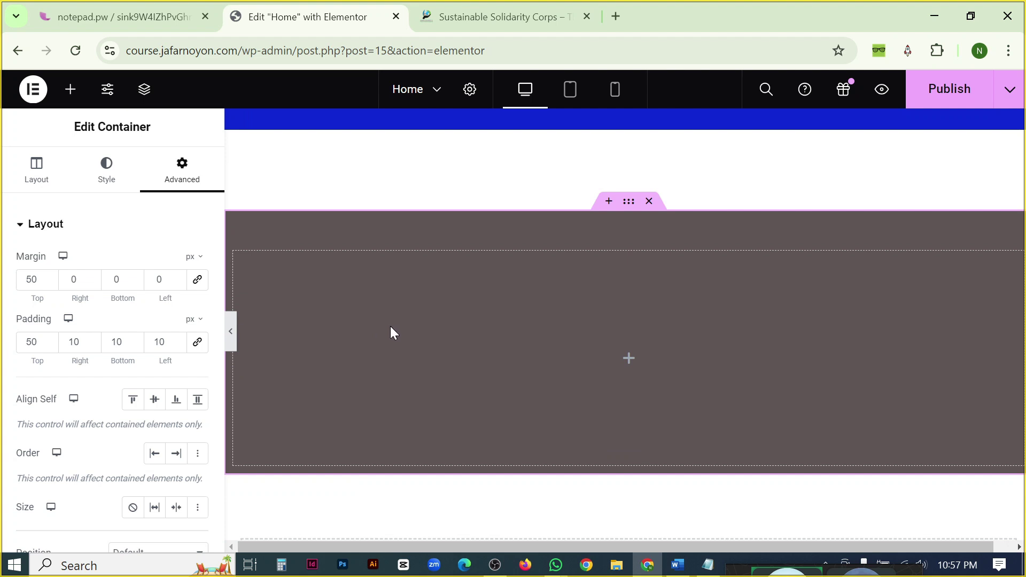
pyautogui.scroll(5, 605, 262)
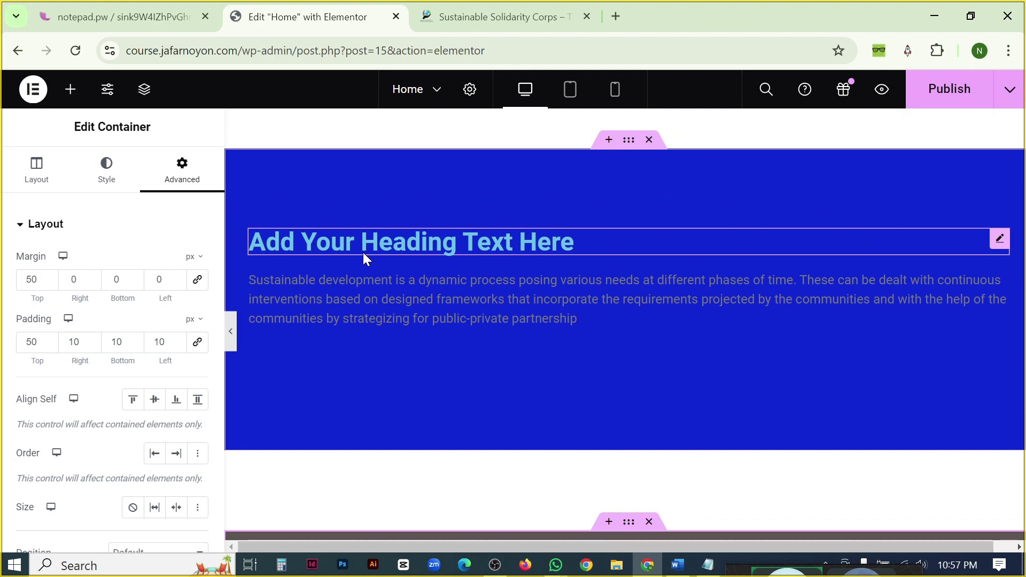
pyautogui.scroll(-3, 529, 444)
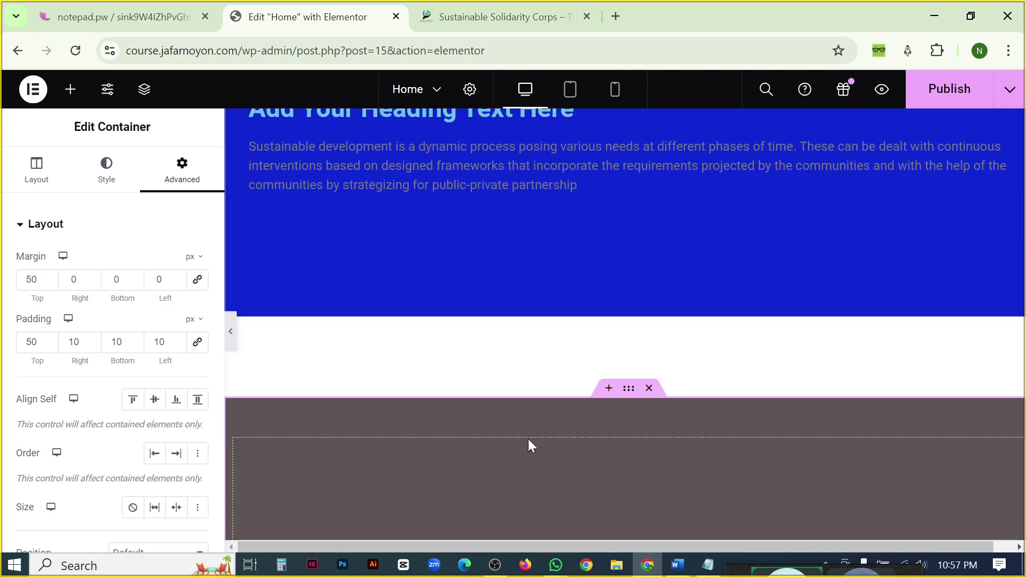
pyautogui.scroll(3, 528, 434)
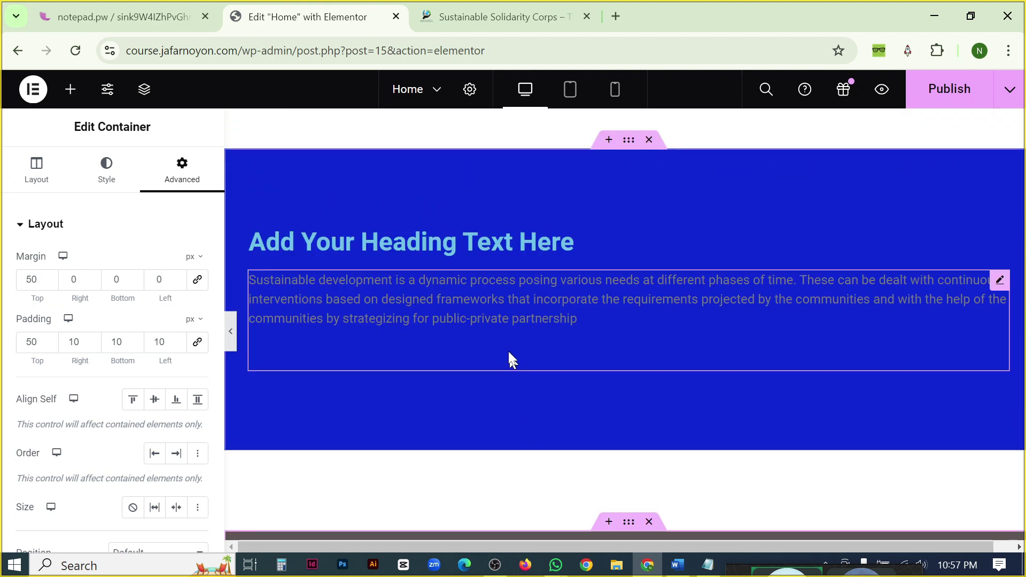
pyautogui.click(629, 140)
pyautogui.scroll(-2, 635, 335)
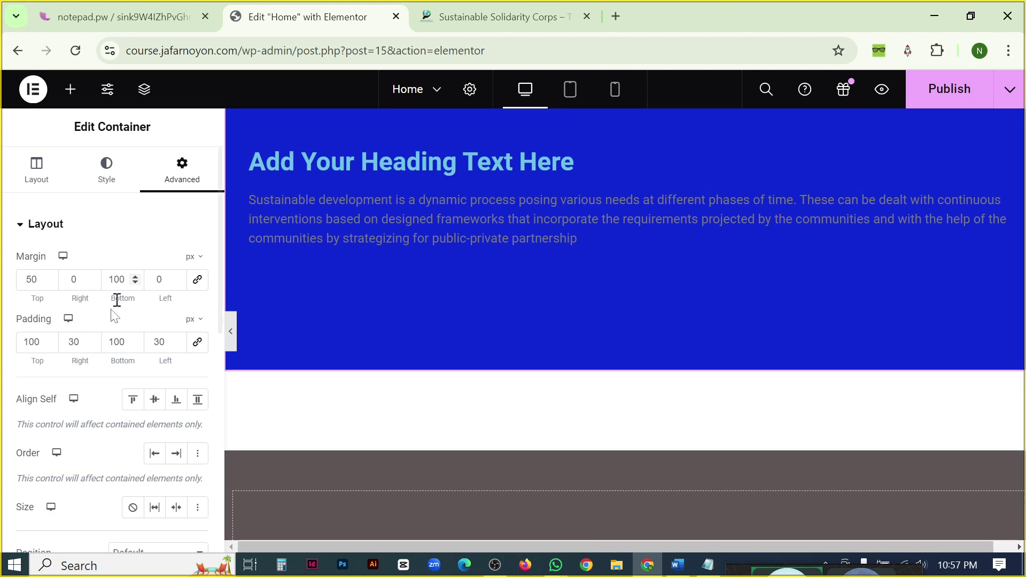
pyautogui.scroll(-3, 135, 413)
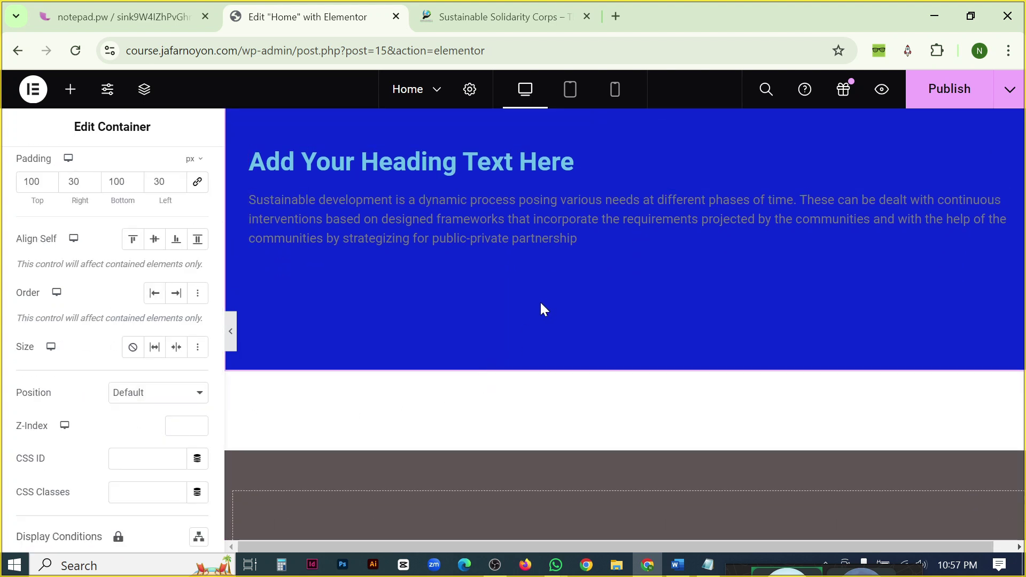
pyautogui.scroll(3, 96, 217)
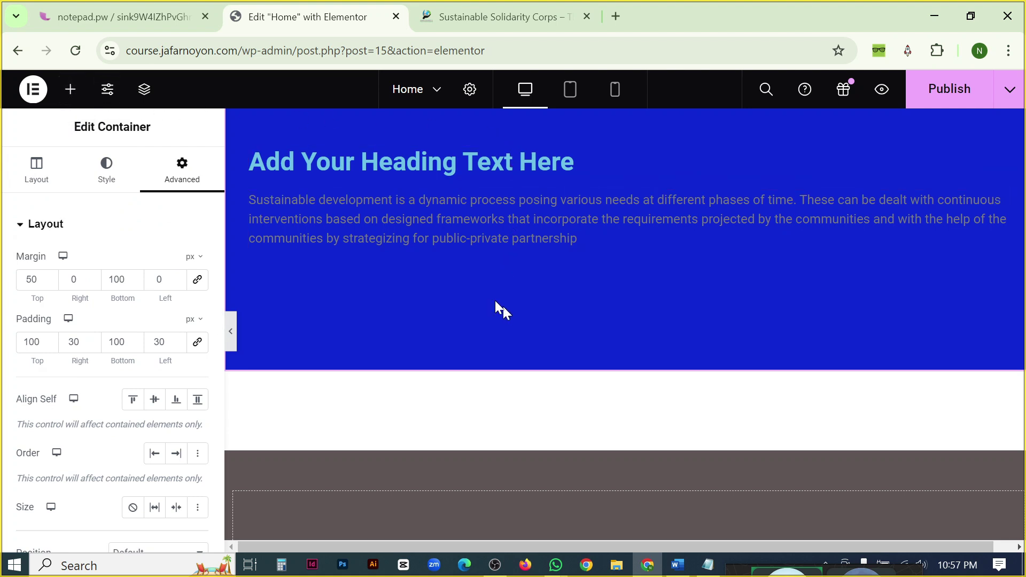
pyautogui.scroll(1, 605, 249)
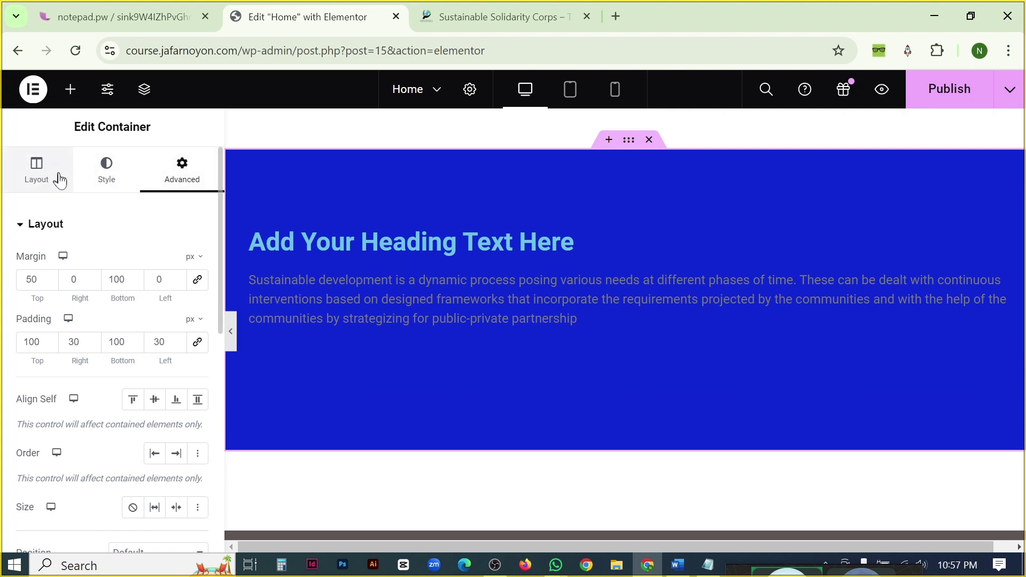
# Compare the Heading widget's edit options with the blue container's, and view the container's layout settings.
pyautogui.click(423, 248)
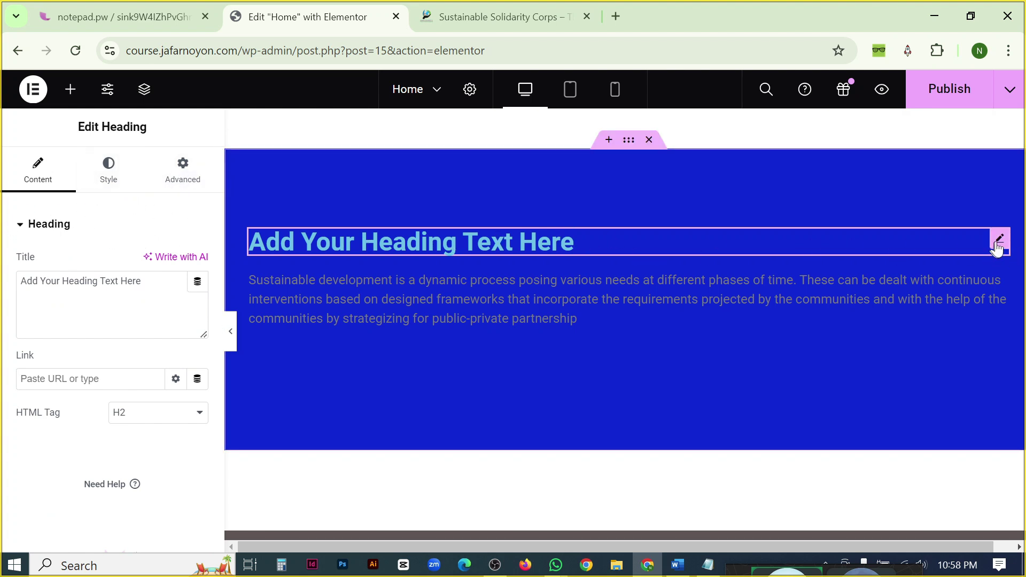
pyautogui.click(636, 152)
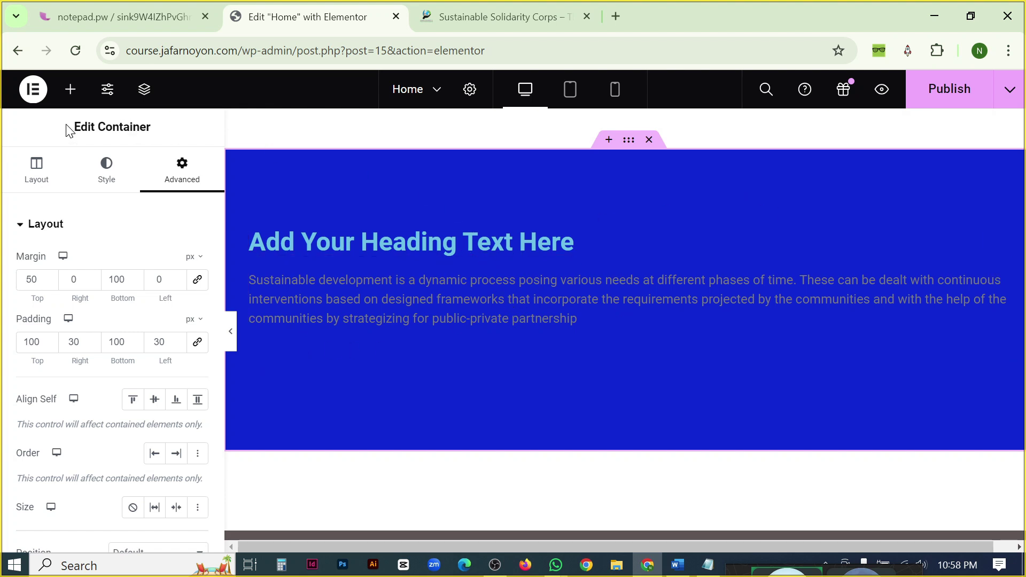
pyautogui.moveTo(67, 130); pyautogui.dragTo(162, 134)
pyautogui.click(169, 128)
pyautogui.click(177, 133)
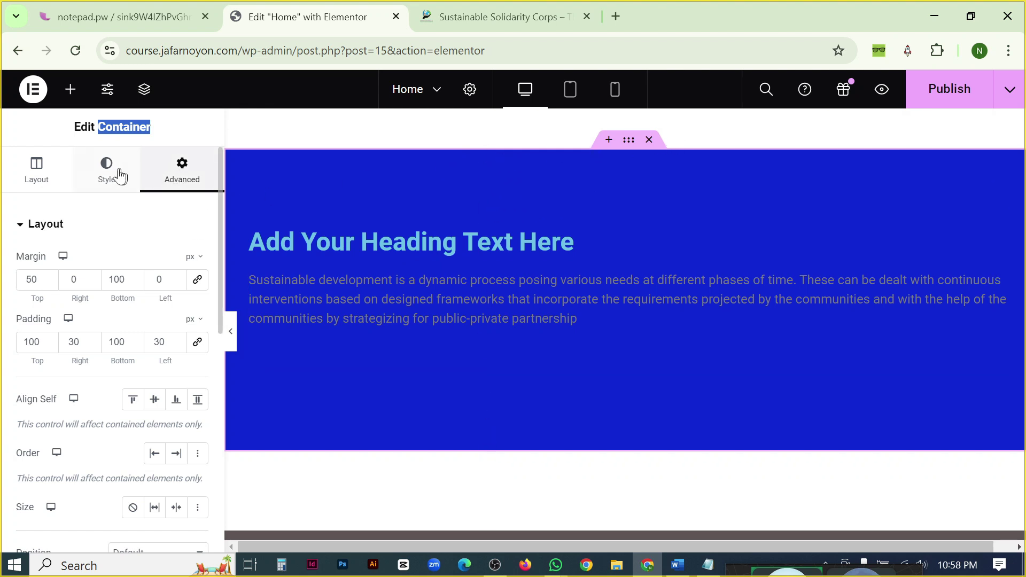
pyautogui.click(44, 182)
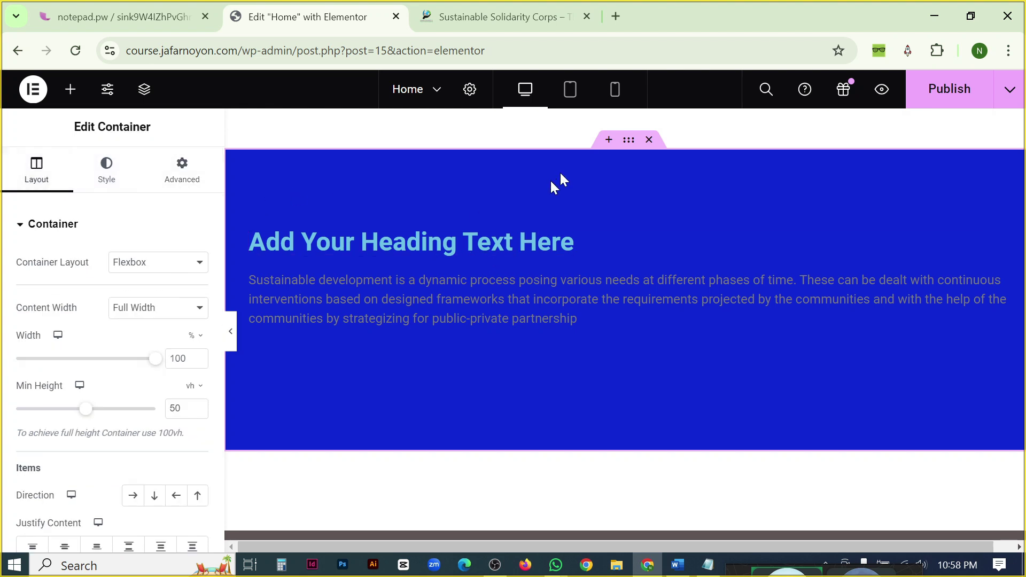
# Examine the Heading widget's content, style and advanced settings, and open the Text Editor widget's content settings for comparison.
pyautogui.click(485, 251)
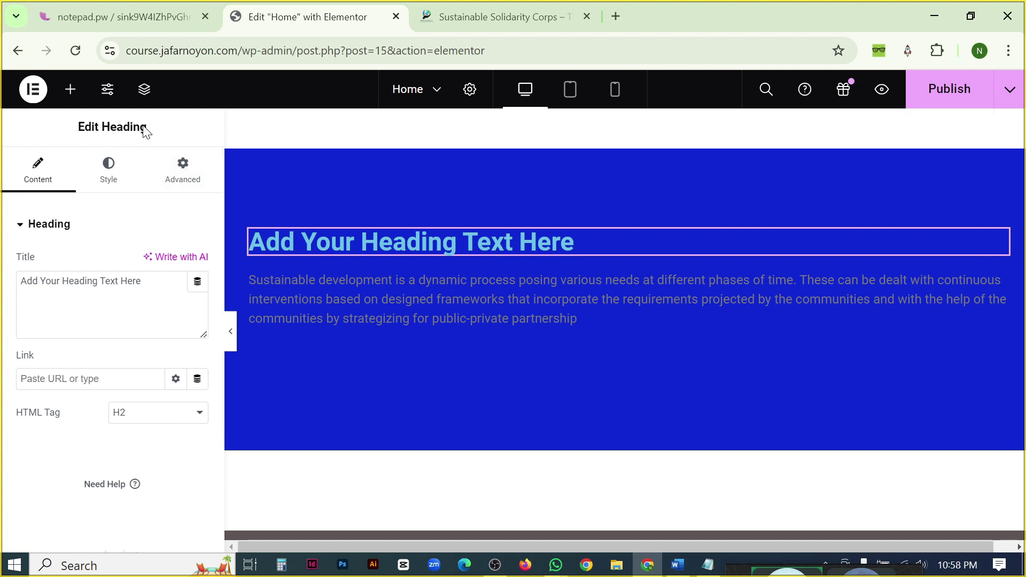
pyautogui.moveTo(145, 131); pyautogui.dragTo(75, 131)
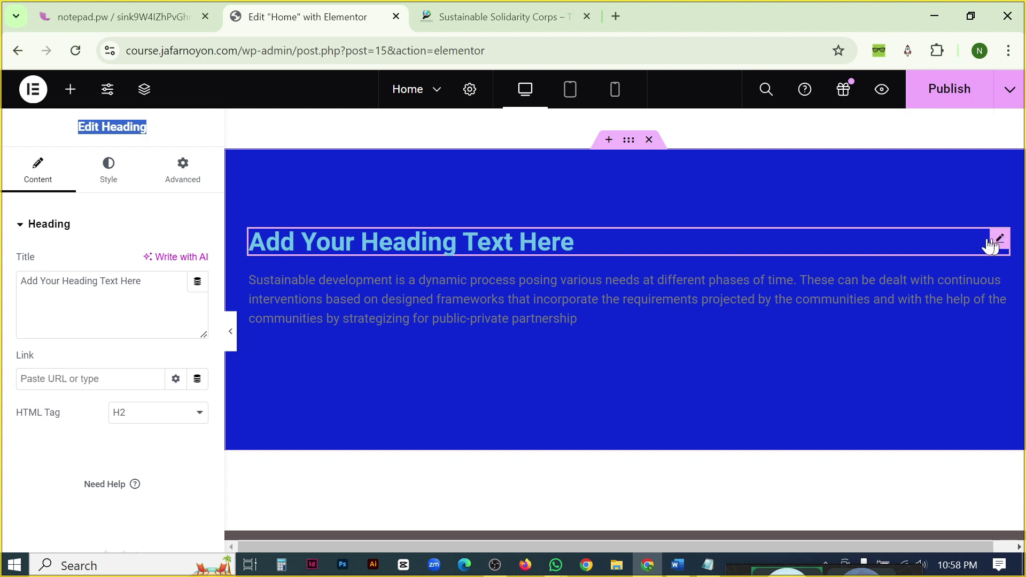
pyautogui.click(114, 171)
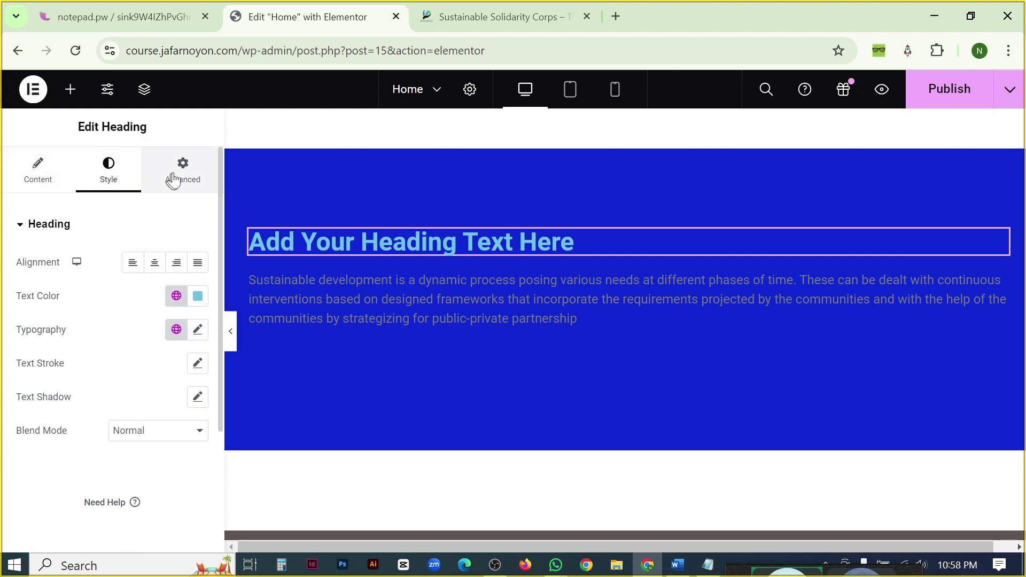
pyautogui.click(177, 177)
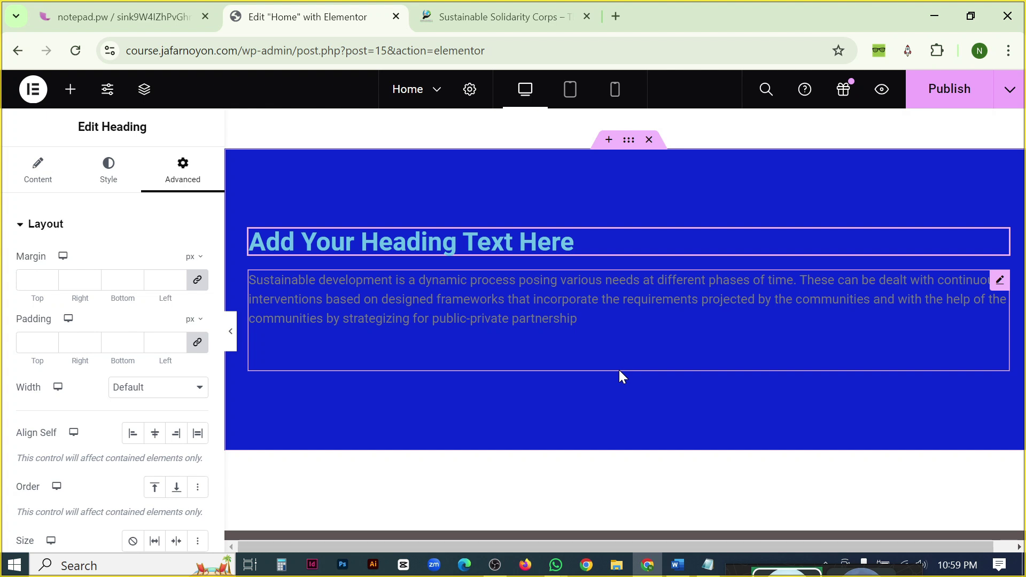
pyautogui.click(378, 327)
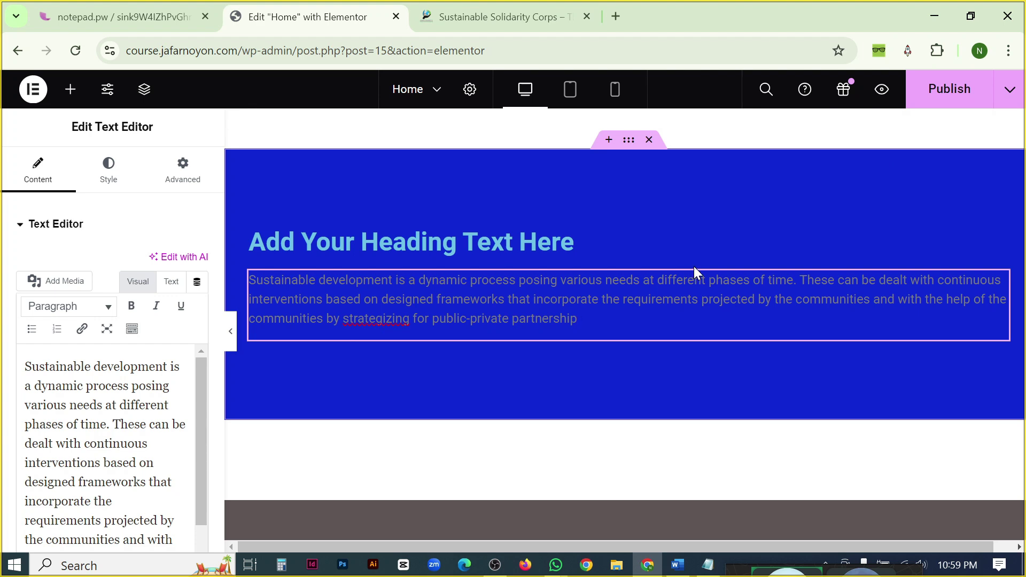
pyautogui.click(553, 242)
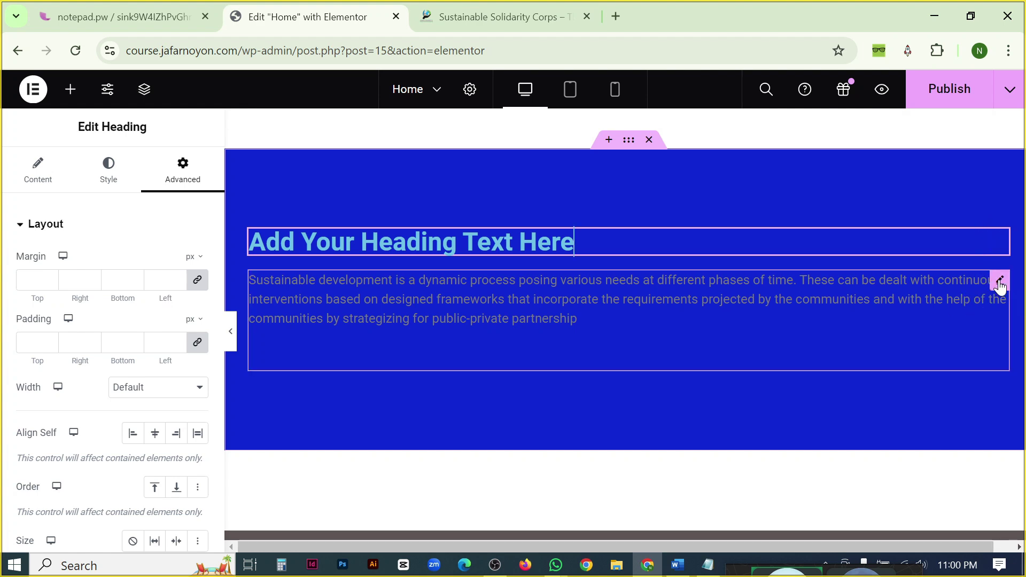
pyautogui.click(999, 282)
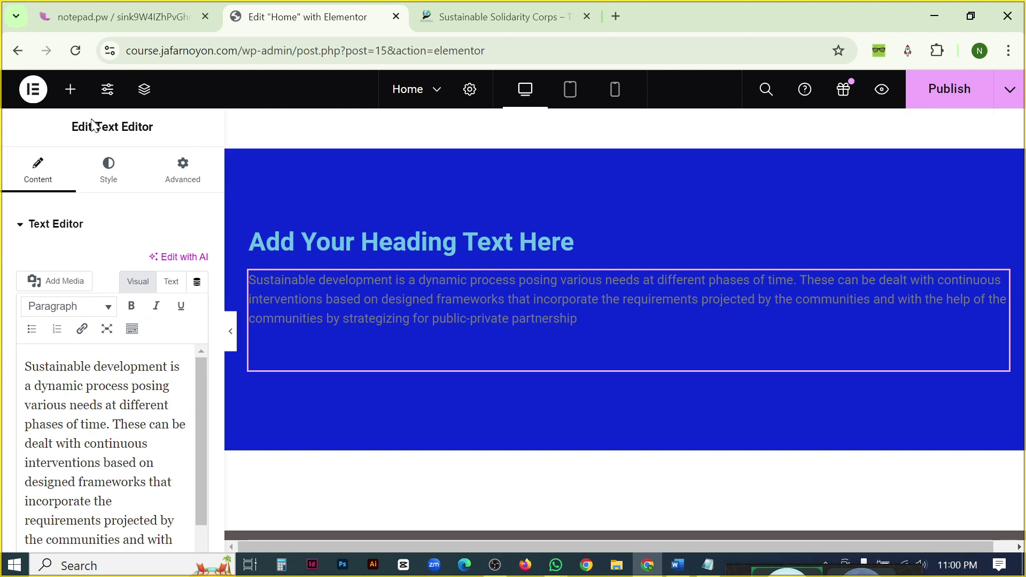
# Set the Text Editor widget's text color to white.
pyautogui.moveTo(97, 127); pyautogui.dragTo(153, 128)
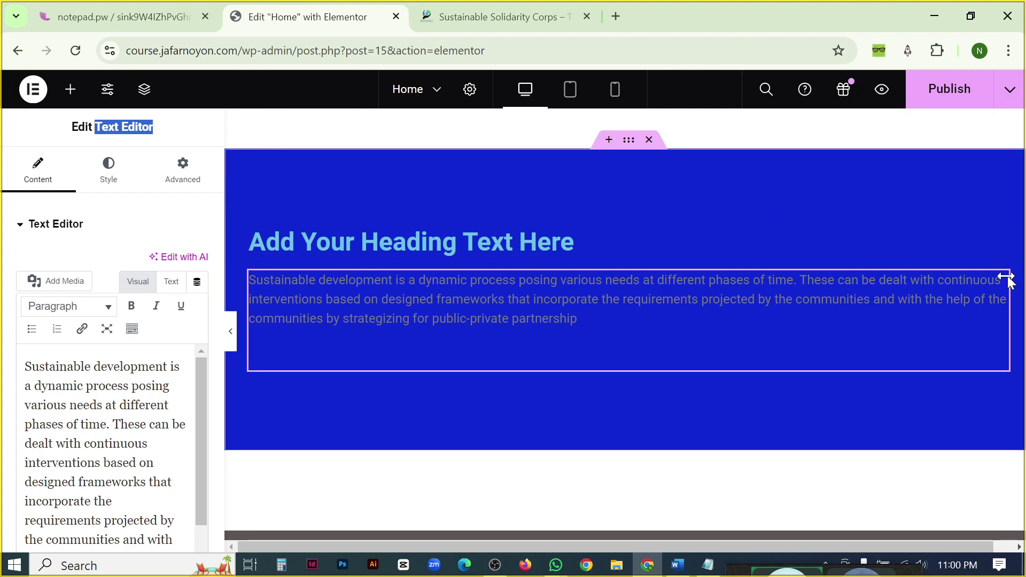
pyautogui.click(109, 176)
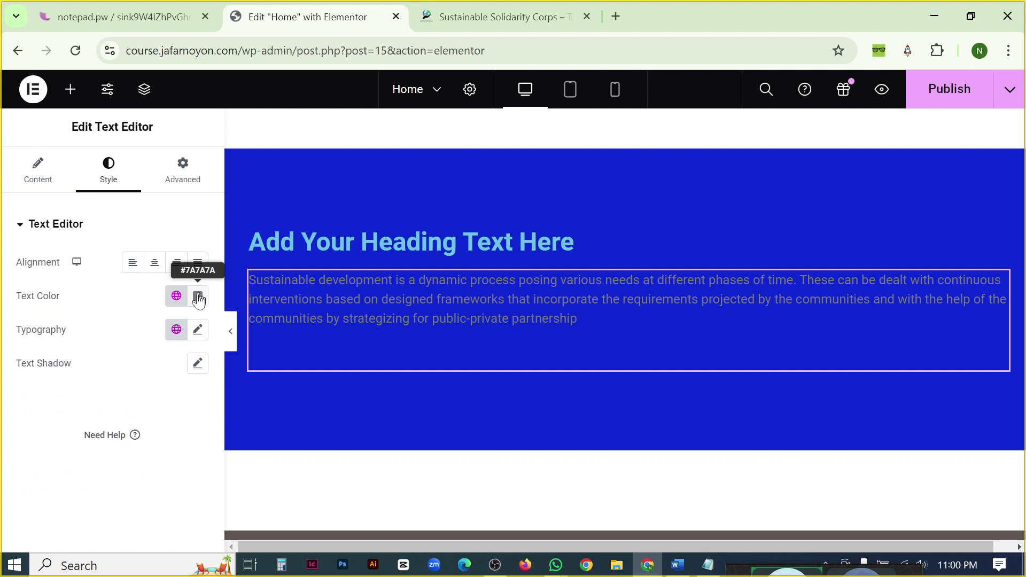
pyautogui.click(198, 298)
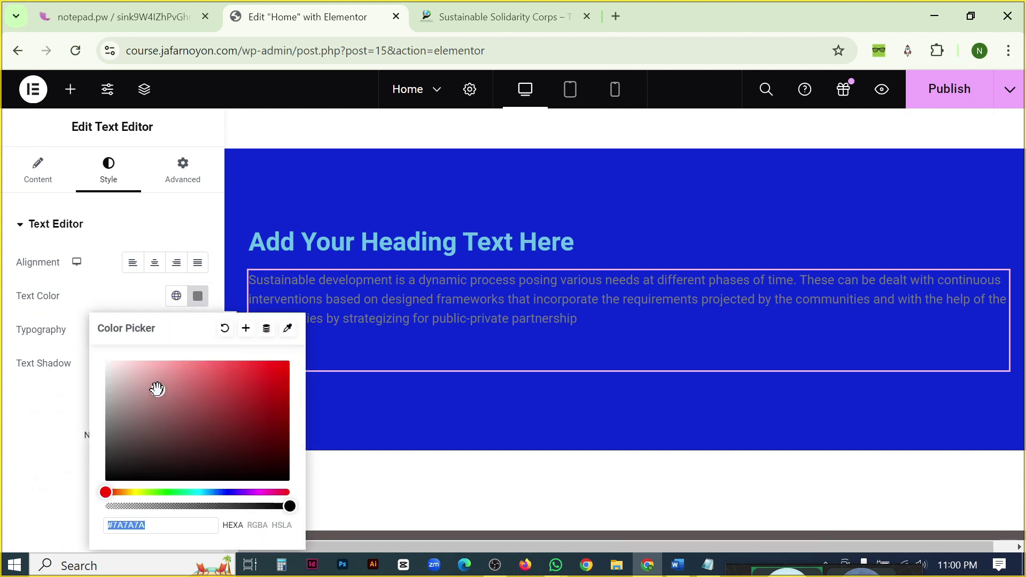
pyautogui.moveTo(157, 388); pyautogui.dragTo(107, 362)
pyautogui.rightClick(86, 350)
pyautogui.click(18, 426)
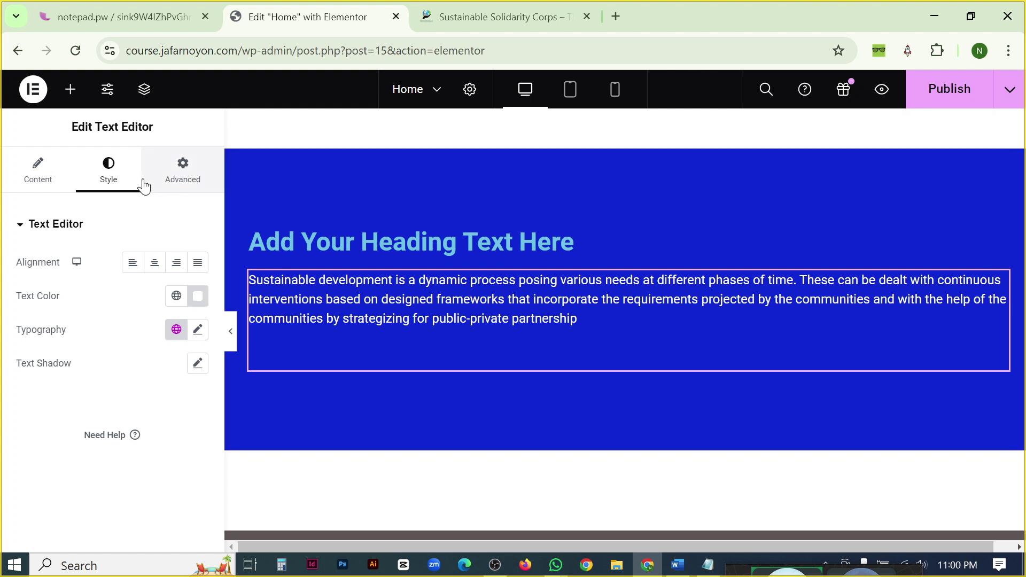
# Try a linked 20 px margin on the Text Editor widget, and reset all four margins to 0 px.
pyautogui.click(184, 180)
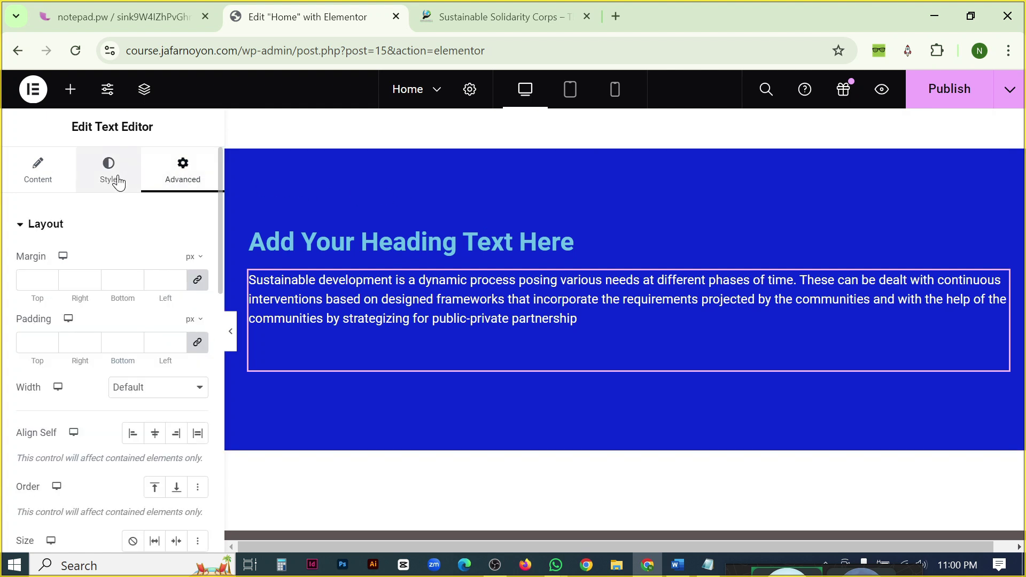
pyautogui.click(85, 286)
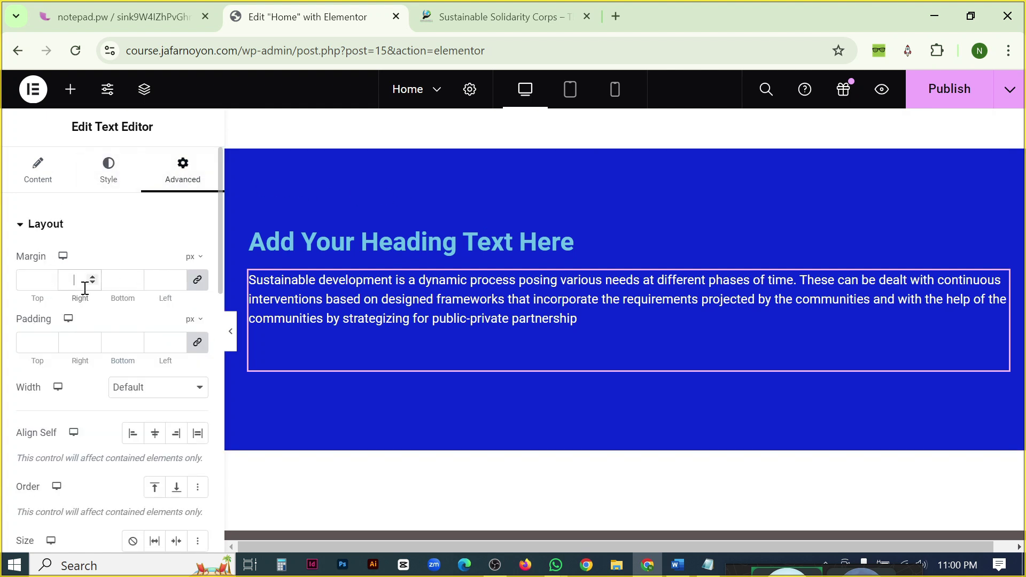
pyautogui.write('20')
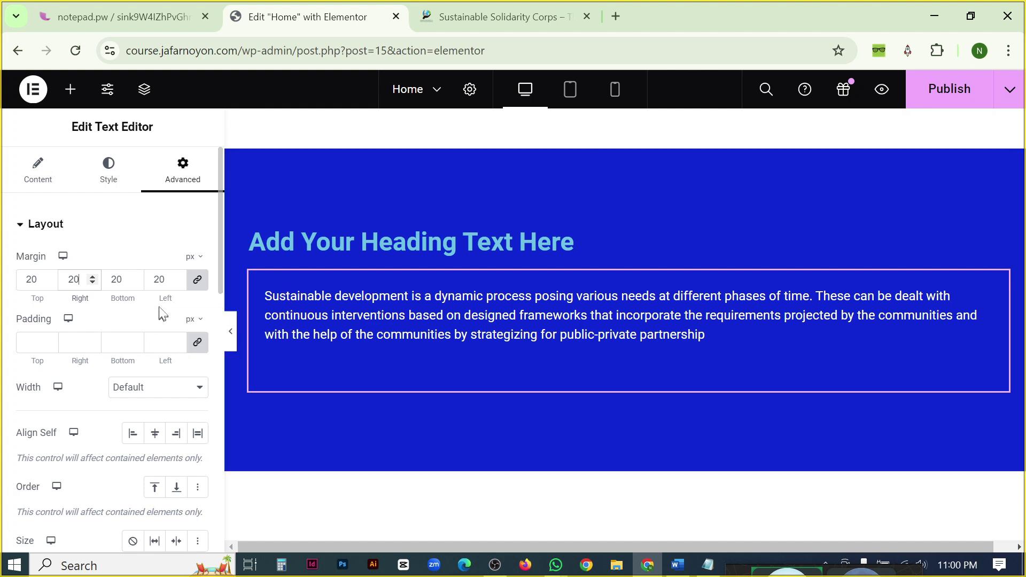
pyautogui.doubleClick(153, 287)
pyautogui.write('0')
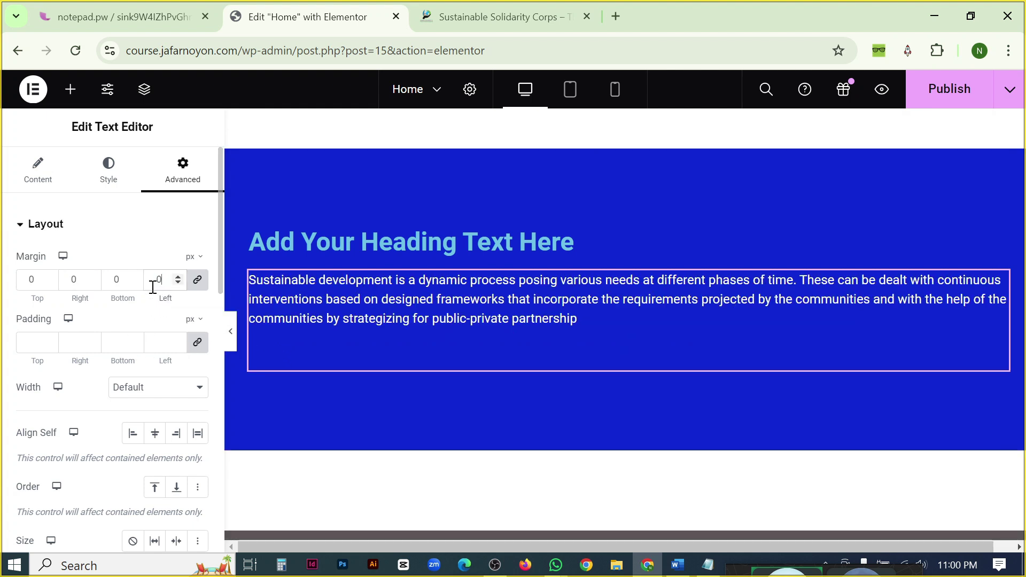
# Set the Text Editor widget's linked padding to 20 px on all sides.
pyautogui.click(157, 347)
pyautogui.write('20')
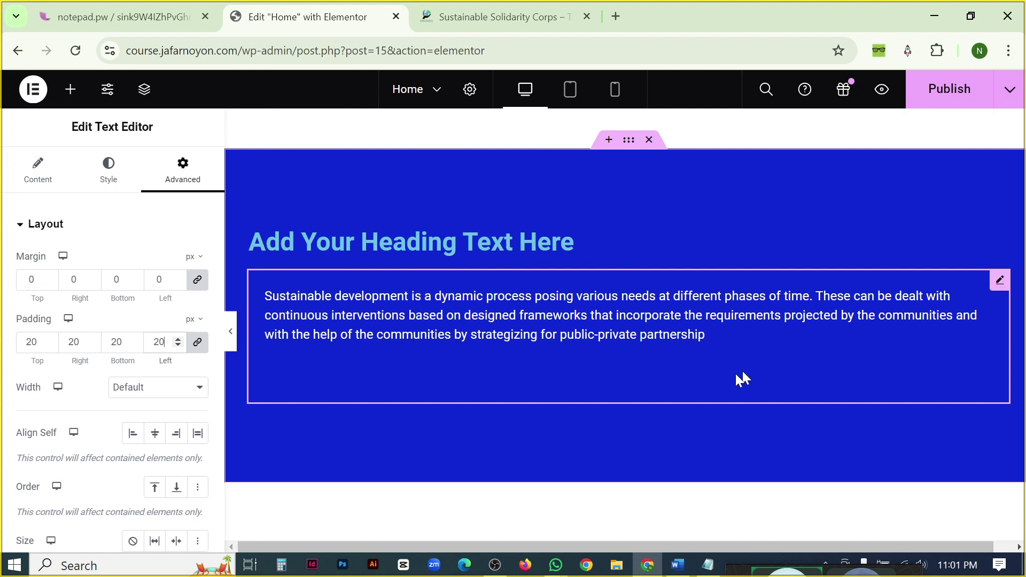
pyautogui.doubleClick(38, 278)
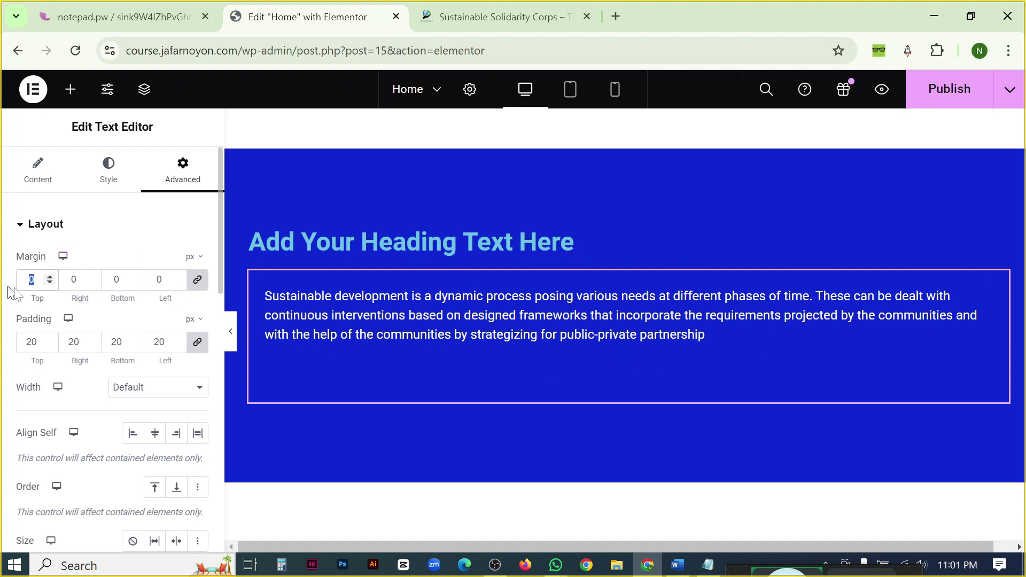
pyautogui.click(123, 344)
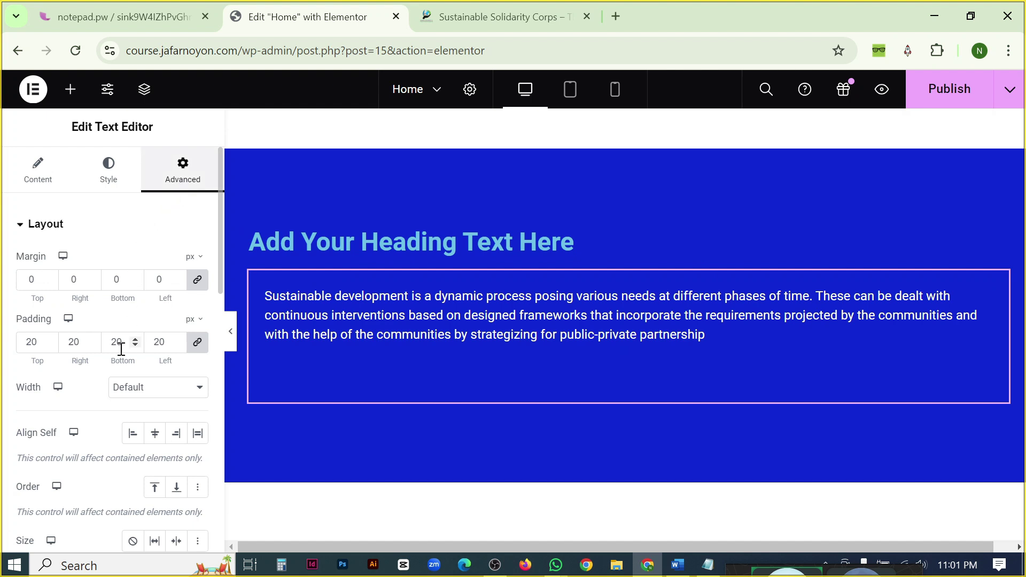
# Give the Text Editor widget a classic red background, about #E71010, and preview the page at full width.
pyautogui.scroll(-10, 114, 371)
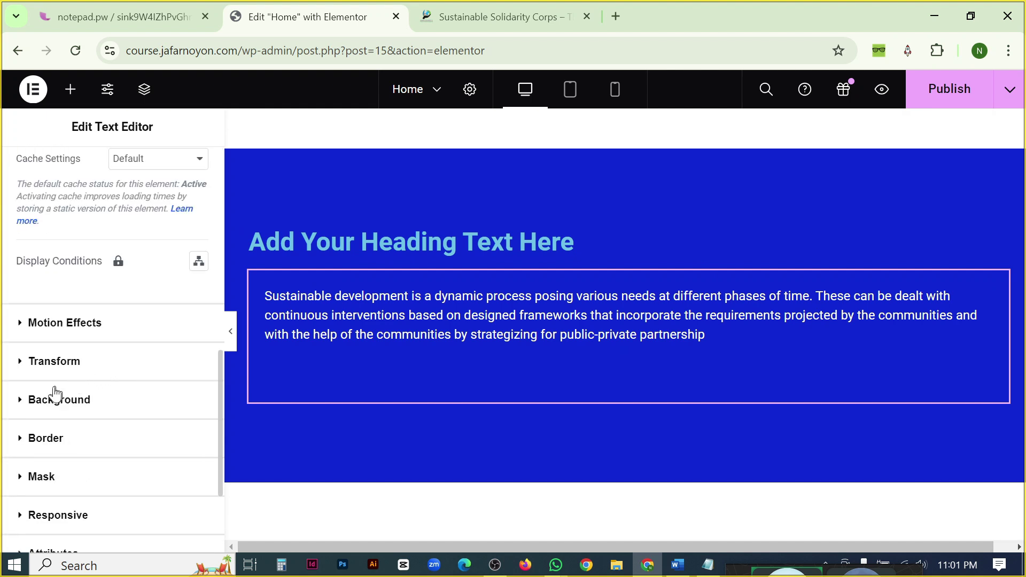
pyautogui.click(49, 402)
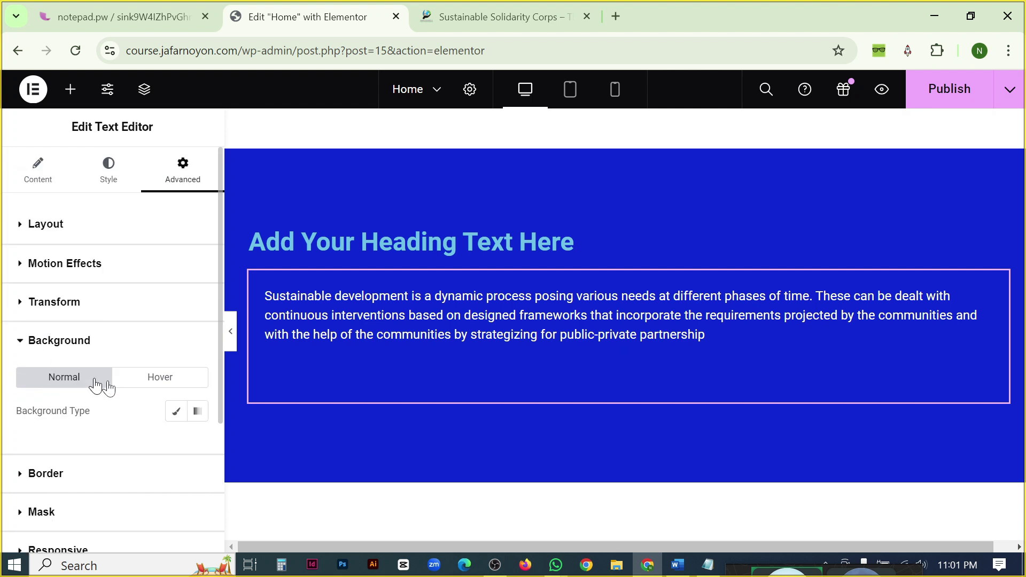
pyautogui.click(175, 409)
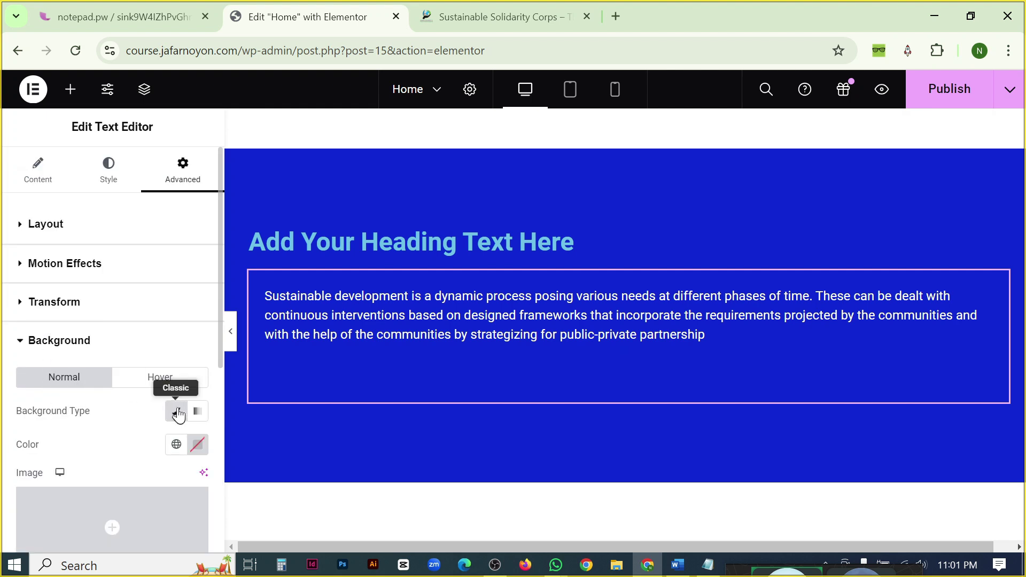
pyautogui.scroll(-3, 176, 401)
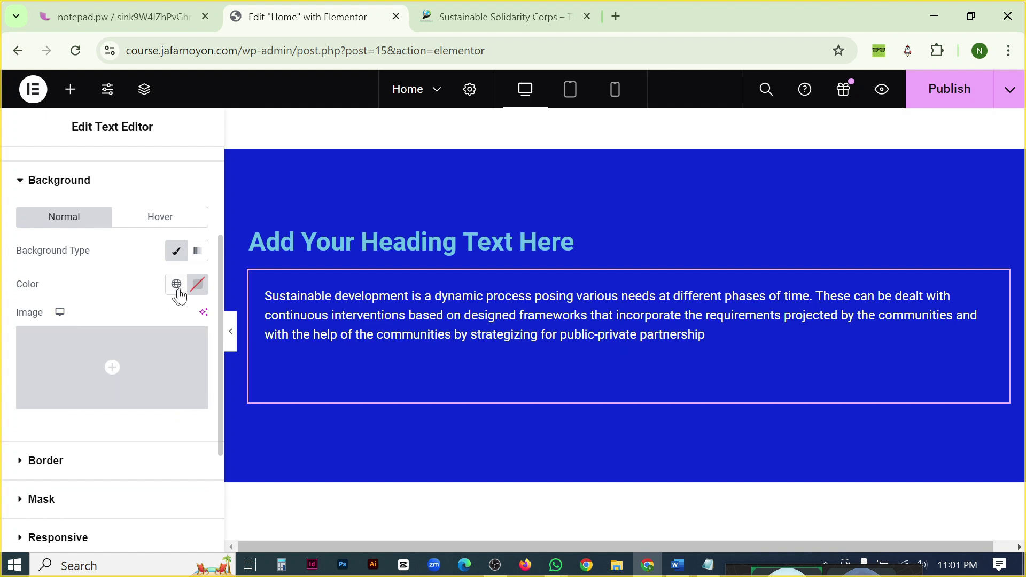
pyautogui.click(197, 284)
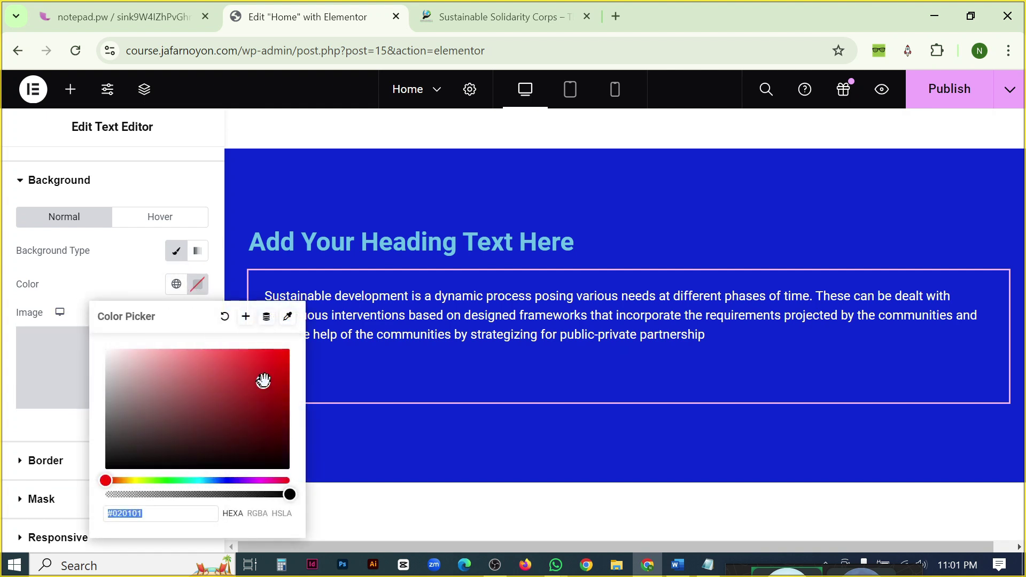
pyautogui.moveTo(264, 381); pyautogui.dragTo(278, 361)
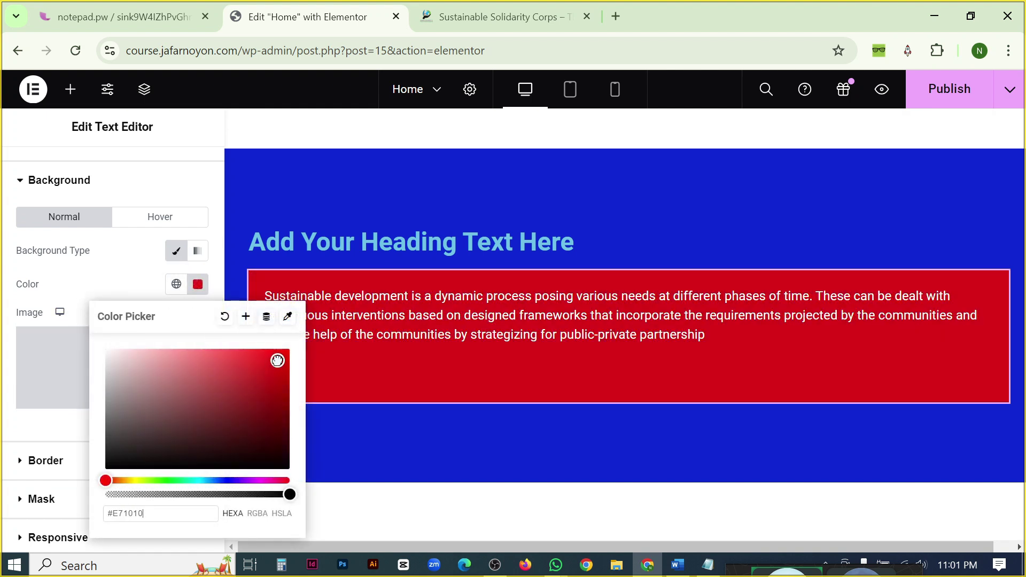
pyautogui.click(3, 342)
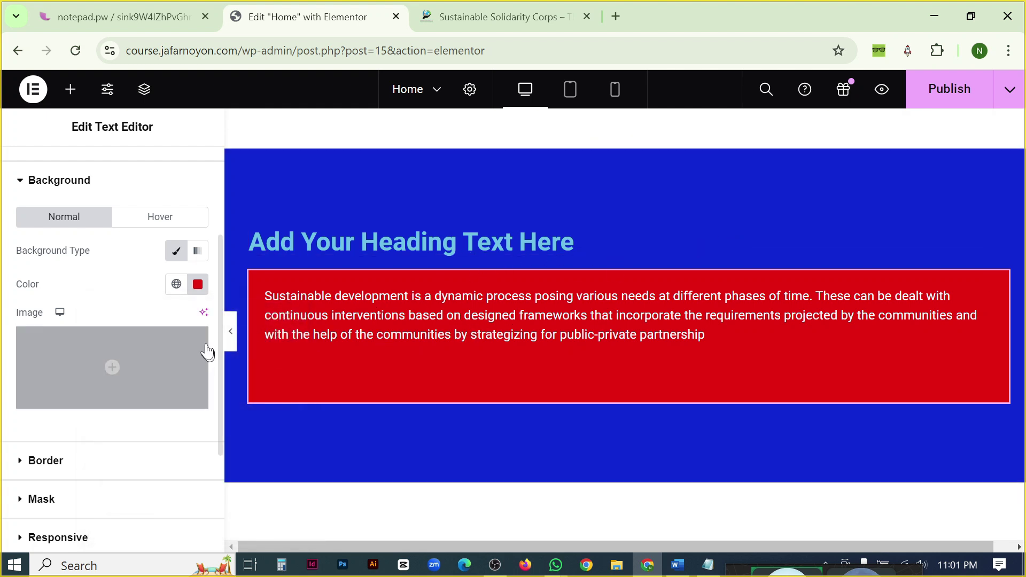
pyautogui.click(230, 331)
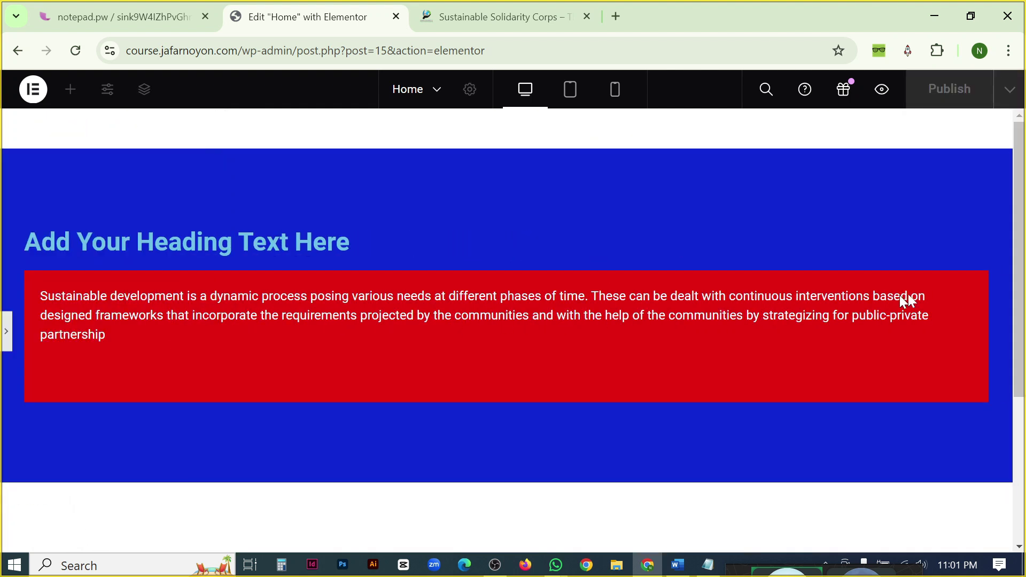
pyautogui.click(5, 332)
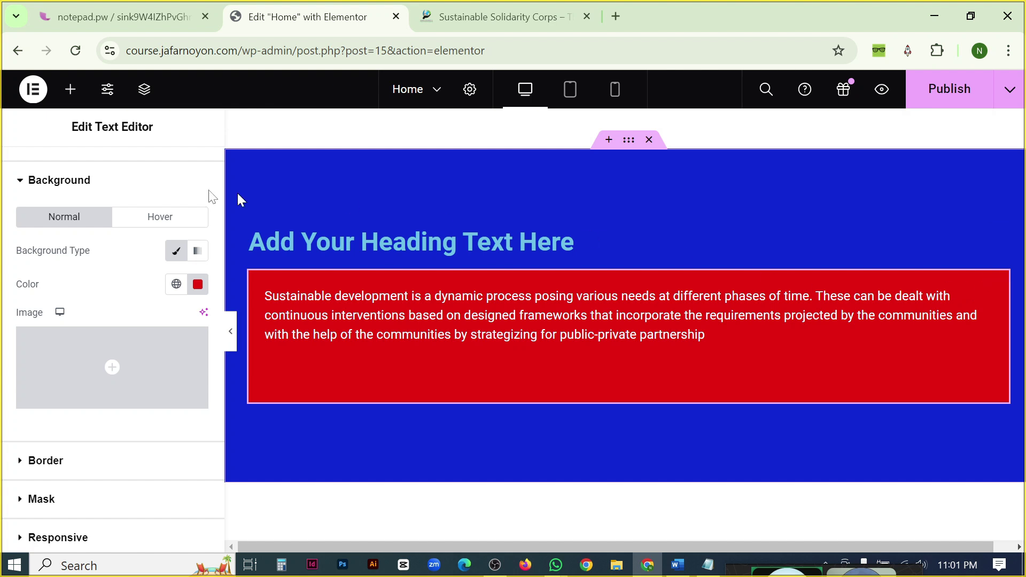
# Set the Text Editor widget's linked padding to 50 px on all sides.
pyautogui.scroll(3, 152, 207)
pyautogui.click(183, 173)
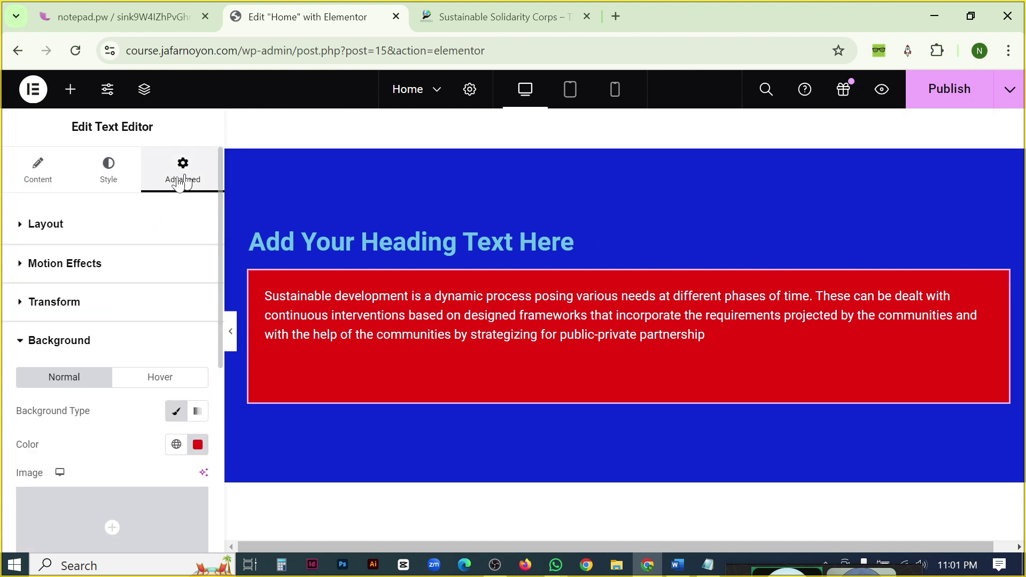
pyautogui.click(51, 229)
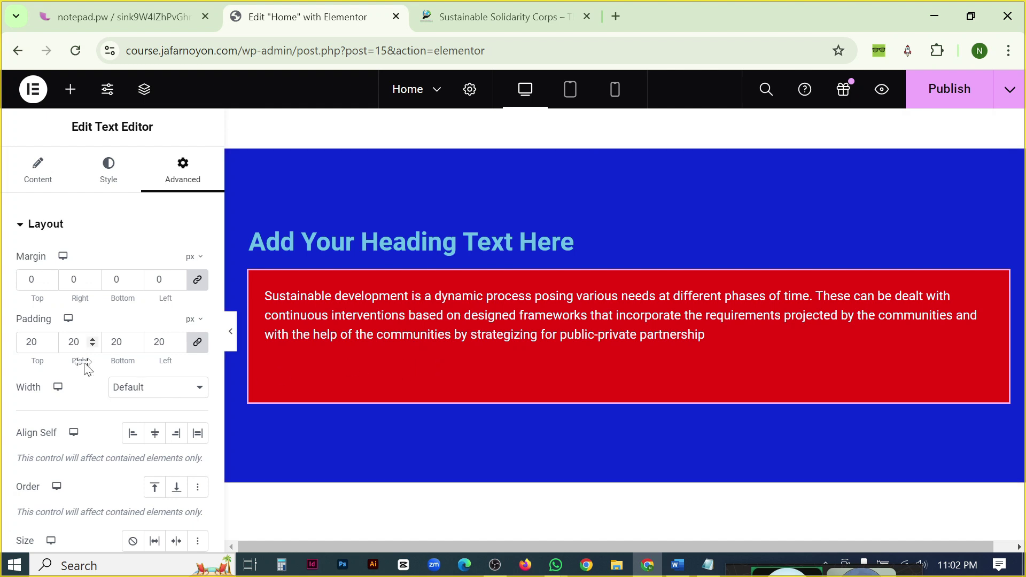
pyautogui.doubleClick(120, 345)
pyautogui.write('50')
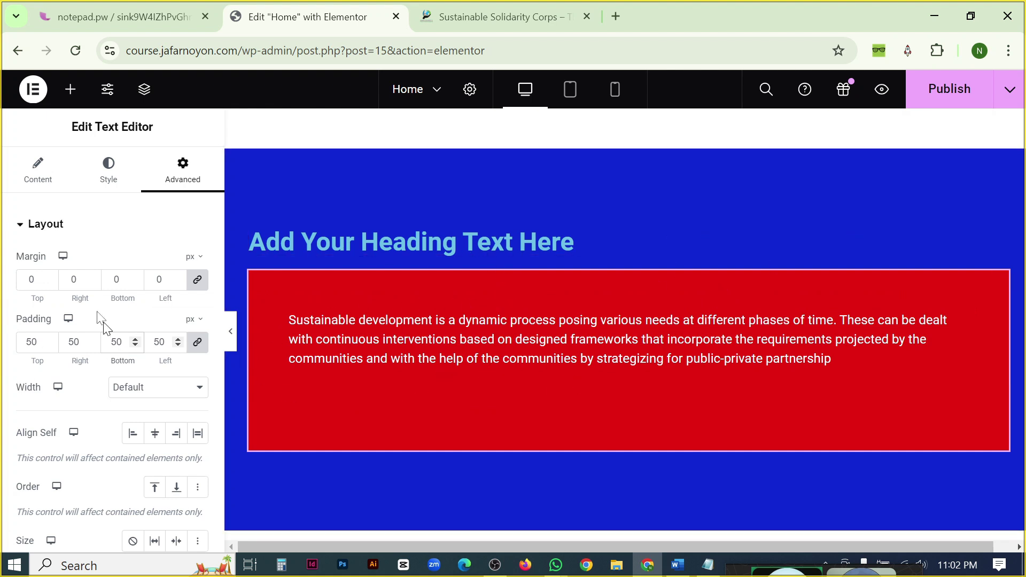
# Delete the trailing blank line after "public-private partnership" in the Text Editor widget's visual editing mode.
pyautogui.click(665, 347)
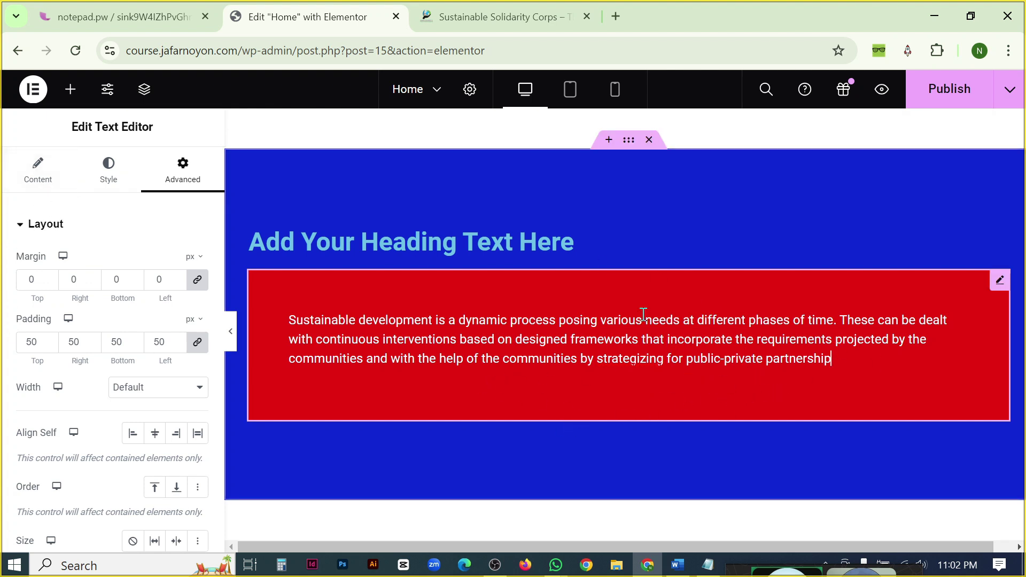
pyautogui.click(39, 178)
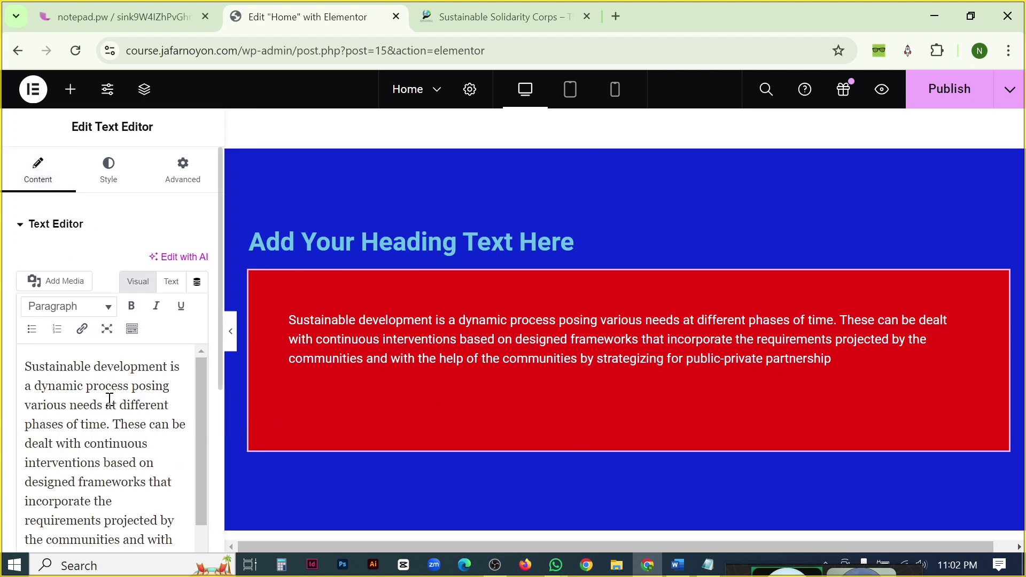
pyautogui.scroll(-1, 107, 392)
pyautogui.scroll(1, 110, 419)
pyautogui.click(52, 230)
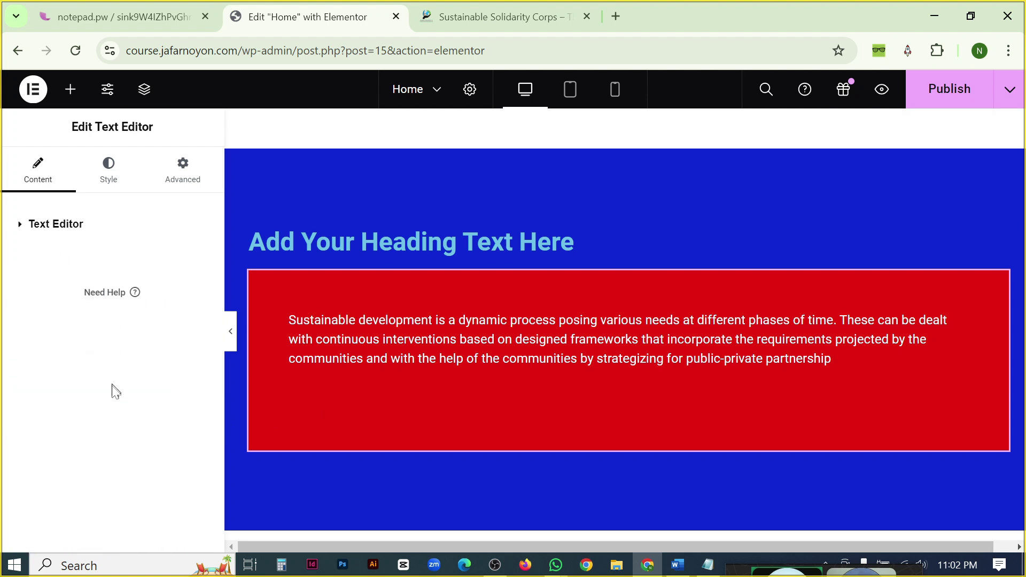
pyautogui.tripleClick(552, 362)
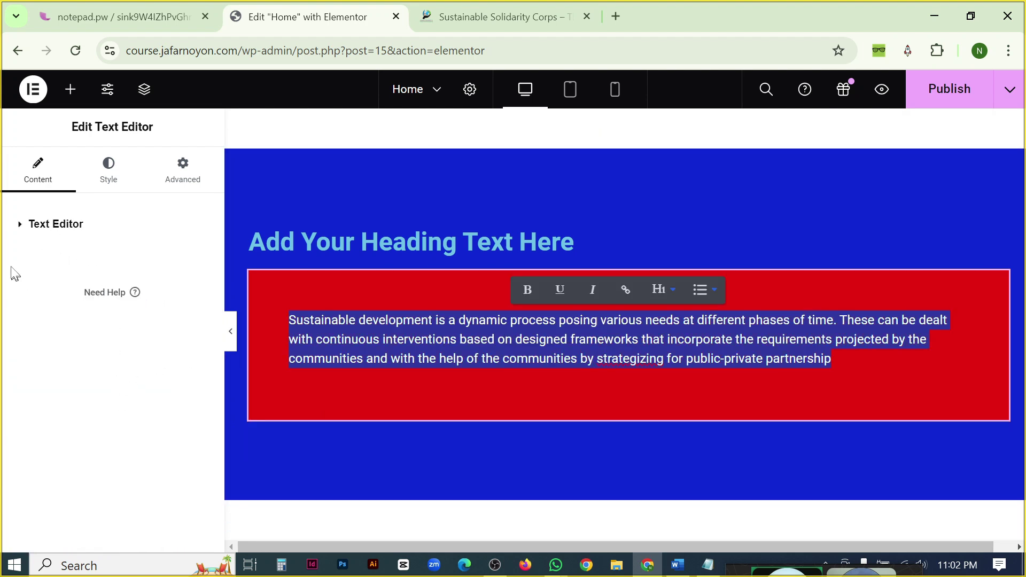
pyautogui.click(24, 227)
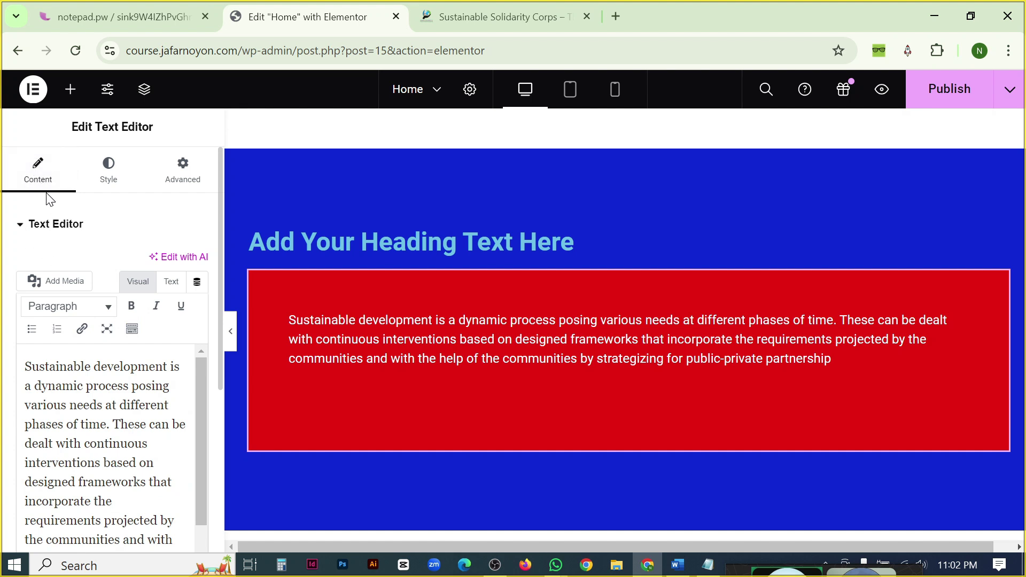
pyautogui.scroll(-1, 78, 277)
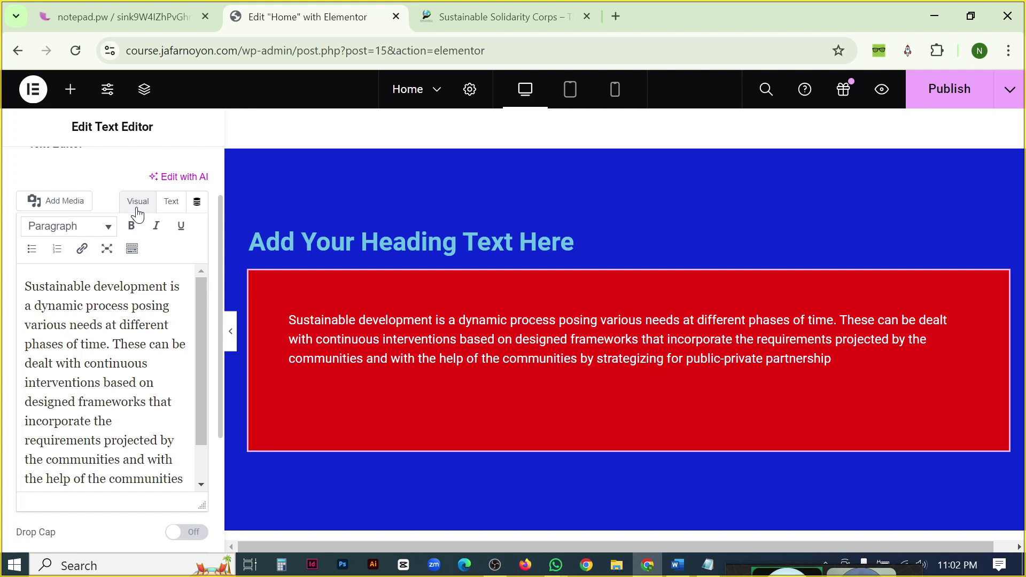
pyautogui.scroll(-1, 110, 383)
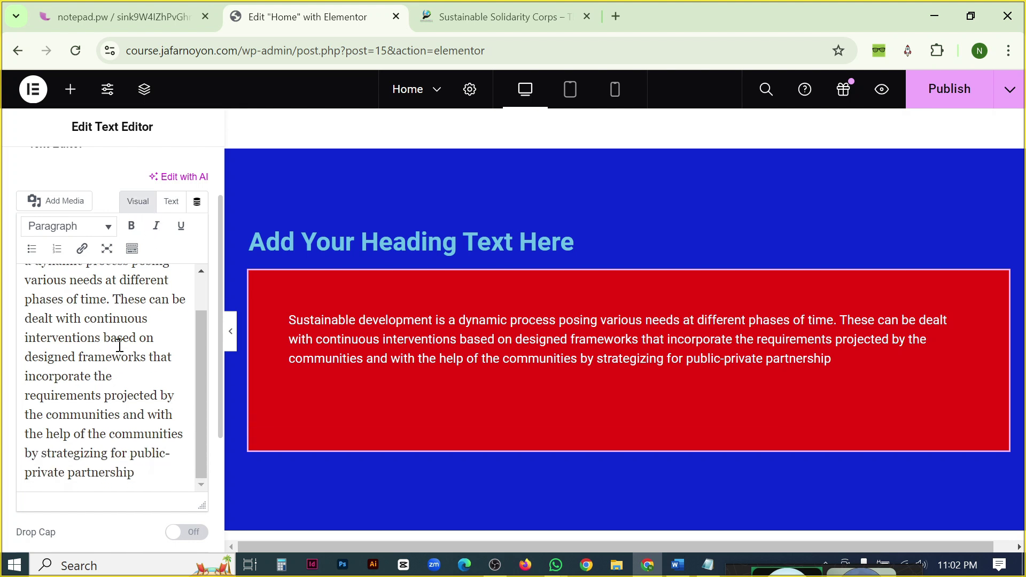
pyautogui.click(144, 474)
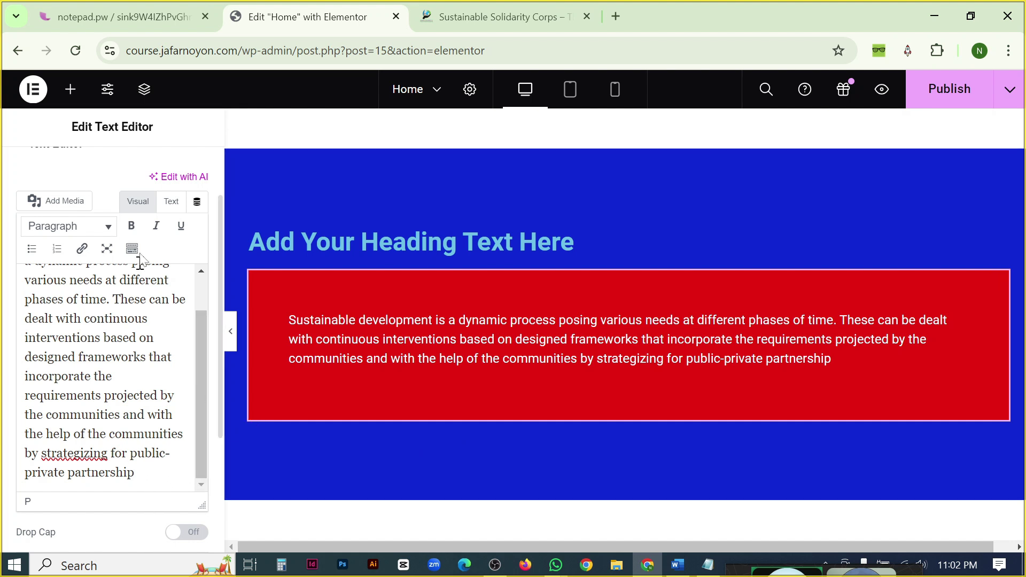
# Remove the remaining blank space at the paragraph's end in the Text editing mode, and return to the widget's margin and padding settings.
pyautogui.click(171, 209)
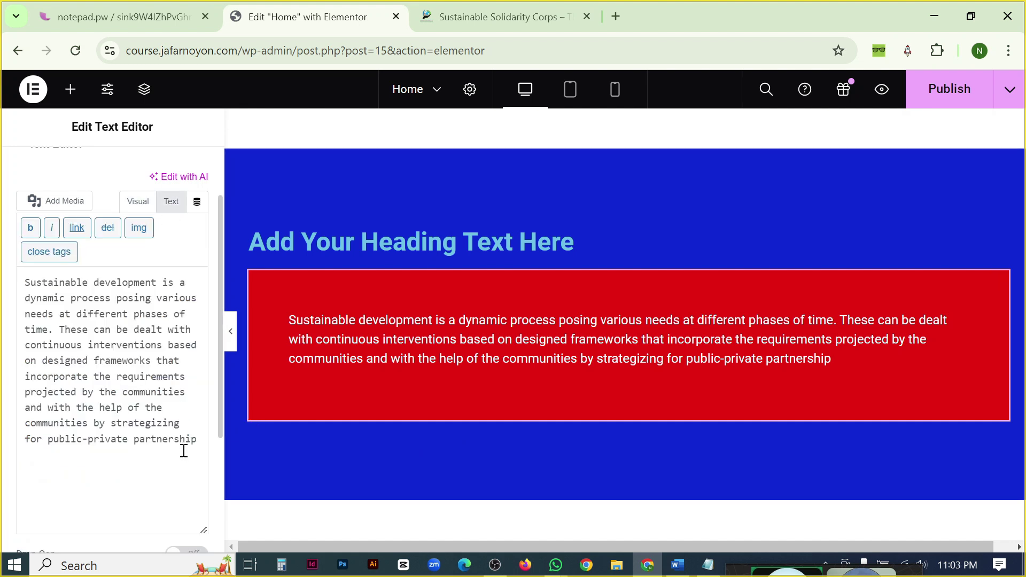
pyautogui.click(201, 443)
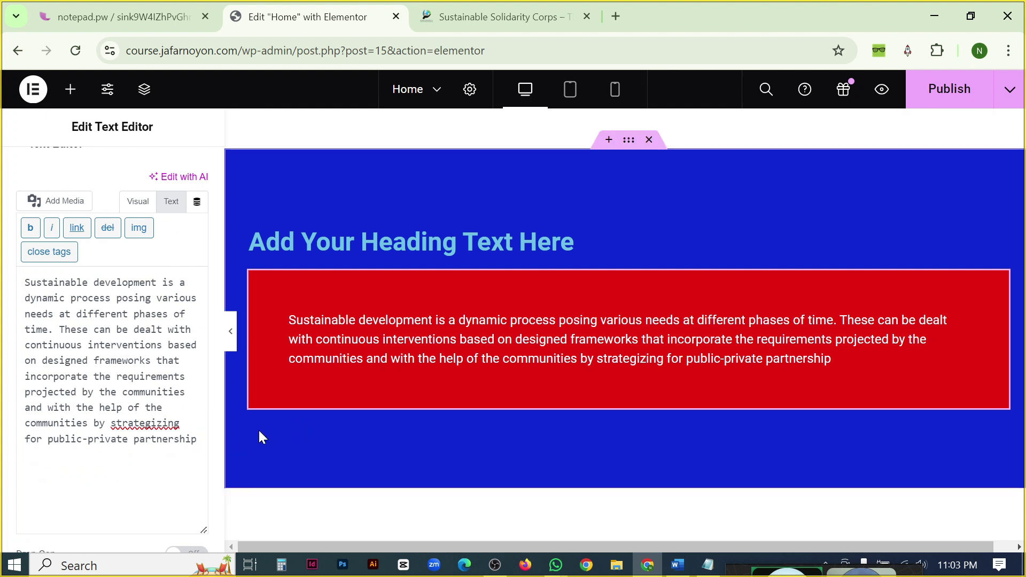
pyautogui.scroll(2, 128, 259)
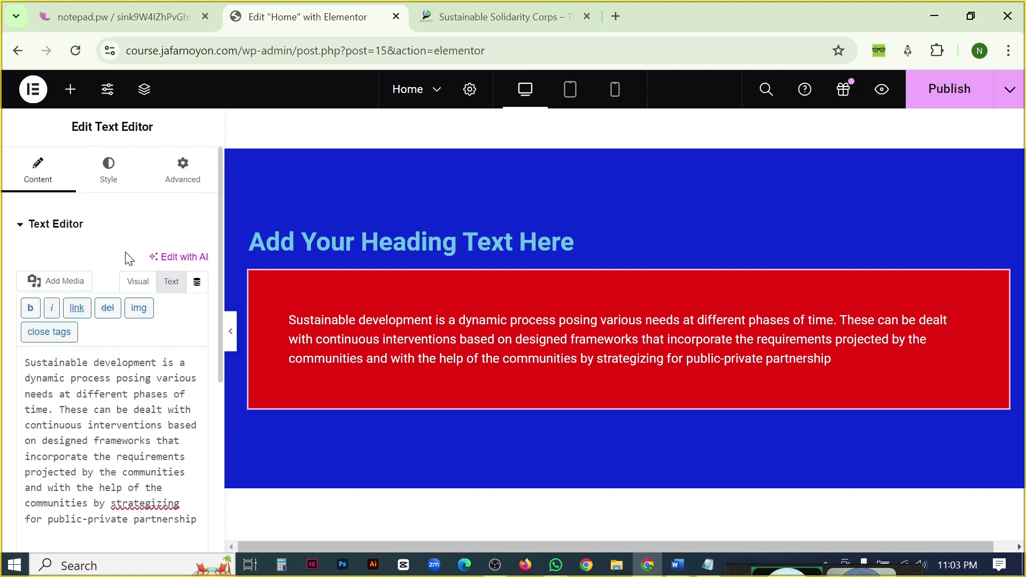
pyautogui.click(182, 180)
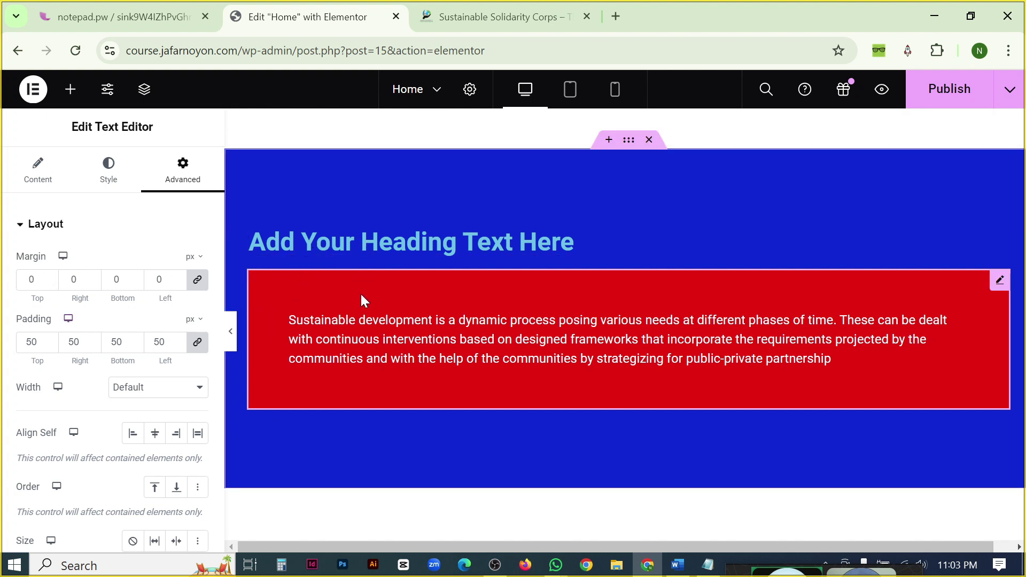
# Set the Text Editor widget's linked padding to 30 px on all sides.
pyautogui.moveTo(81, 342); pyautogui.dragTo(51, 351)
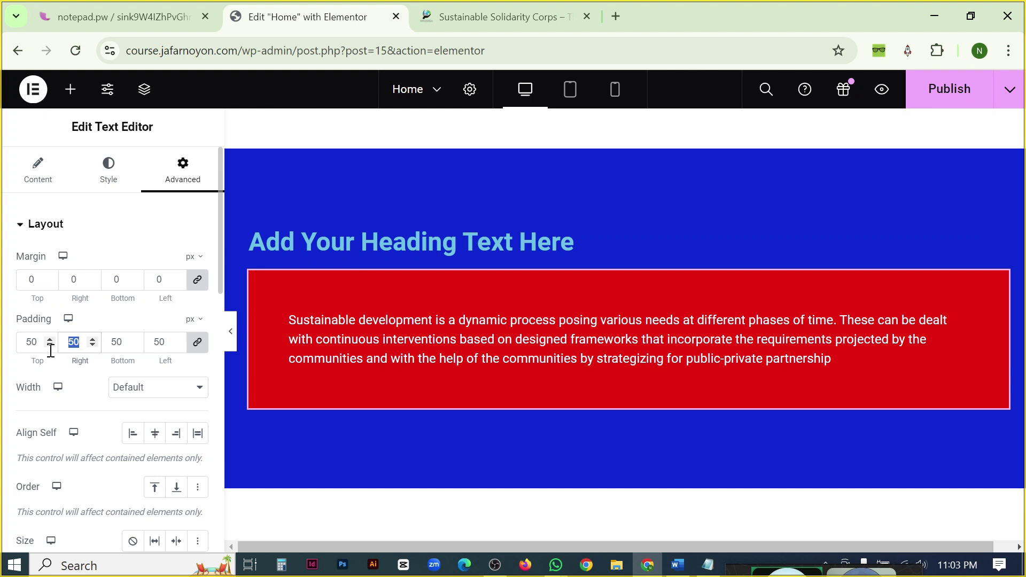
pyautogui.write('30')
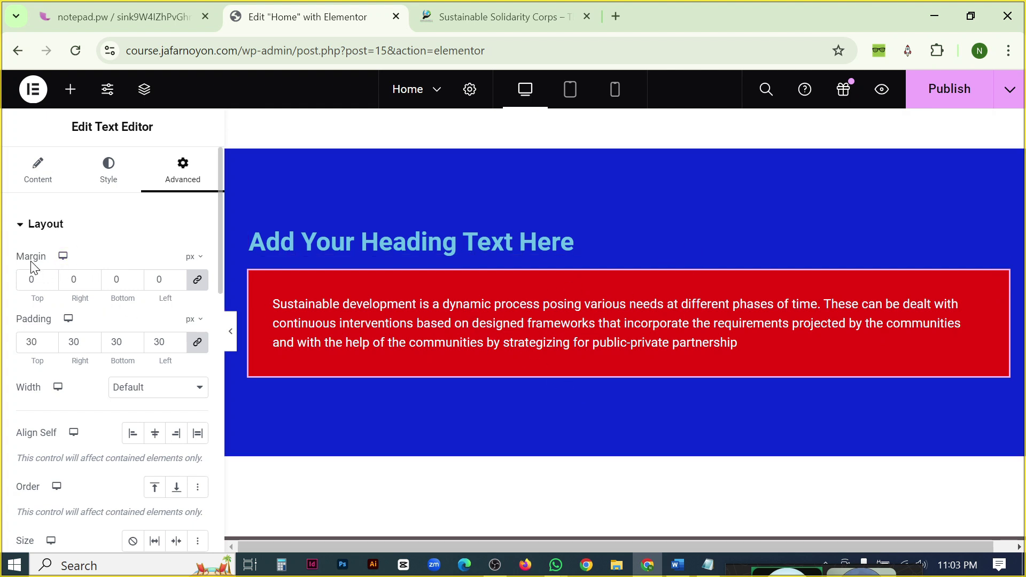
# Try a linked 50 px margin on the Text Editor widget, reset it to 0, and check the surrounding page sections.
pyautogui.moveTo(36, 279); pyautogui.dragTo(13, 290)
pyautogui.write('50')
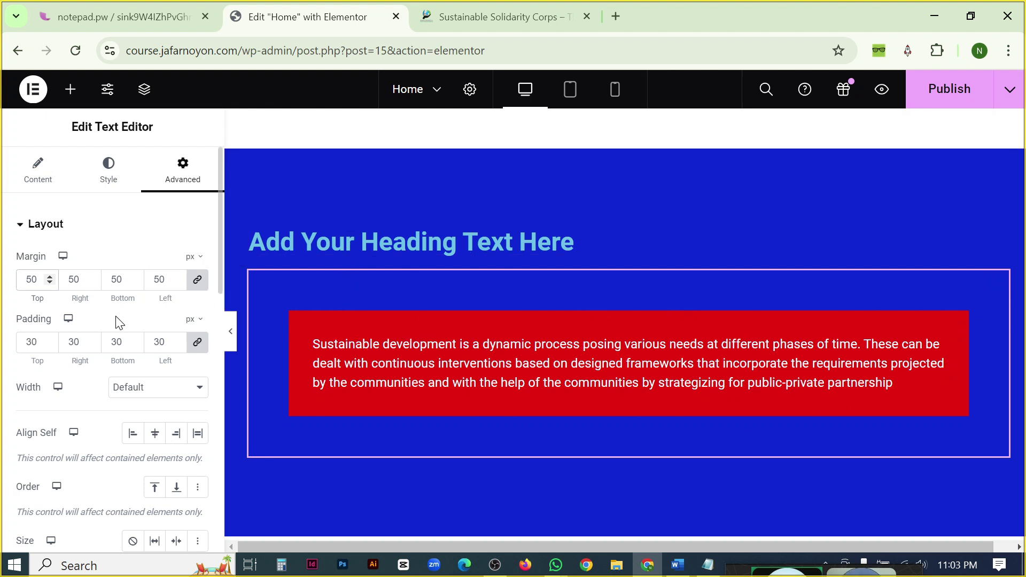
pyautogui.doubleClick(117, 279)
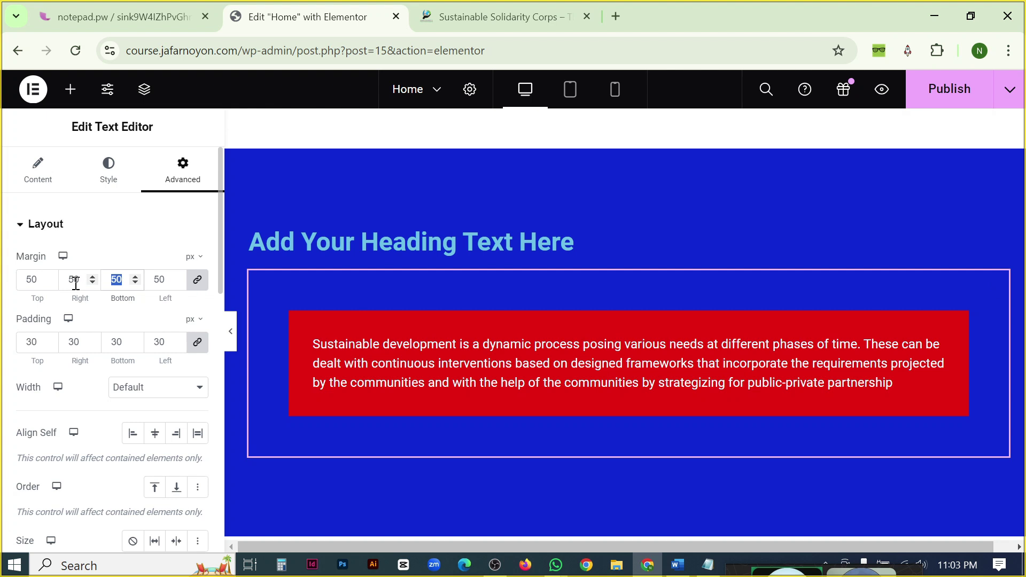
pyautogui.write('0')
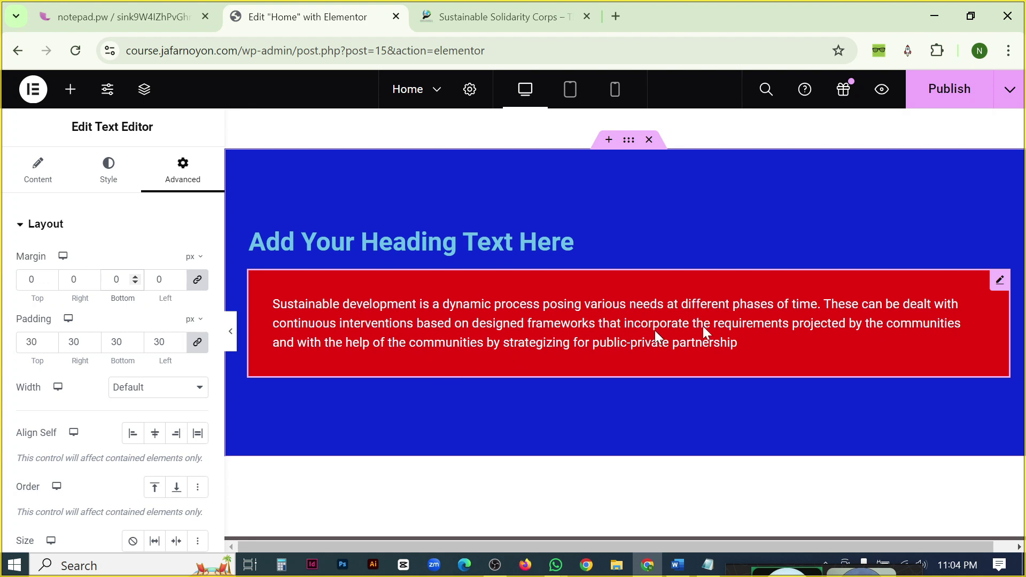
pyautogui.scroll(-8, 739, 300)
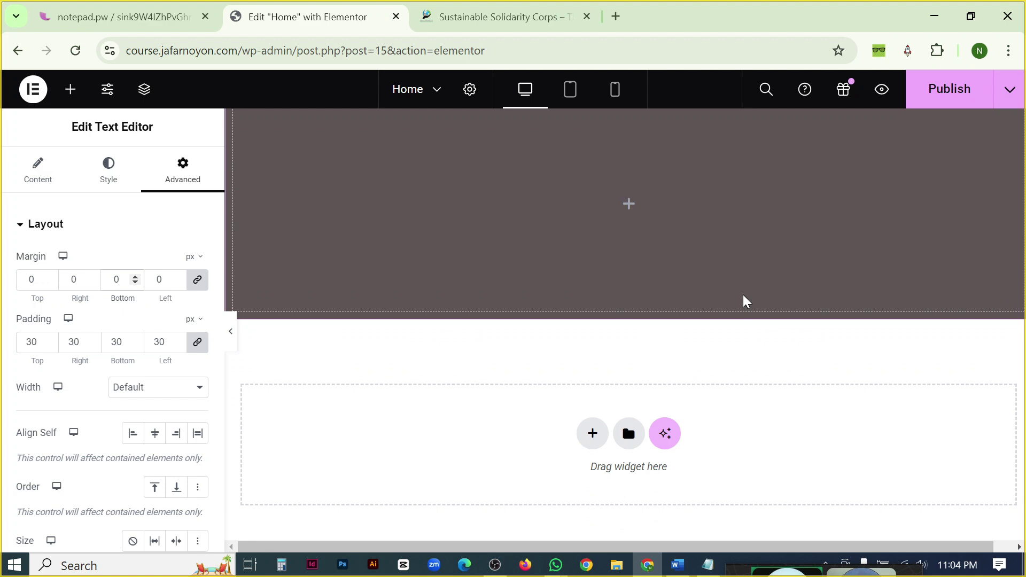
pyautogui.scroll(5, 699, 377)
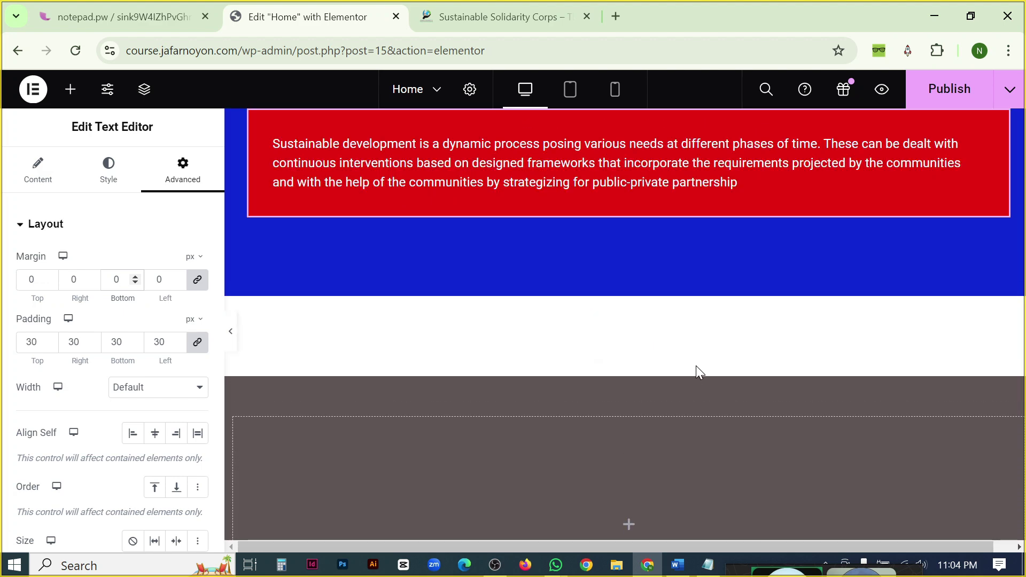
pyautogui.scroll(3, 696, 366)
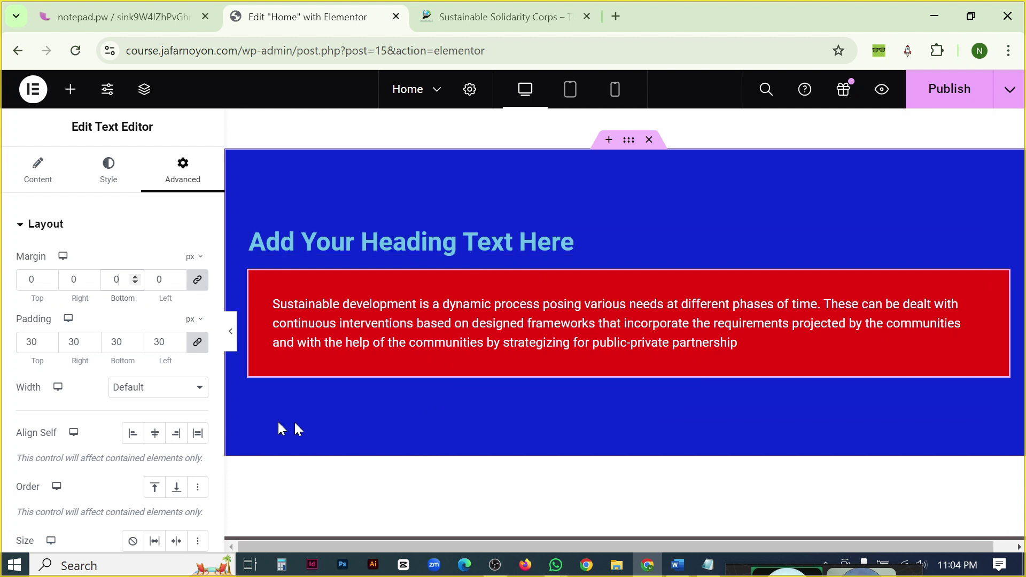
# Select the heading widget, switch to the Sustainable Solidarity Corps site, and examine its hero section's title, tagline and buttons.
pyautogui.click(528, 239)
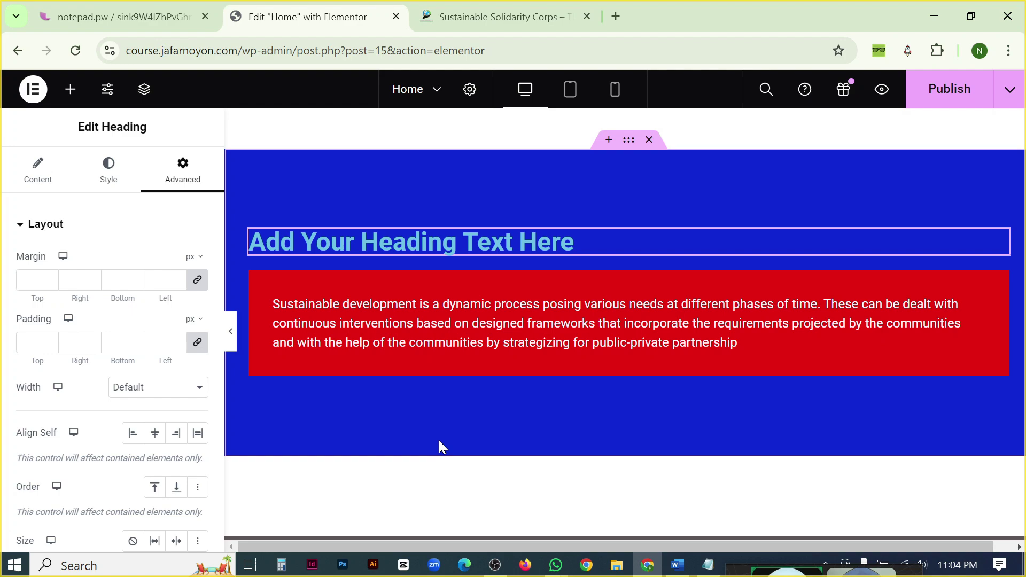
pyautogui.click(492, 12)
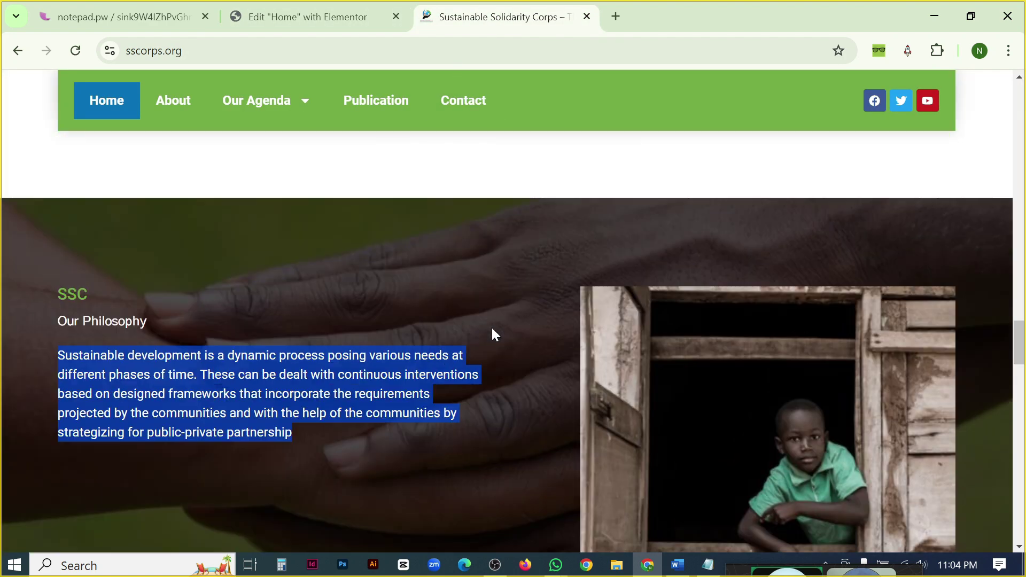
pyautogui.scroll(-10, 494, 331)
pyautogui.scroll(5, 513, 334)
pyautogui.scroll(10, 527, 335)
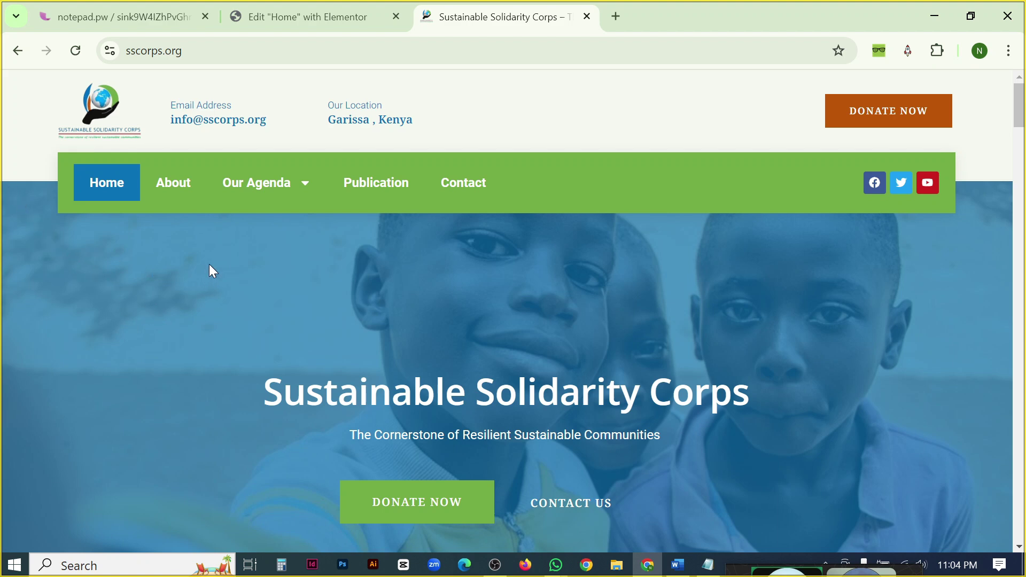
pyautogui.scroll(-3, 87, 236)
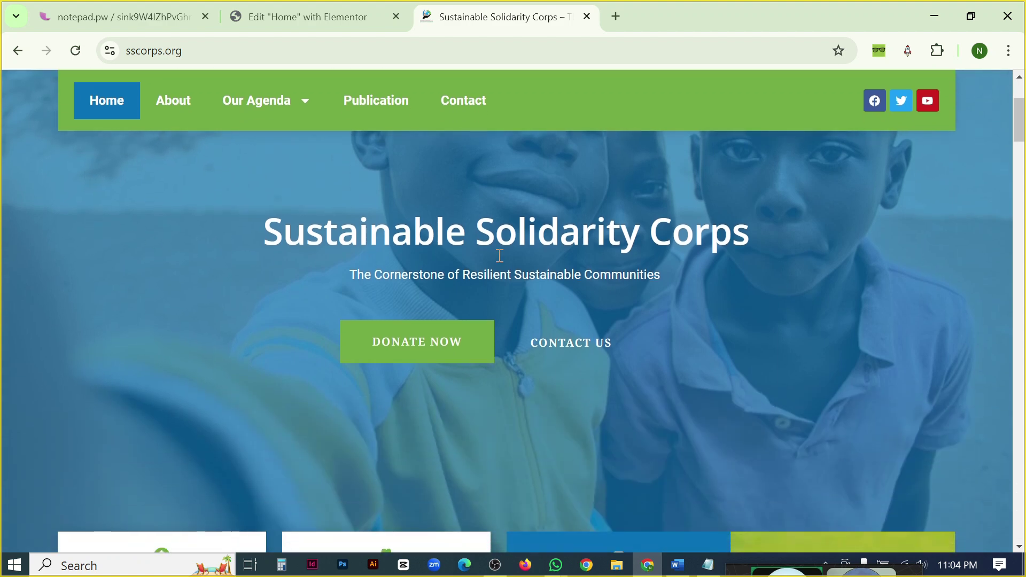
pyautogui.scroll(3, 590, 259)
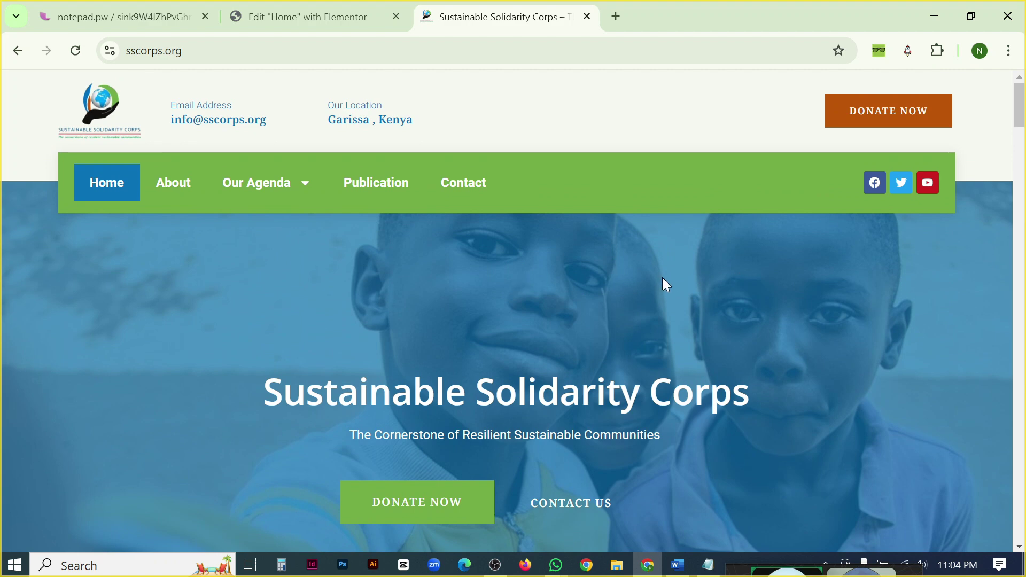
pyautogui.scroll(-2, 665, 281)
pyautogui.moveTo(284, 313); pyautogui.dragTo(761, 311)
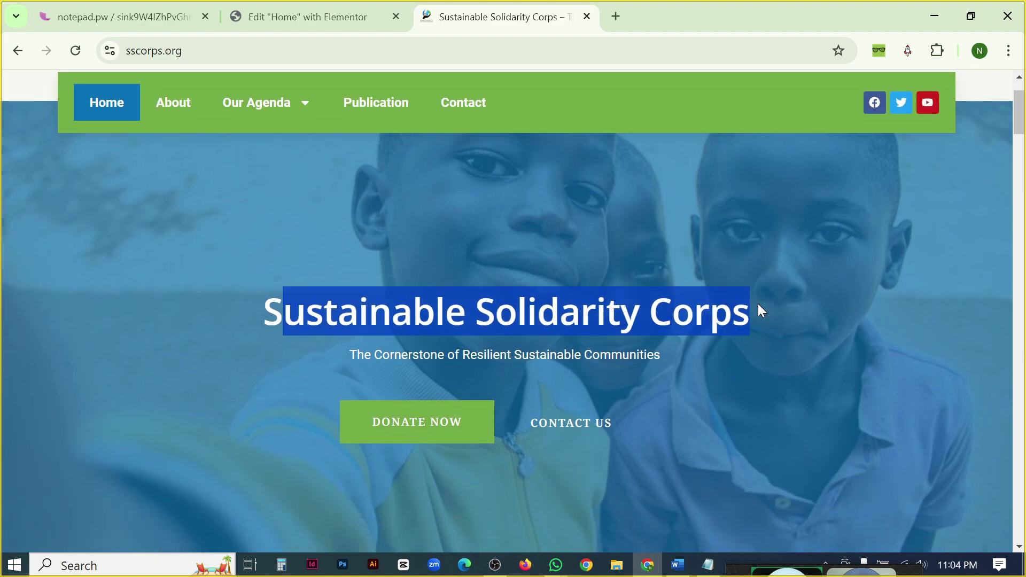
pyautogui.moveTo(352, 354); pyautogui.dragTo(664, 353)
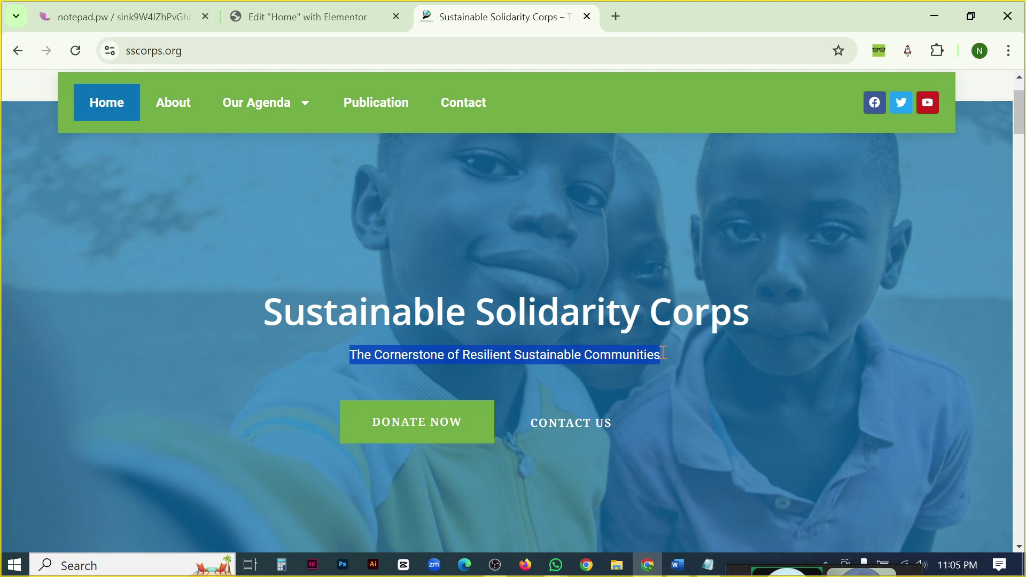
pyautogui.moveTo(268, 413); pyautogui.dragTo(782, 412)
pyautogui.click(780, 409)
pyautogui.scroll(2, 738, 336)
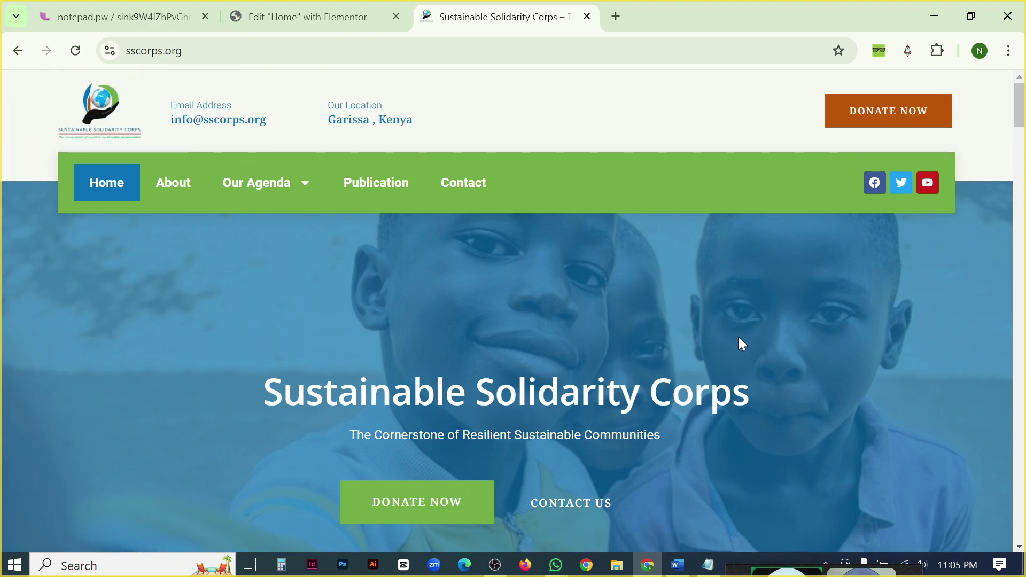
# Examine how the reference hero background extends from the header to the Donate, Volunteer and Partner cards, and return to the Elementor editor.
pyautogui.scroll(-2, 748, 324)
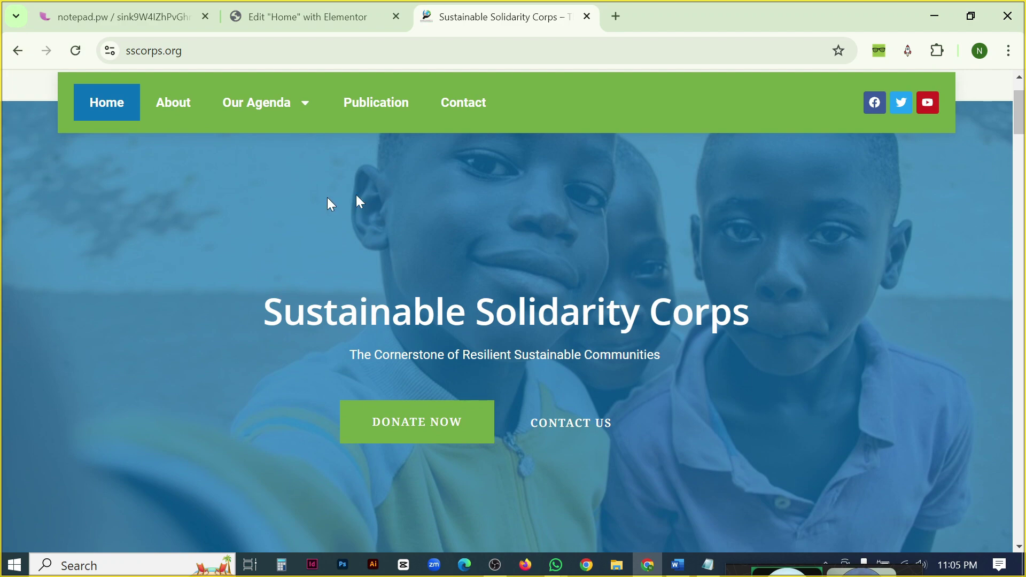
pyautogui.scroll(-3, 977, 368)
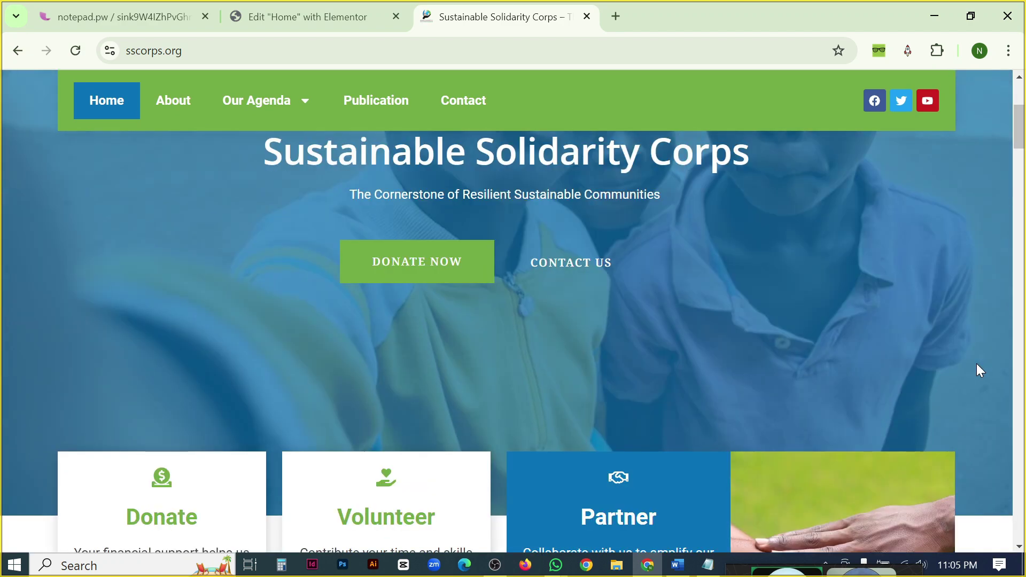
pyautogui.scroll(-2, 976, 363)
pyautogui.scroll(4, 972, 362)
pyautogui.scroll(2, 975, 367)
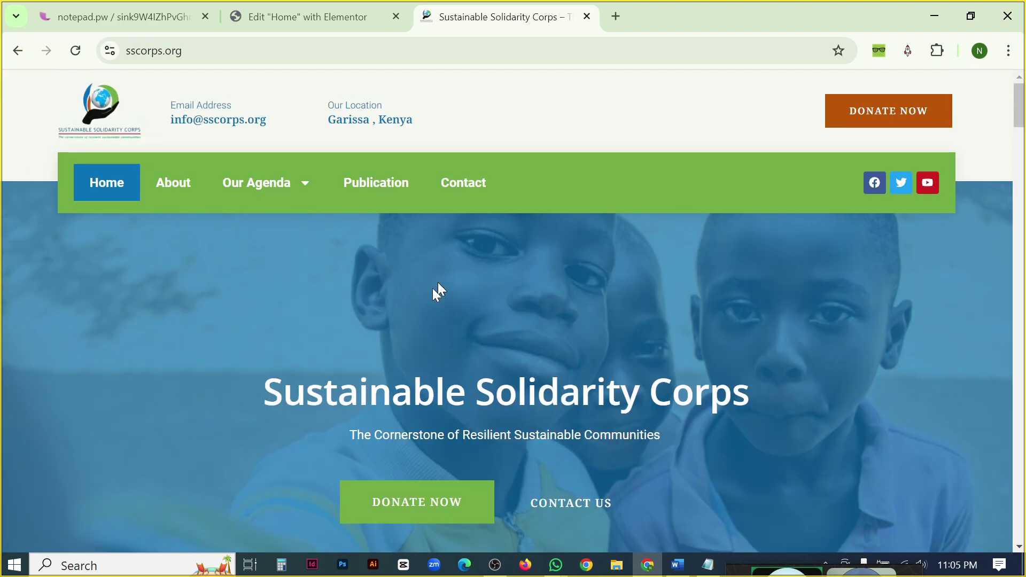
pyautogui.scroll(-3, 762, 412)
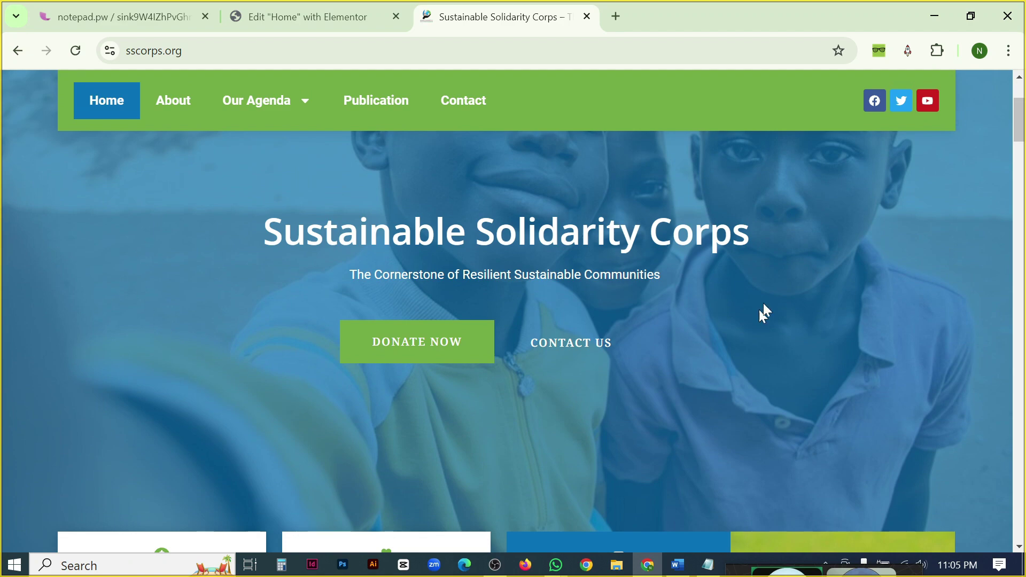
pyautogui.scroll(-1, 679, 338)
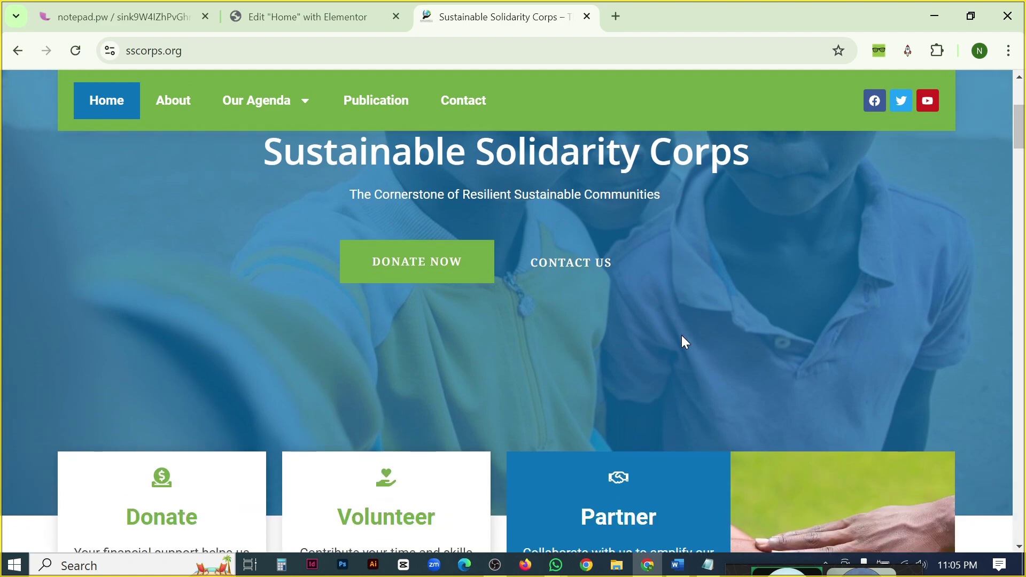
pyautogui.scroll(-3, 683, 340)
pyautogui.scroll(6, 681, 335)
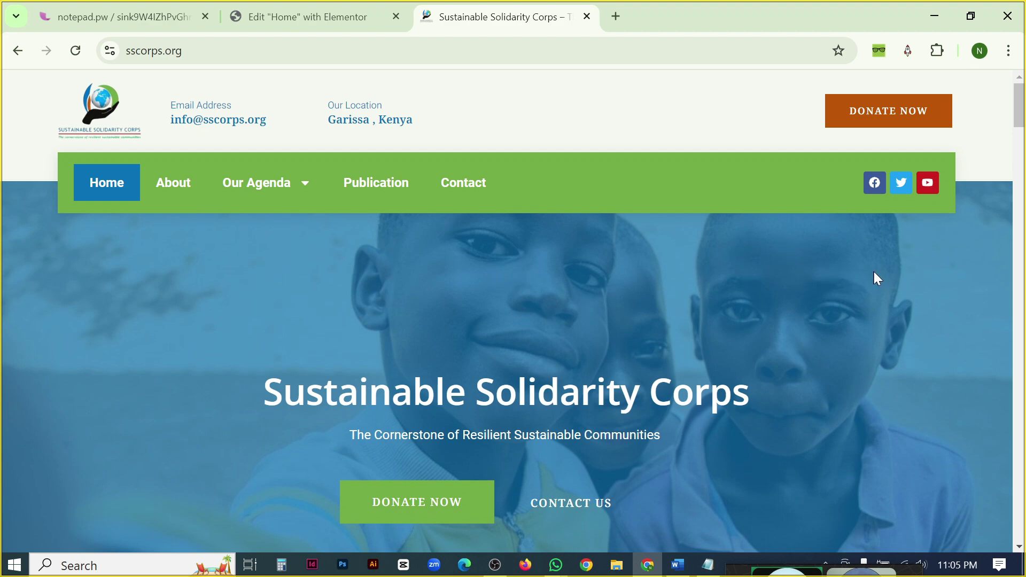
pyautogui.scroll(-3, 873, 276)
pyautogui.scroll(3, 810, 241)
pyautogui.click(298, 18)
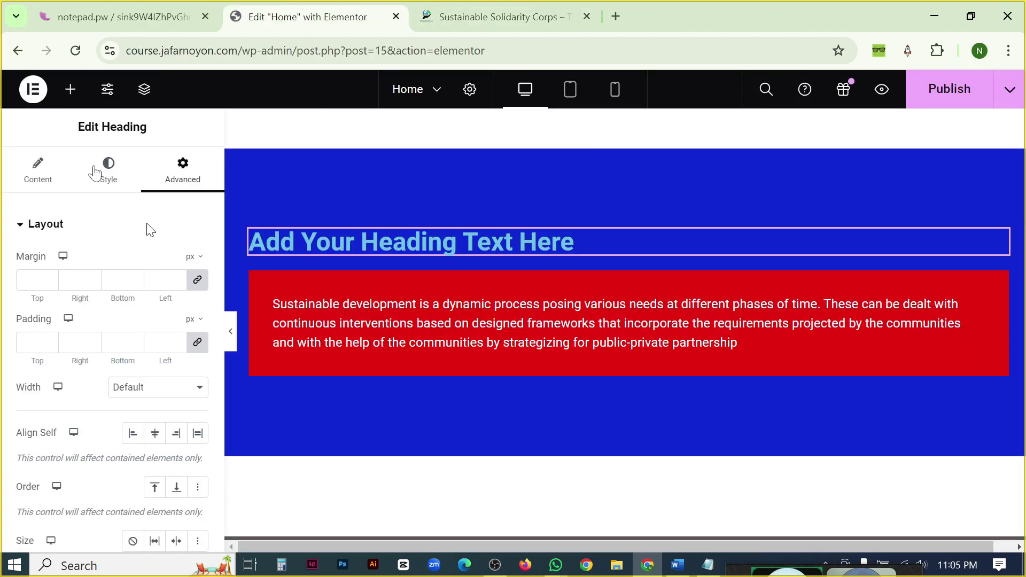
# Reopen the Sustainable Solidarity Corps site and review the hero's text layout, blue-tinted background image and the card row beneath it.
pyautogui.click(519, 13)
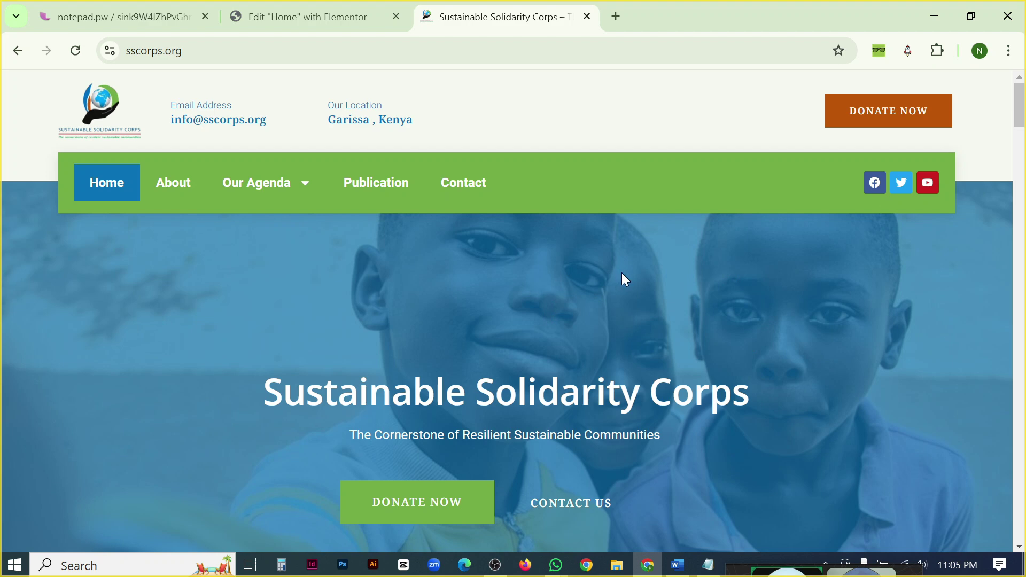
pyautogui.moveTo(270, 390); pyautogui.dragTo(806, 382)
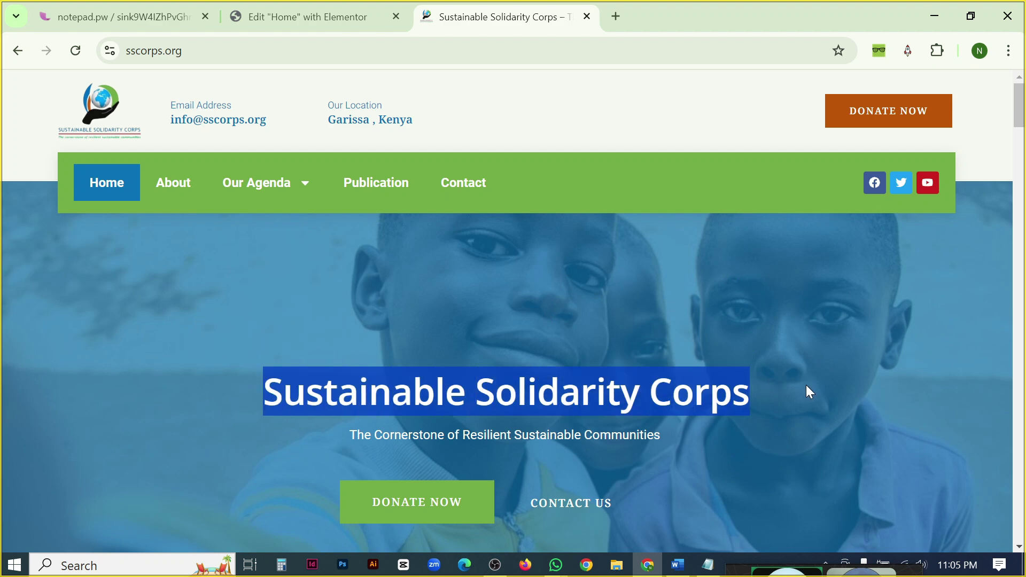
pyautogui.scroll(-1, 808, 387)
pyautogui.moveTo(329, 360); pyautogui.dragTo(630, 353)
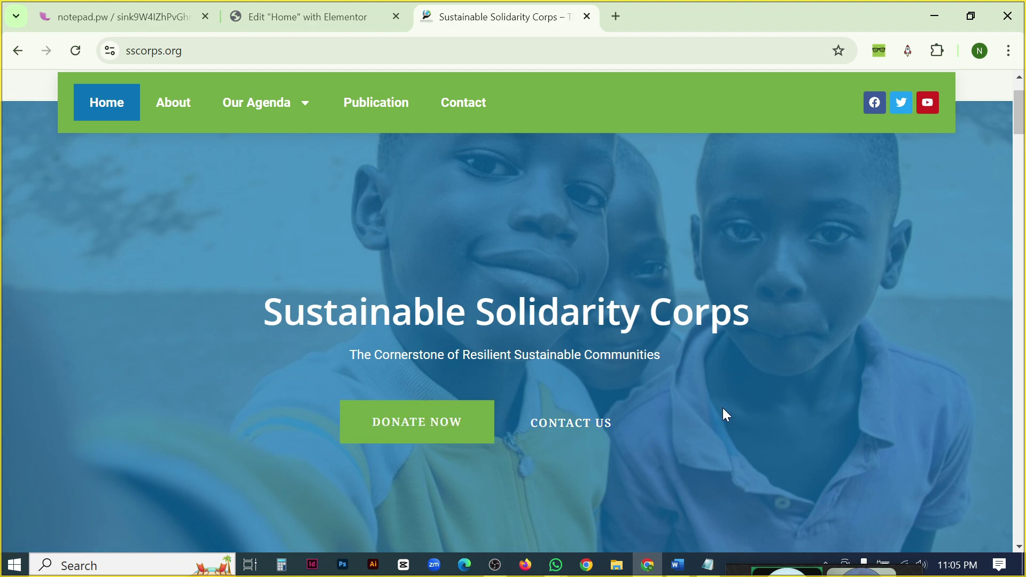
pyautogui.scroll(2, 723, 409)
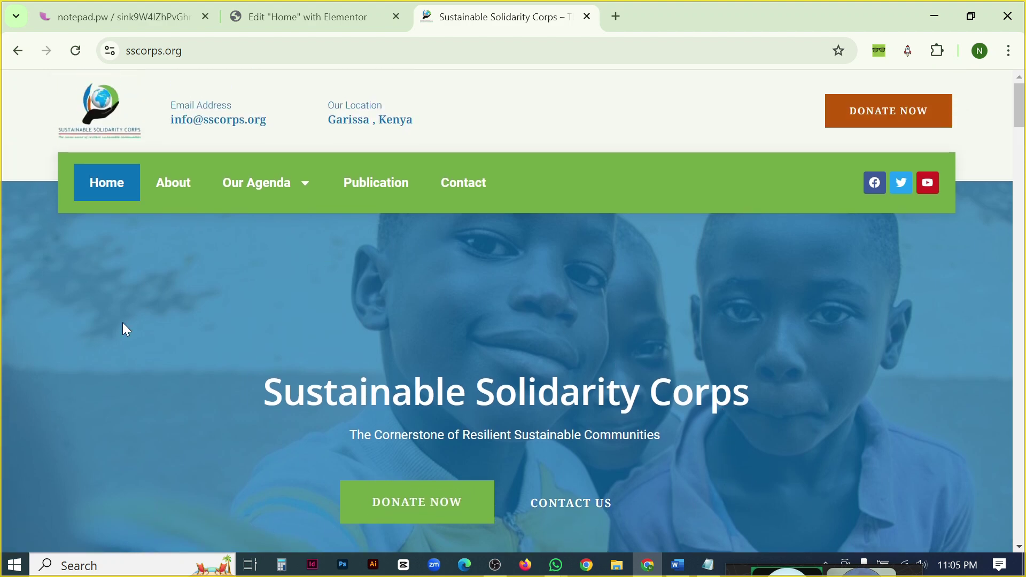
pyautogui.scroll(-3, 861, 259)
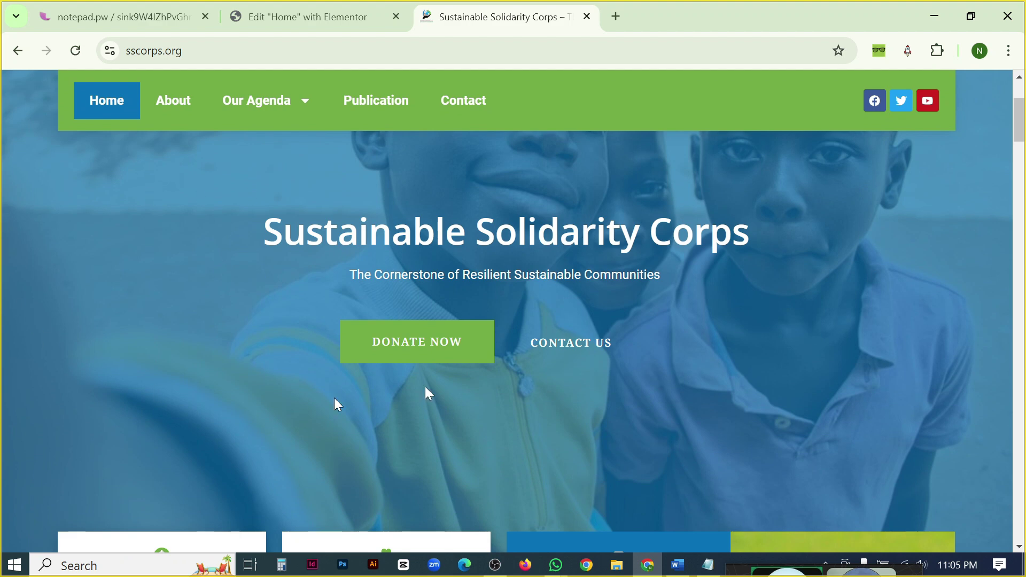
pyautogui.scroll(2, 838, 263)
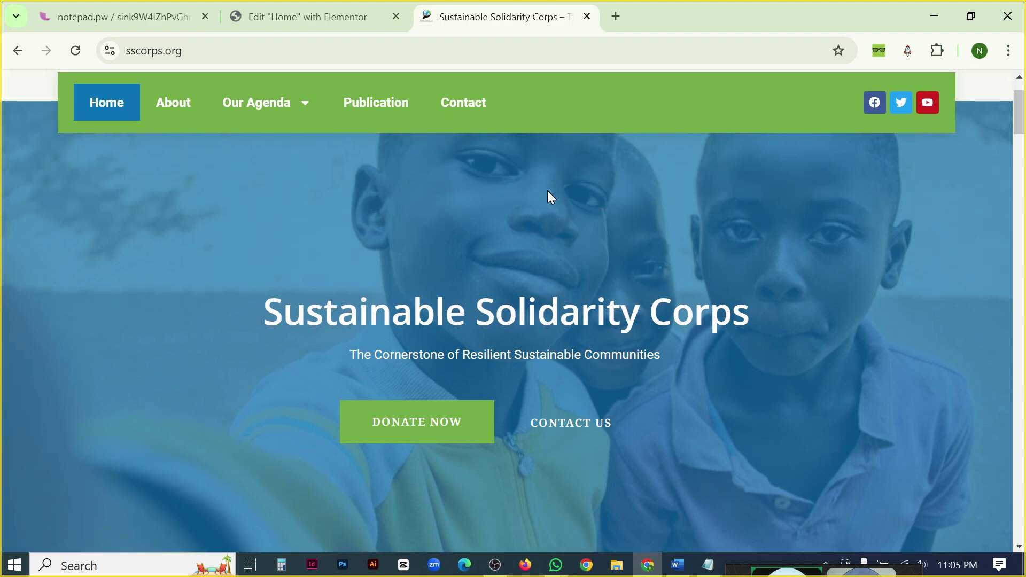
pyautogui.scroll(2, 100, 319)
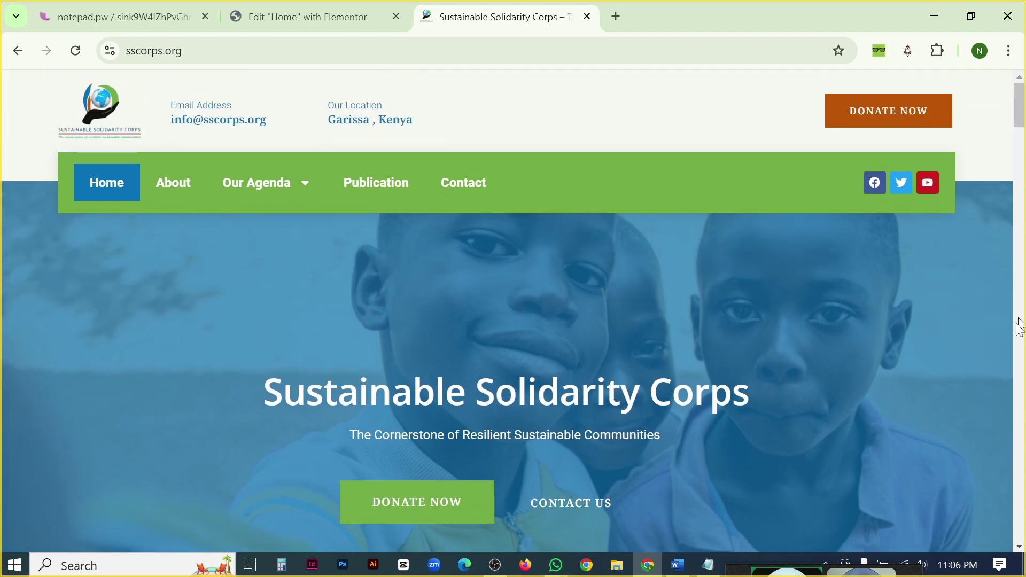
pyautogui.scroll(-2, 852, 306)
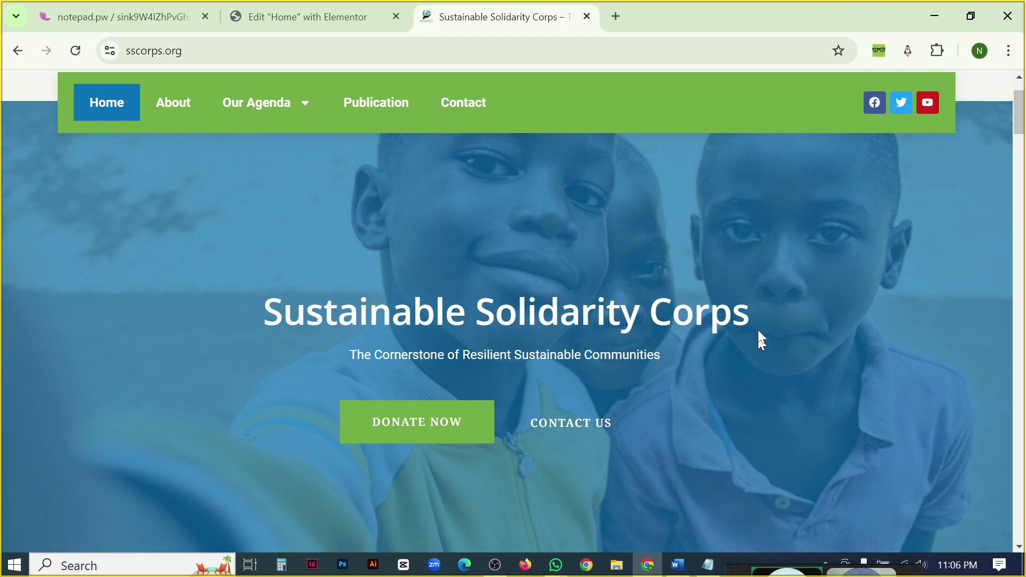
pyautogui.scroll(-5, 676, 341)
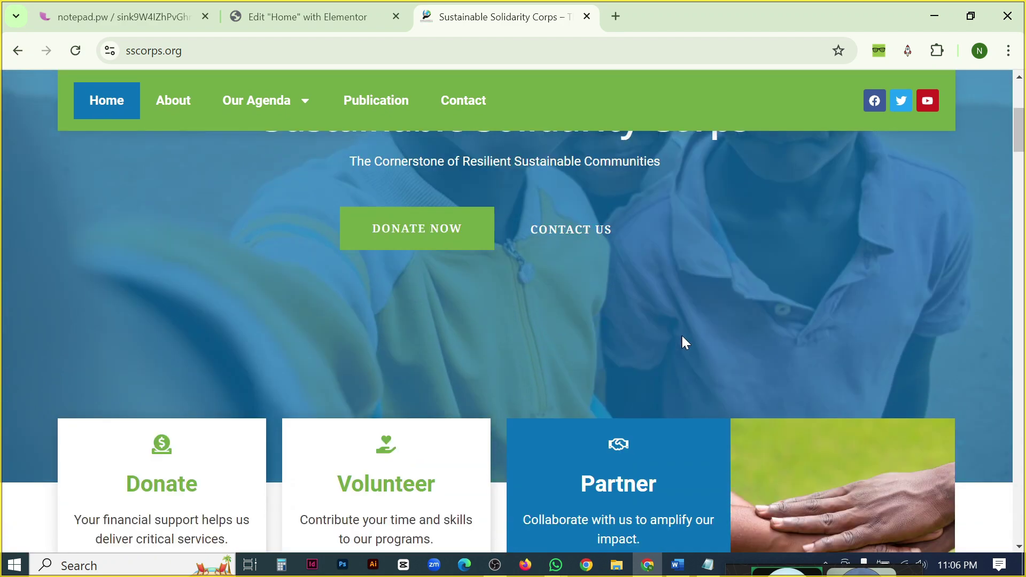
pyautogui.scroll(6, 683, 331)
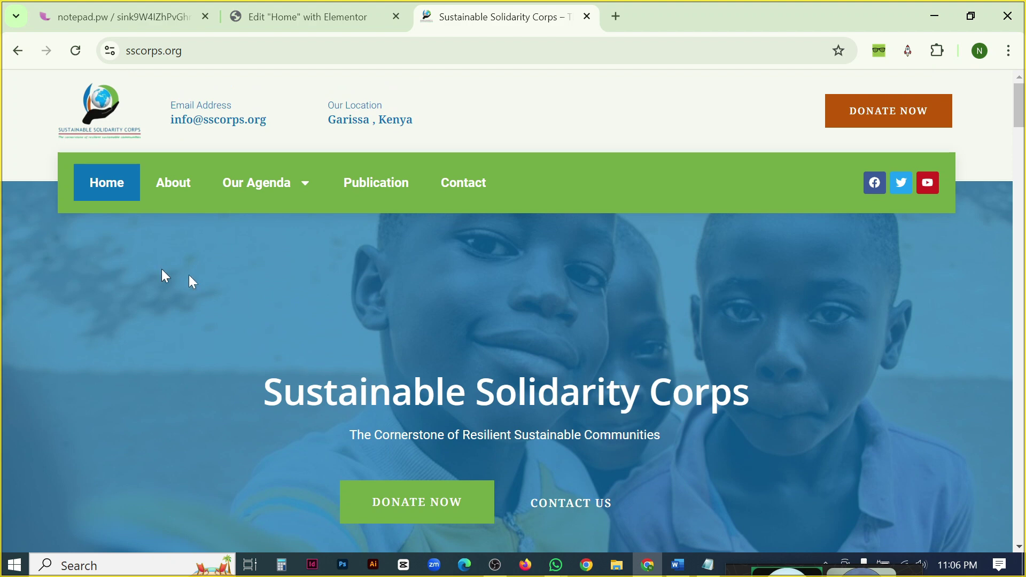
pyautogui.scroll(-4, 756, 284)
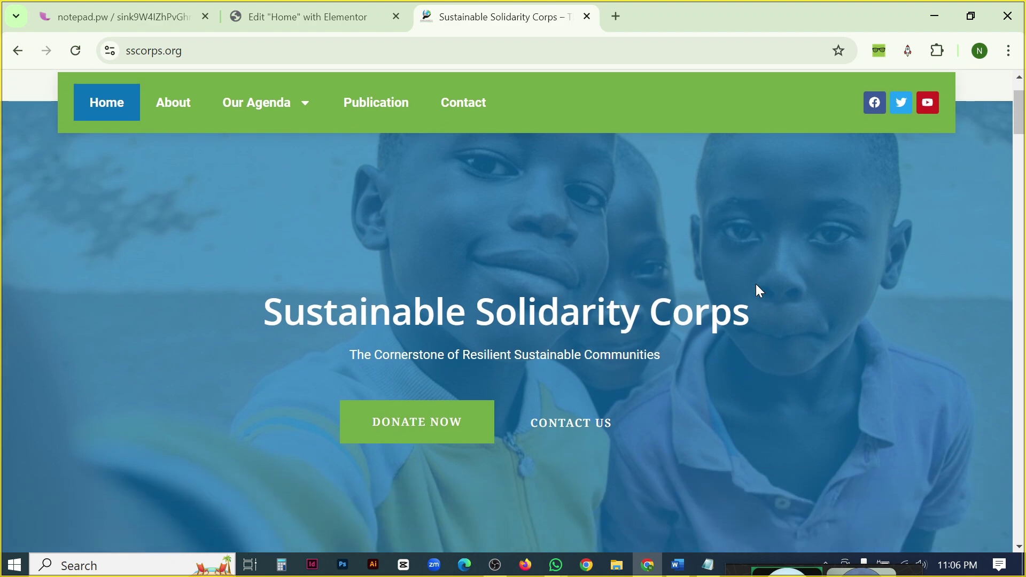
pyautogui.scroll(-3, 763, 291)
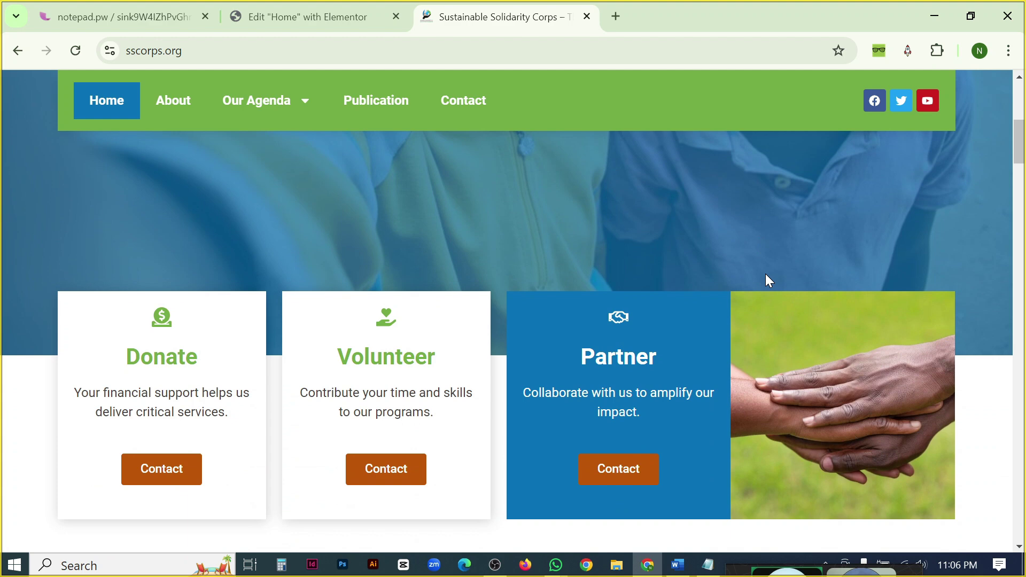
# Examine the reference site's header, green navigation bar and how they overlap the full-width hero background.
pyautogui.scroll(7, 765, 275)
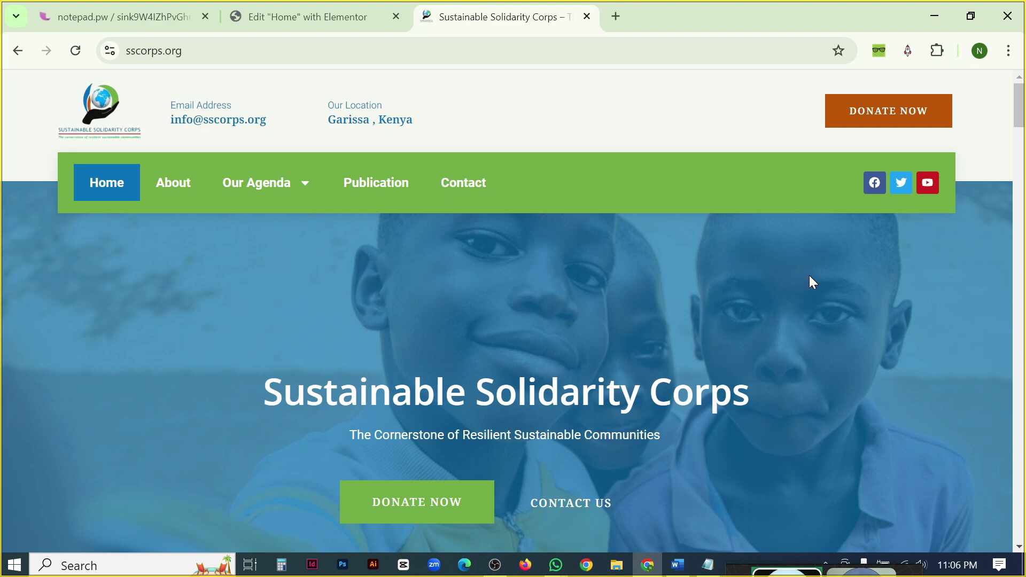
pyautogui.scroll(-1, 817, 282)
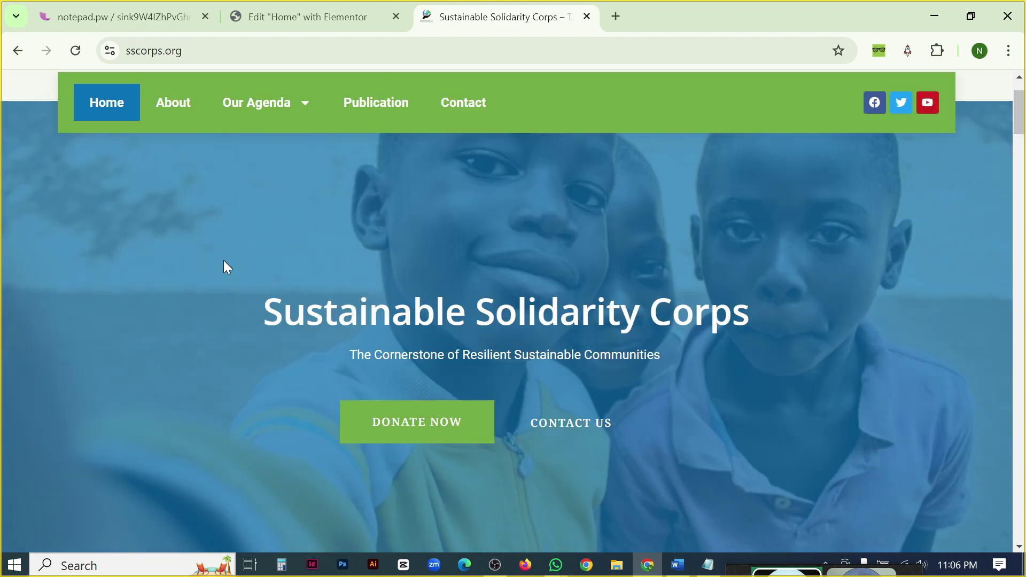
pyautogui.scroll(1, 224, 260)
pyautogui.moveTo(67, 168); pyautogui.dragTo(877, 158)
pyautogui.moveTo(62, 81); pyautogui.dragTo(1012, 70)
pyautogui.click(595, 276)
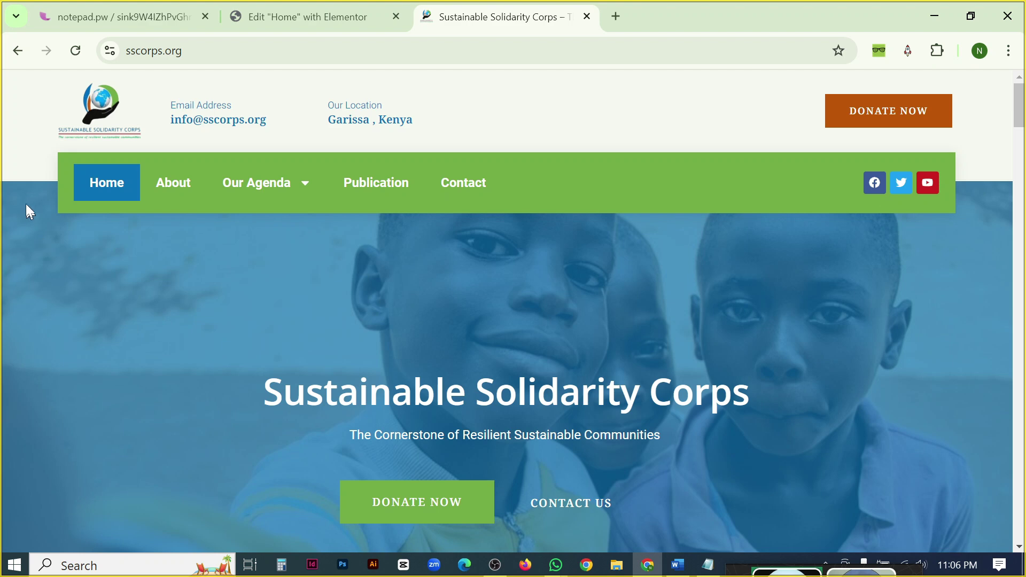
pyautogui.scroll(-2, 23, 189)
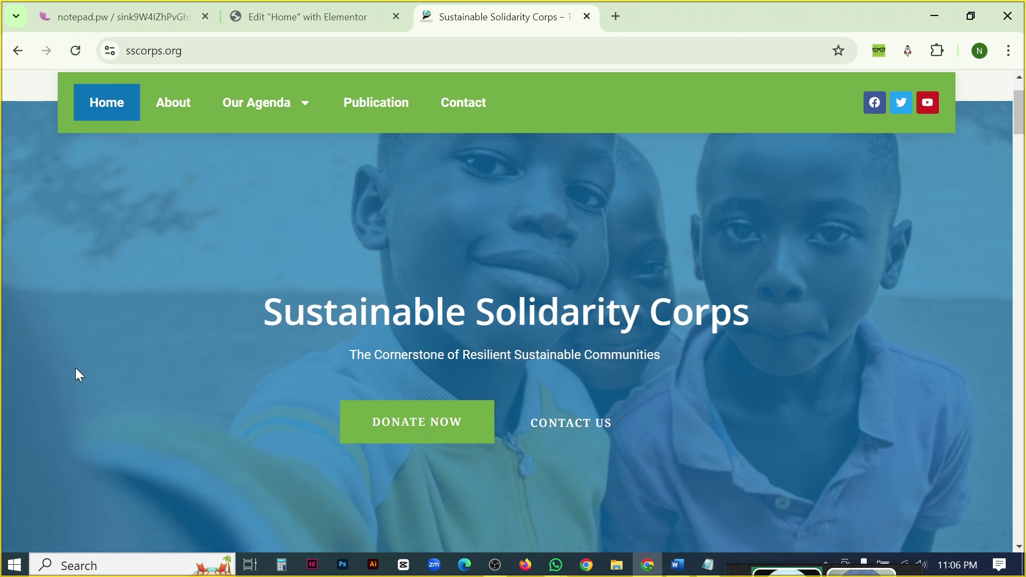
# Frame the full-width hero area below the navigation bar with a screen-capture selection of about 1888 × 778 px, and discard the capture.
pyautogui.press('Print')
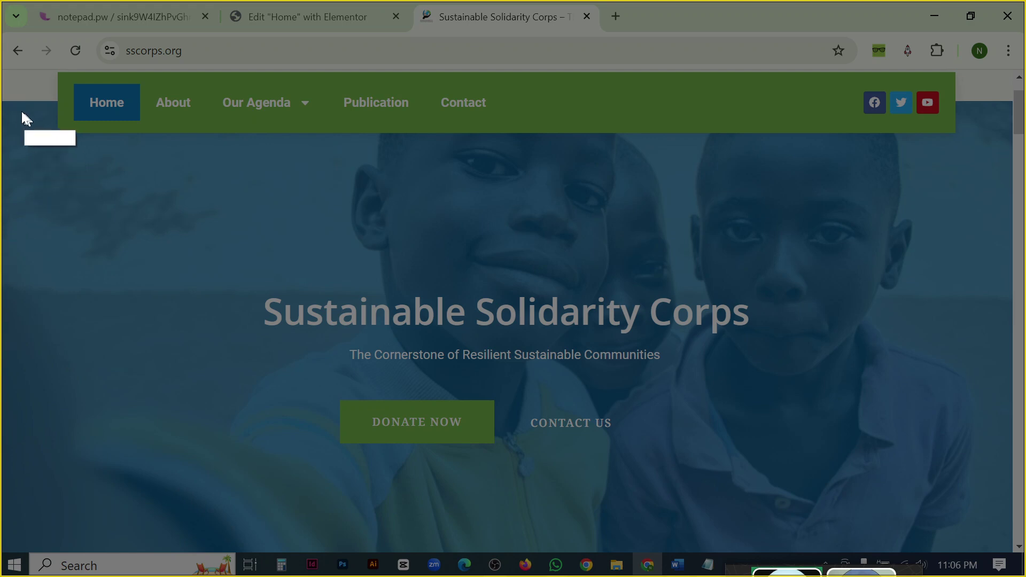
pyautogui.moveTo(4, 101); pyautogui.dragTo(19, 103)
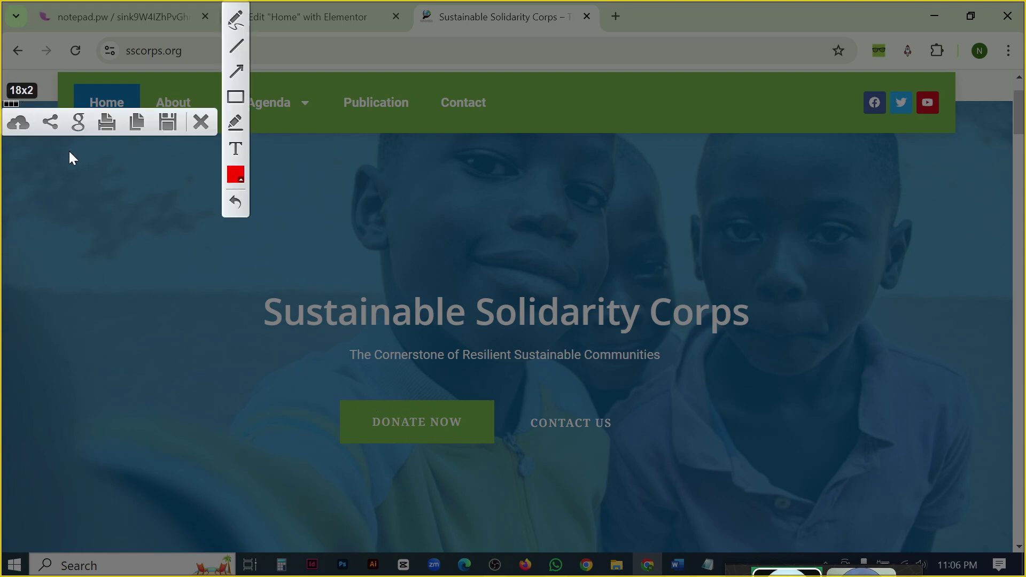
pyautogui.moveTo(57, 154); pyautogui.dragTo(1011, 551)
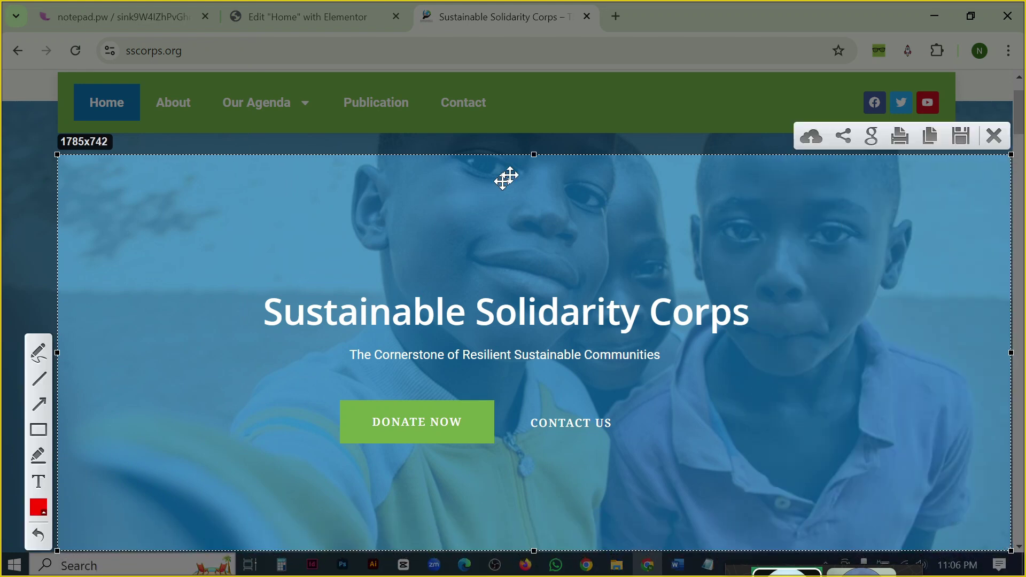
pyautogui.moveTo(534, 154); pyautogui.dragTo(533, 135)
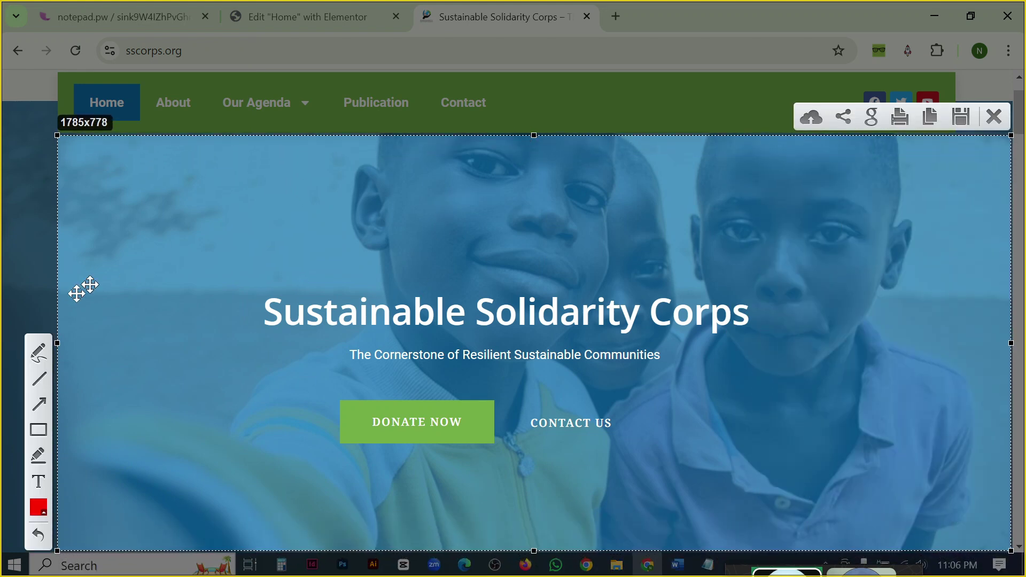
pyautogui.moveTo(58, 355); pyautogui.dragTo(3, 342)
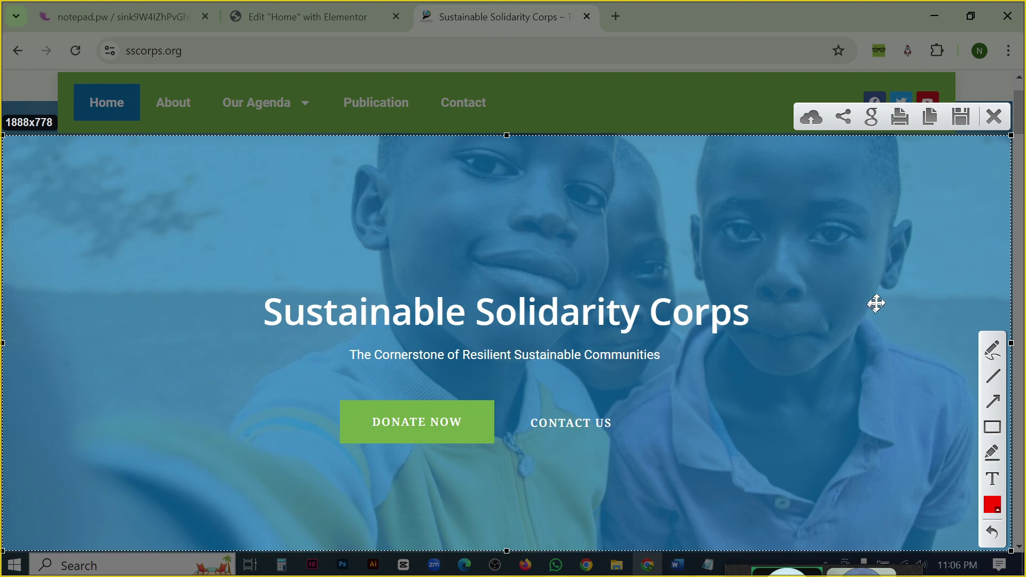
pyautogui.click(995, 117)
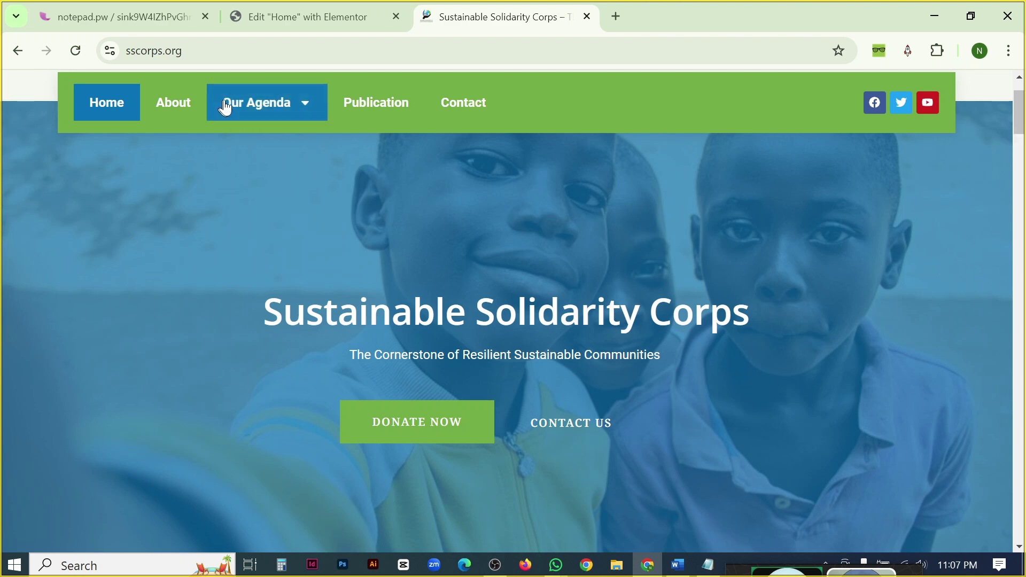
pyautogui.click(99, 53)
pyautogui.hotkey('ctrl', 'c')
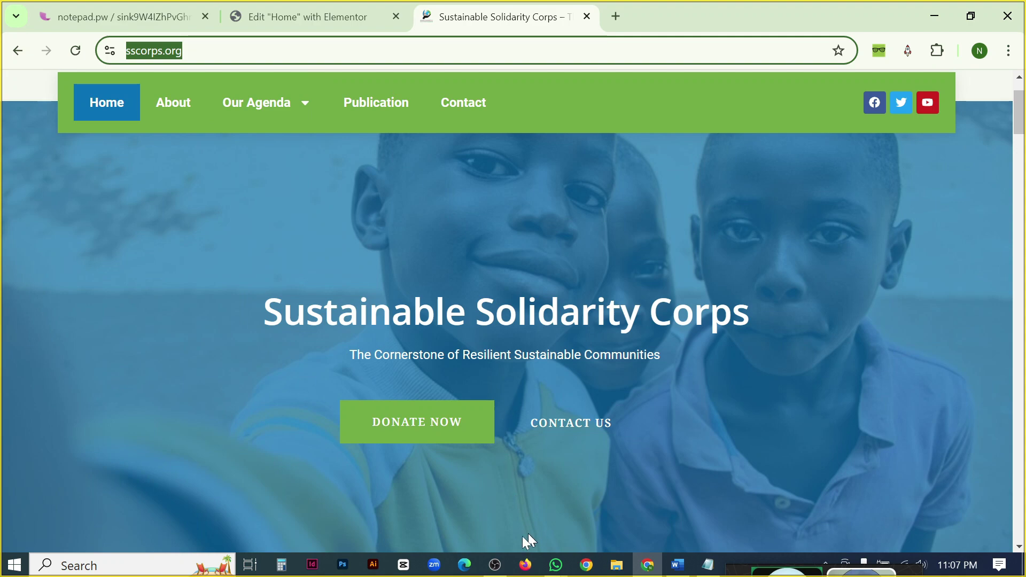
pyautogui.click(556, 565)
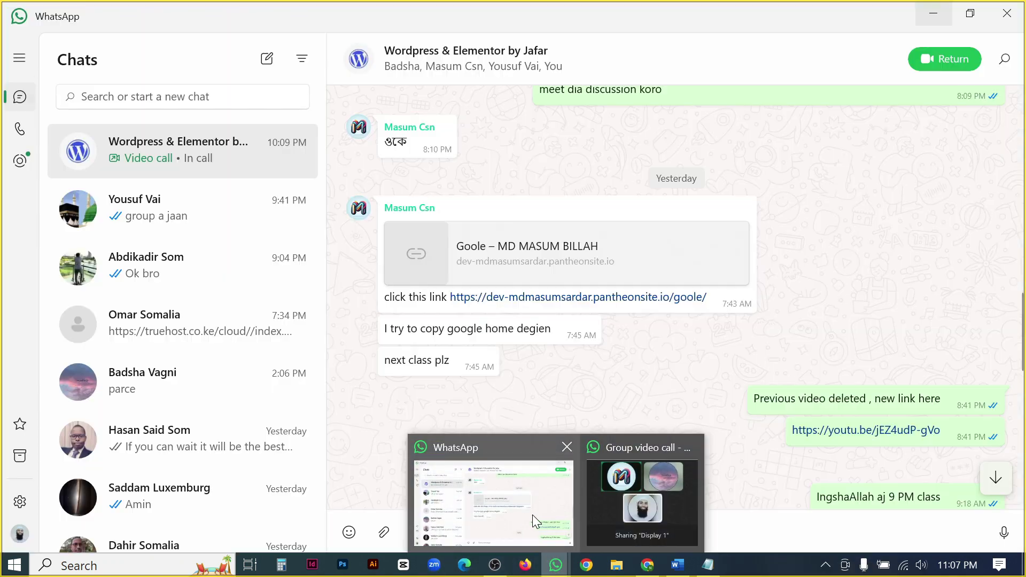
pyautogui.click(532, 514)
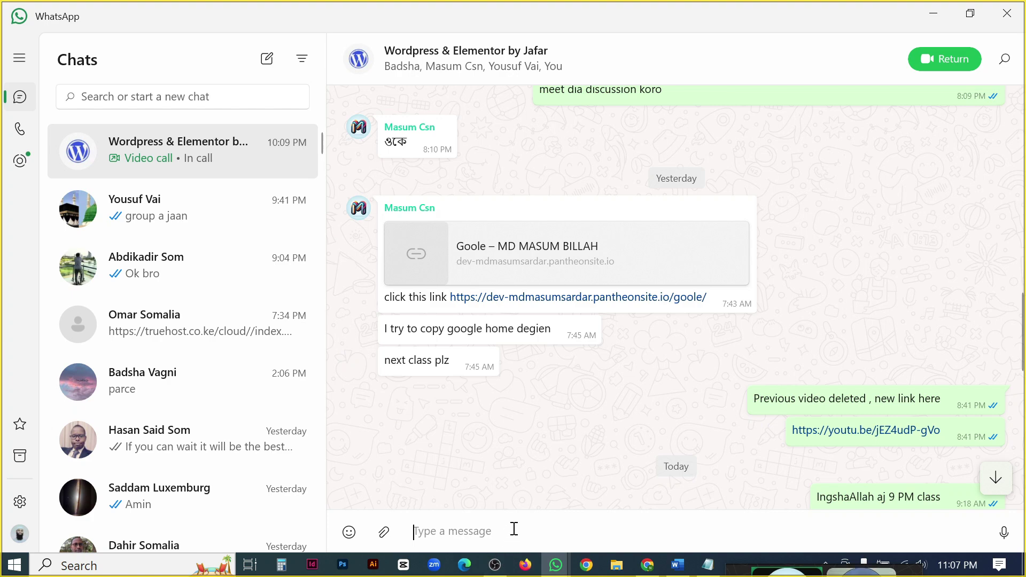
pyautogui.hotkey('ctrl', 'v')
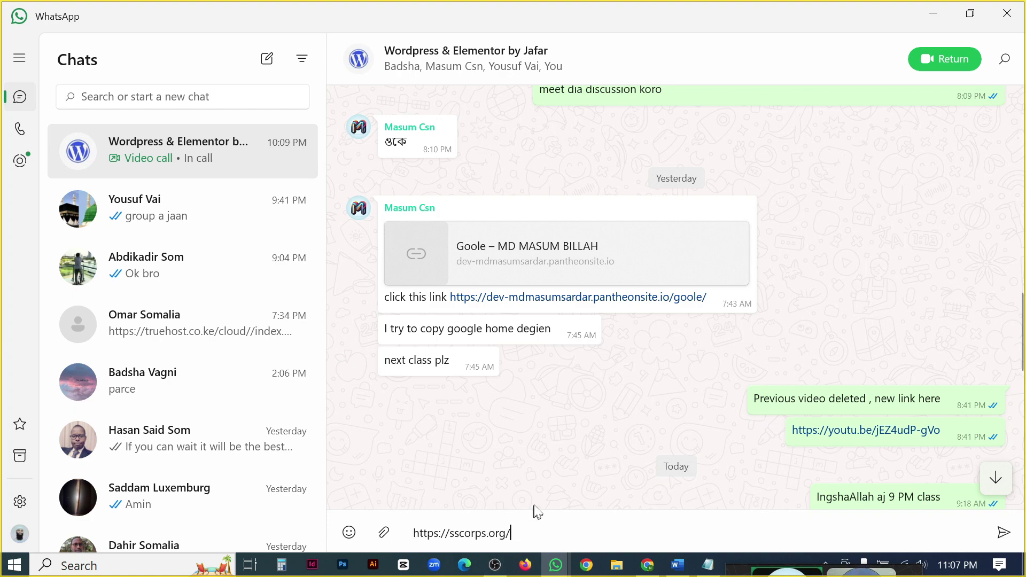
pyautogui.press('Return')
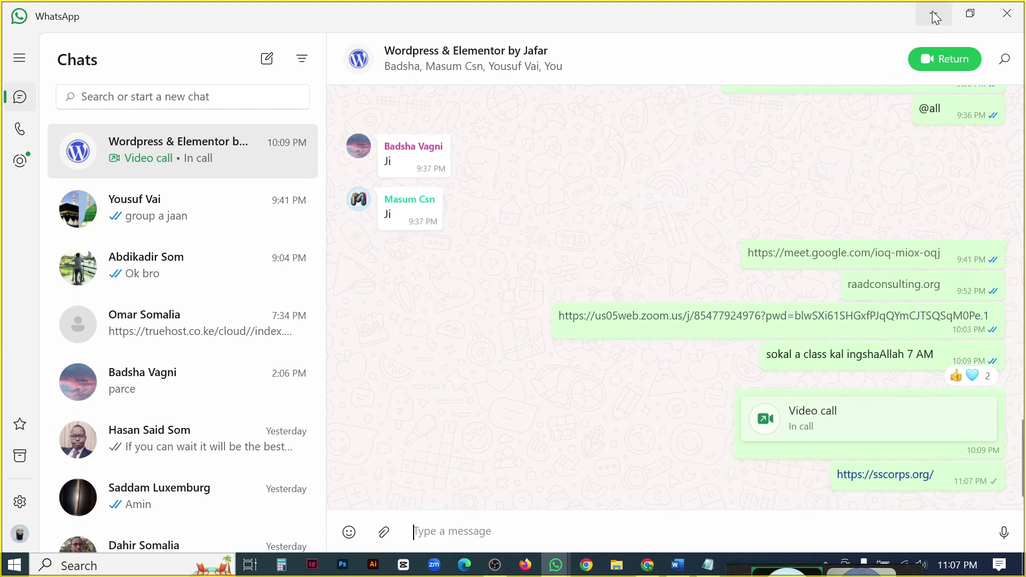
pyautogui.click(934, 15)
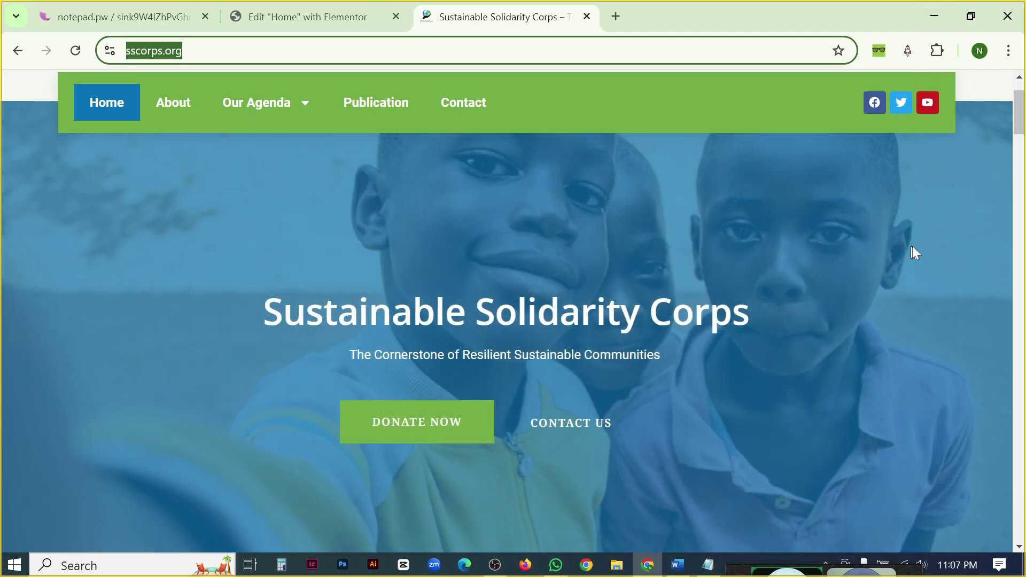